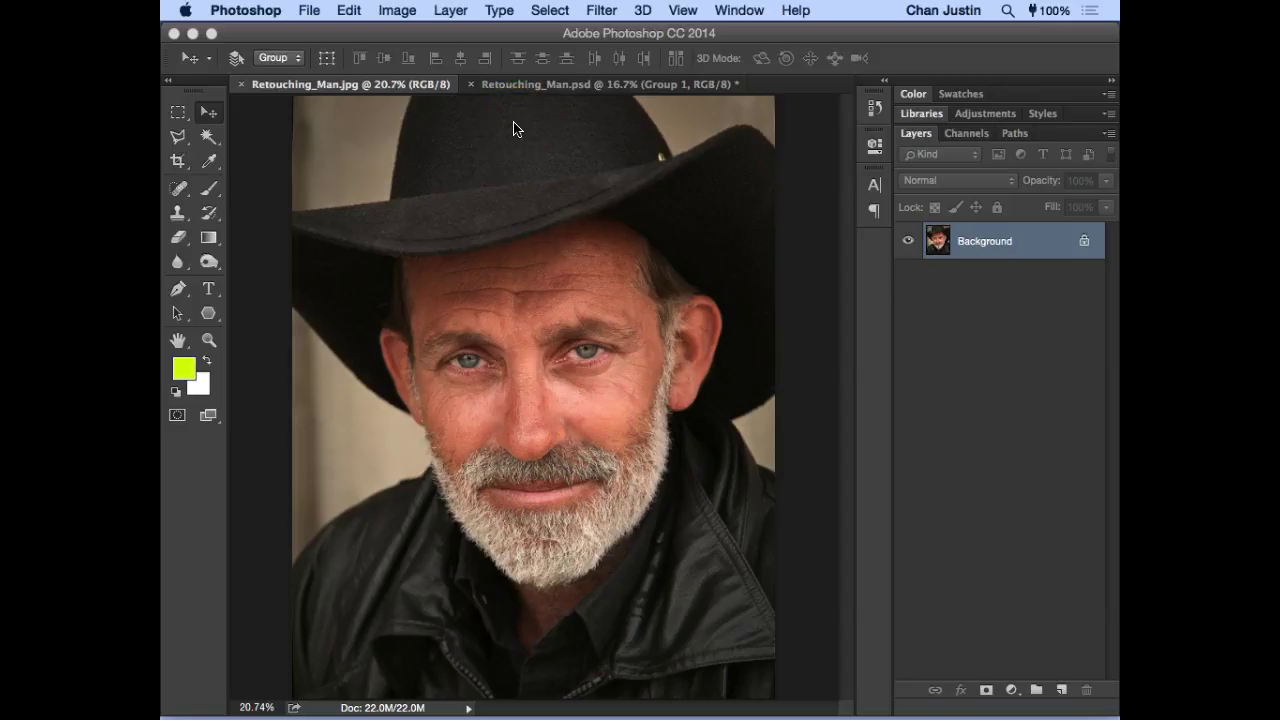
Step: Duplicate the Background layer of the portrait so the retouching is done on a copy
left_click(983, 292)
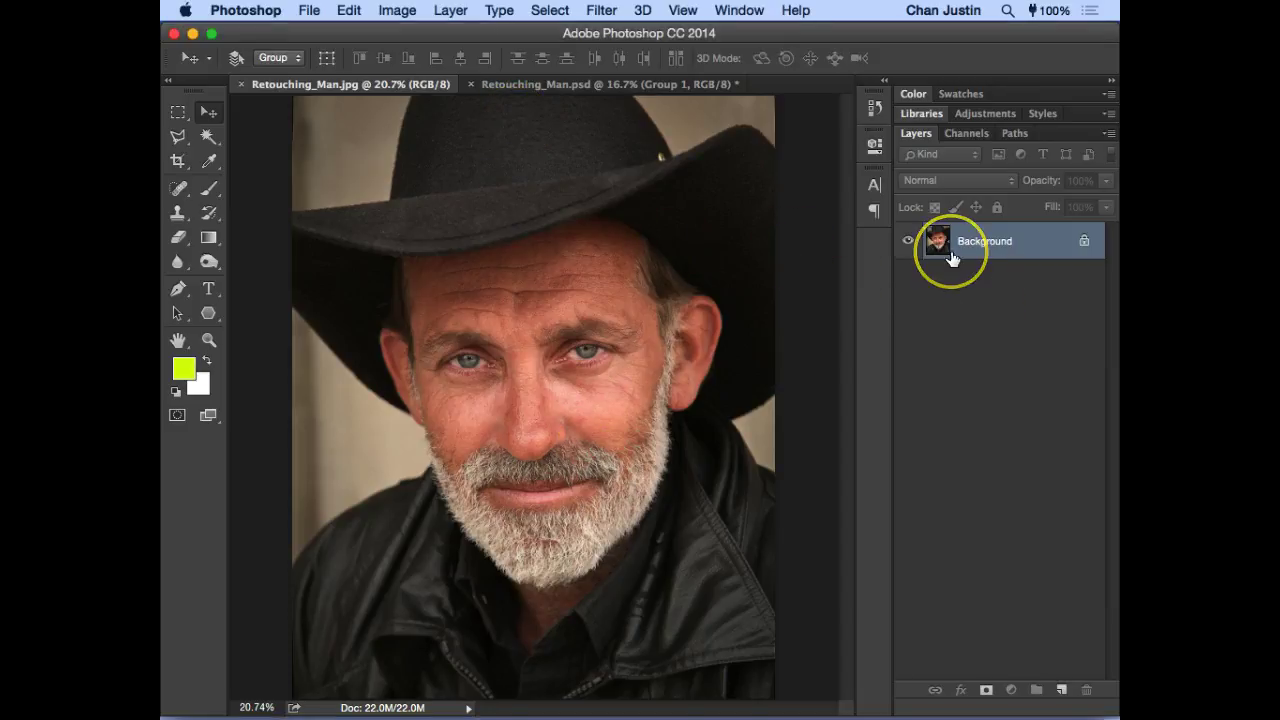
key("super+j")
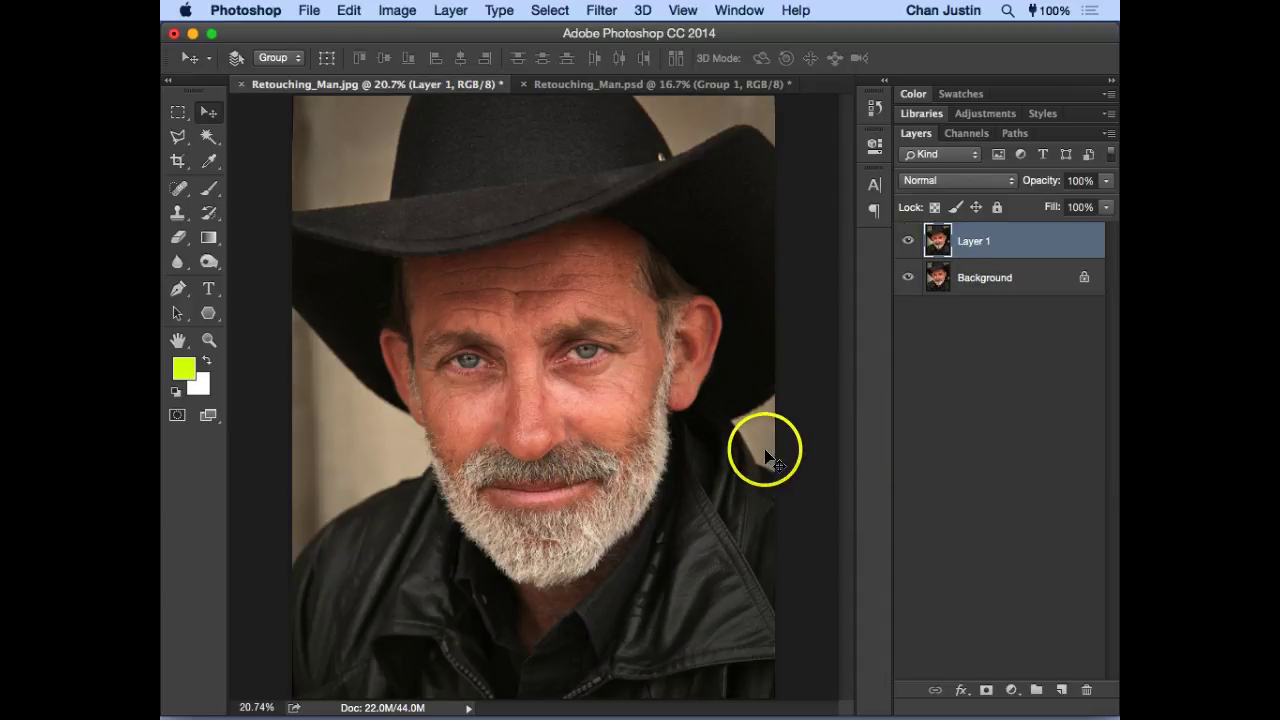
Step: Activate the Spot Healing Brush for close-up work on the man's forehead
left_click(209, 342)
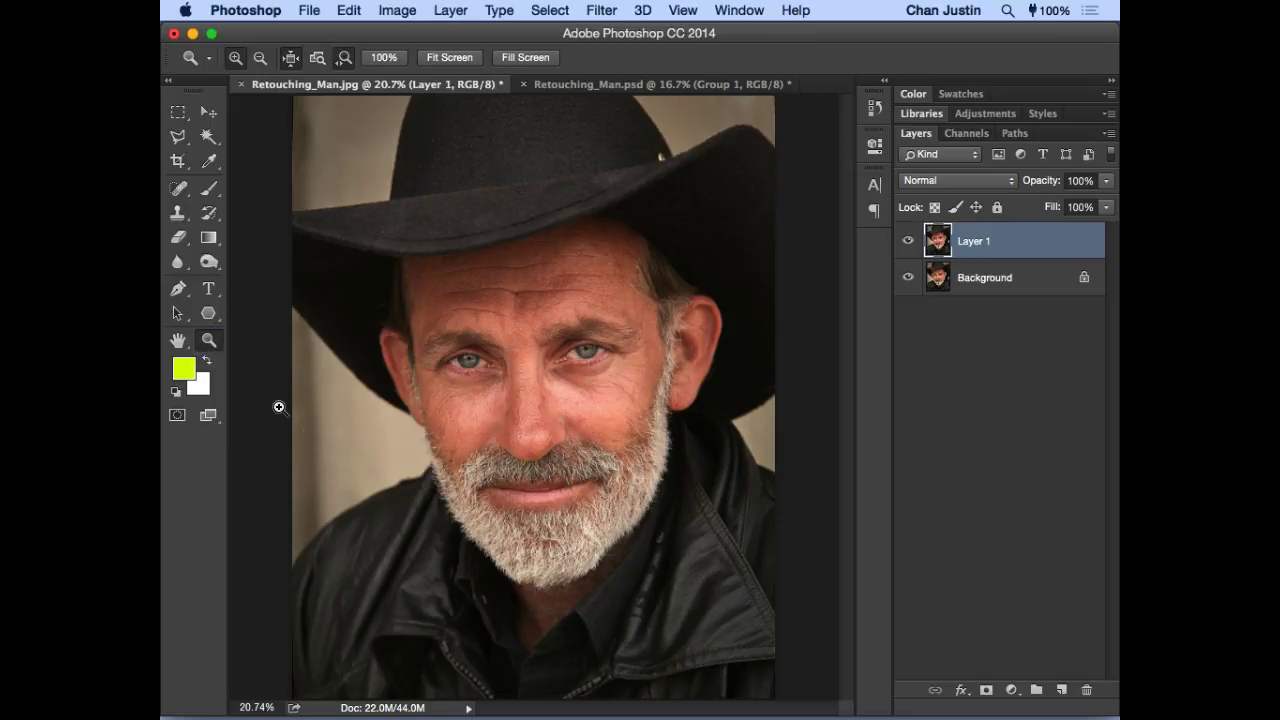
left_click_drag(357, 214, 420, 260)
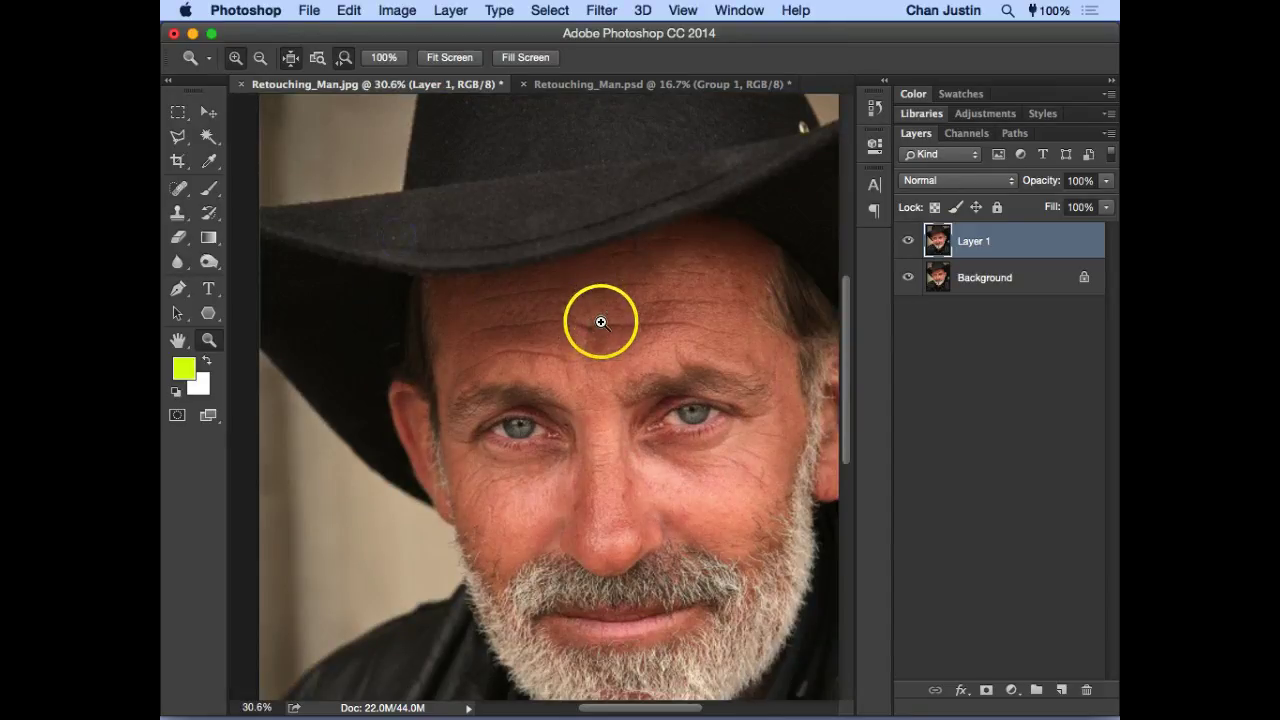
left_click_drag(601, 322, 531, 317)
left_click(178, 340)
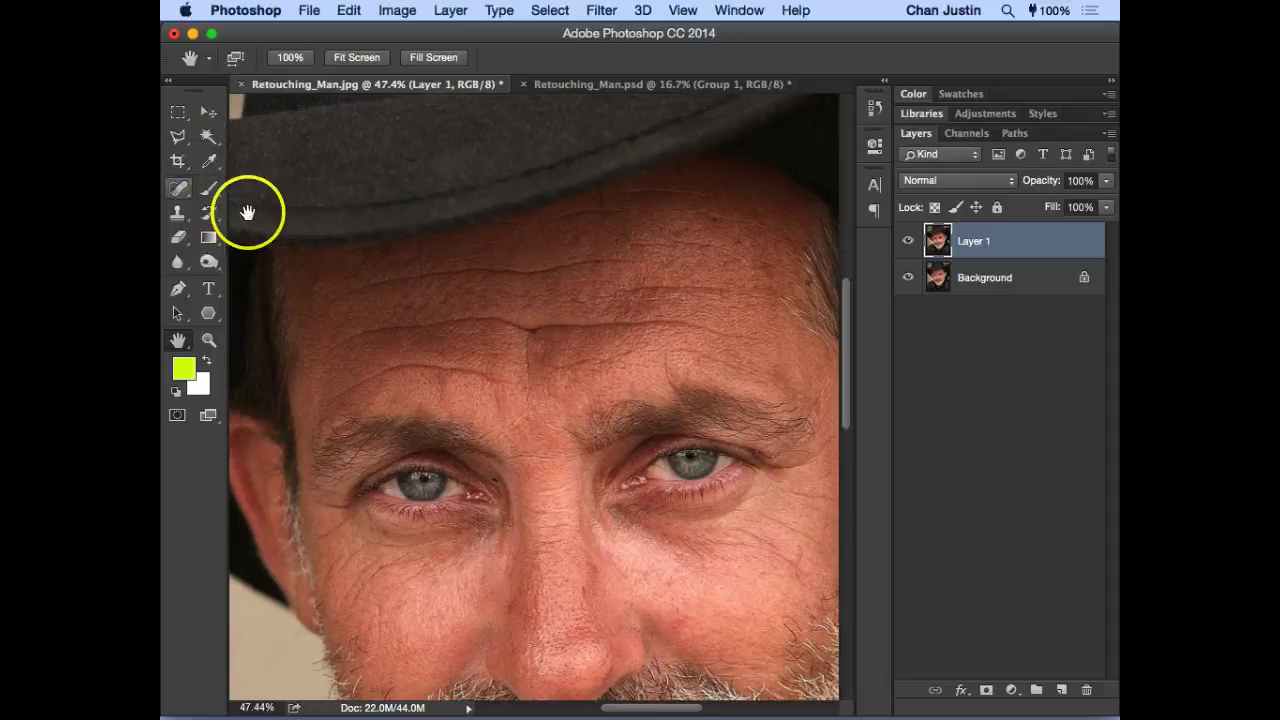
left_click(180, 190)
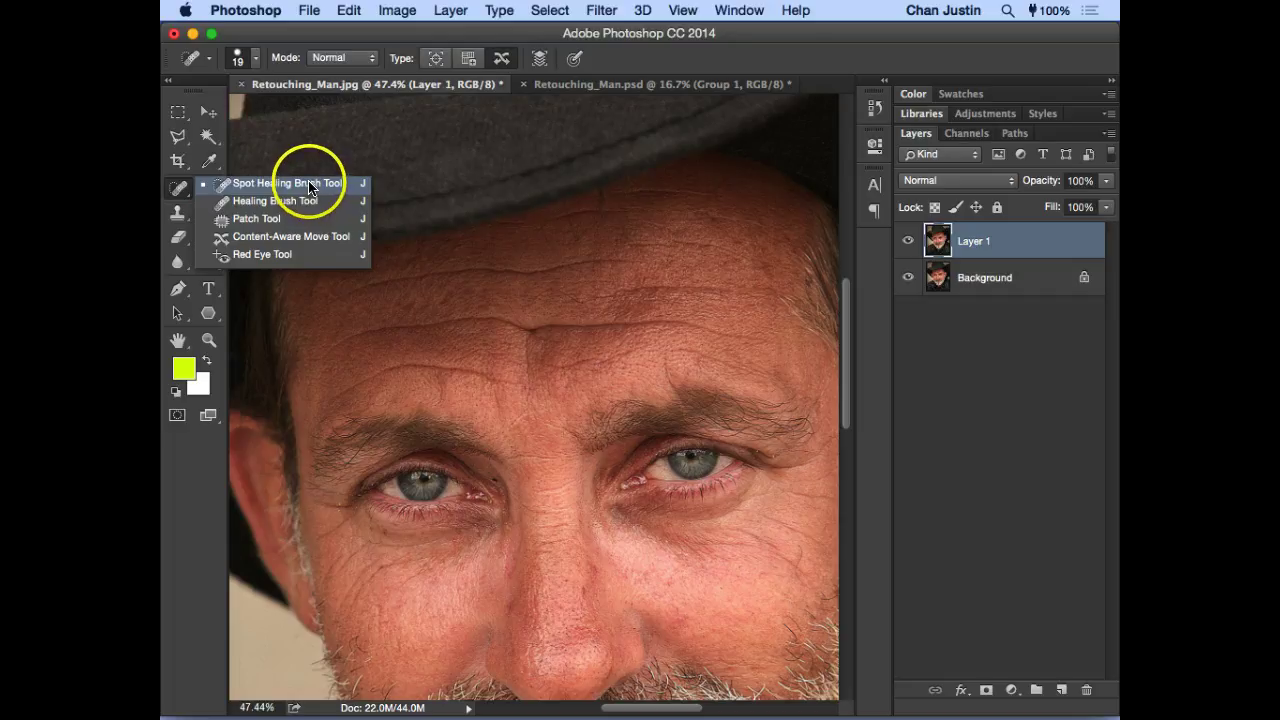
left_click(309, 185)
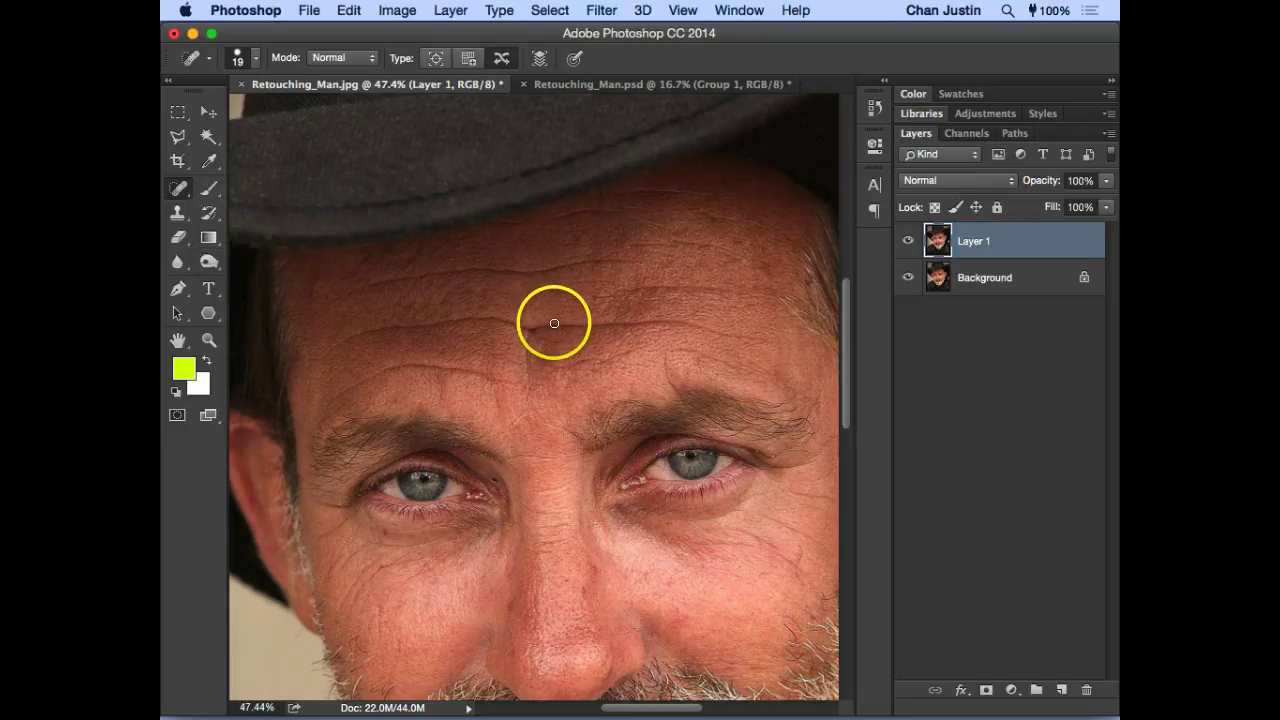
Step: Set the healing brush size to 40 and paint along the long wrinkle across the middle of the forehead to remove it
key("]")
key("]")
key("]")
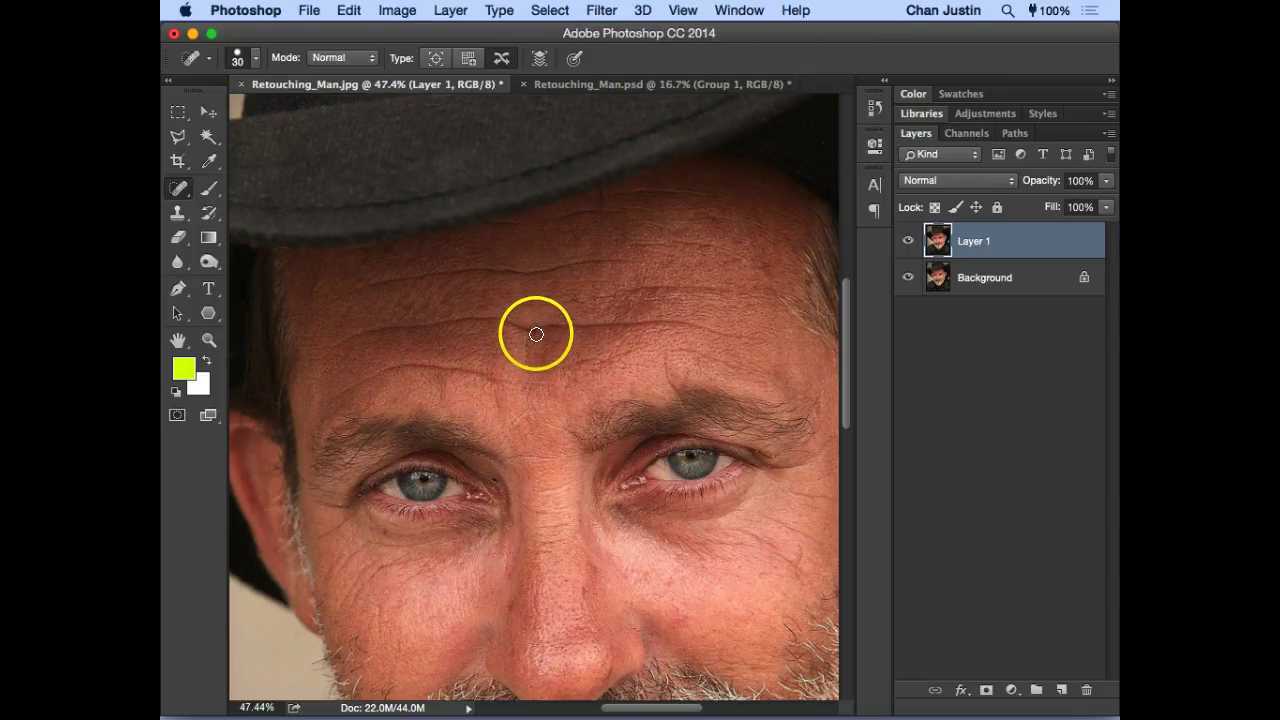
key("]")
key("]")
key("]")
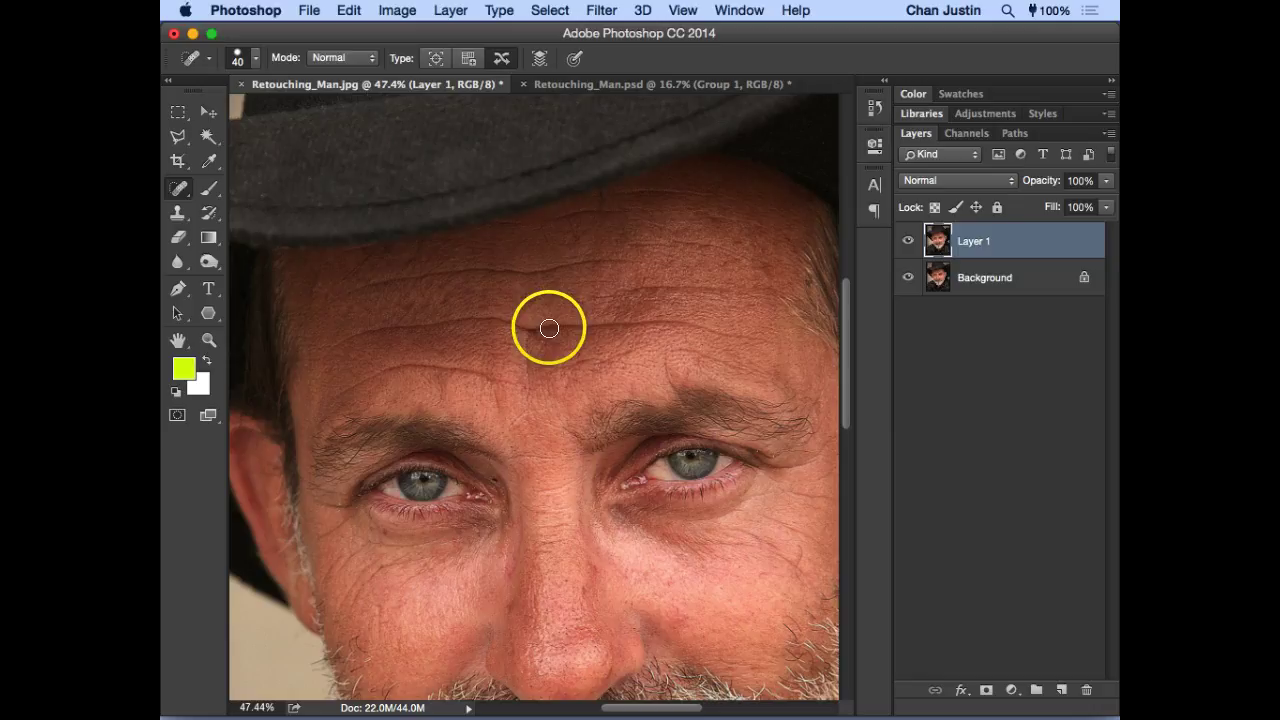
left_click(353, 334)
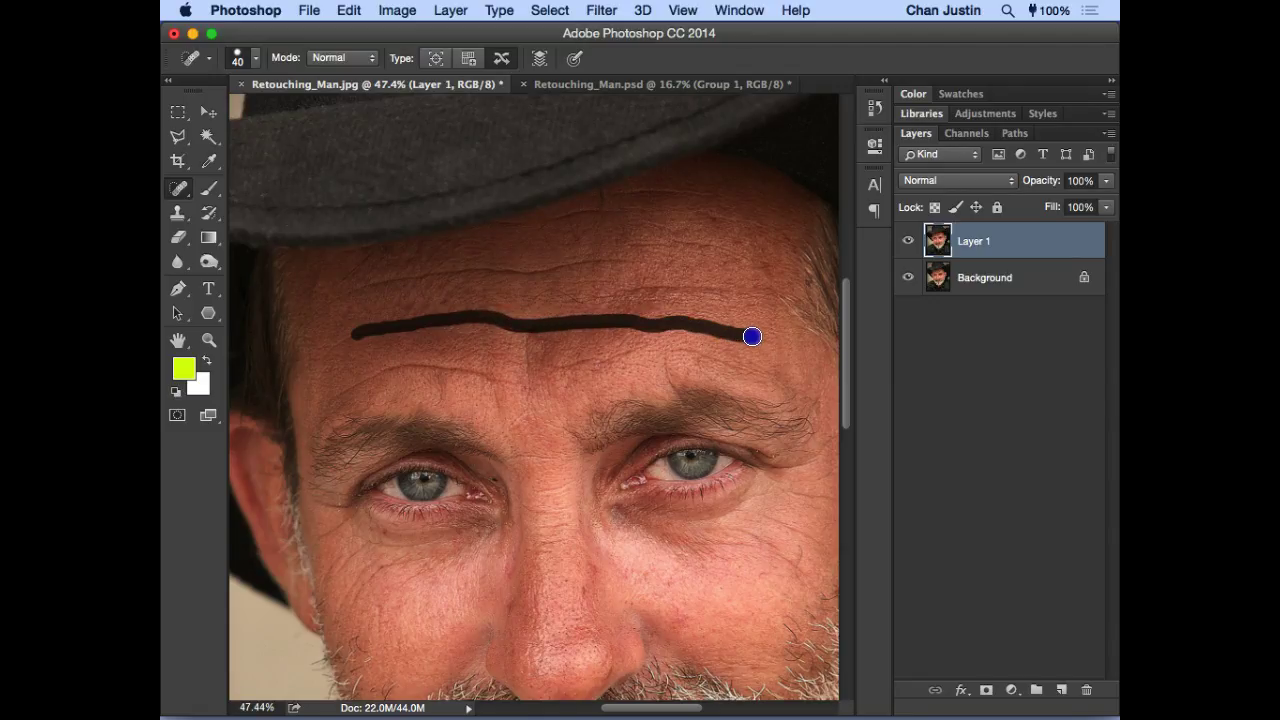
left_click_drag(770, 338, 772, 338)
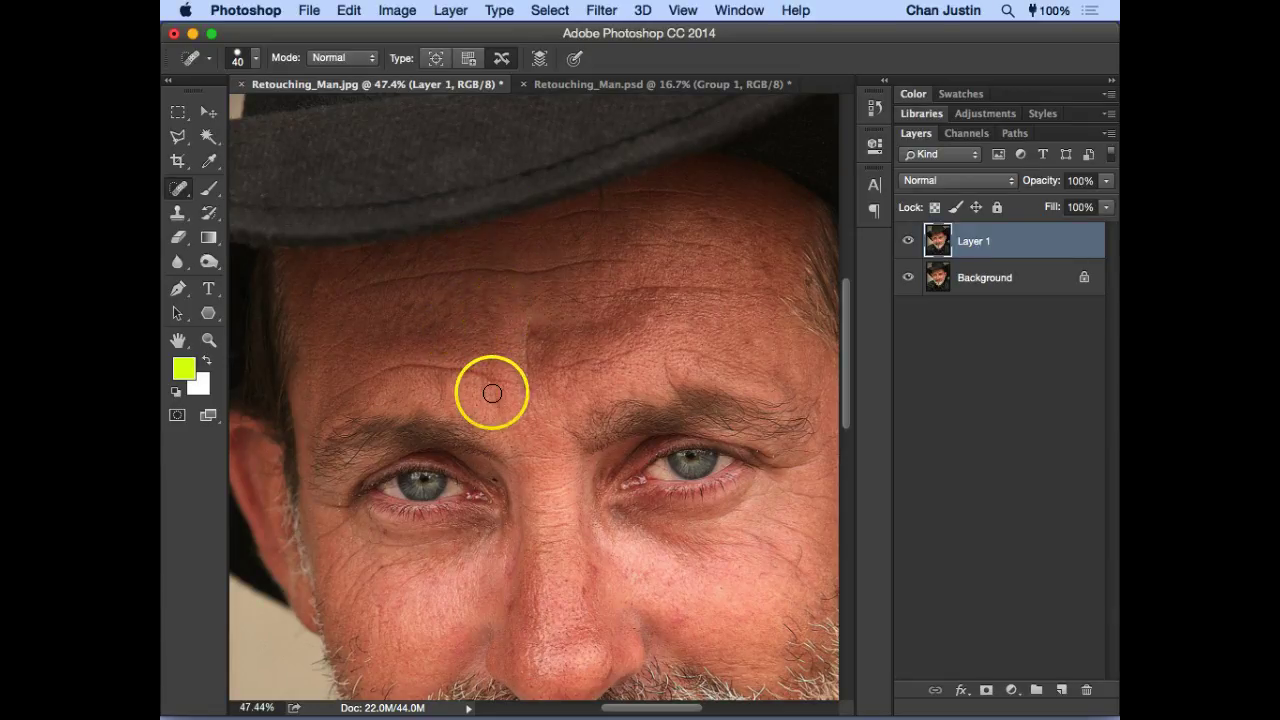
Step: Reduce the healing brush size to 30 and heal the wrinkle above the eyebrow on the picture's left side
key("bracketleft")
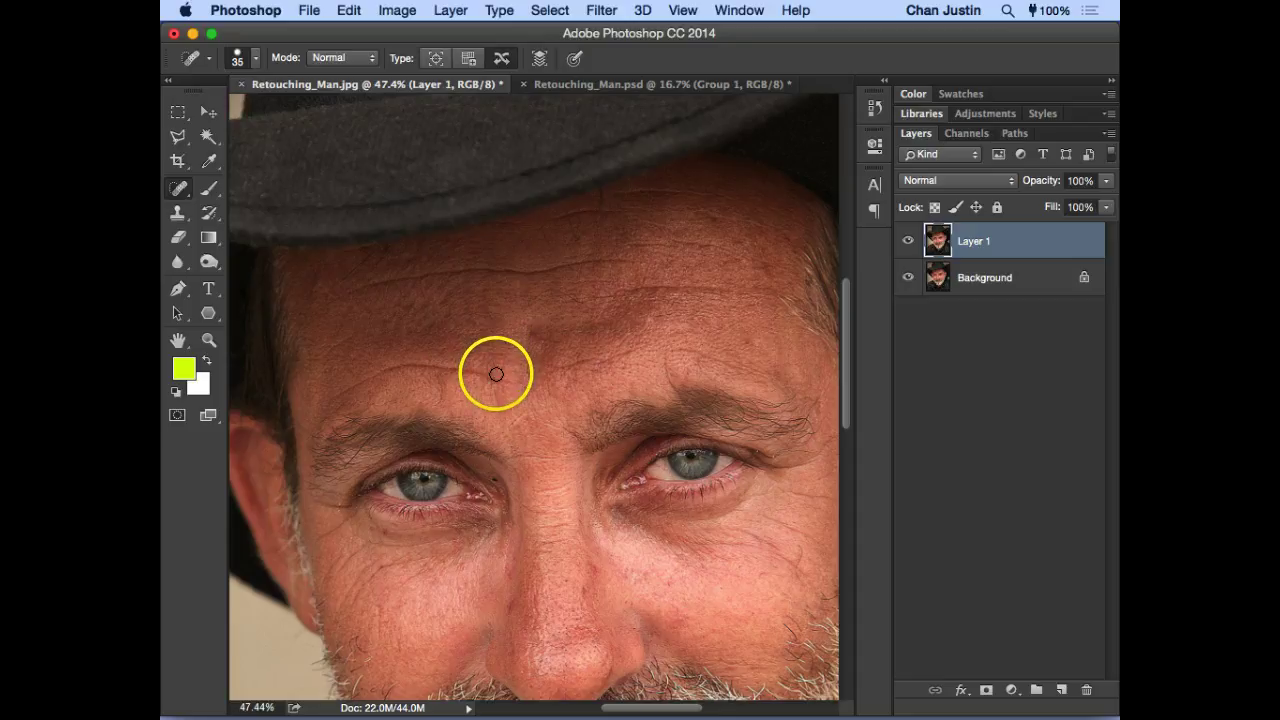
left_click(502, 376)
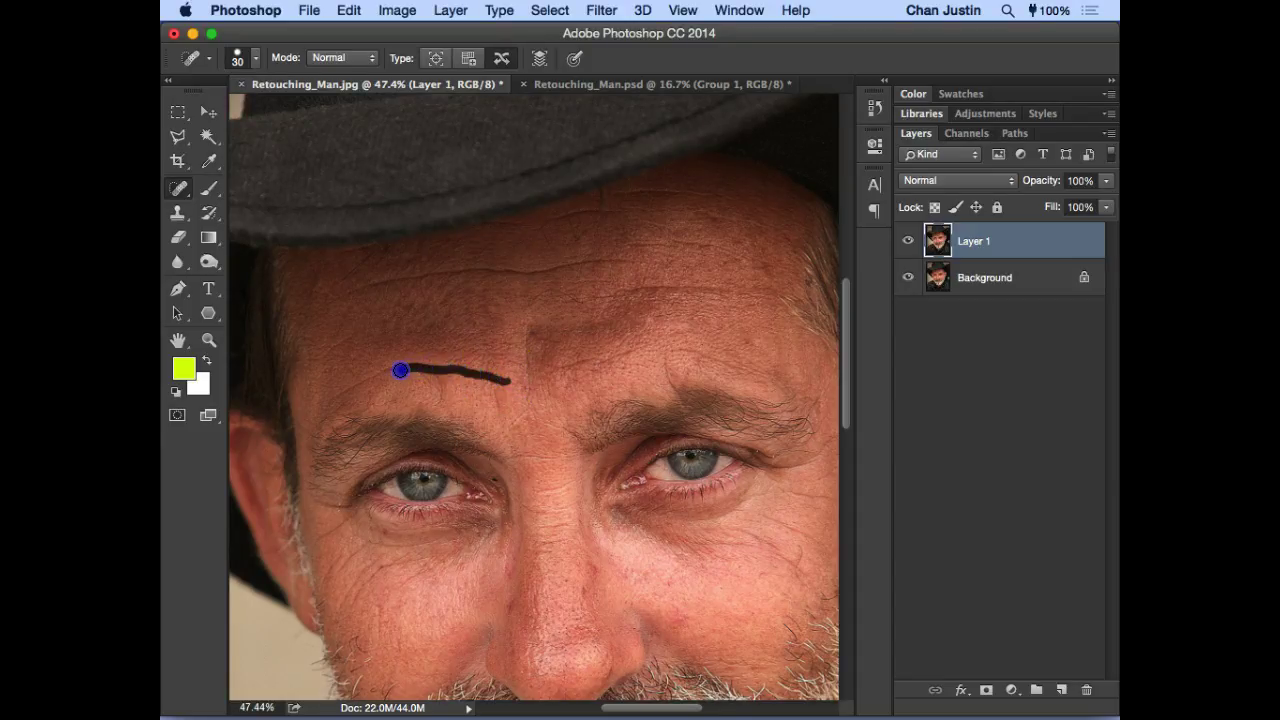
mouse_move(351, 391)
left_mouse_down()
mouse_move(571, 374)
mouse_move(429, 388)
mouse_move(393, 366)
mouse_move(386, 381)
mouse_move(407, 380)
mouse_move(398, 364)
mouse_move(497, 379)
left_mouse_up()
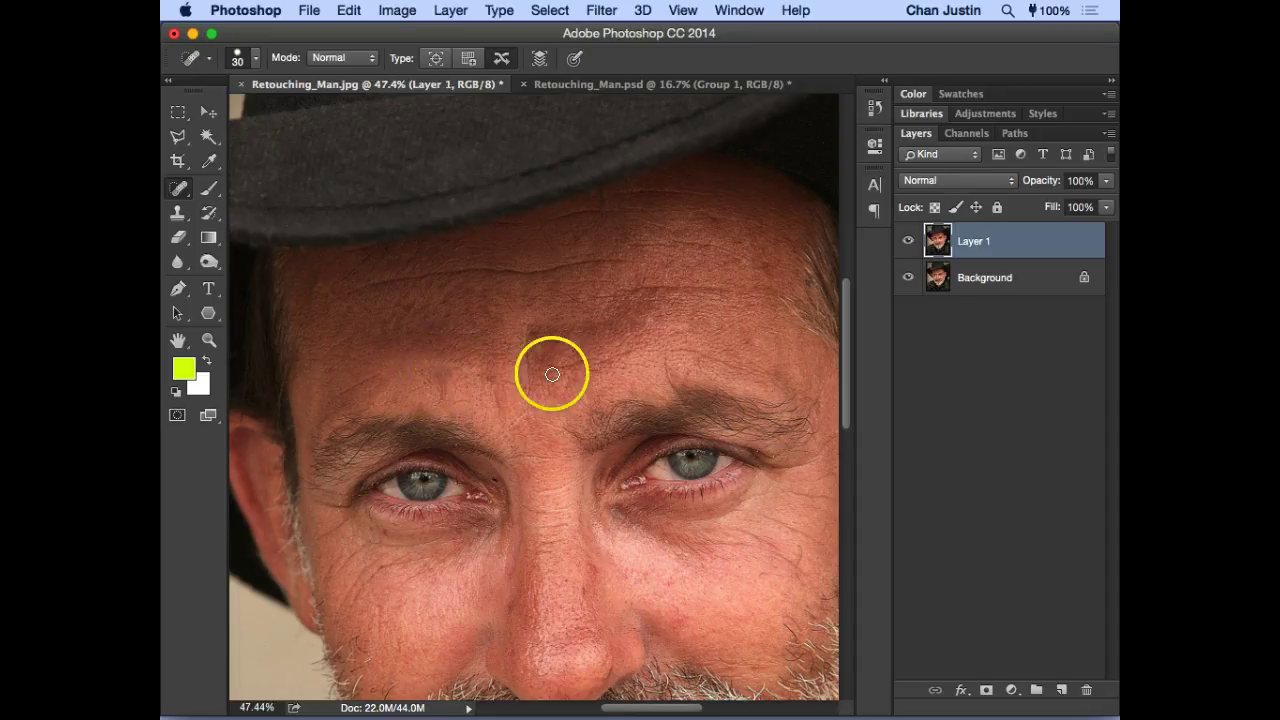
Step: Heal the fine creases above the eyebrow on the picture's right side with the size 30 brush
left_click_drag(586, 371, 530, 371)
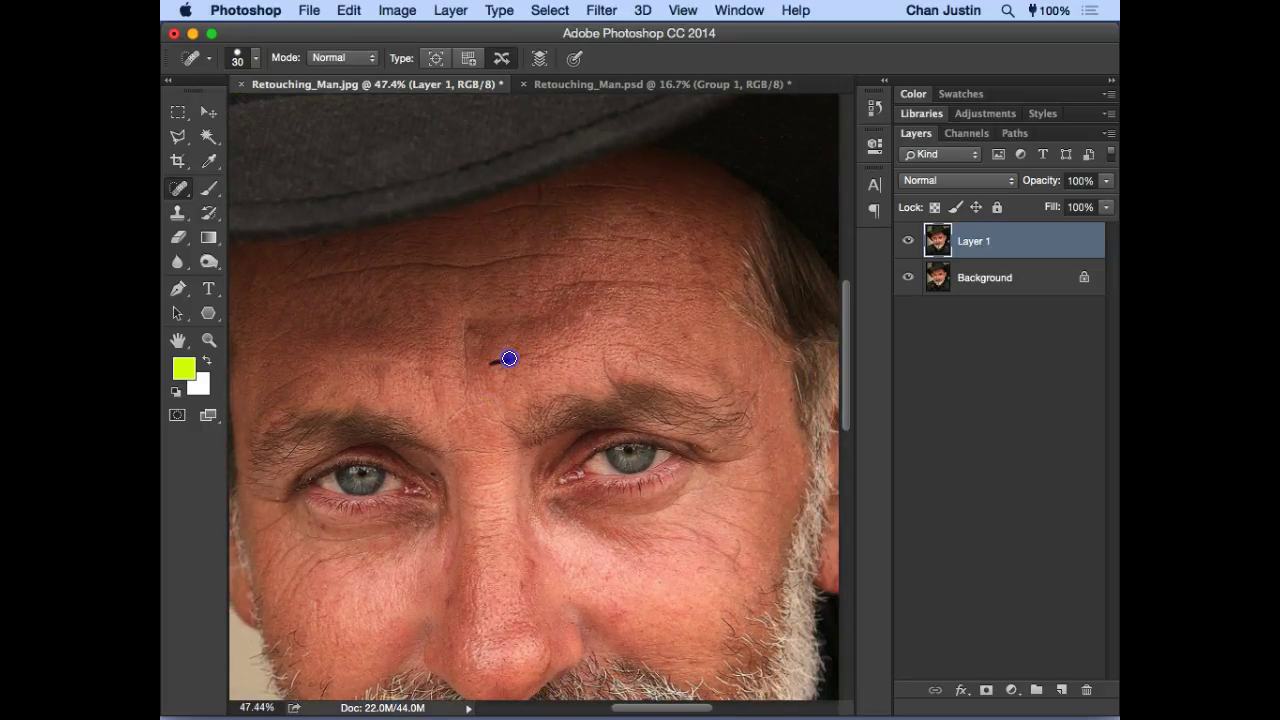
left_click(599, 343)
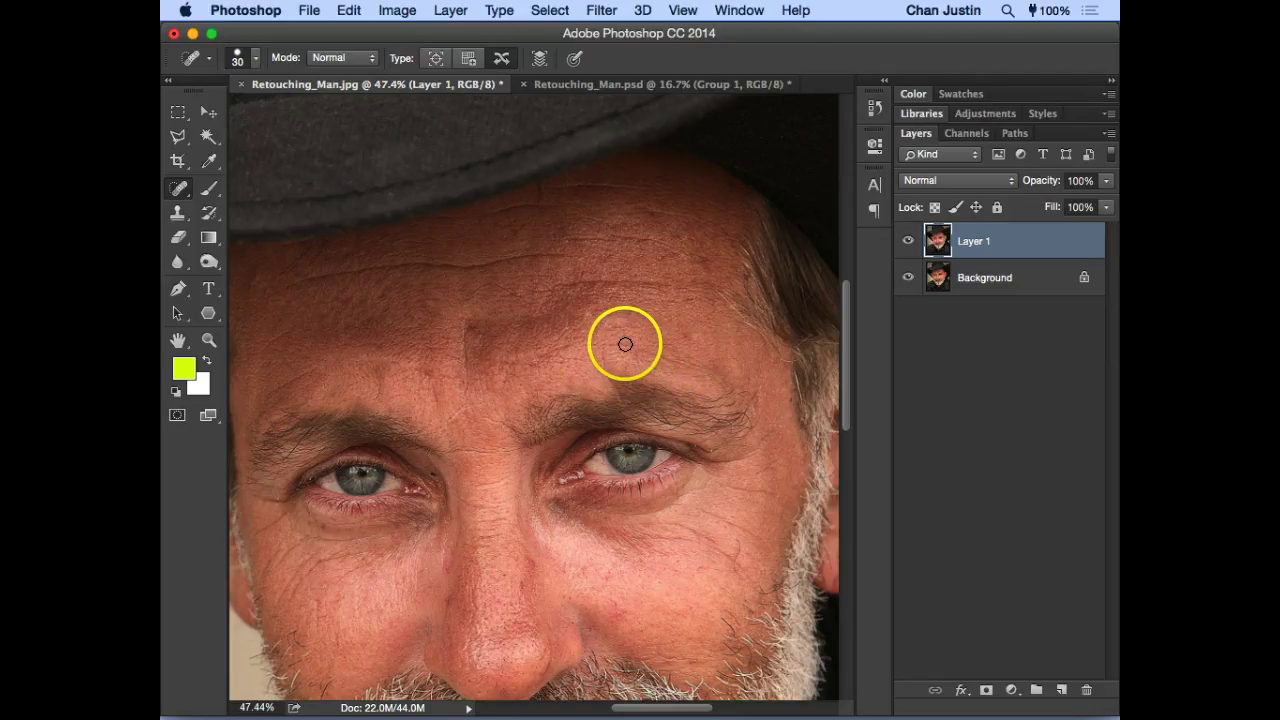
left_click_drag(630, 346, 654, 356)
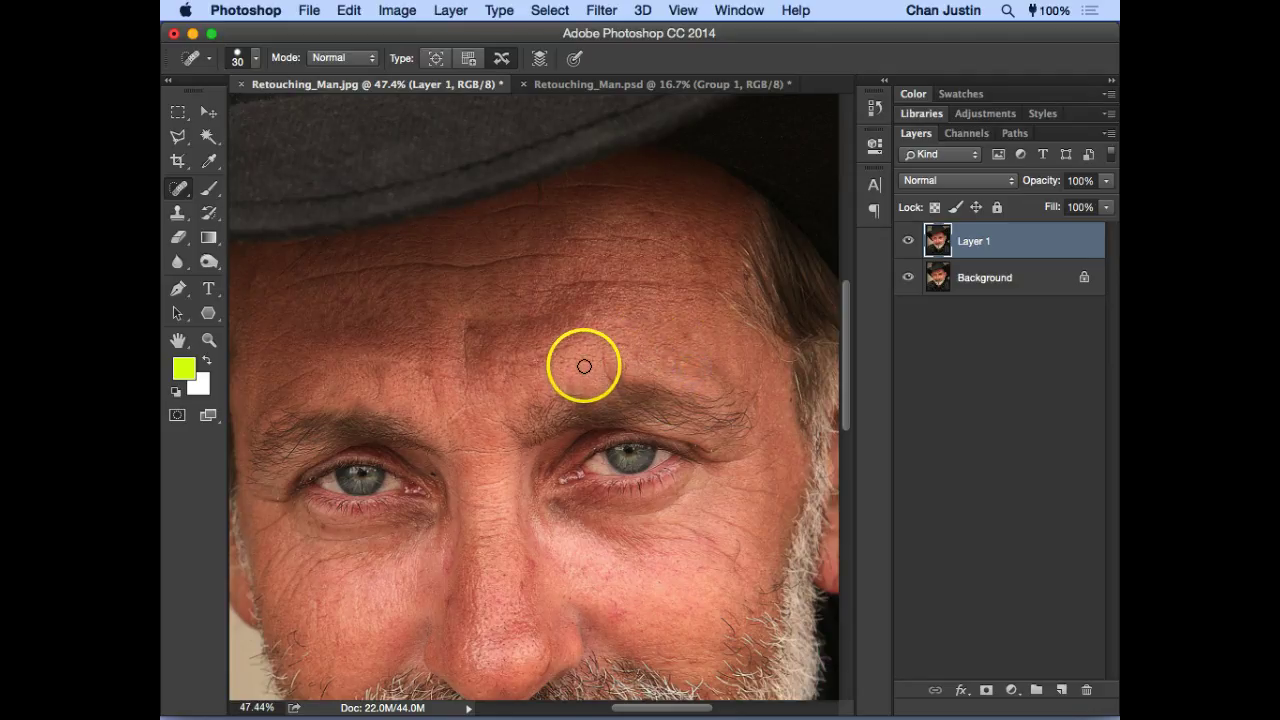
Step: Heal the short creases around the centre of the forehead with the Spot Healing Brush
key("space")
left_click_drag(585, 308, 595, 340)
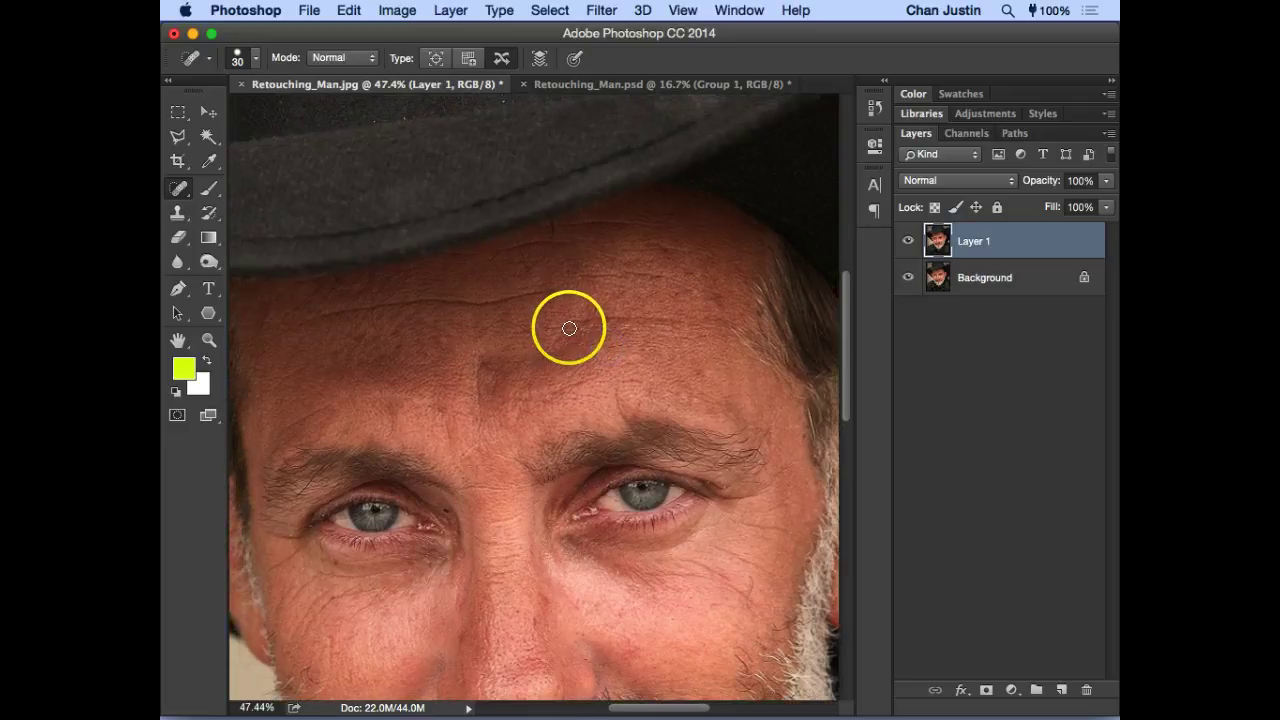
left_click(546, 378)
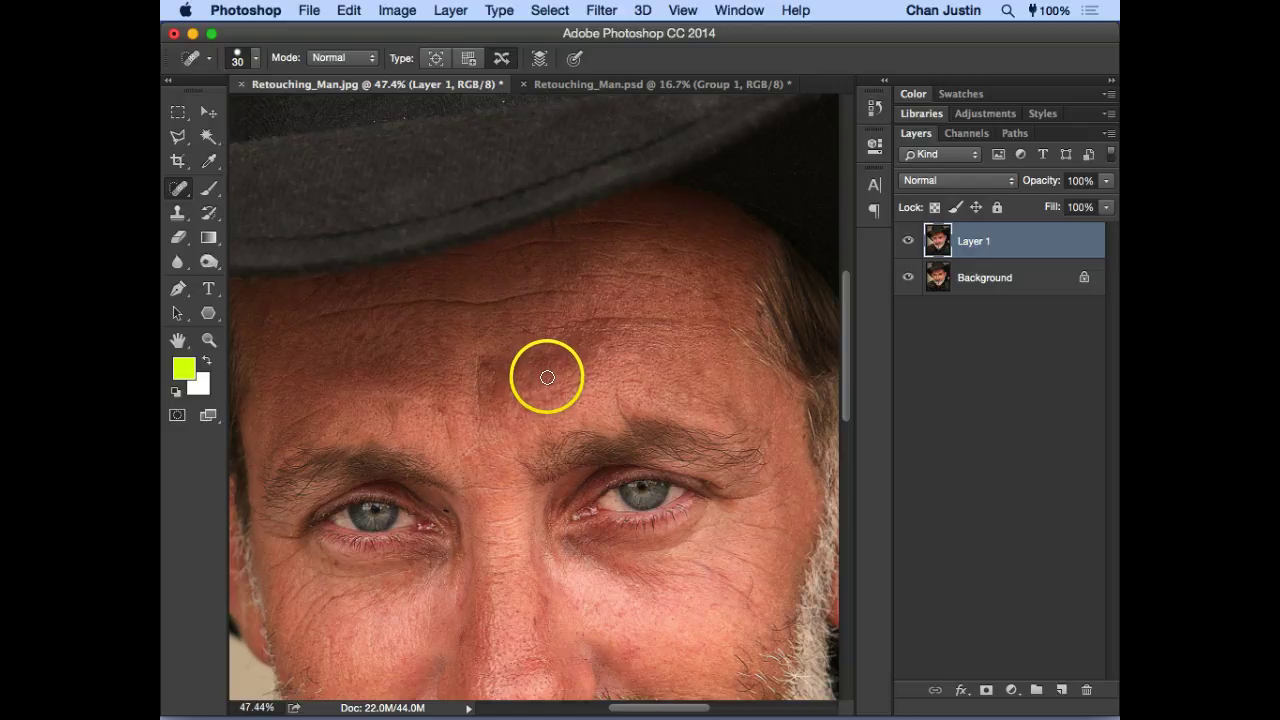
left_click(547, 377)
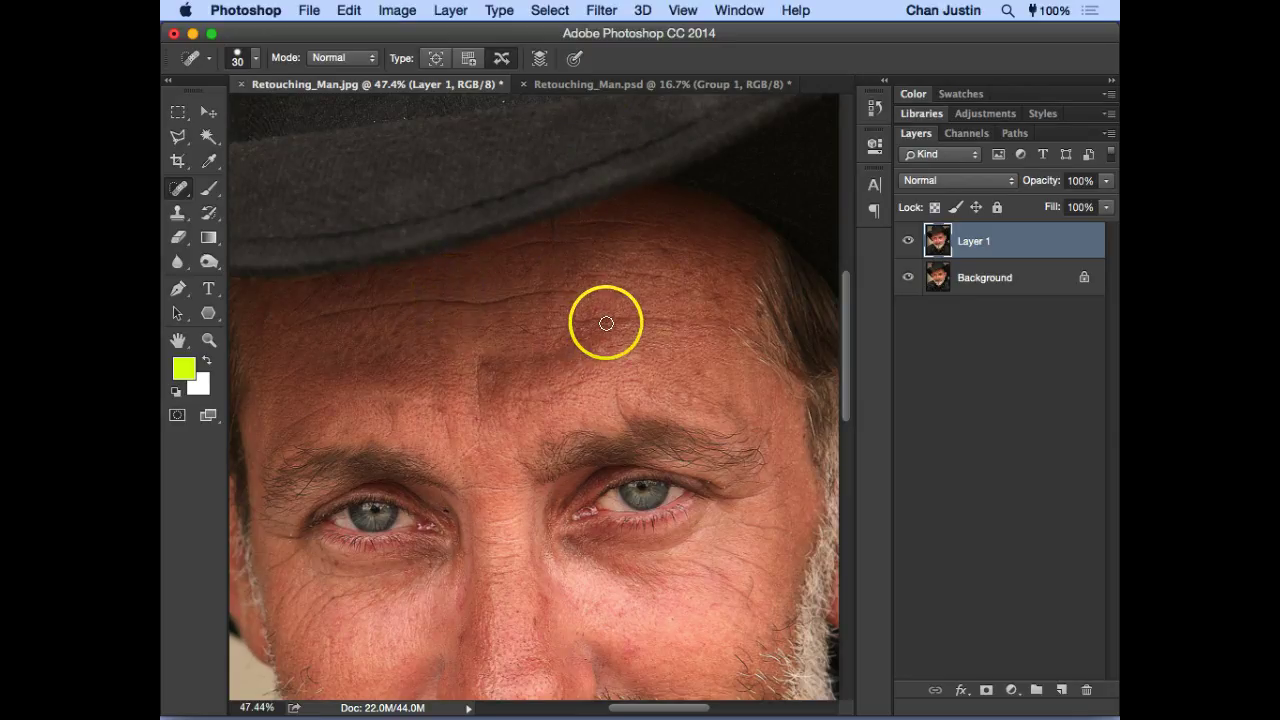
left_click(548, 330)
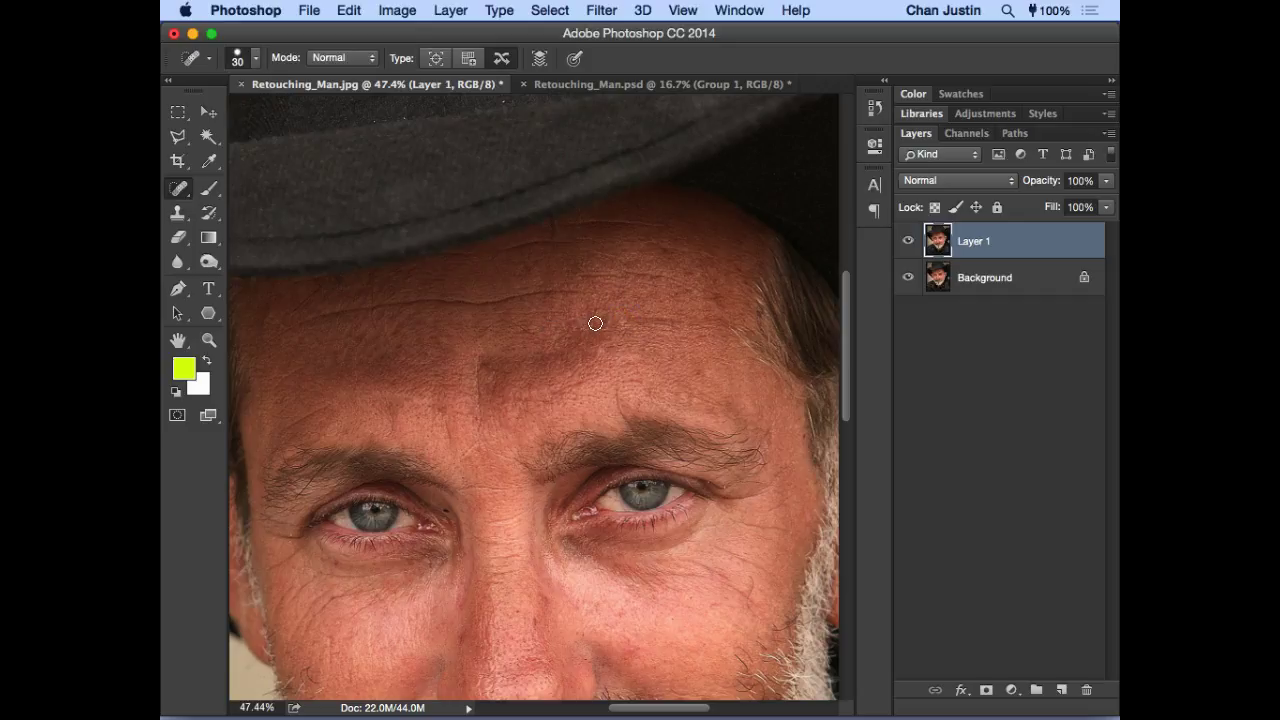
Step: Reduce the healing brush size to 20 and heal the fine lines on the upper forehead, right of its centre
key("bracketleft")
mouse_move(595, 319)
left_mouse_down()
mouse_move(594, 303)
mouse_move(626, 314)
mouse_move(594, 269)
mouse_move(574, 274)
mouse_move(587, 275)
left_mouse_up()
left_click_drag(686, 286, 686, 287)
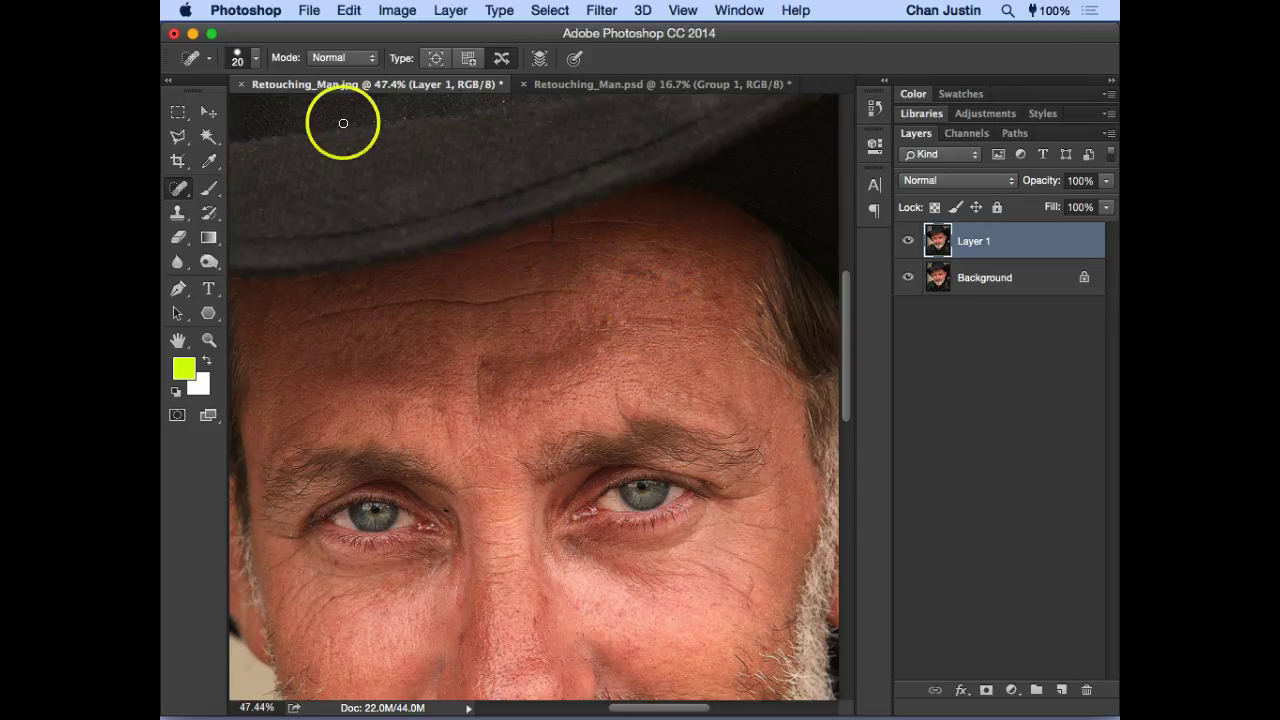
Step: Check the brush settings, keeping the size at 20 px, and heal the long wrinkle across the upper forehead below the hat brim
left_click(258, 60)
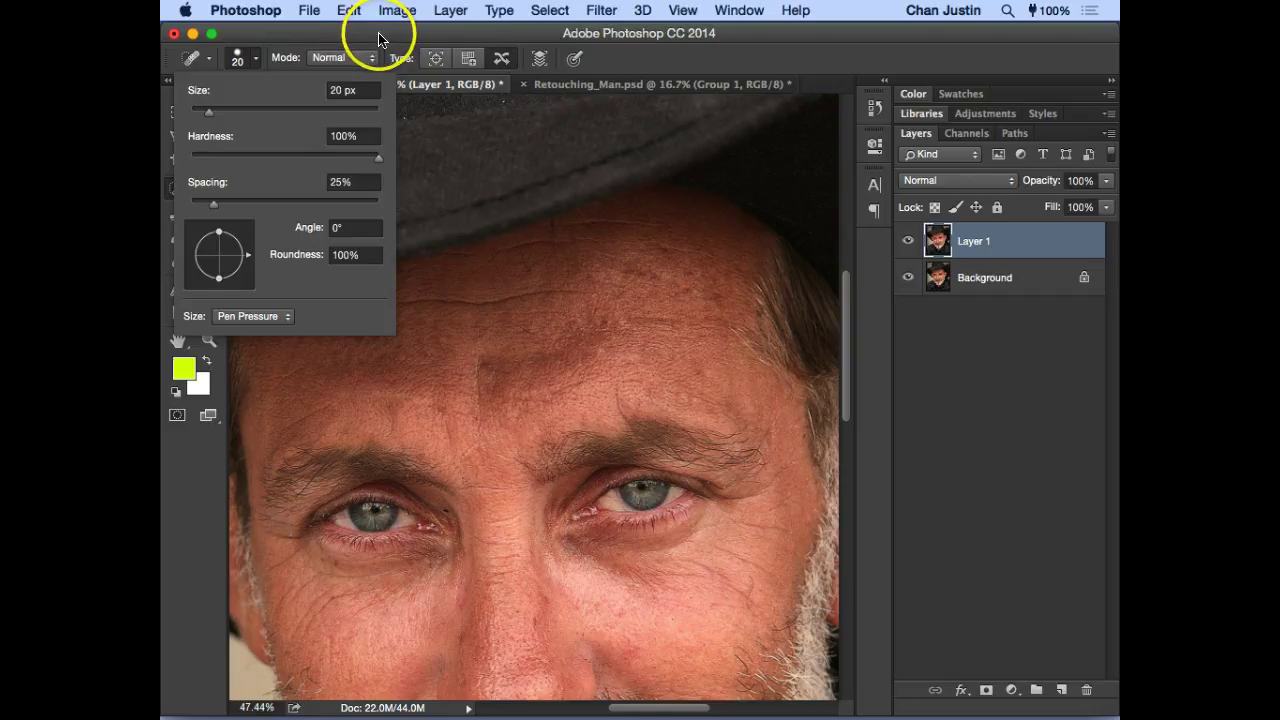
left_click(376, 38)
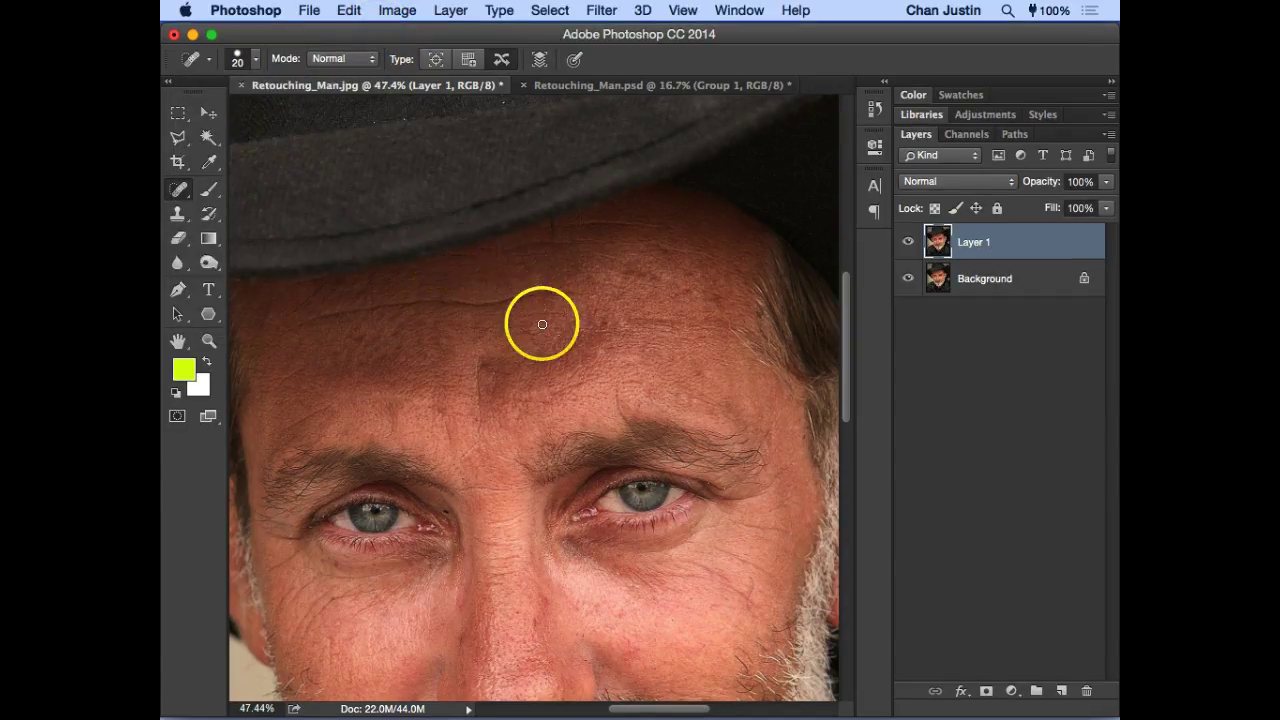
left_click_drag(522, 345, 608, 351)
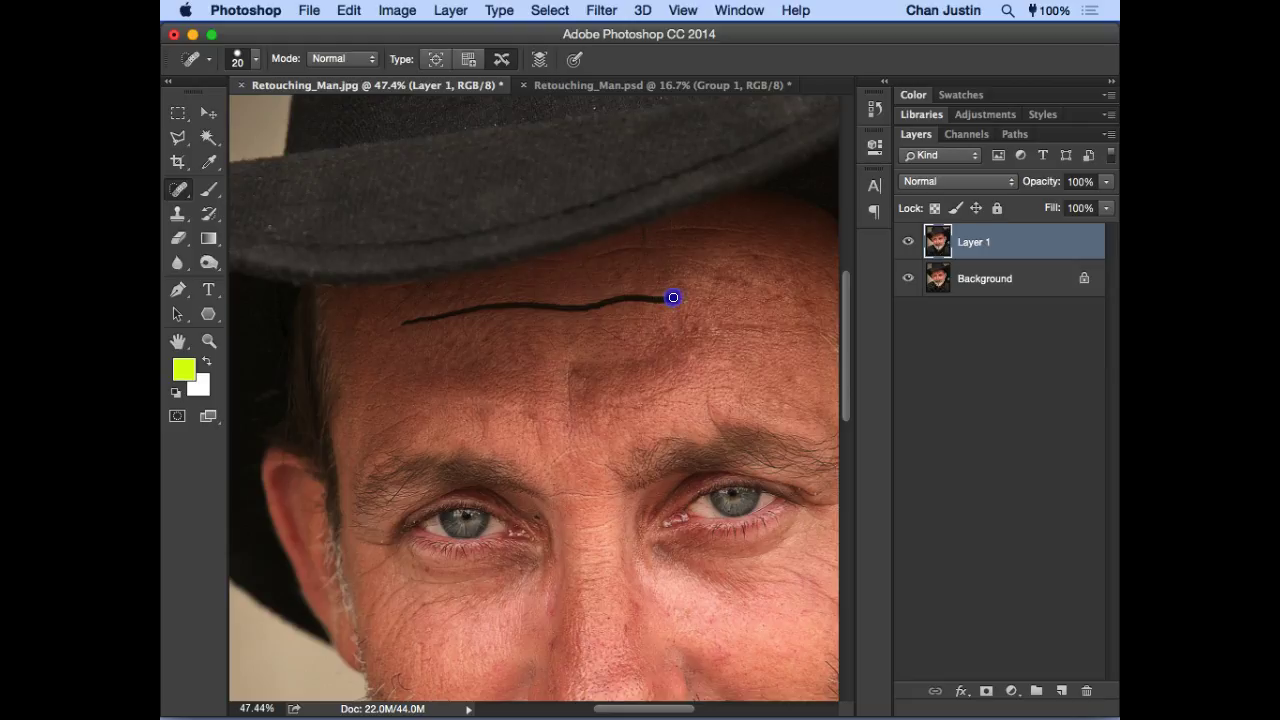
left_click_drag(680, 298, 680, 298)
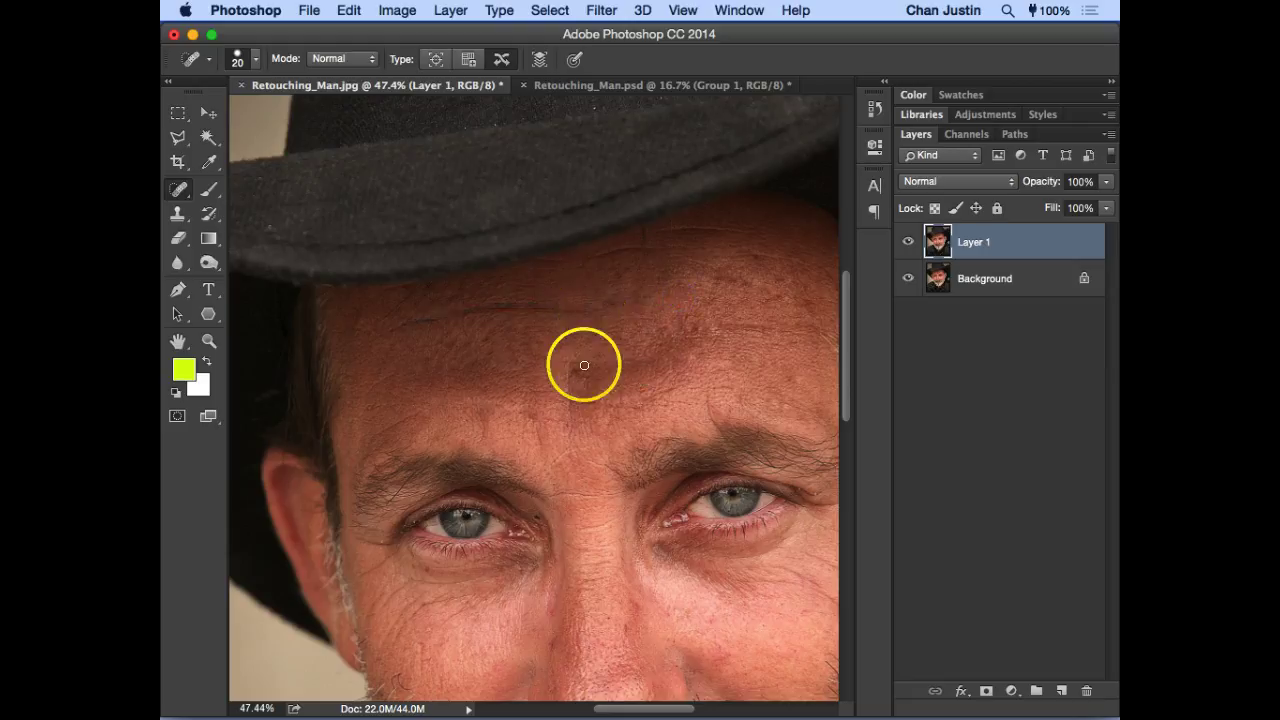
Step: Heal the lines on the cheek below and beside the eye on the picture's right side
left_click_drag(591, 449, 569, 371)
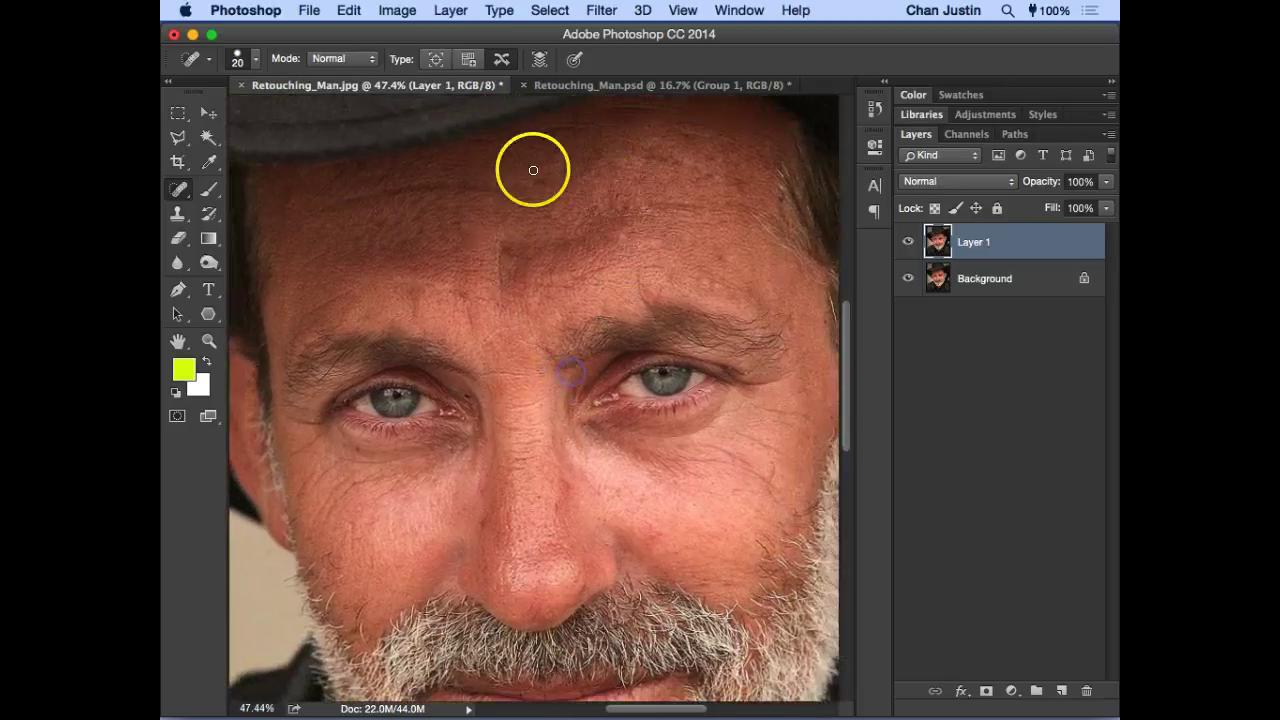
left_click_drag(538, 238, 501, 164)
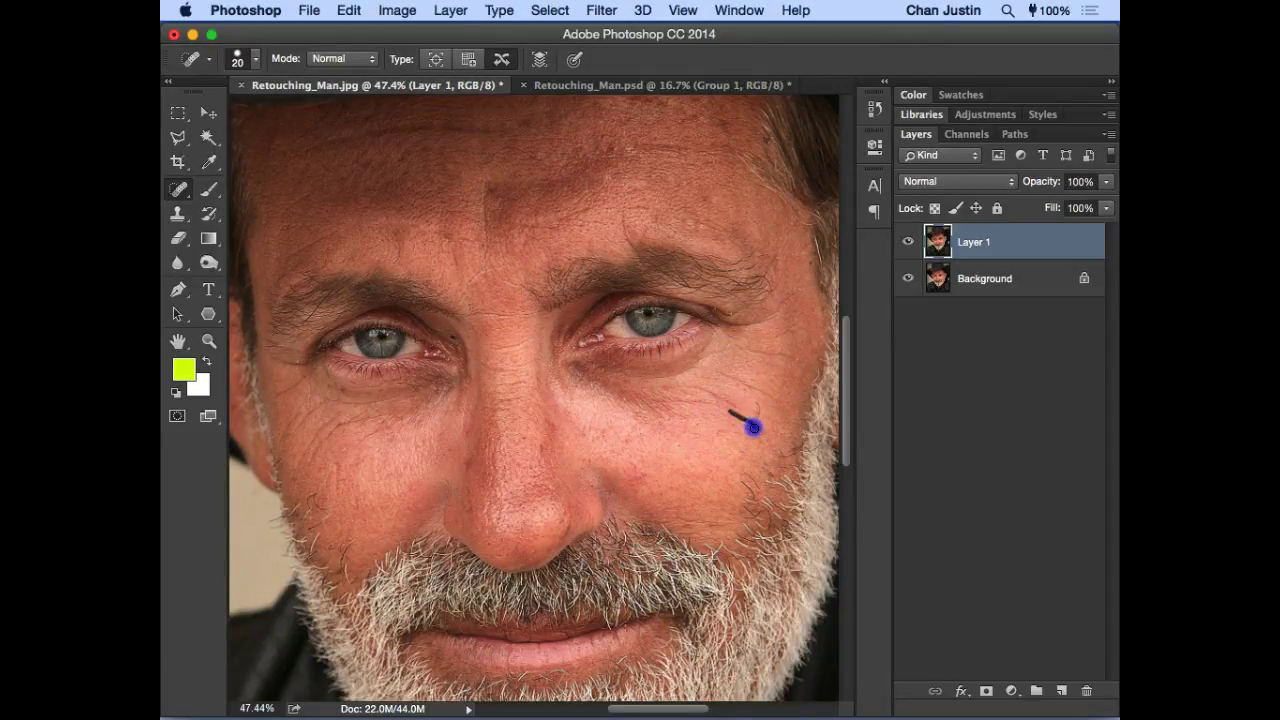
left_click_drag(753, 427, 754, 426)
left_click_drag(734, 368, 726, 410)
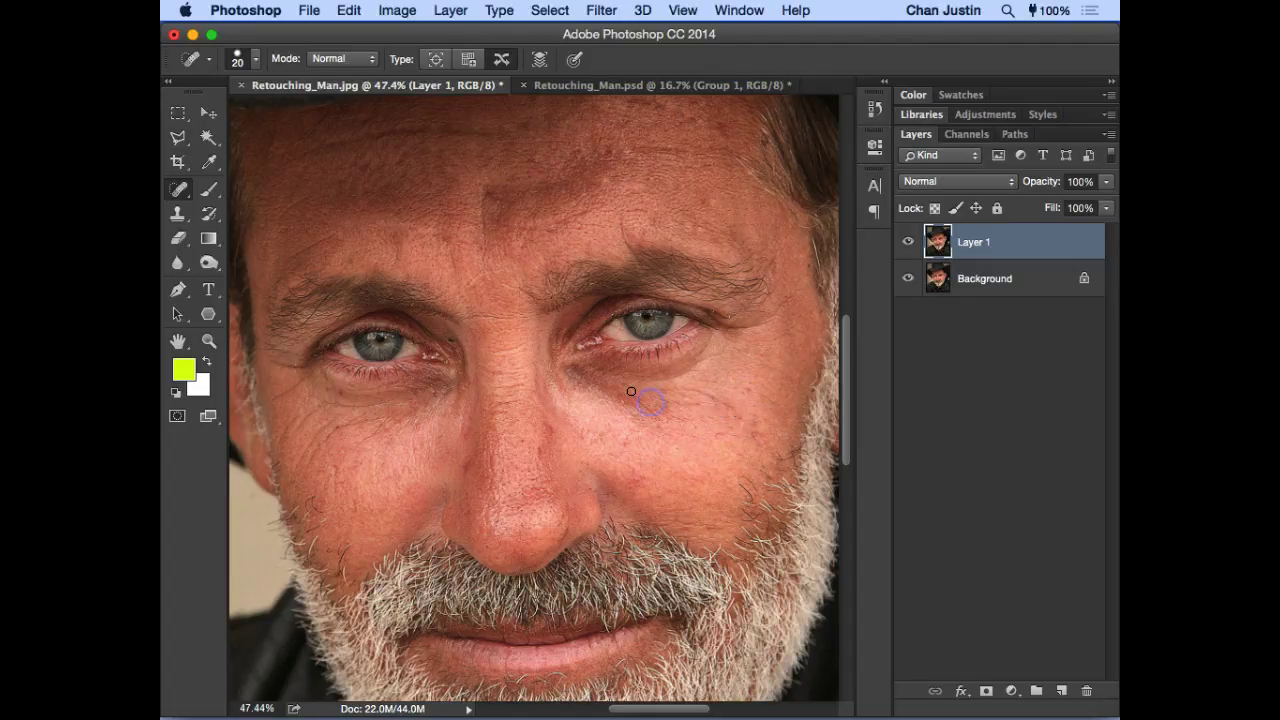
left_click_drag(705, 392, 706, 393)
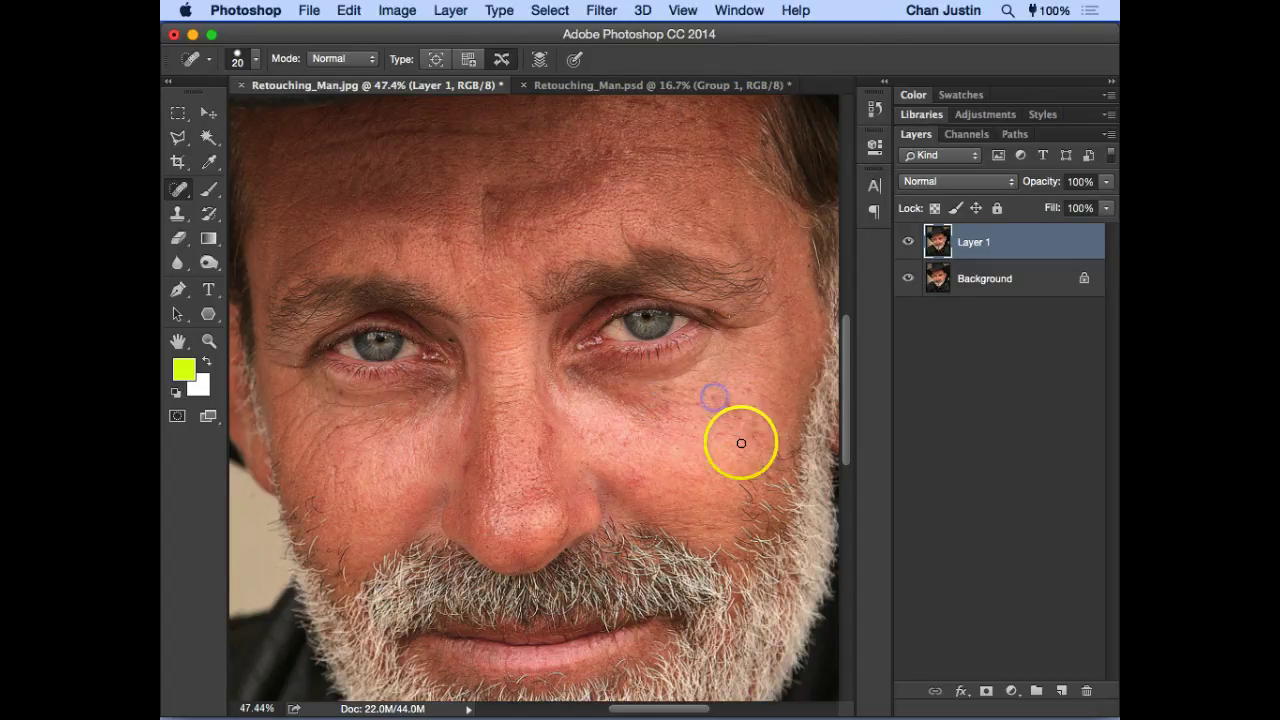
Step: Heal the fine lines on the bridge of the nose and between the eyebrows with the size 20 brush
mouse_move(554, 429)
left_mouse_down()
mouse_move(580, 403)
mouse_move(651, 400)
mouse_move(647, 425)
left_mouse_up()
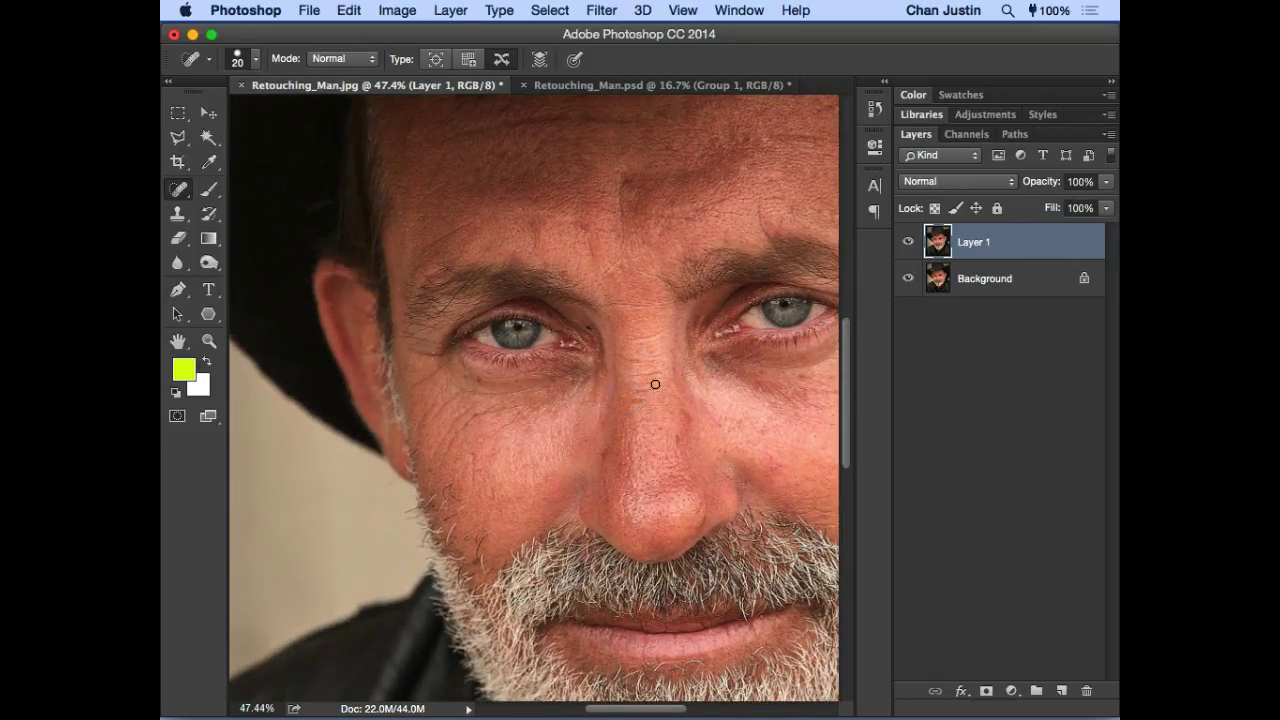
left_click(654, 388)
mouse_move(665, 397)
left_mouse_down()
mouse_move(667, 417)
mouse_move(652, 420)
left_mouse_up()
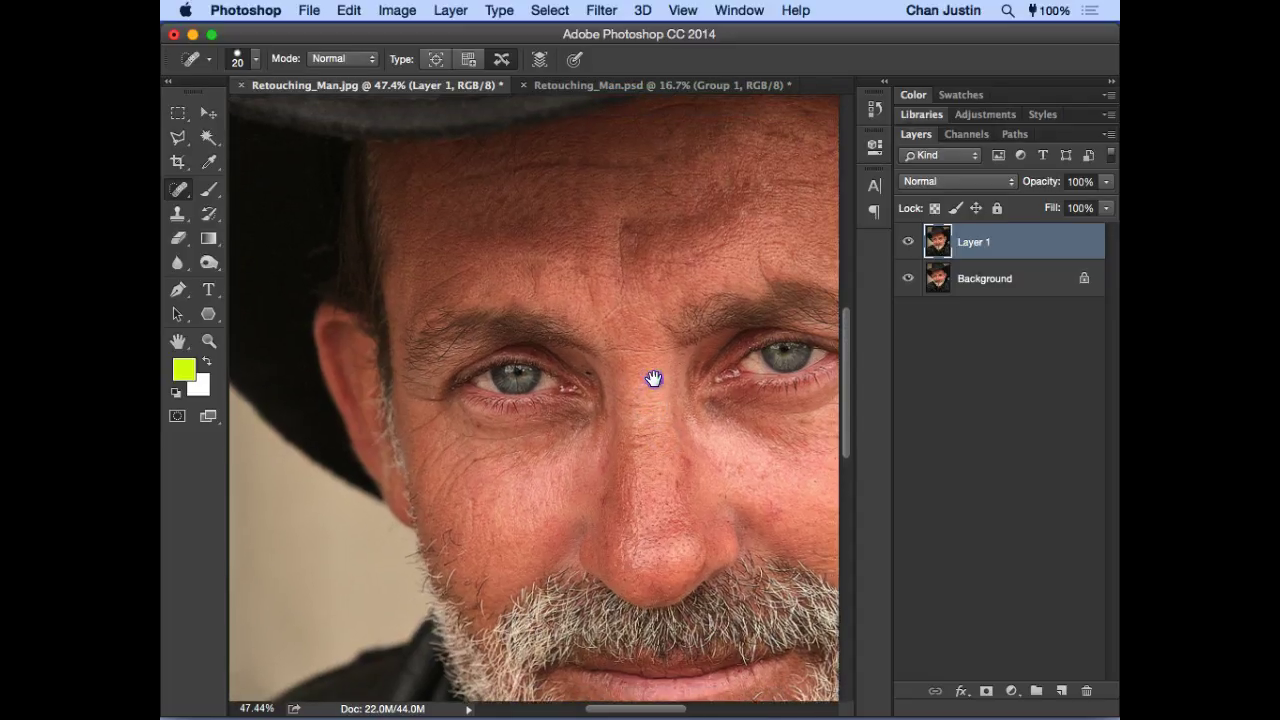
mouse_move(655, 349)
left_mouse_down()
mouse_move(660, 381)
mouse_move(615, 384)
left_mouse_up()
left_click_drag(645, 408, 619, 411)
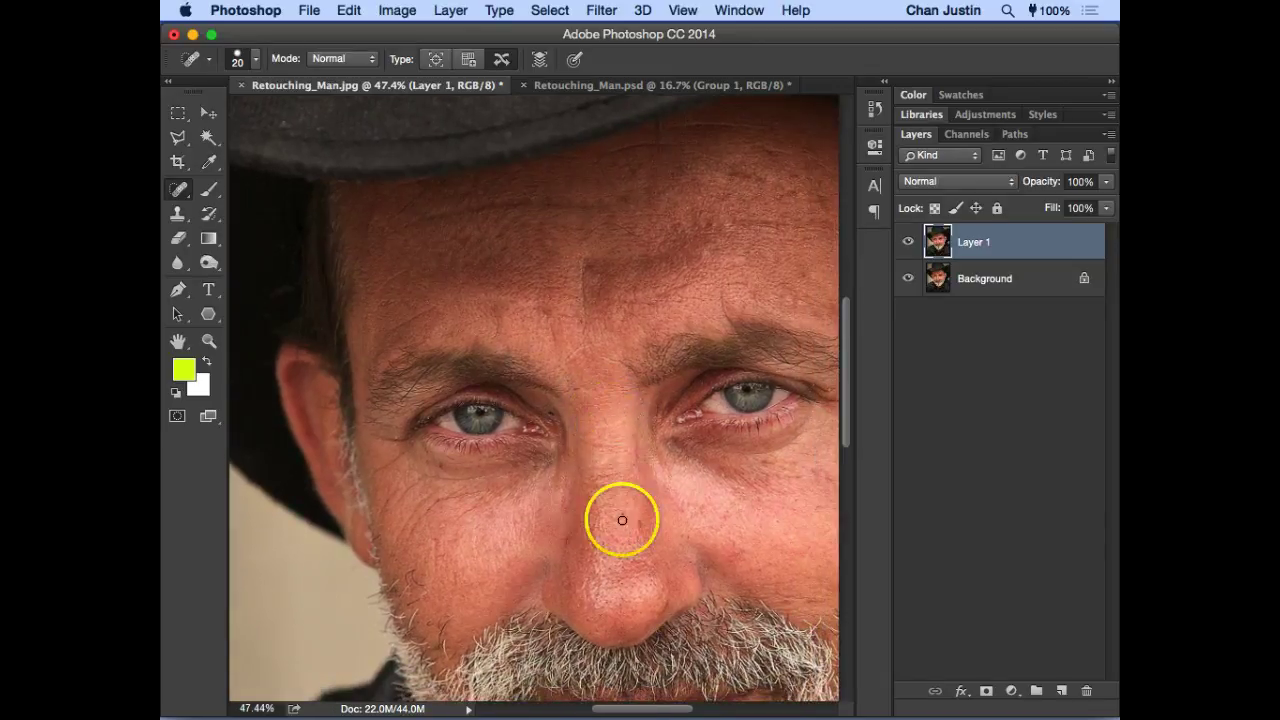
mouse_move(613, 374)
left_mouse_down()
mouse_move(610, 418)
mouse_move(558, 425)
left_mouse_up()
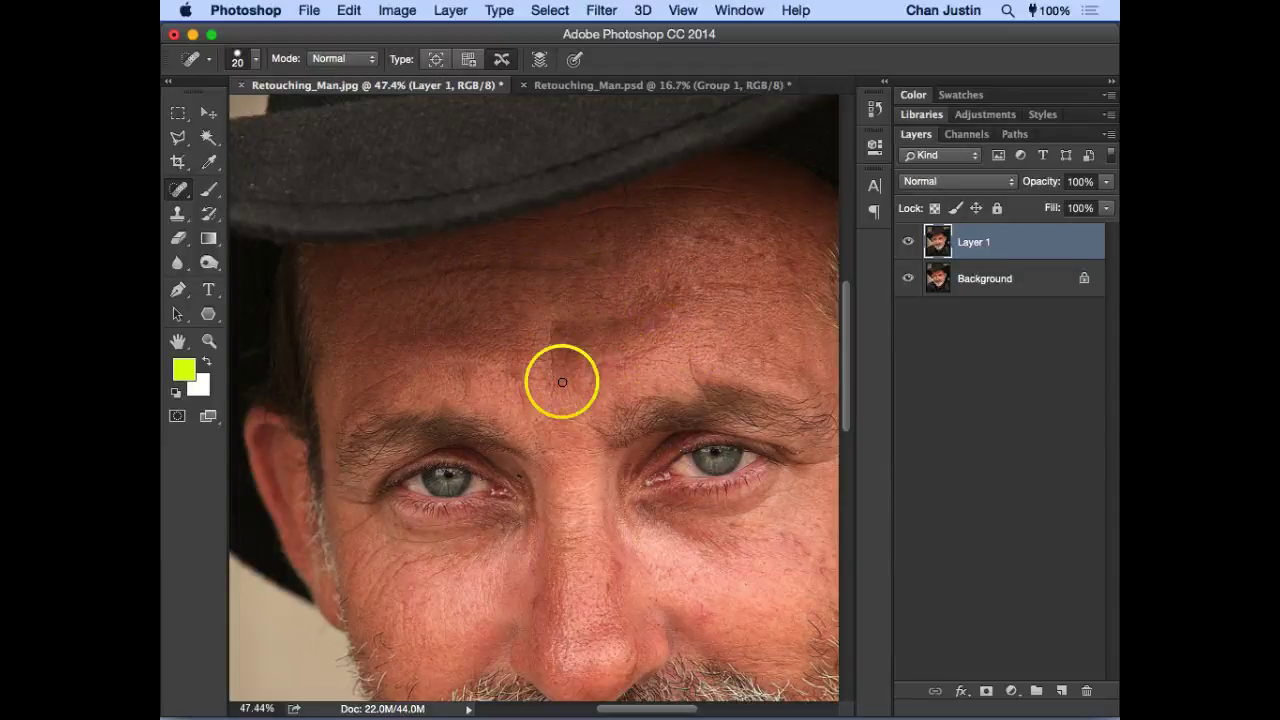
left_click_drag(588, 420, 571, 340)
left_click_drag(551, 429, 554, 391)
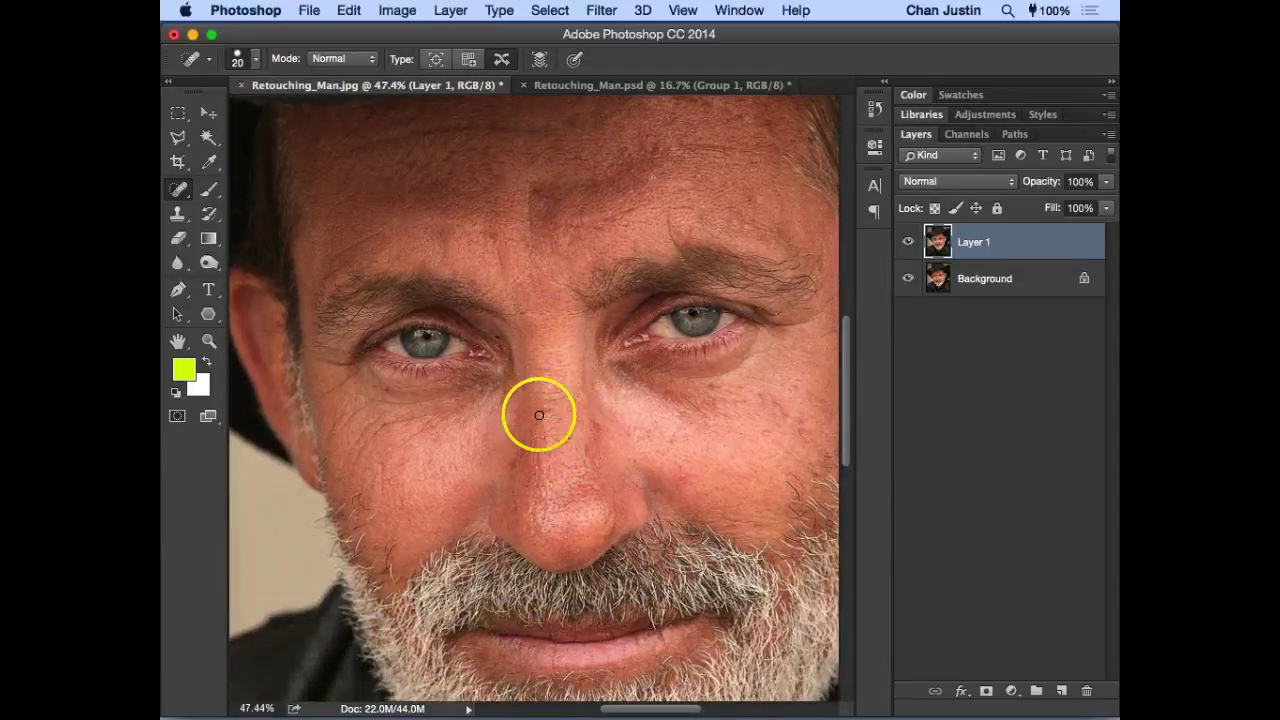
Step: Heal the fine lines below and beside the eye on the picture's left side with the size 20 brush
left_click_drag(571, 408, 646, 400)
left_click(470, 370)
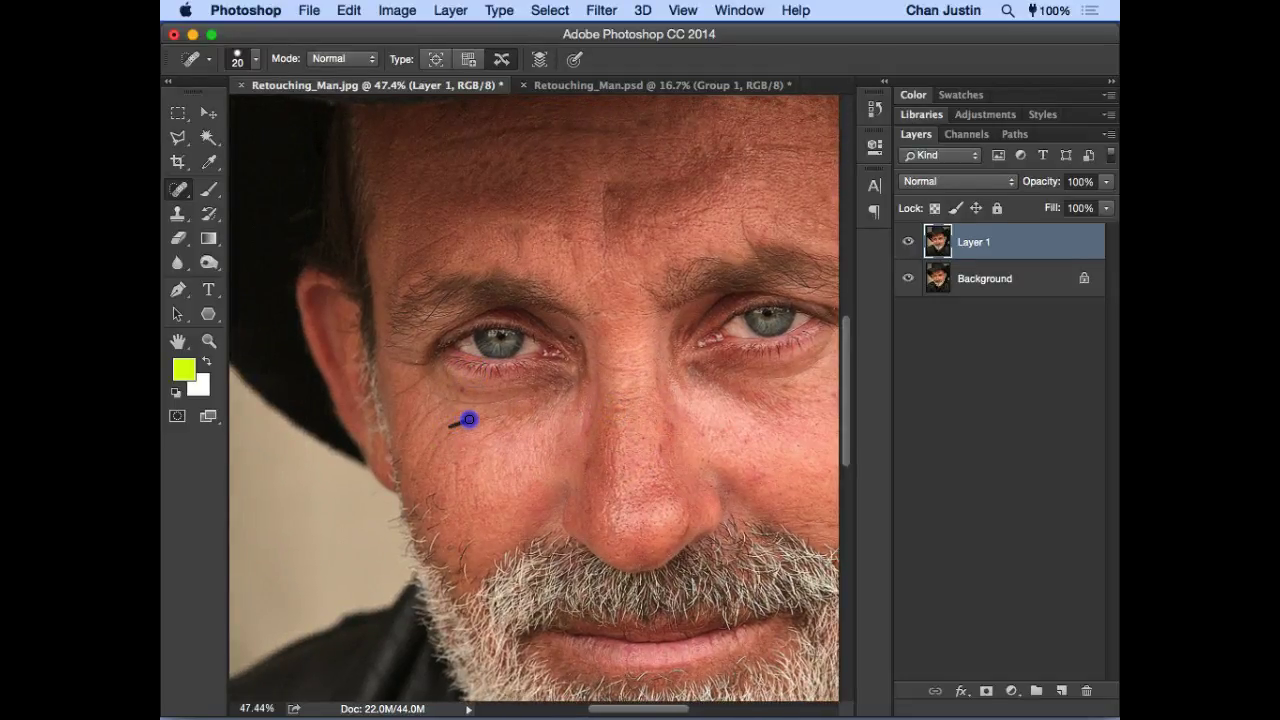
left_click_drag(455, 403, 468, 402)
scroll(469, 409, "up", 2)
left_click(418, 388)
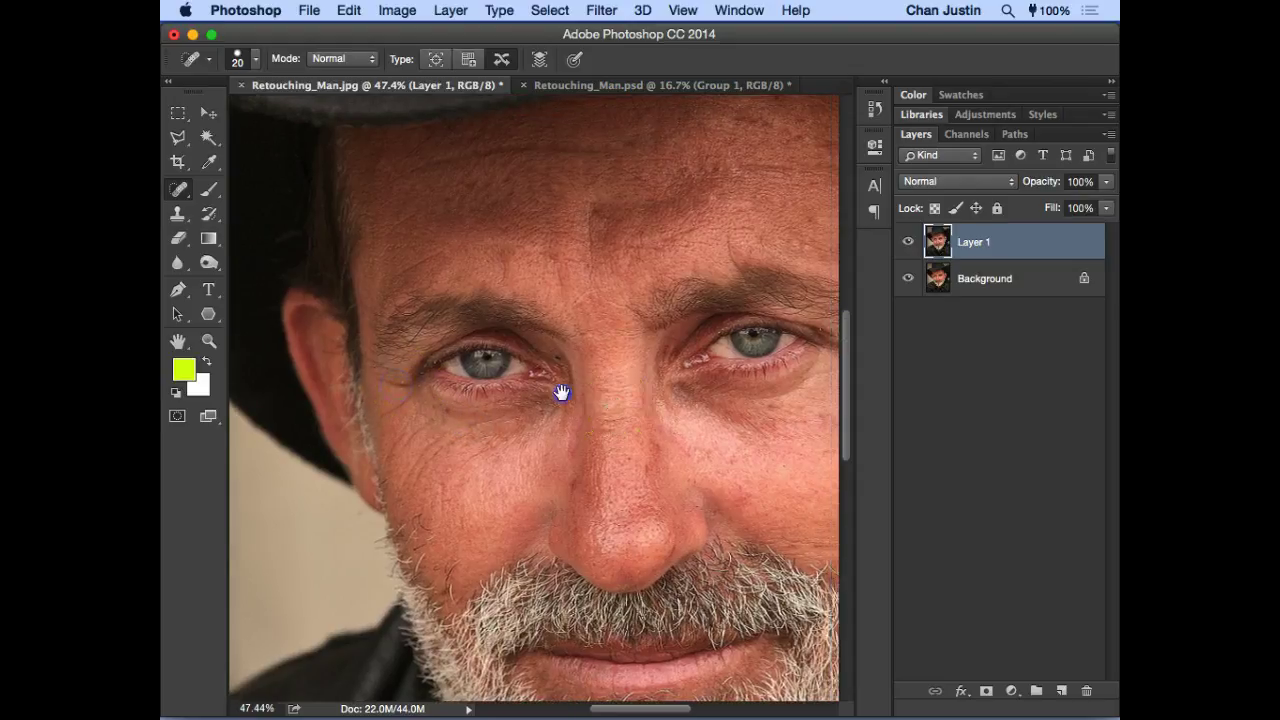
Step: Compare the retouched portrait with the original by repeatedly hiding and showing Layer 1, leaving it visible
mouse_move(563, 391)
left_mouse_down()
mouse_move(483, 386)
mouse_move(622, 358)
mouse_move(673, 372)
left_mouse_up()
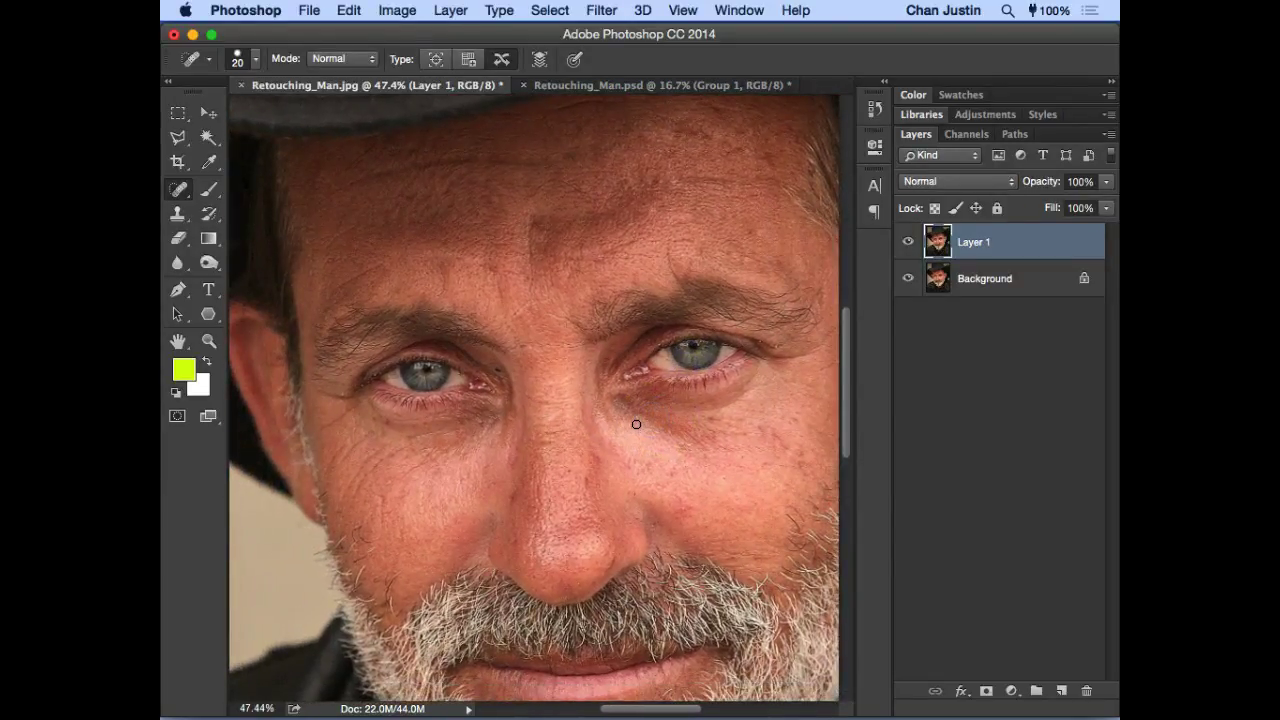
key("super+minus")
left_click_drag(641, 431, 683, 401)
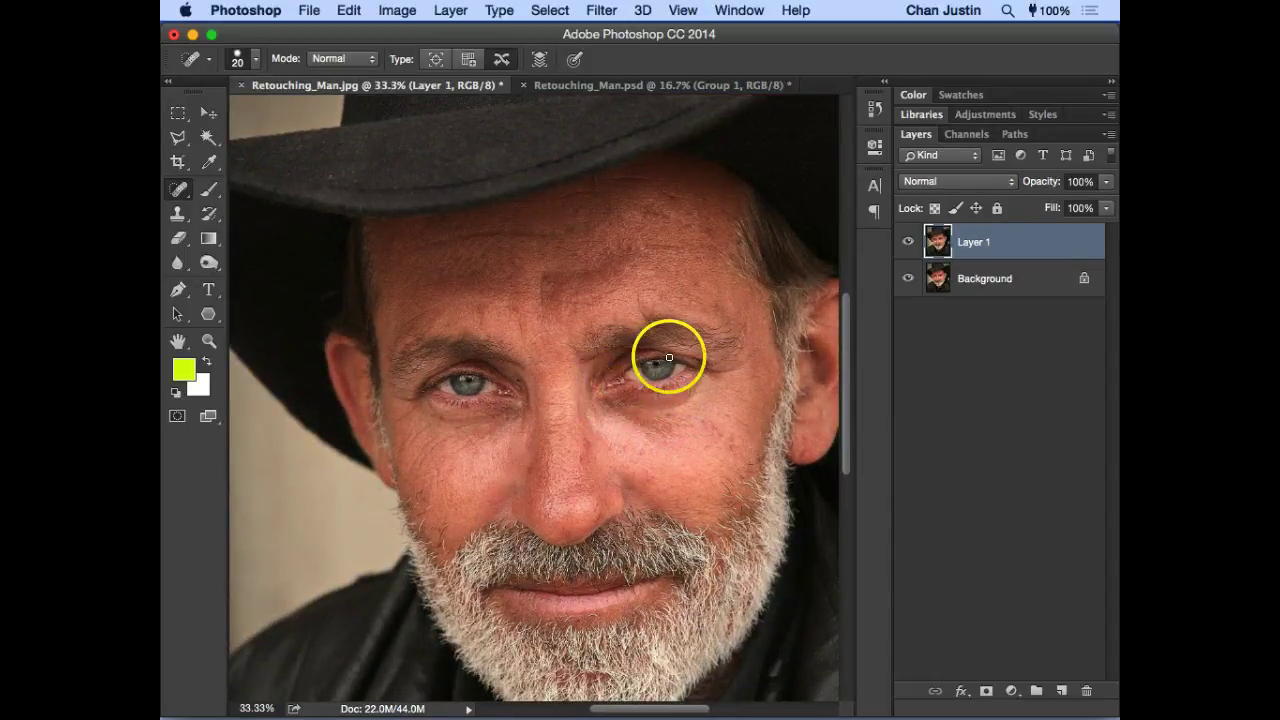
left_click(908, 244)
left_click(908, 244)
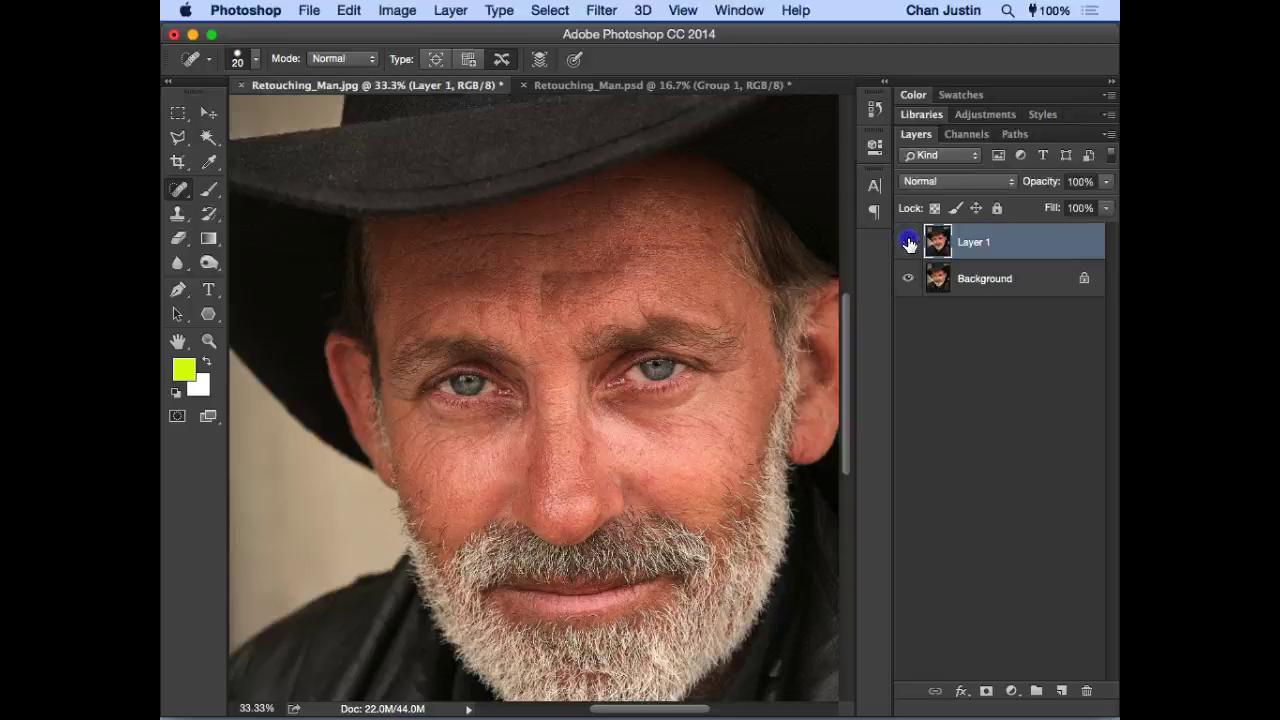
left_click(908, 244)
left_click(908, 244)
left_click(908, 244)
left_click(908, 244)
left_click(908, 244)
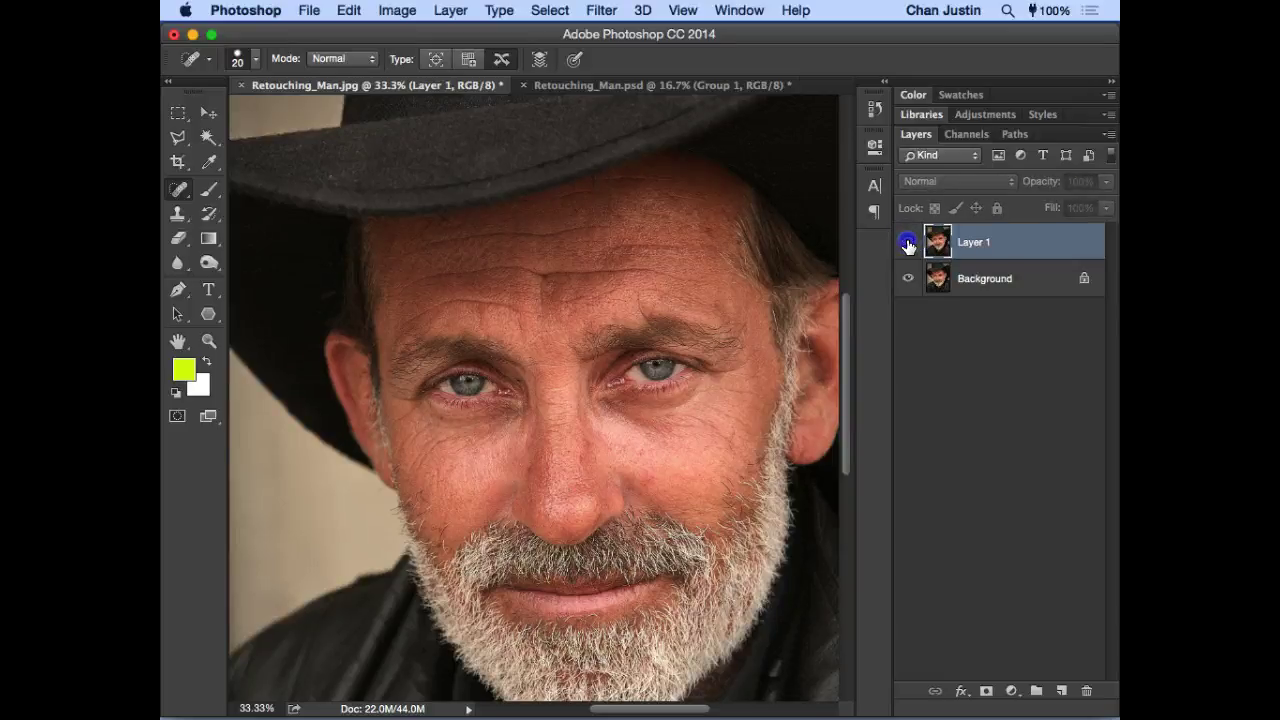
left_click(908, 244)
left_click(908, 244)
left_click(908, 244)
left_click(908, 244)
left_click(908, 244)
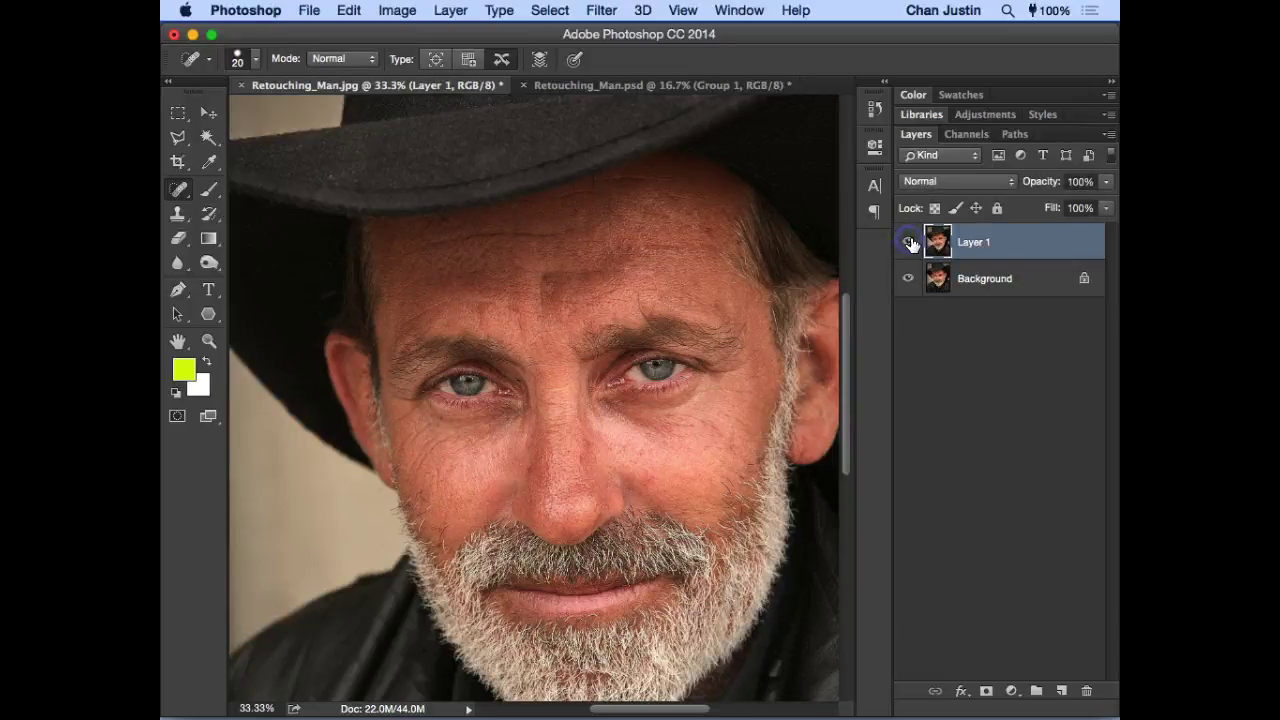
left_click(908, 244)
left_click(908, 244)
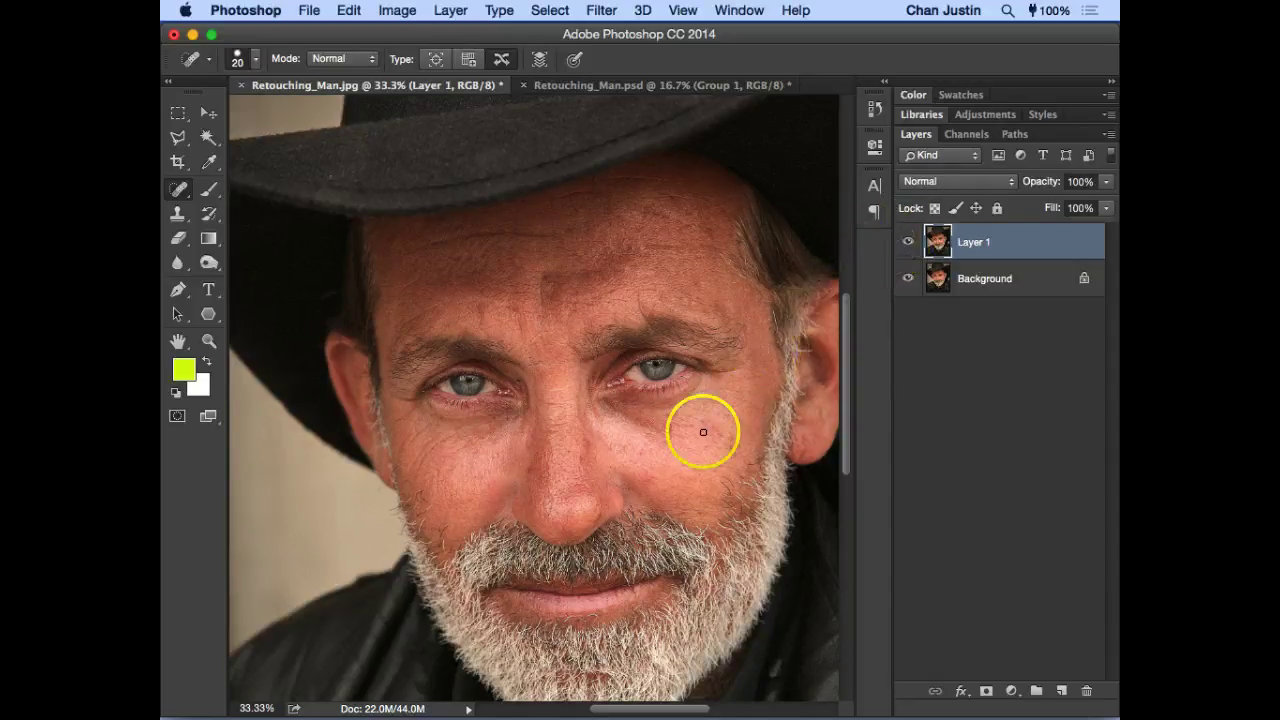
Step: Switch to the Clone Stamp tool and enlarge its brush to 175 px
mouse_move(551, 374)
left_mouse_down()
mouse_move(594, 354)
mouse_move(556, 357)
left_mouse_up()
key("super+plus")
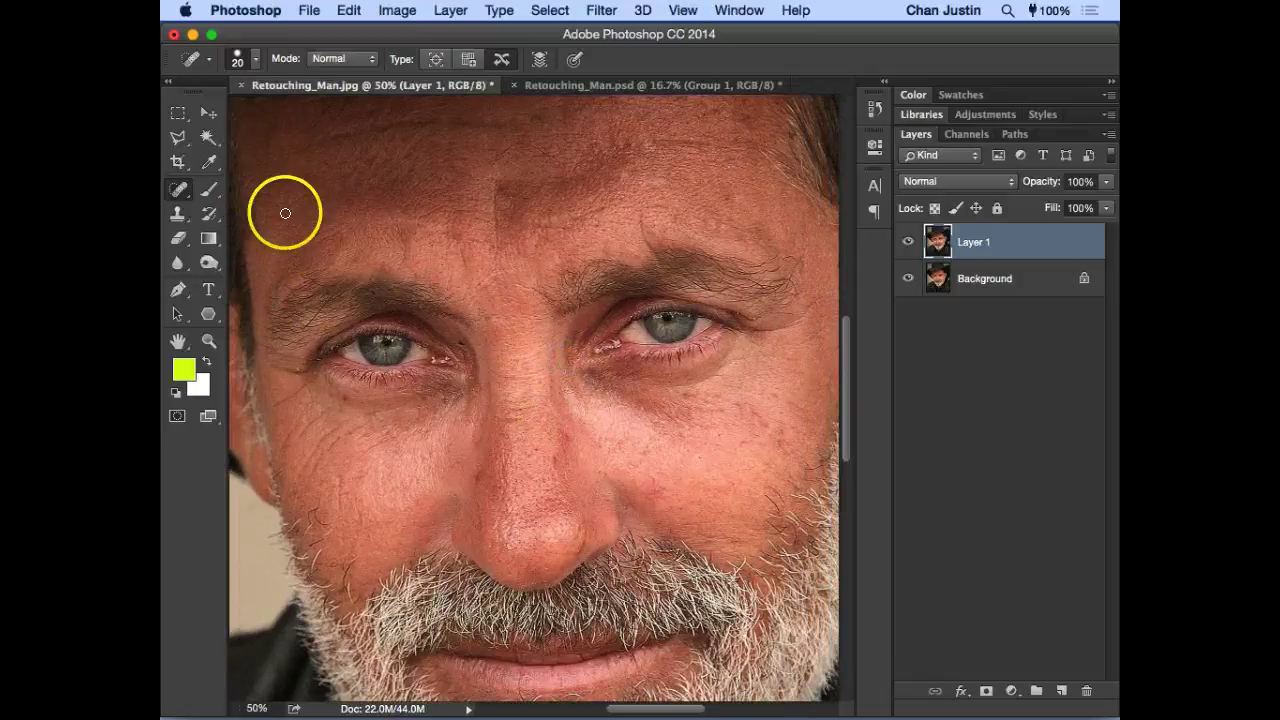
left_click_drag(178, 213, 216, 216)
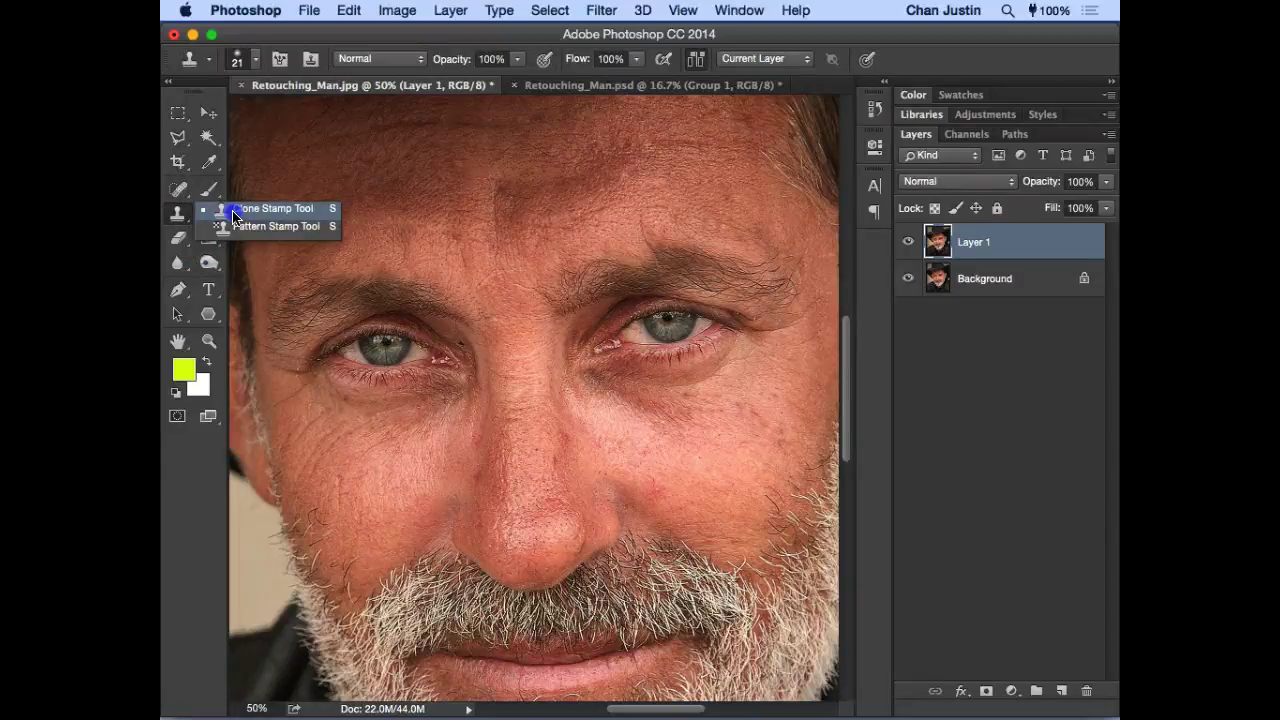
left_click_drag(216, 216, 233, 215)
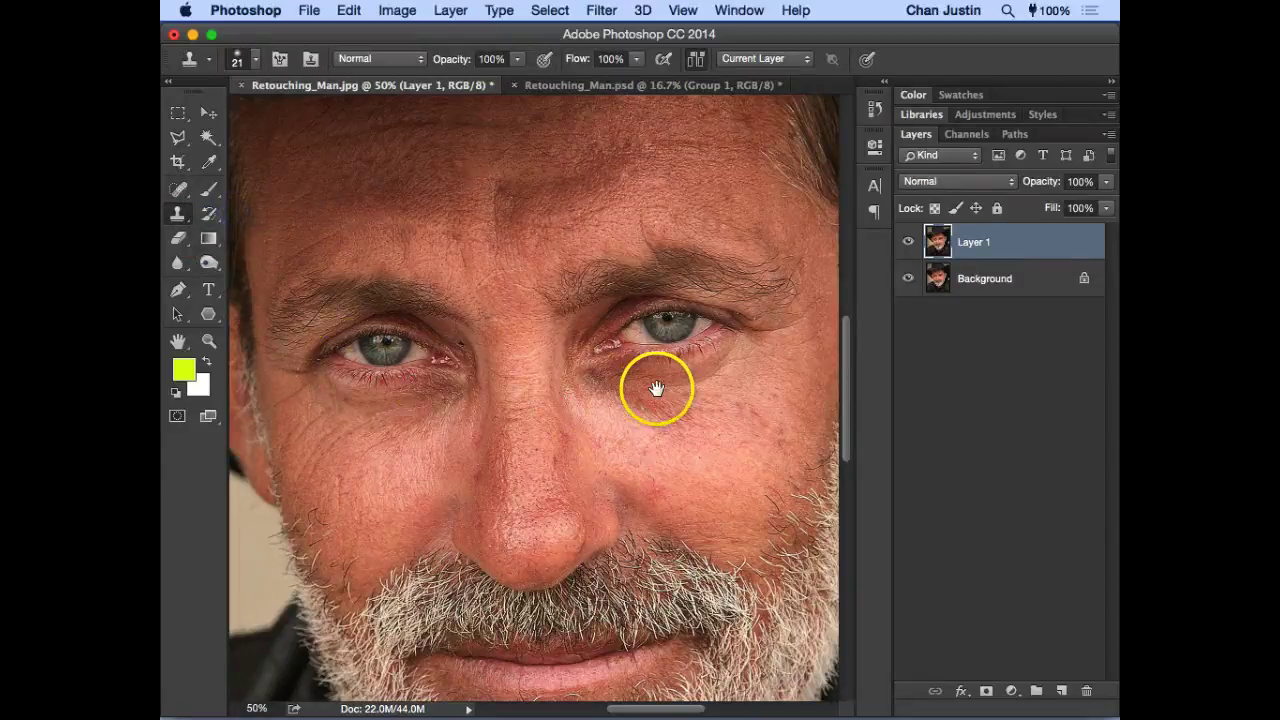
left_click_drag(615, 334, 590, 312)
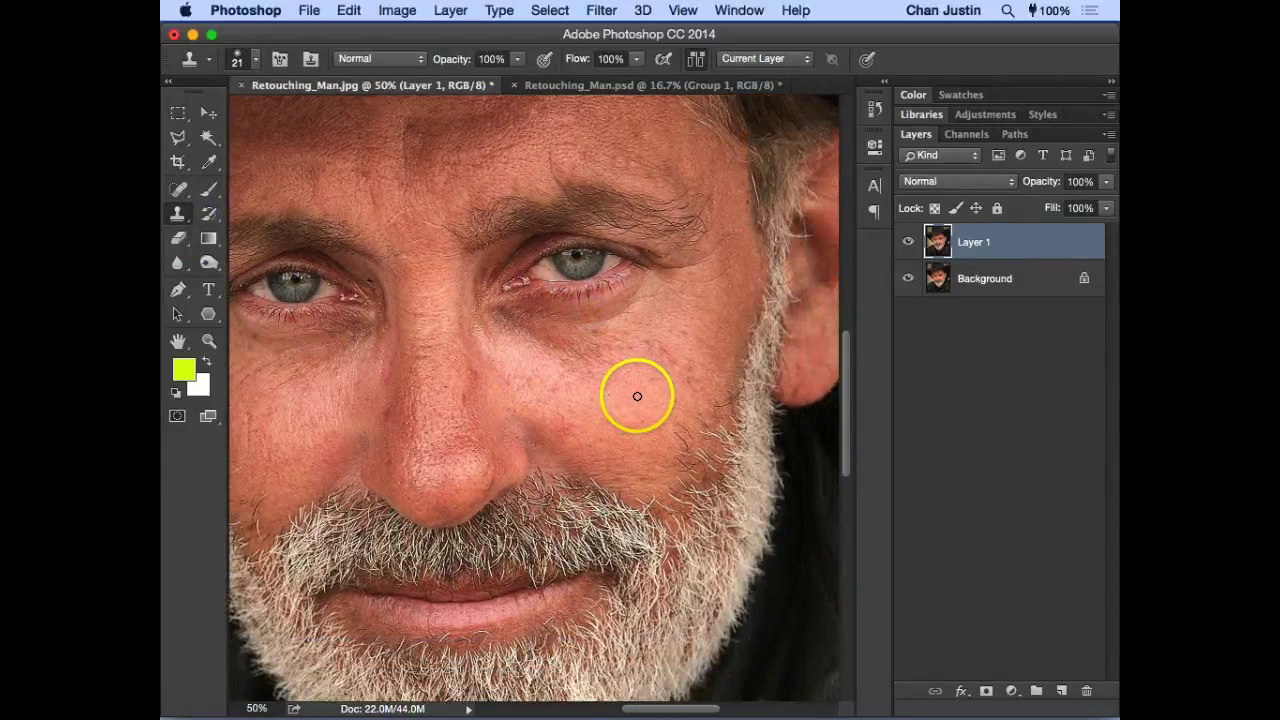
scroll(637, 396, "up", 1)
scroll(637, 396, "left", 4)
key("bracketright")
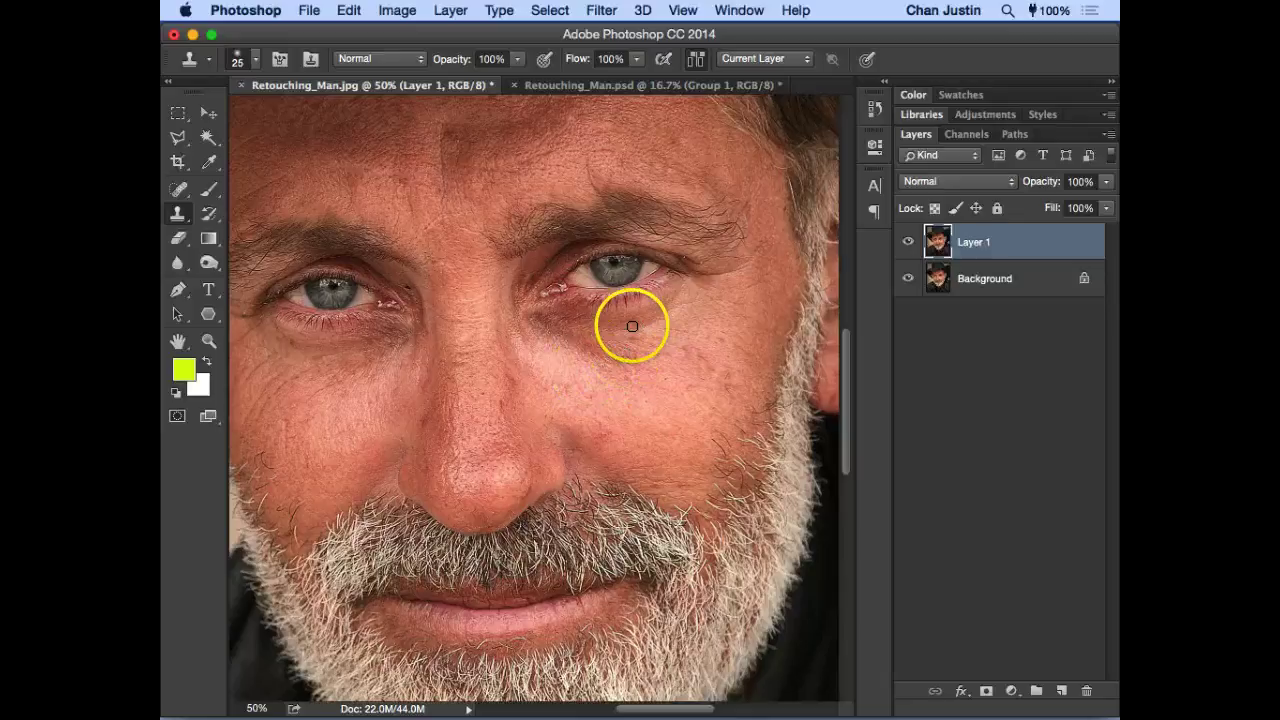
key("bracketright")
key("bracketright")
key("bracketright")
key("bracketright")
key("bracketright")
key("bracketright")
key("bracketright")
key("bracketright")
key("bracketright")
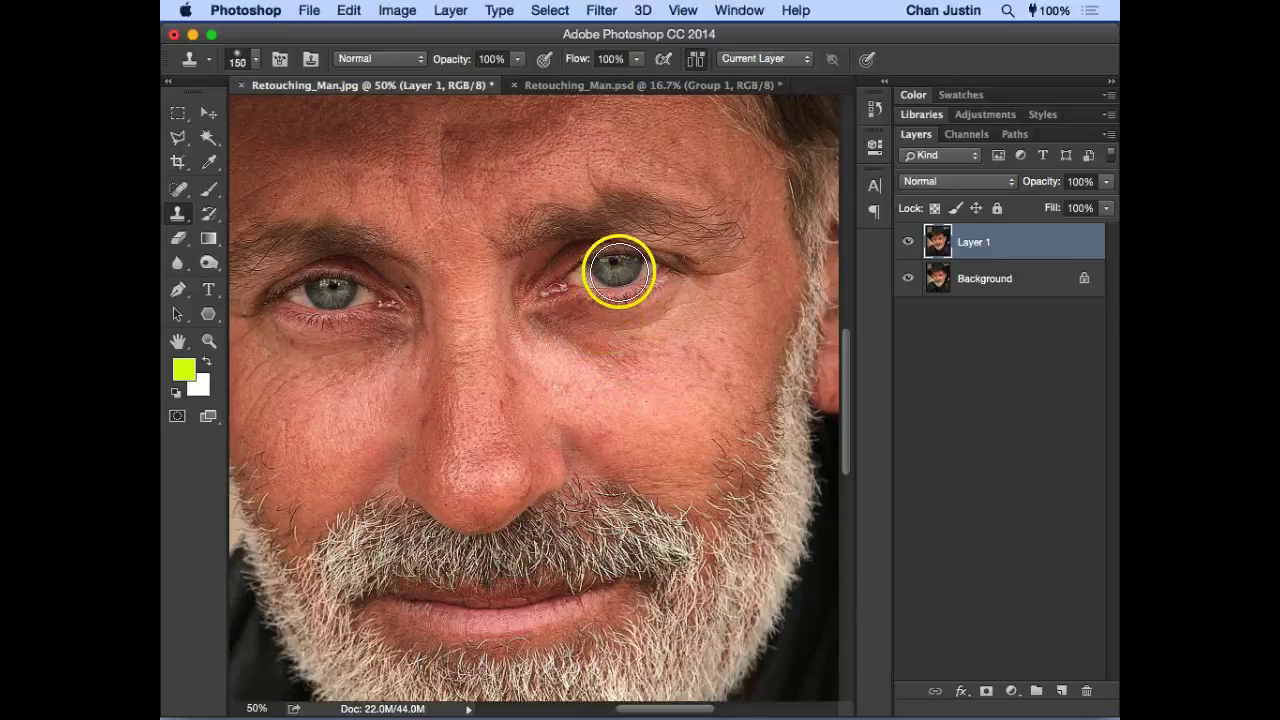
Step: Check the Clone Stamp's brush size and hardness with the whole face in view
key("space")
mouse_move(637, 314)
left_mouse_down()
mouse_move(694, 372)
mouse_move(723, 434)
left_mouse_up()
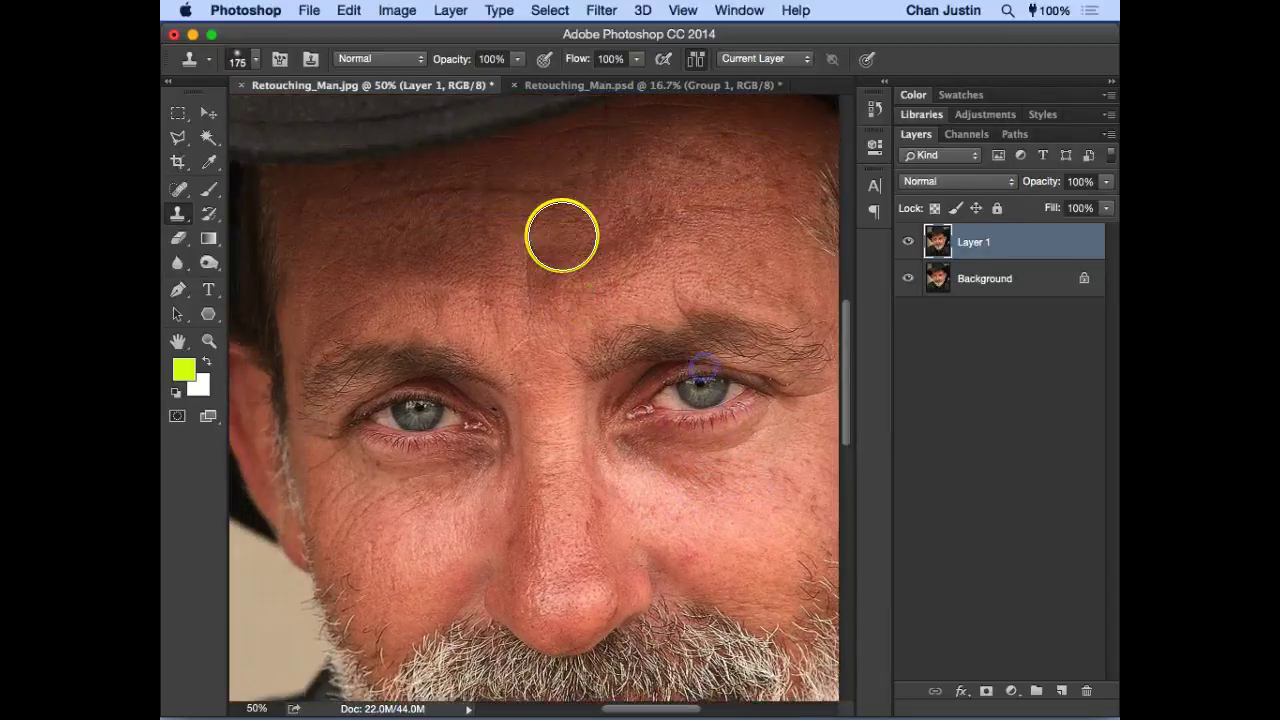
key("space")
left_click_drag(559, 243, 530, 239)
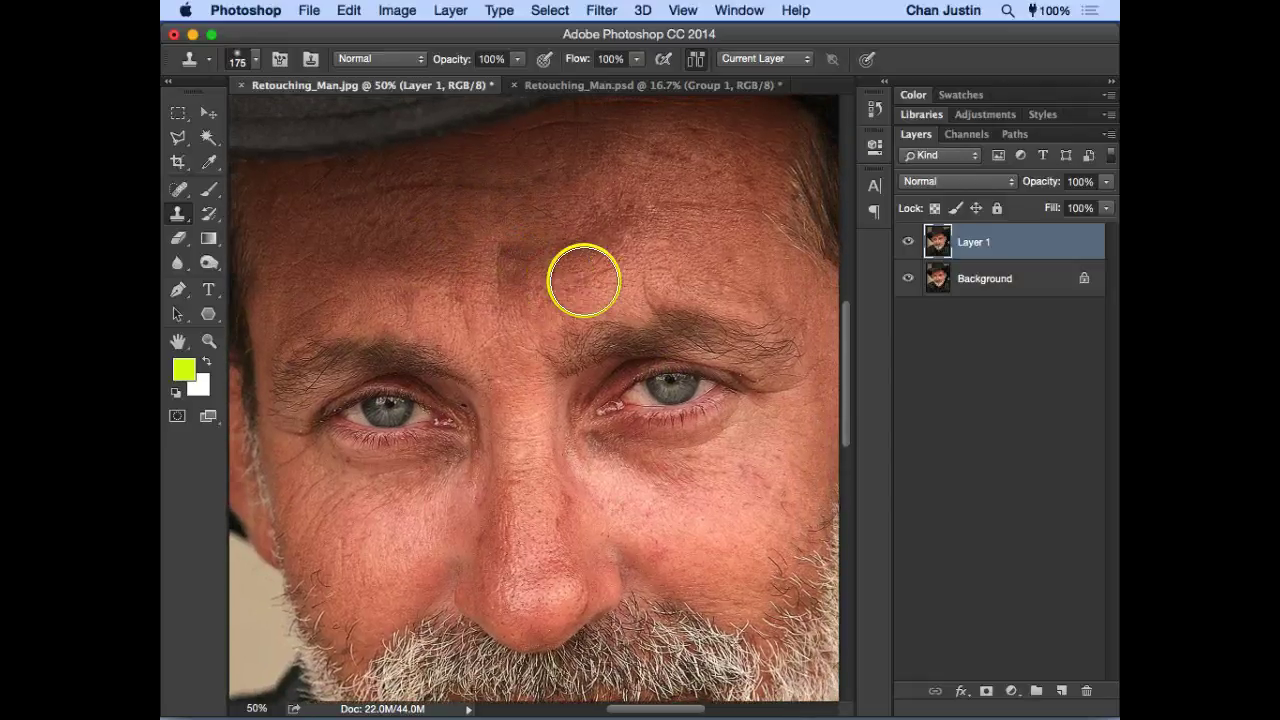
key("space")
left_click_drag(622, 267, 605, 266)
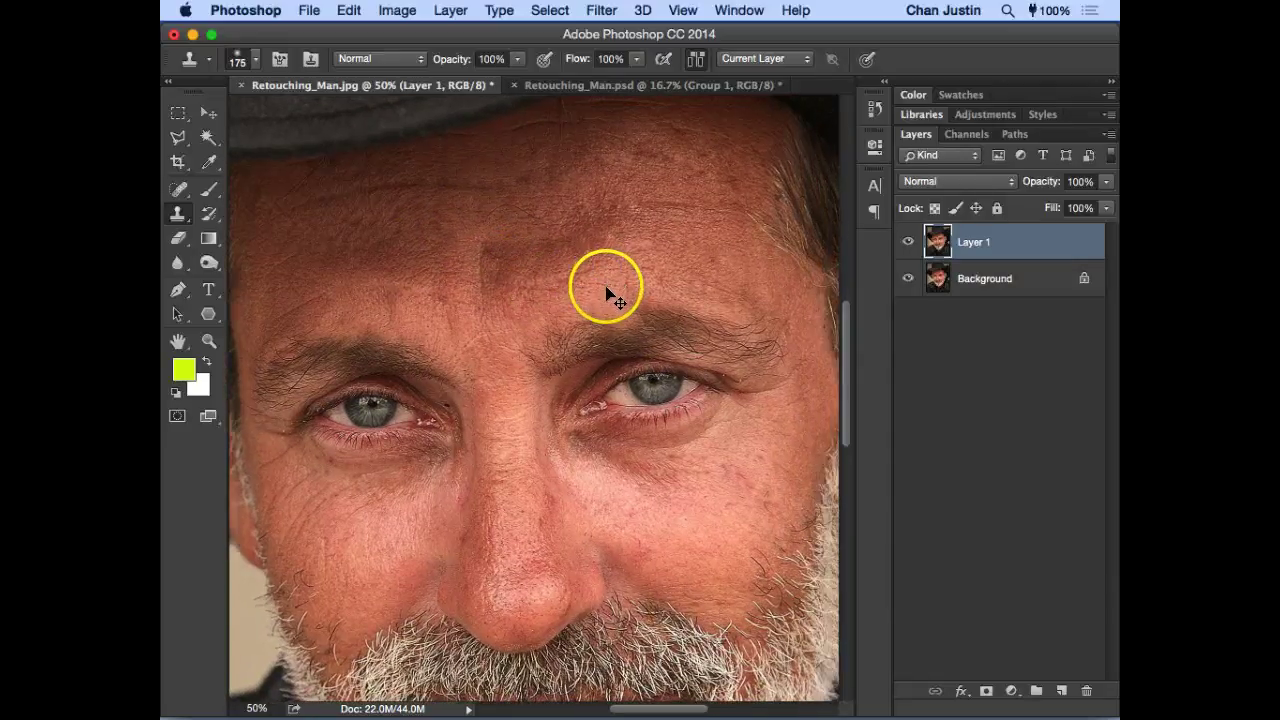
key("super+minus")
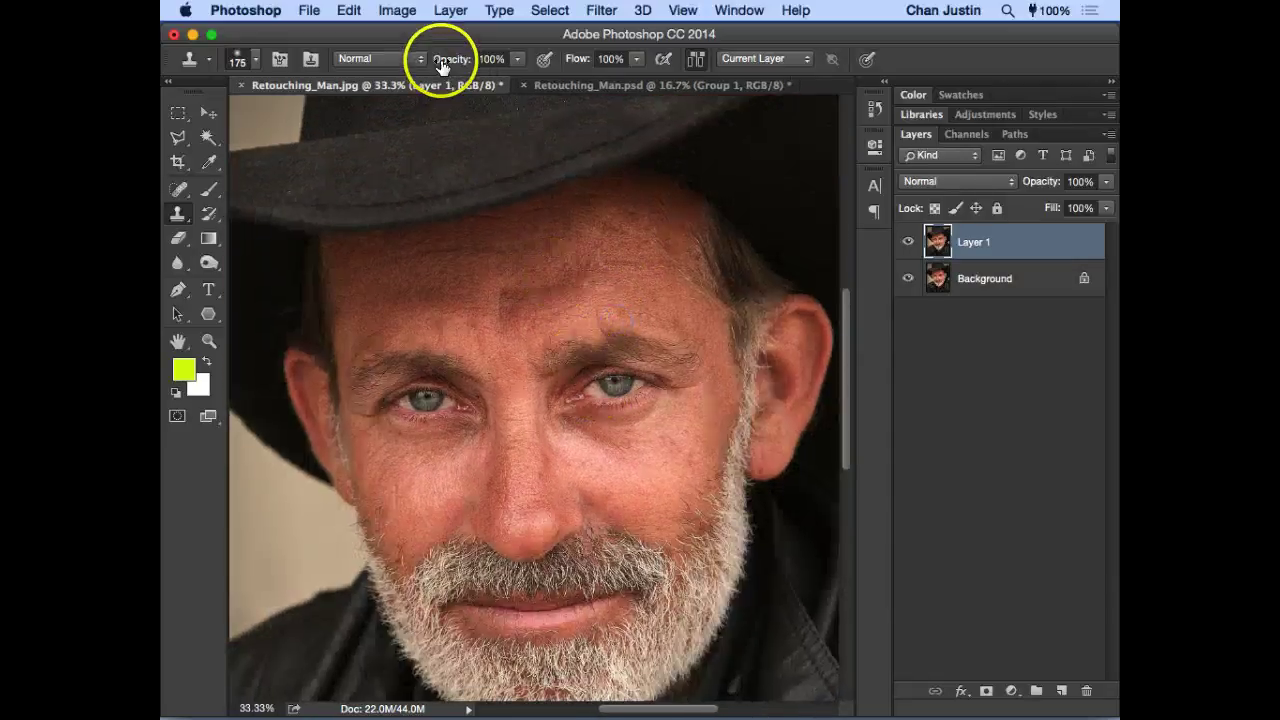
left_click(259, 63)
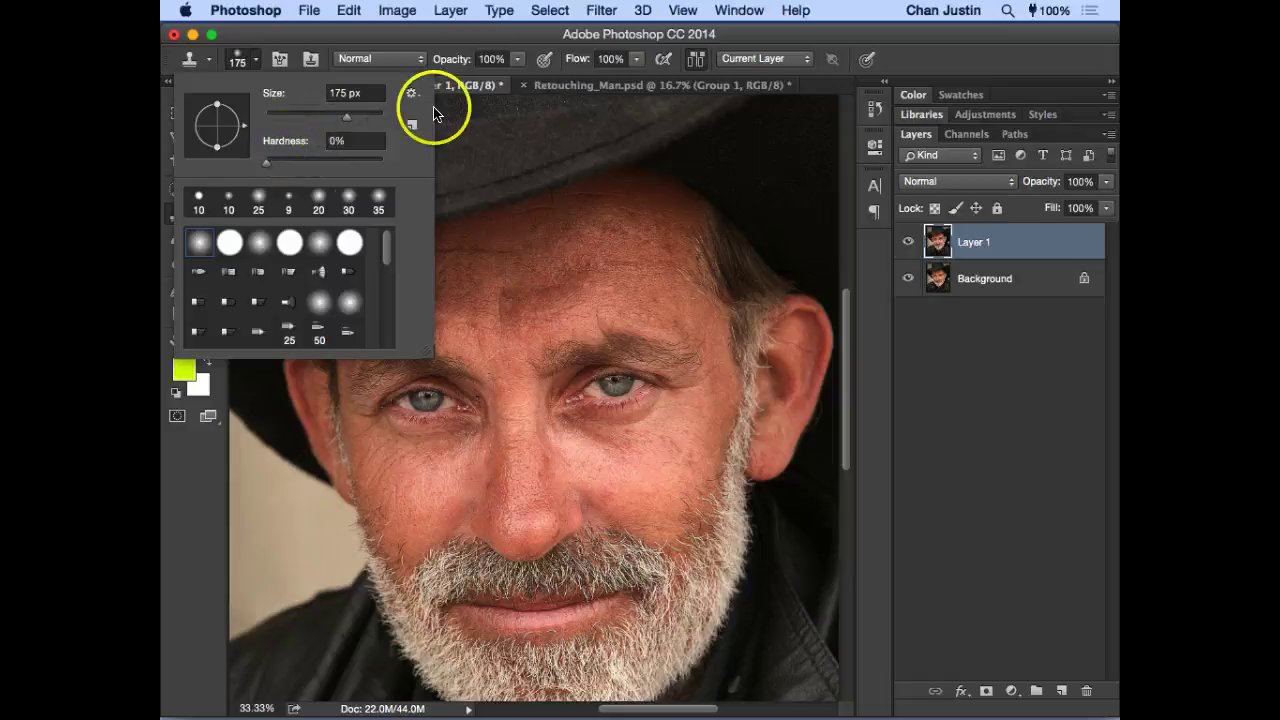
left_click(494, 34)
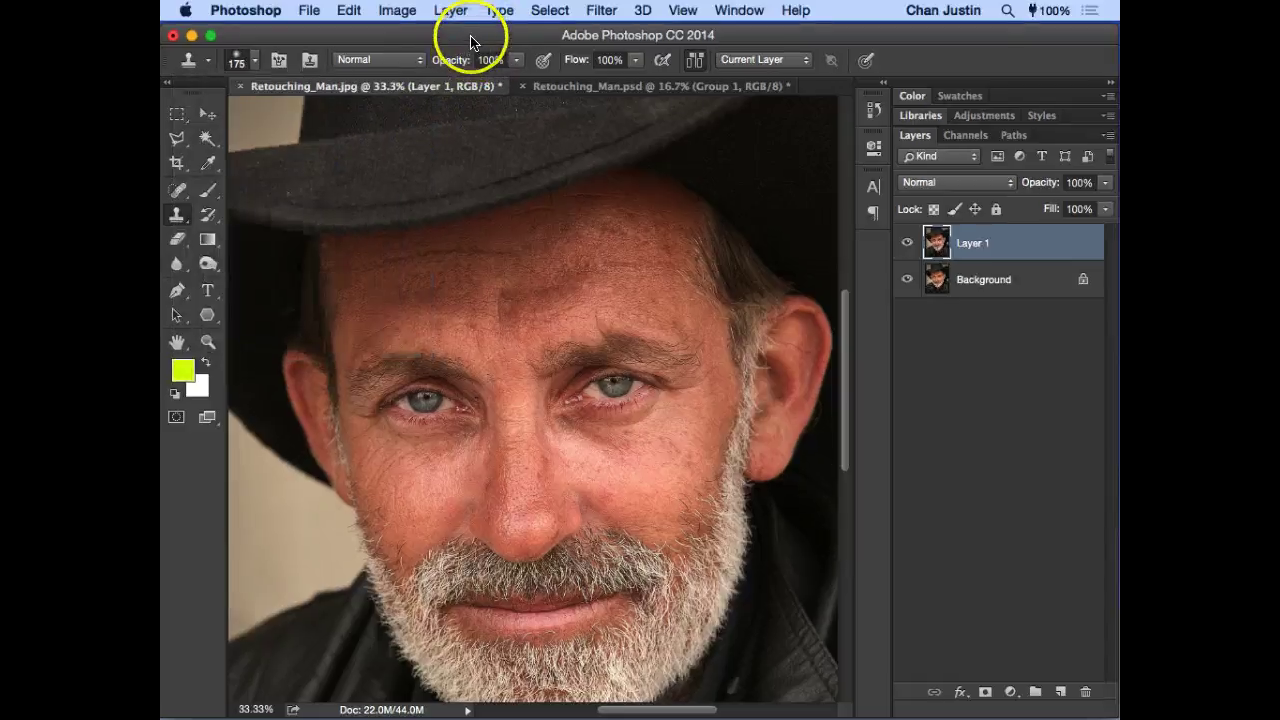
left_click_drag(470, 39, 467, 37)
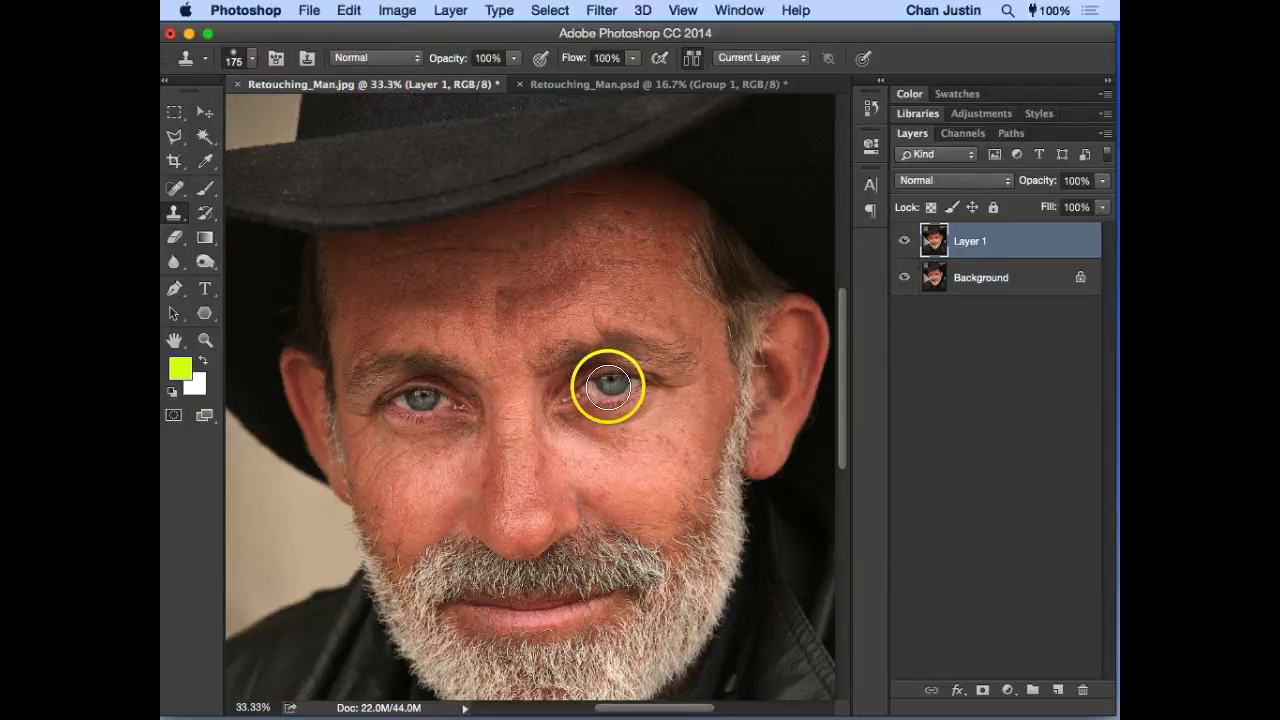
Step: Sample the eye on the picture's right side and clone it onto the middle of the forehead
mouse_move(605, 385)
left_mouse_down()
mouse_move(573, 394)
mouse_move(606, 379)
mouse_move(643, 382)
mouse_move(587, 393)
left_mouse_up()
key("super+z")
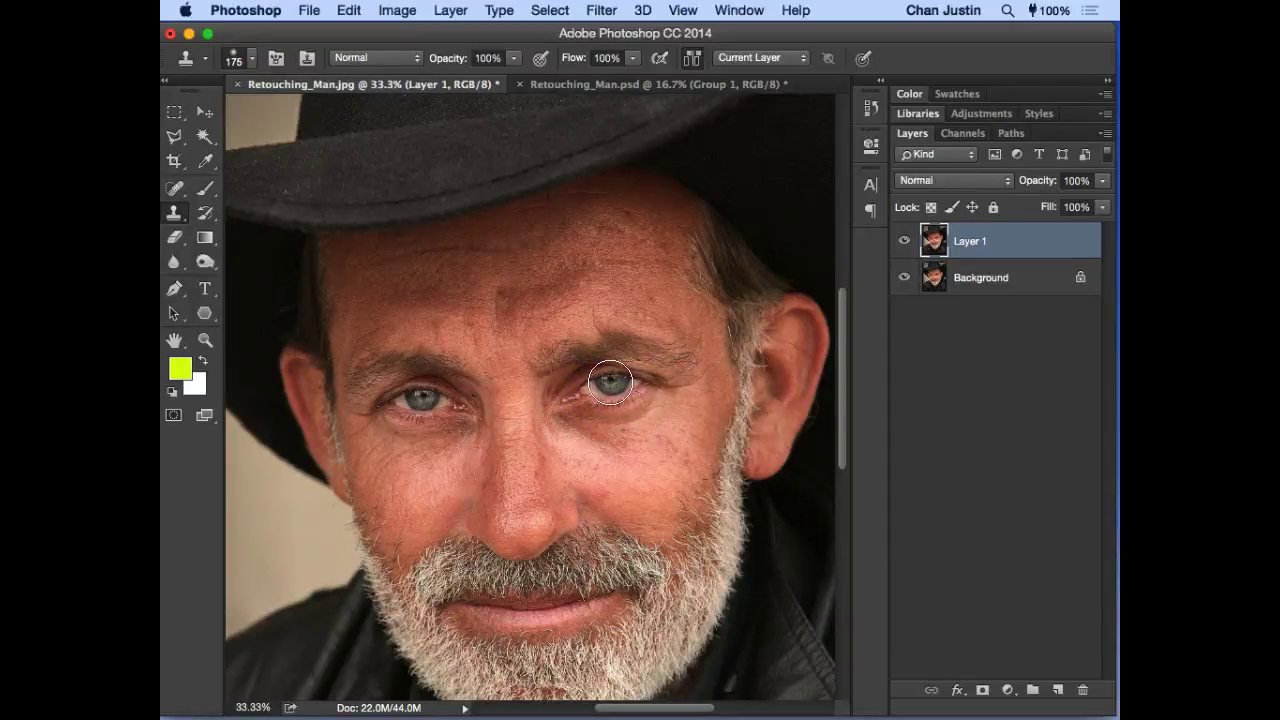
left_click(597, 376, "alt")
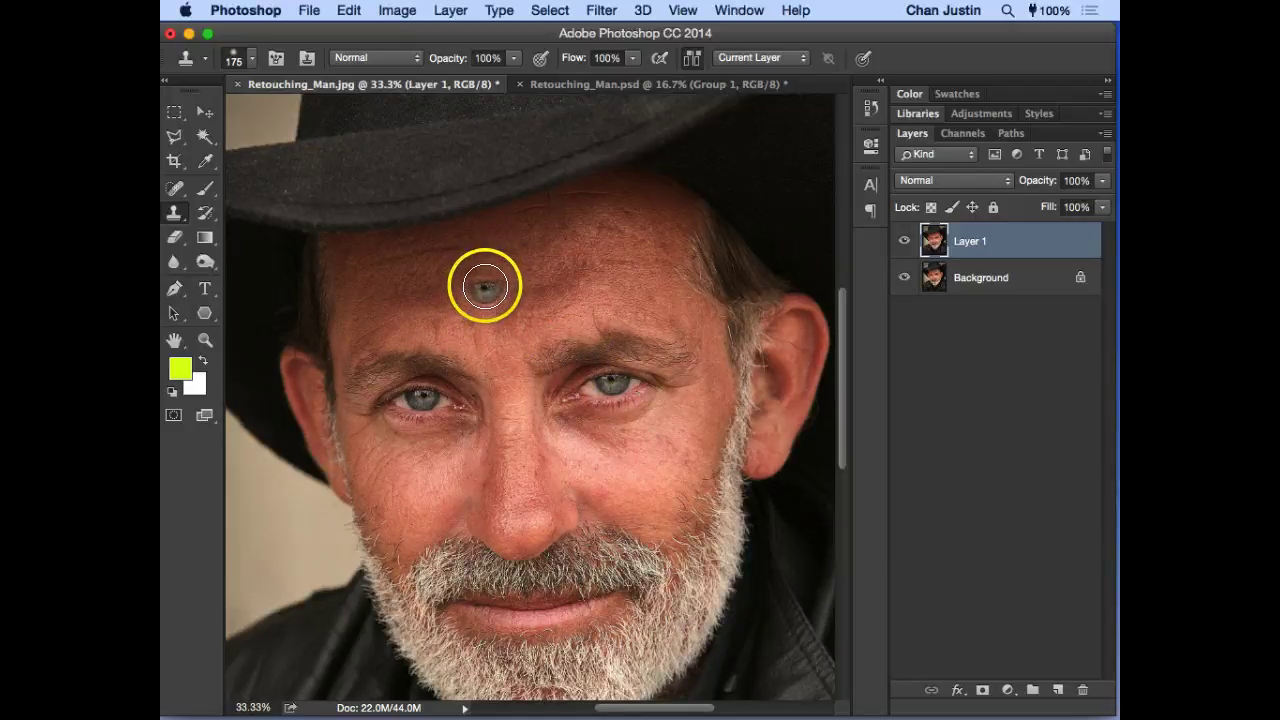
left_click_drag(486, 288, 487, 286)
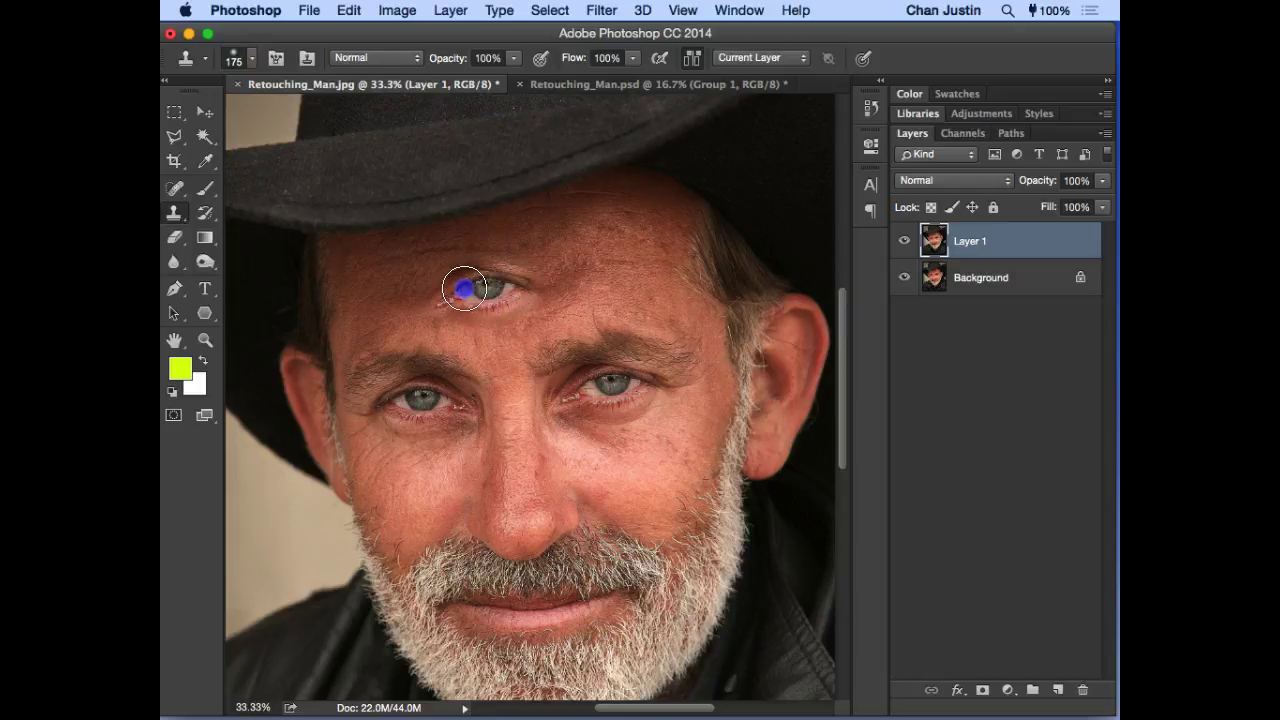
left_click_drag(511, 292, 500, 296)
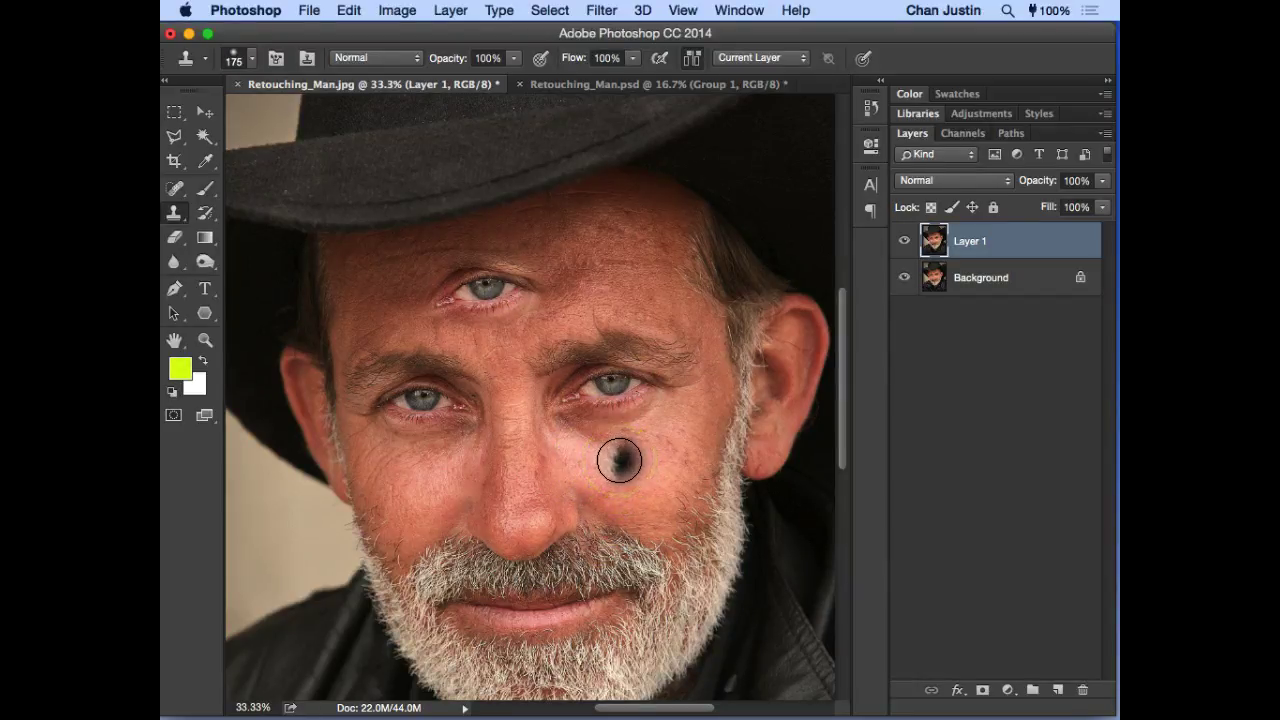
Step: Sample facial skin as a new clone source and review the brush settings without painting
mouse_move(600, 380)
left_mouse_down()
mouse_move(569, 326)
mouse_move(503, 314)
mouse_move(638, 393)
mouse_move(543, 400)
mouse_move(643, 400)
mouse_move(571, 371)
mouse_move(504, 289)
mouse_move(480, 297)
mouse_move(586, 389)
mouse_move(538, 446)
left_mouse_up()
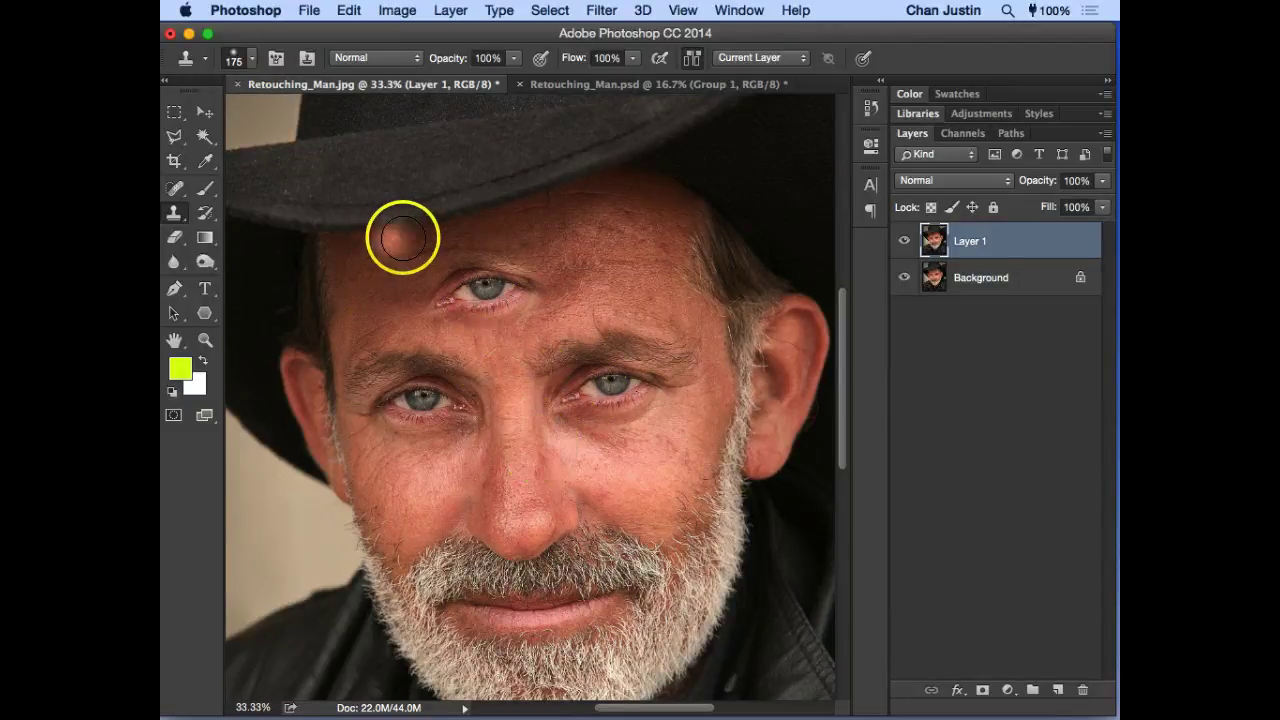
left_click(251, 59)
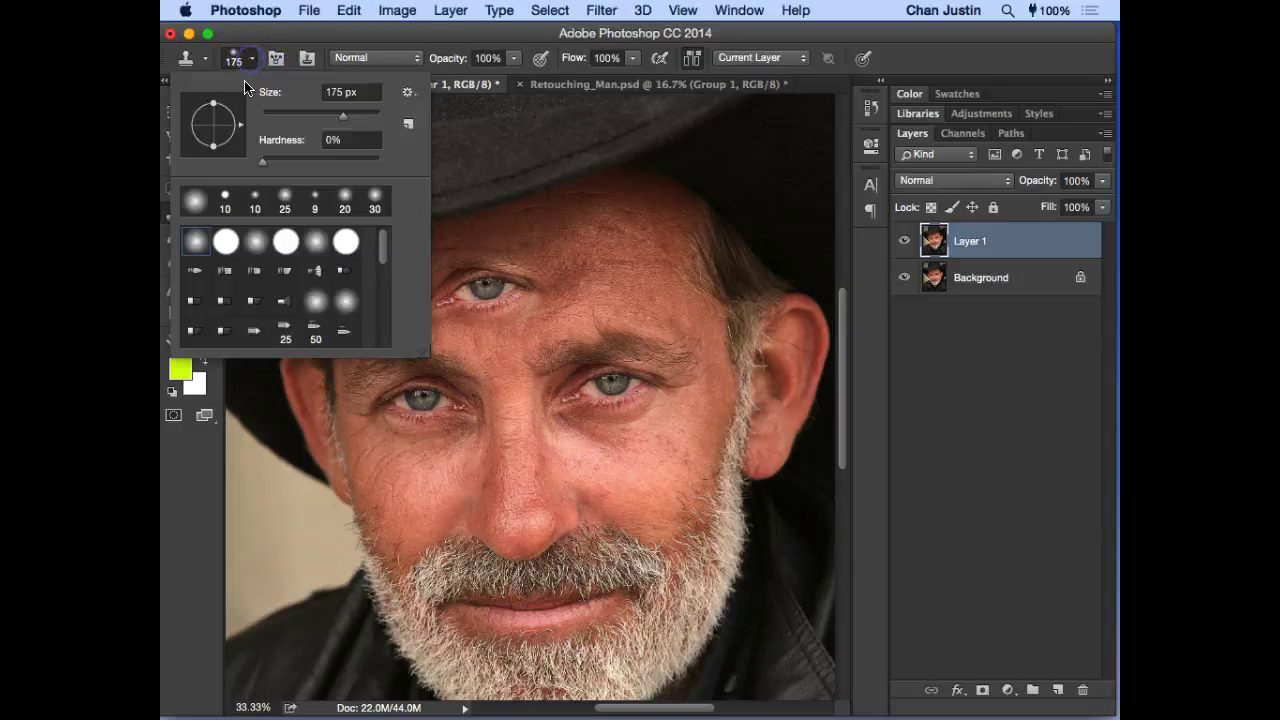
left_click(377, 36)
mouse_move(503, 276)
left_mouse_down()
mouse_move(534, 332)
mouse_move(474, 302)
mouse_move(474, 320)
mouse_move(530, 314)
mouse_move(508, 333)
mouse_move(569, 360)
left_mouse_up()
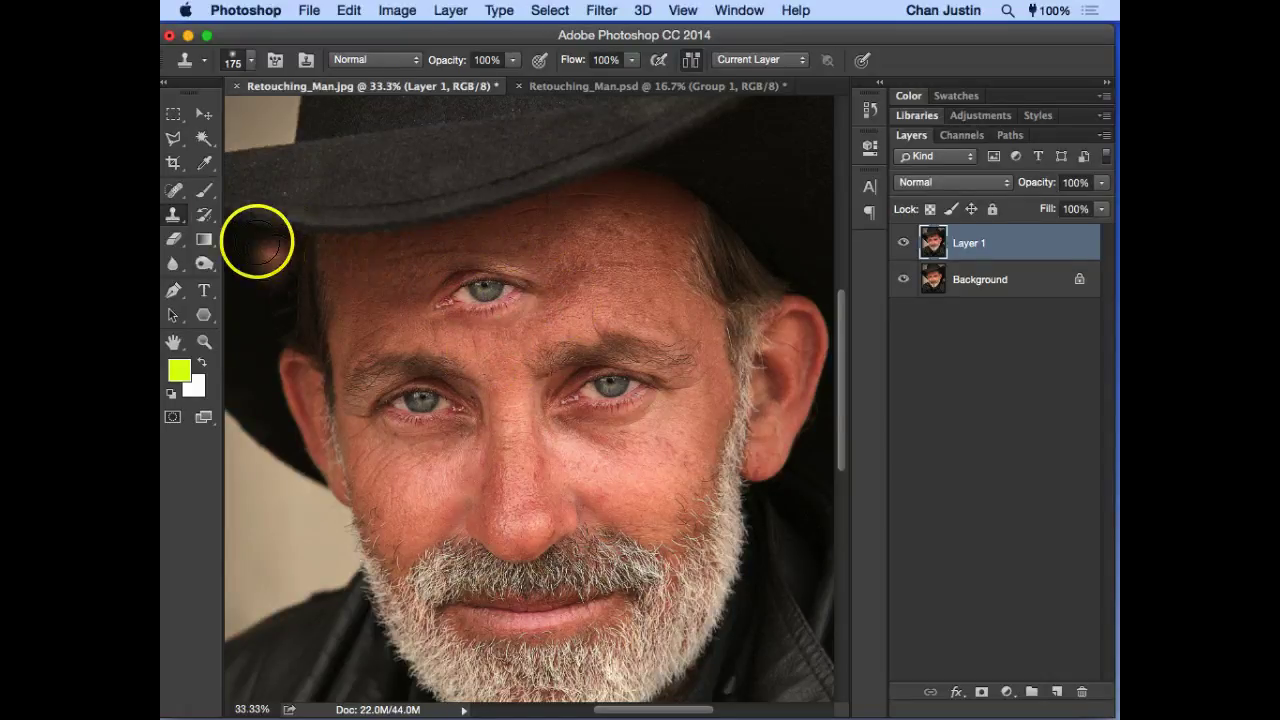
Step: Paint over the cloned eye on the forehead with the History Brush at size 300 to restore the original skin
left_click(205, 214)
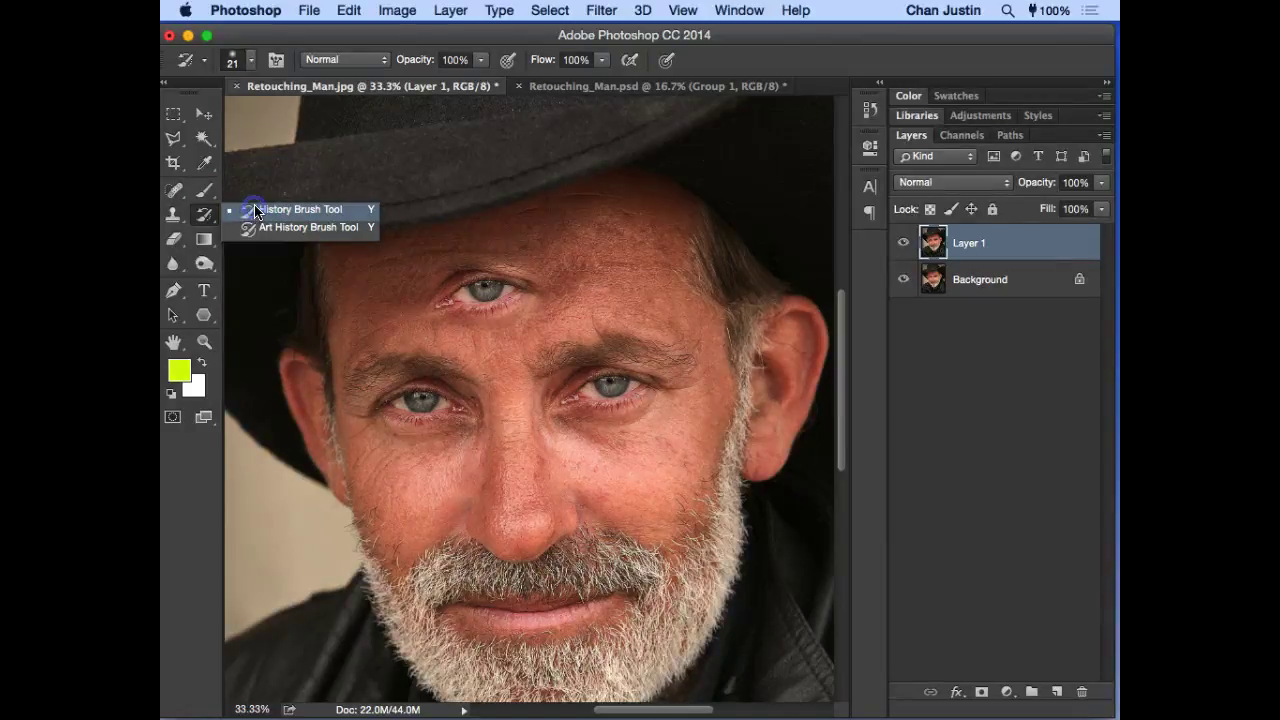
left_click(255, 210)
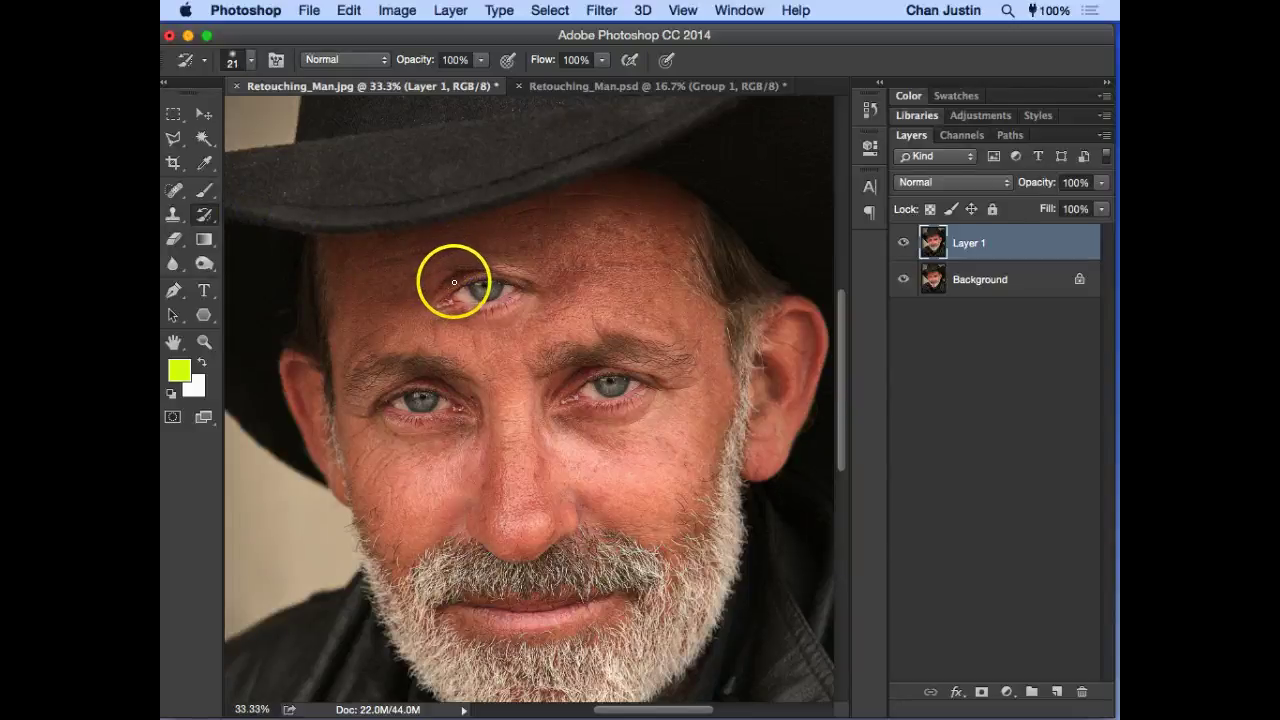
key("bracketright")
key("bracketright")
key("bracketright")
key("bracketright")
key("bracketright")
key("bracketright")
key("bracketright")
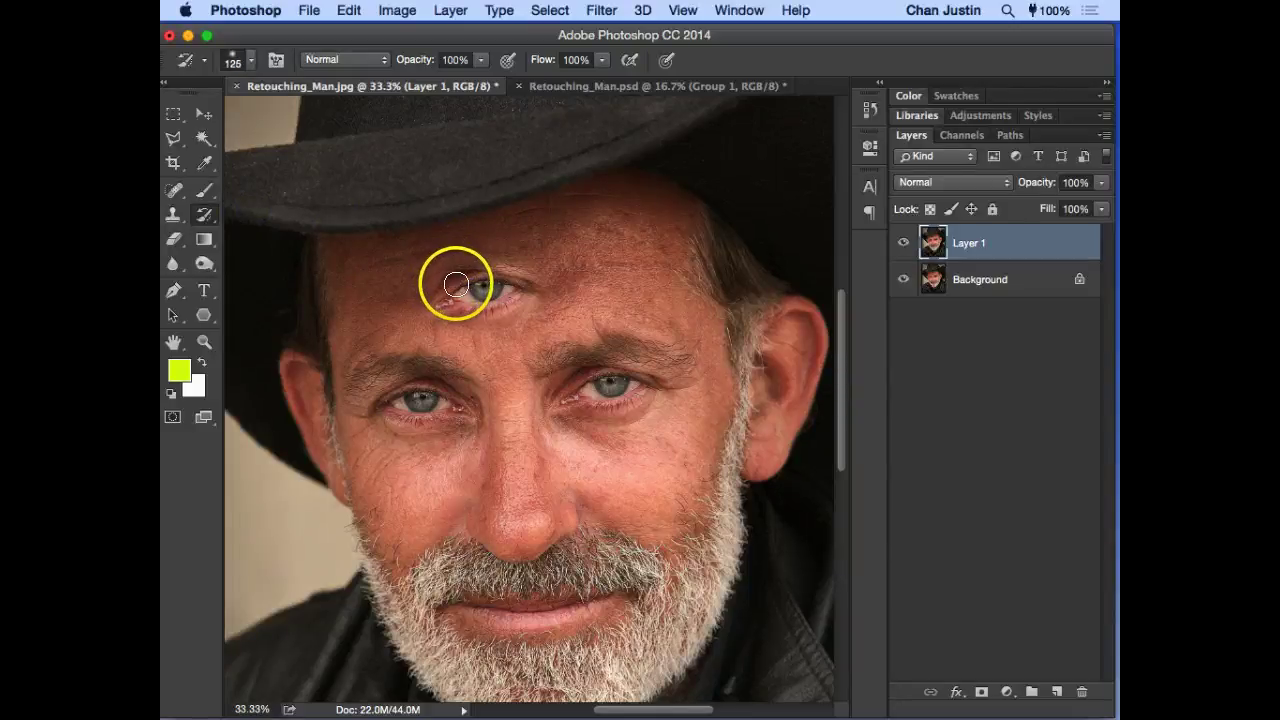
key("bracketright")
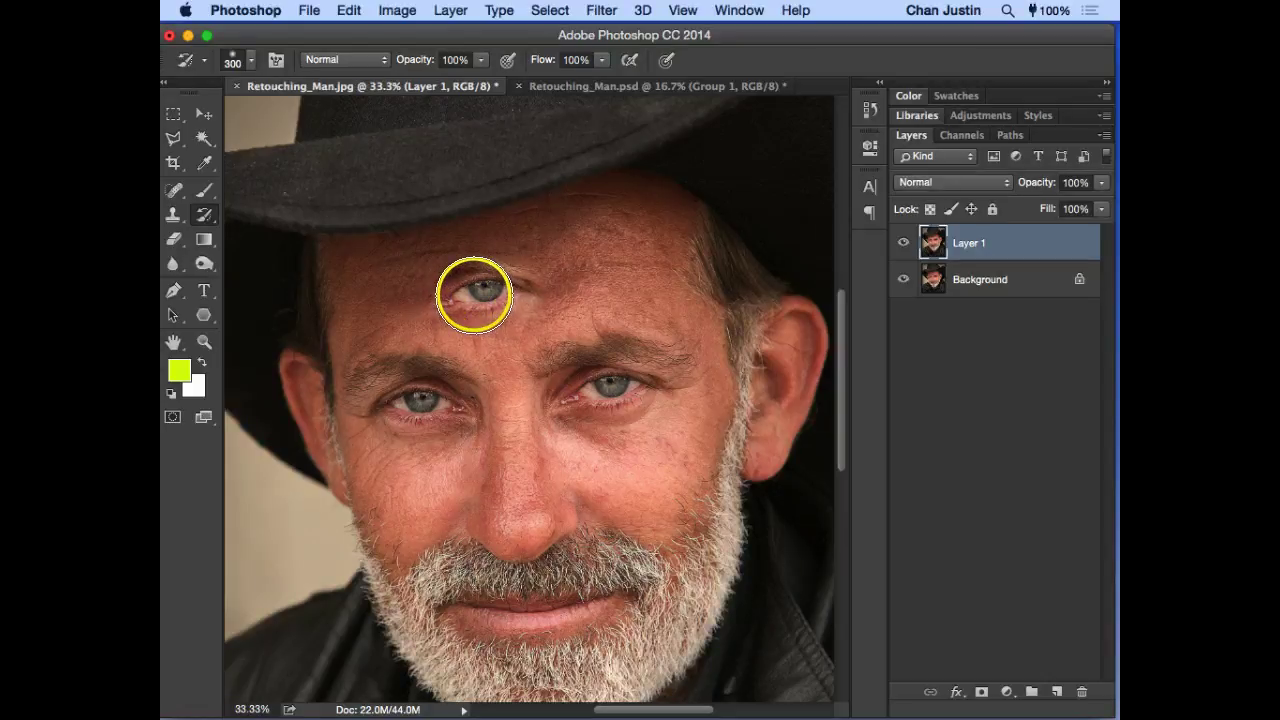
mouse_move(463, 289)
left_mouse_down()
mouse_move(524, 293)
mouse_move(466, 286)
mouse_move(470, 300)
left_mouse_up()
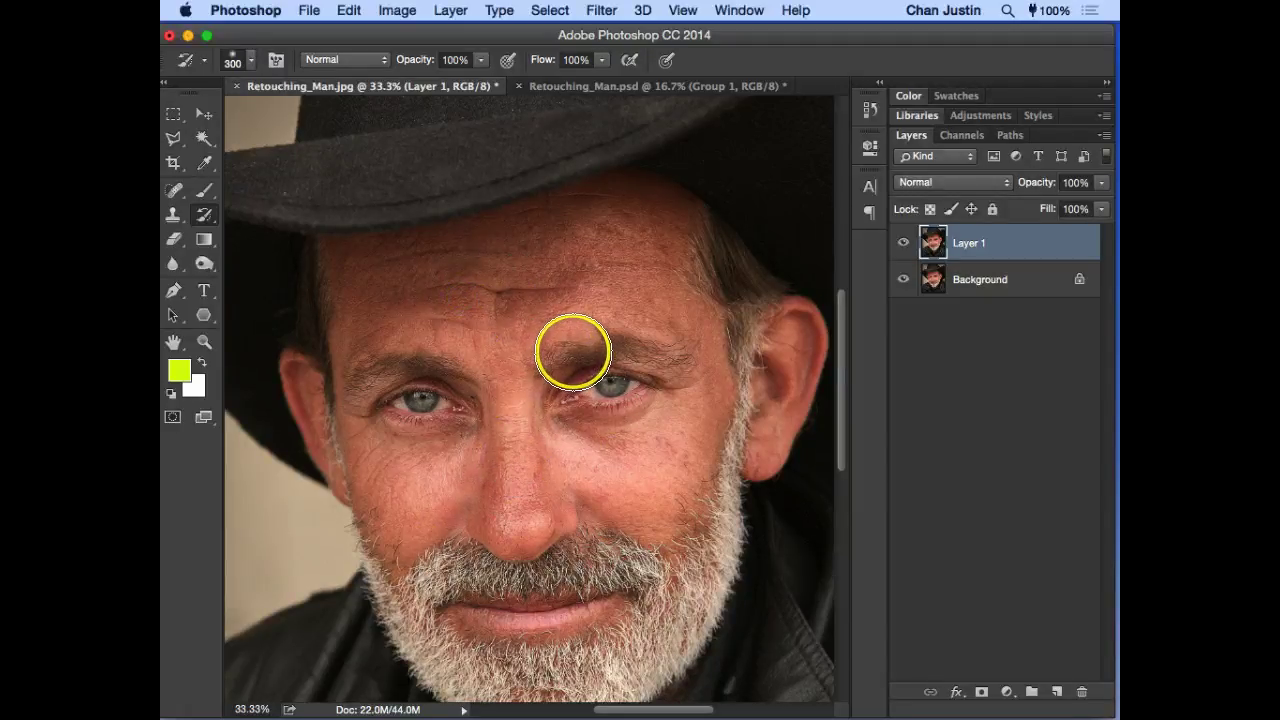
mouse_move(572, 351)
left_mouse_down()
mouse_move(571, 380)
mouse_move(537, 394)
left_mouse_up()
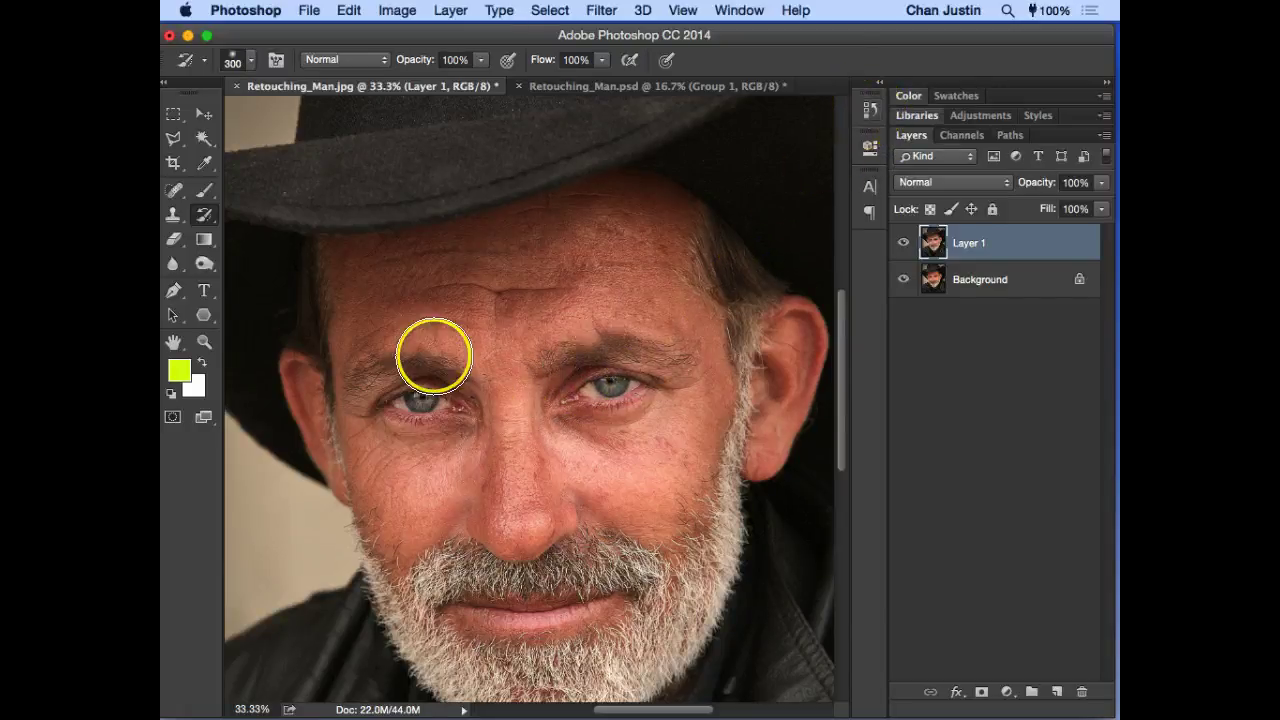
key("space")
left_click_drag(530, 288, 569, 299)
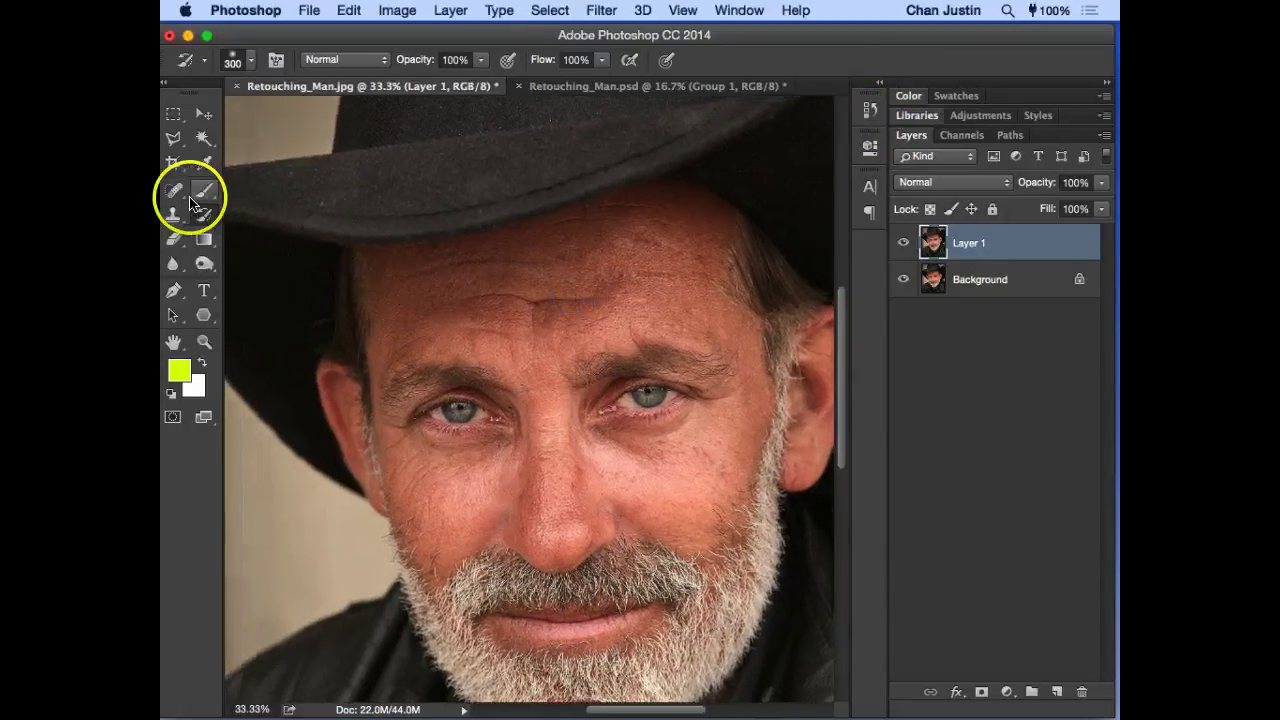
Step: Heal the horizontal crease above the eyebrows with the Spot Healing Brush, starting at size 20 and enlarging the brush to 45
left_click_drag(176, 190, 217, 192)
left_click(232, 193)
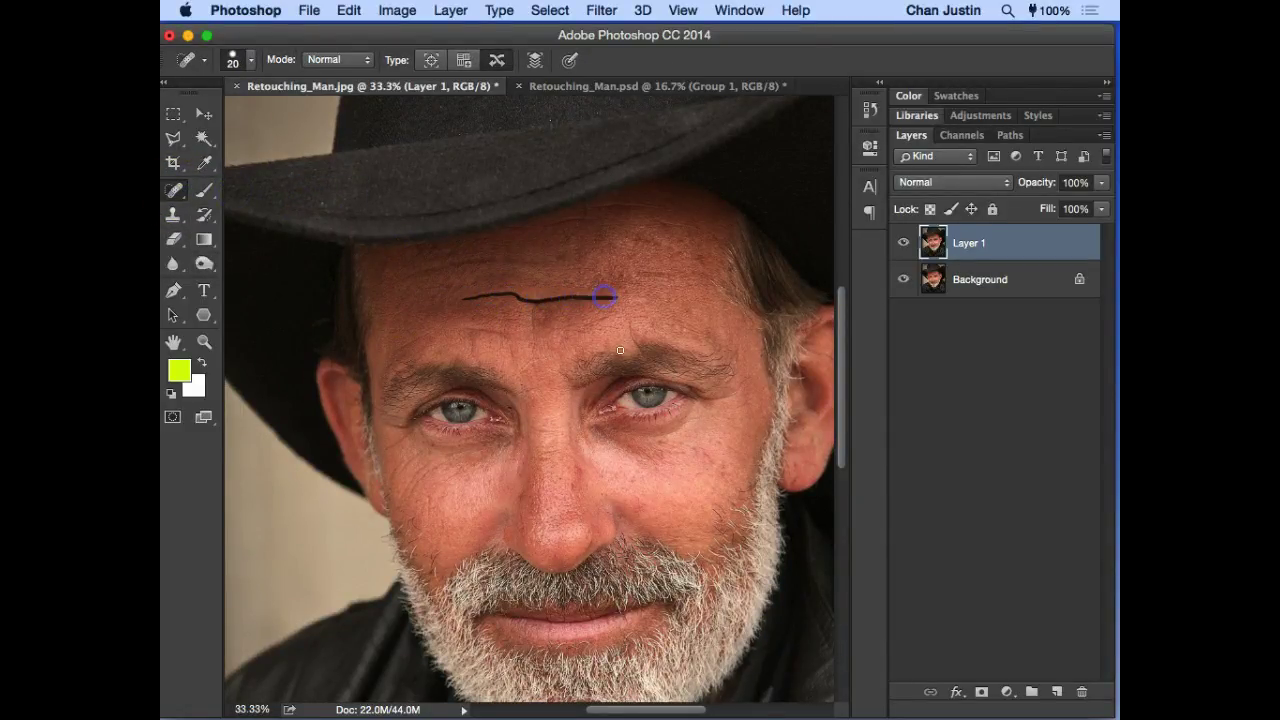
left_click_drag(604, 296, 604, 296)
left_click(532, 298)
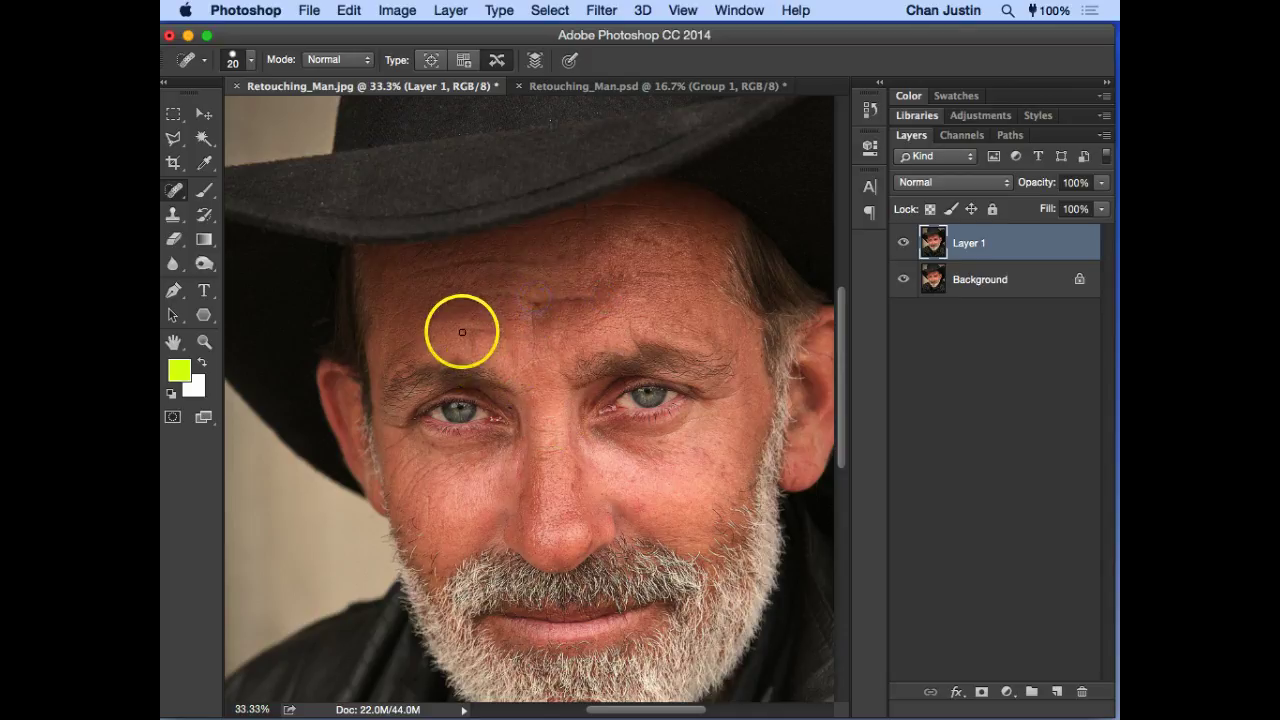
left_click_drag(498, 333, 498, 333)
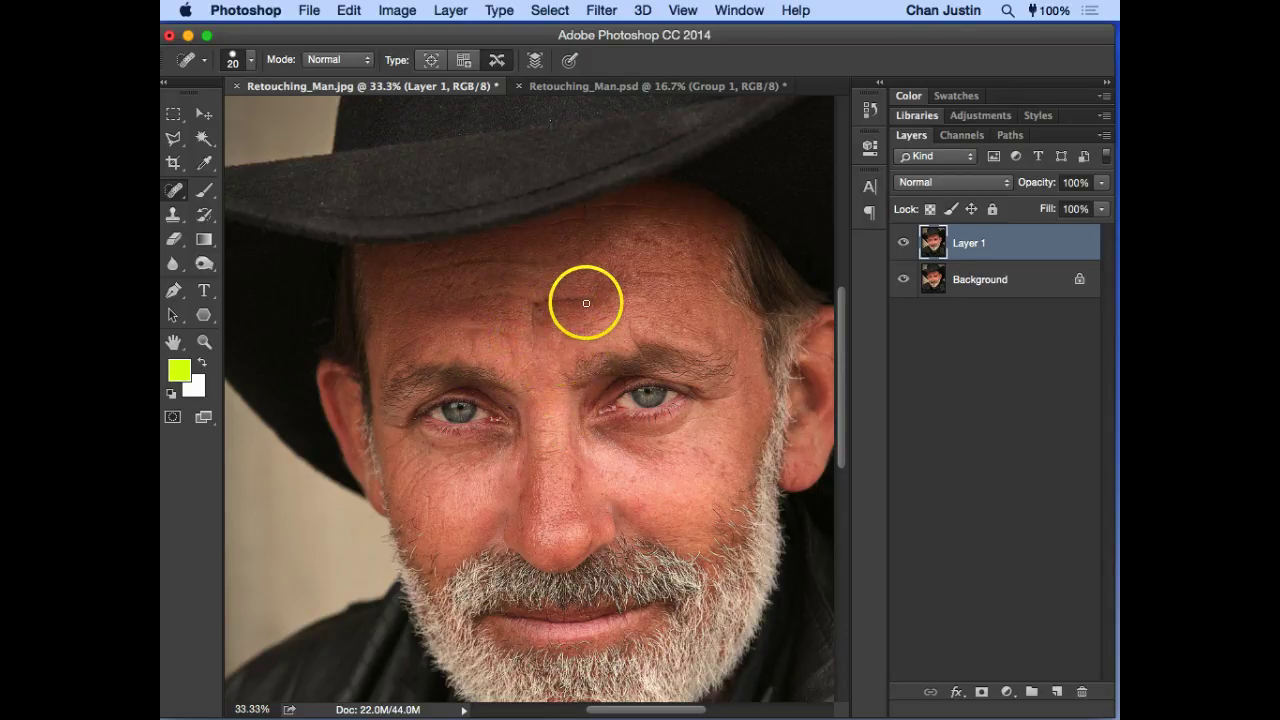
key("bracketright")
key("bracketright")
key("bracketright")
key("bracketright")
key("bracketright")
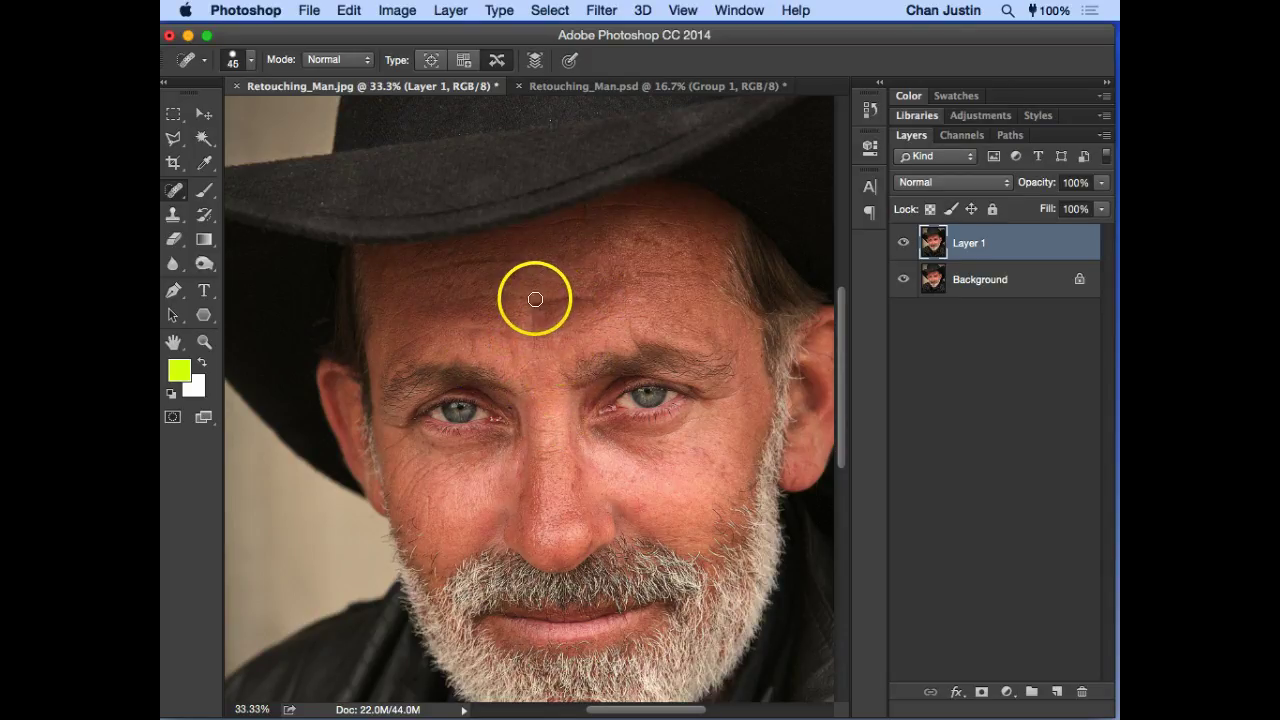
Step: Switch to the Clone Stamp for the nose and cheek area and reduce its brush size to 90
key("space")
left_click_drag(561, 428, 560, 374)
key("z")
left_click(630, 405)
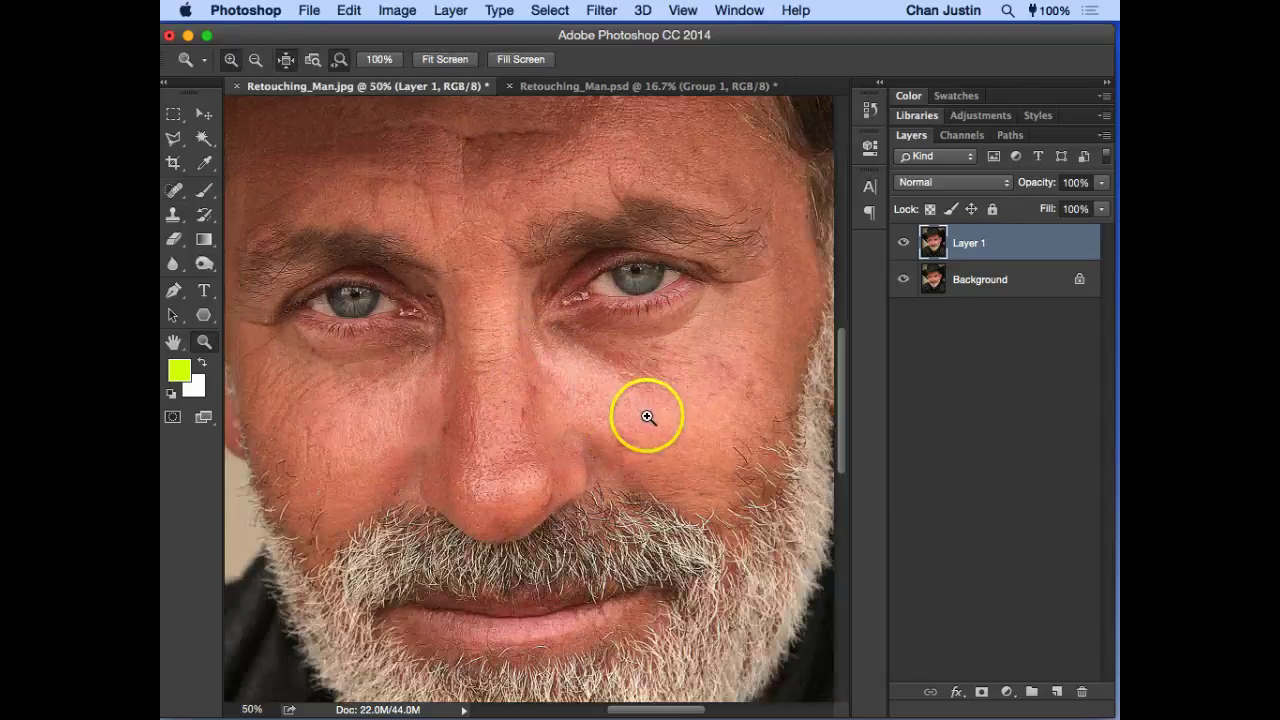
key("v")
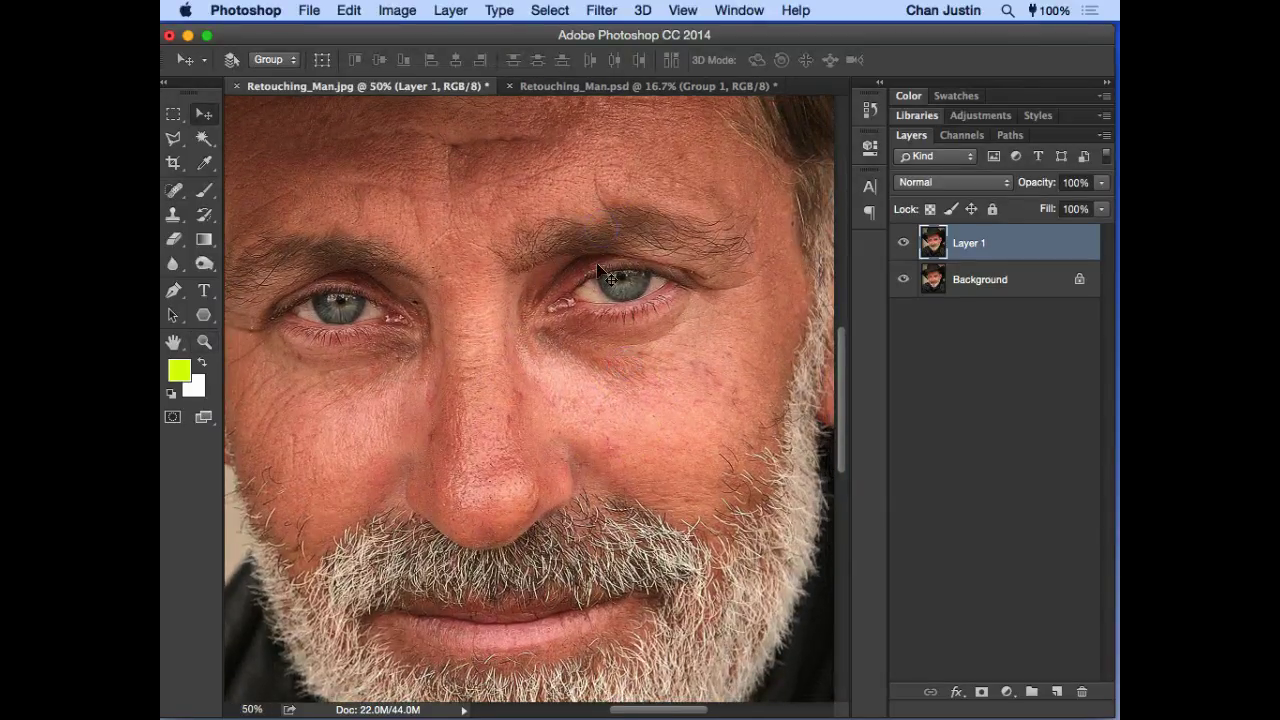
left_click(612, 224)
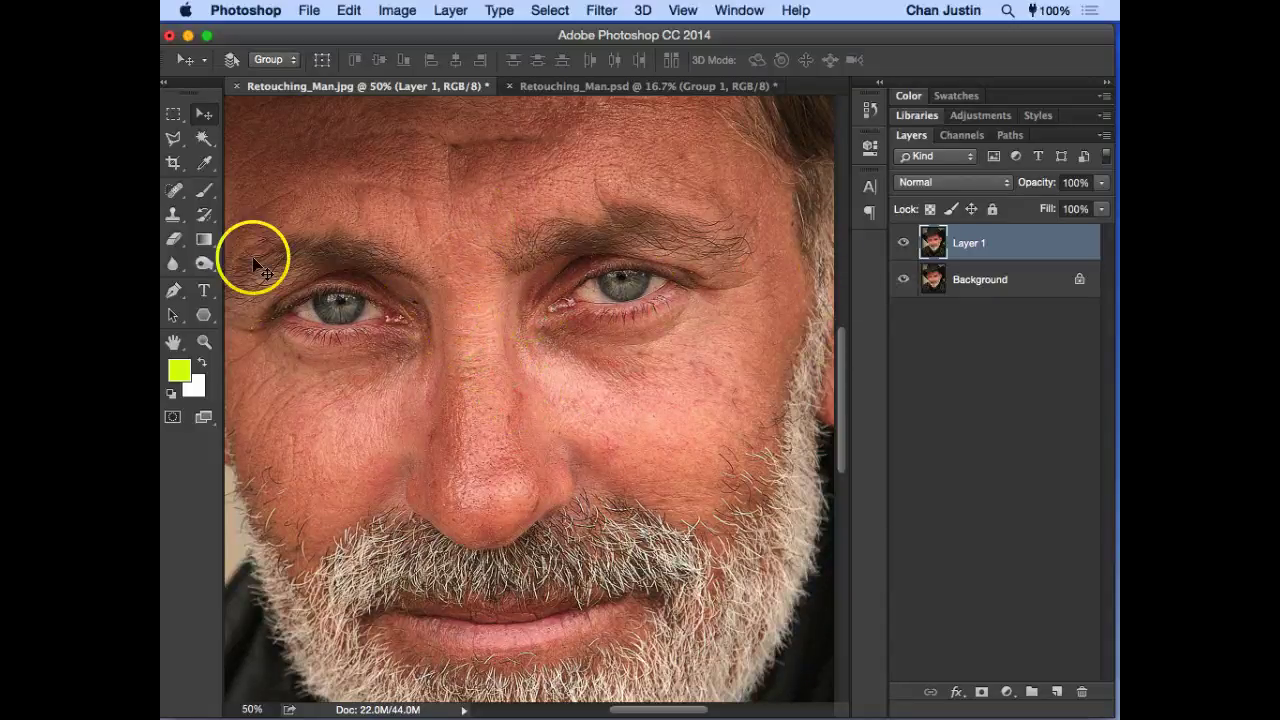
left_click(175, 215)
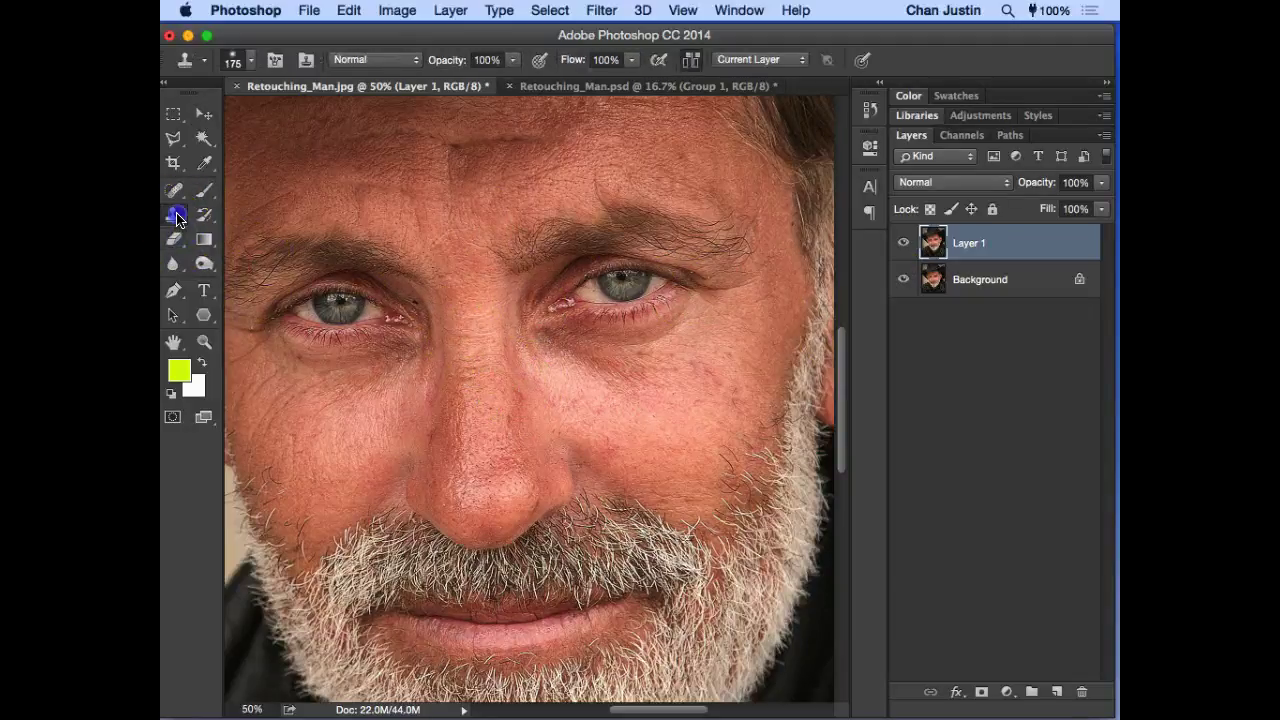
left_click_drag(175, 215, 232, 212)
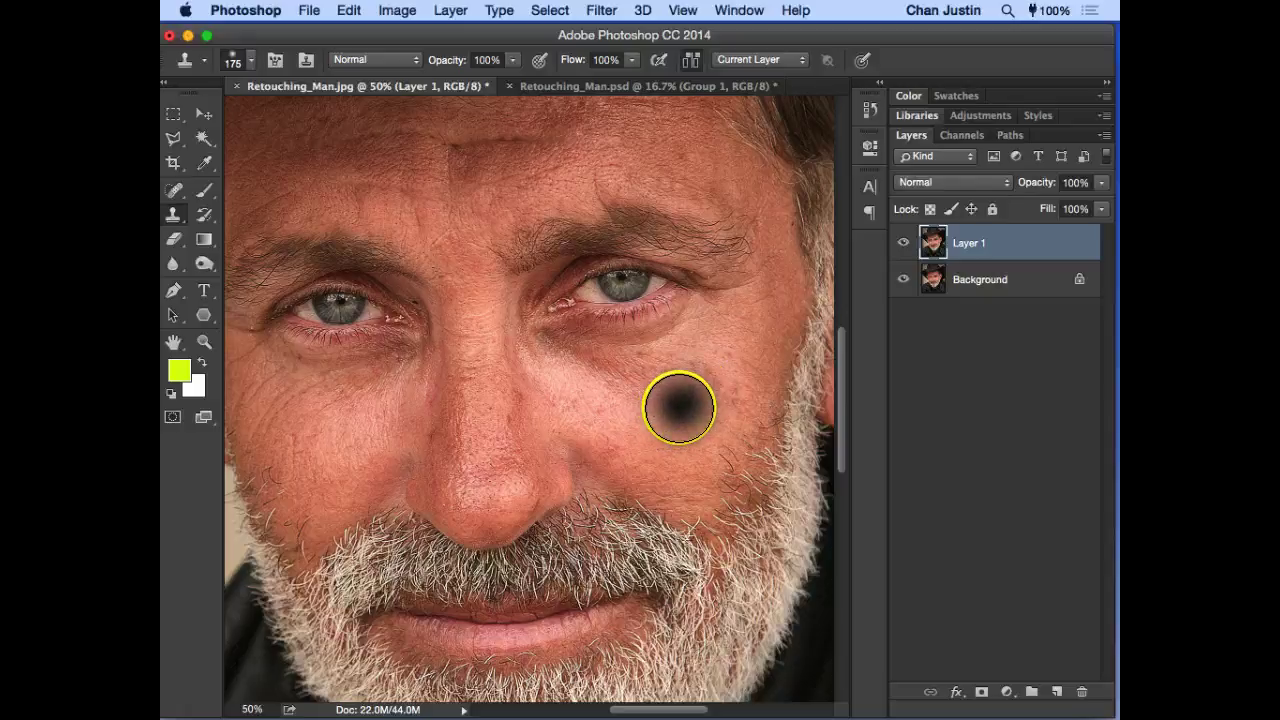
left_click(515, 415, "alt")
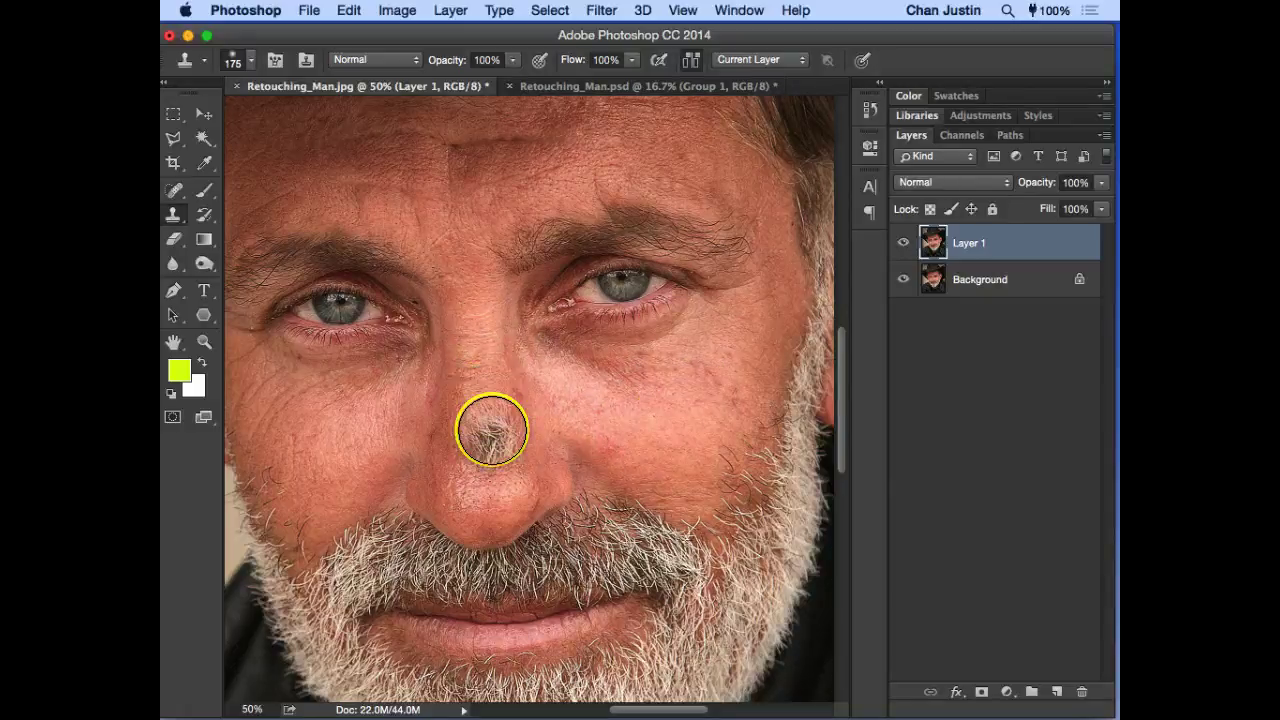
key("bracketleft")
key("bracketleft")
key("bracketleft")
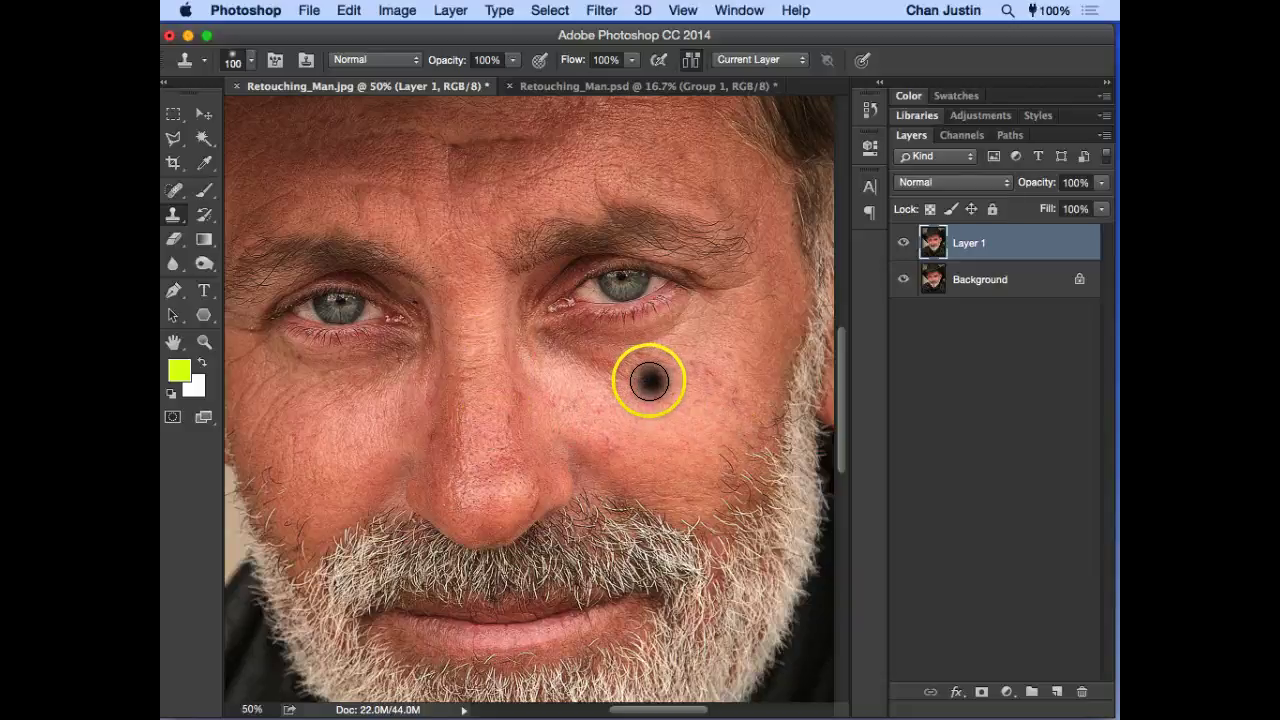
key("bracketleft")
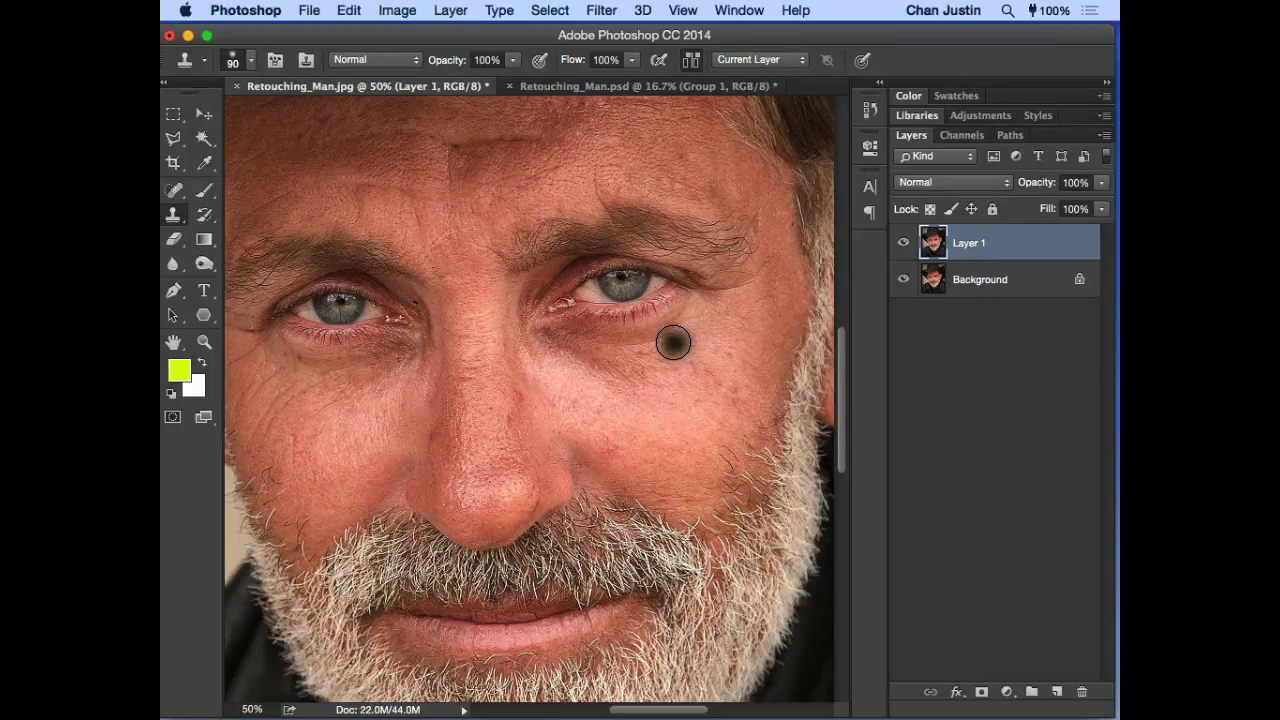
Step: Set the Clone Stamp's opacity to 20% and sample clear skin on the bridge of the nose
key("super+equal")
left_click(471, 329, "alt")
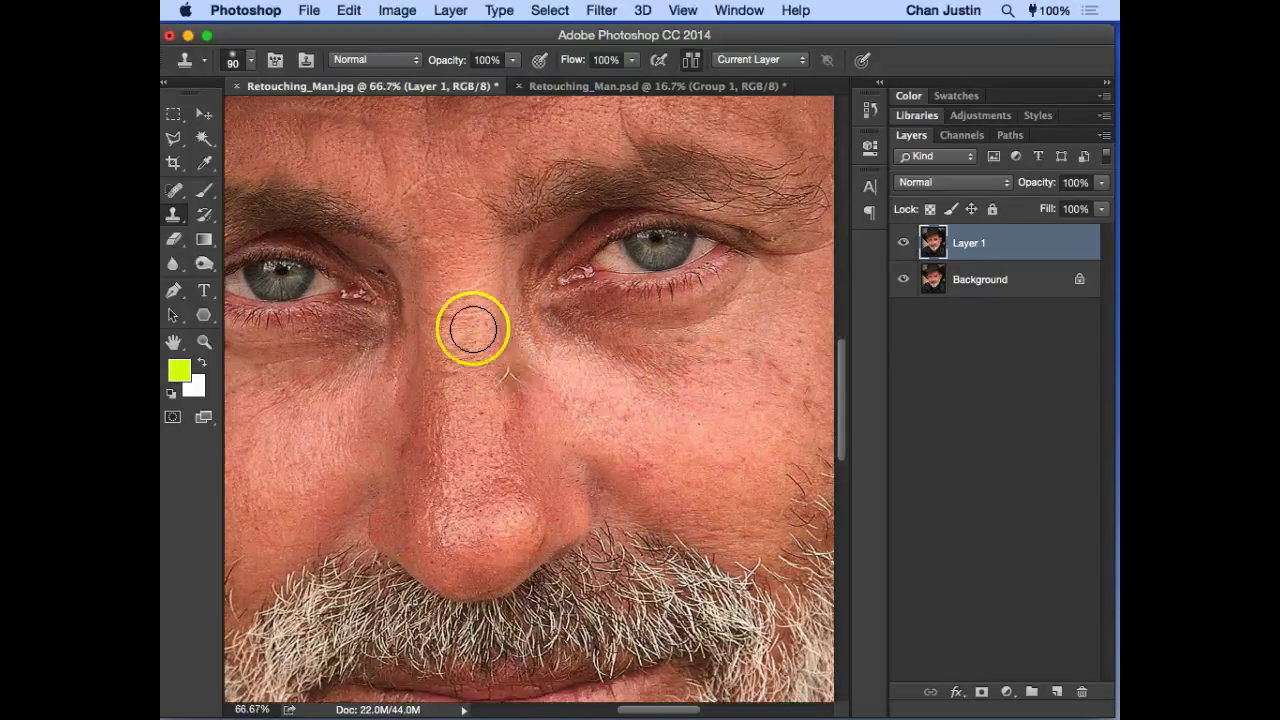
mouse_move(609, 383)
left_mouse_down()
mouse_move(611, 371)
mouse_move(569, 386)
mouse_move(574, 374)
left_mouse_up()
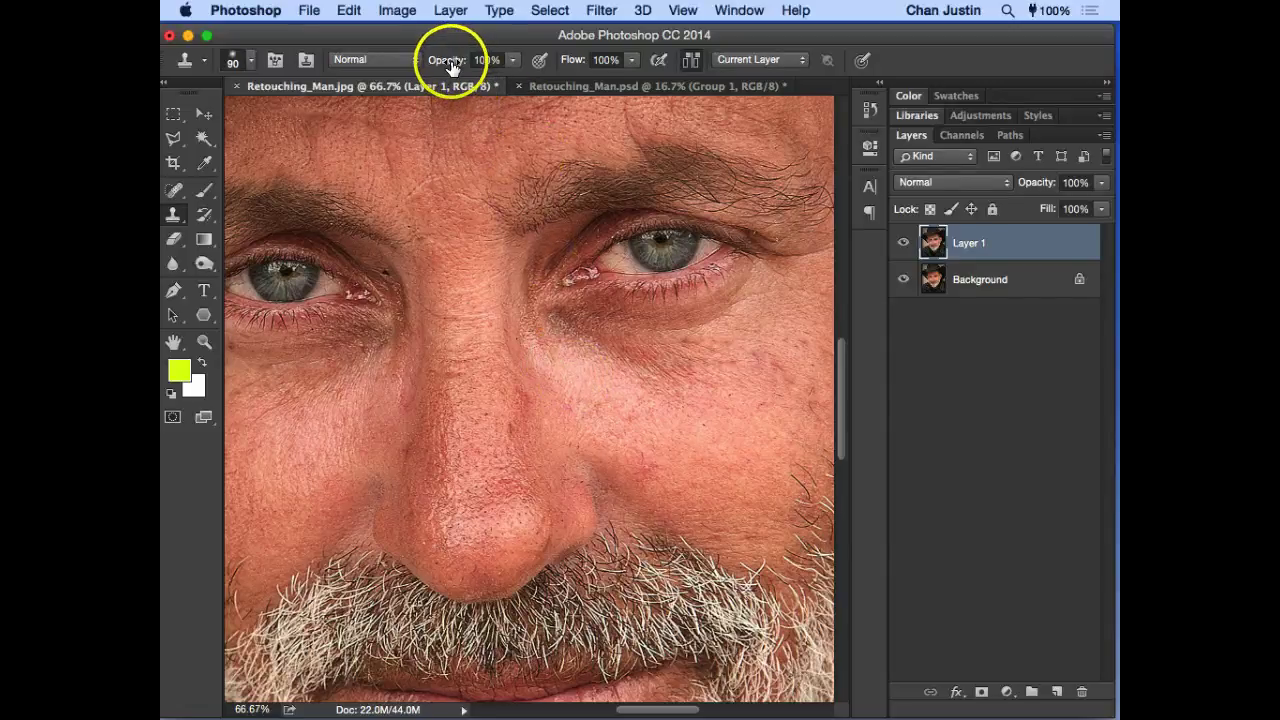
left_click_drag(447, 80, 497, 70)
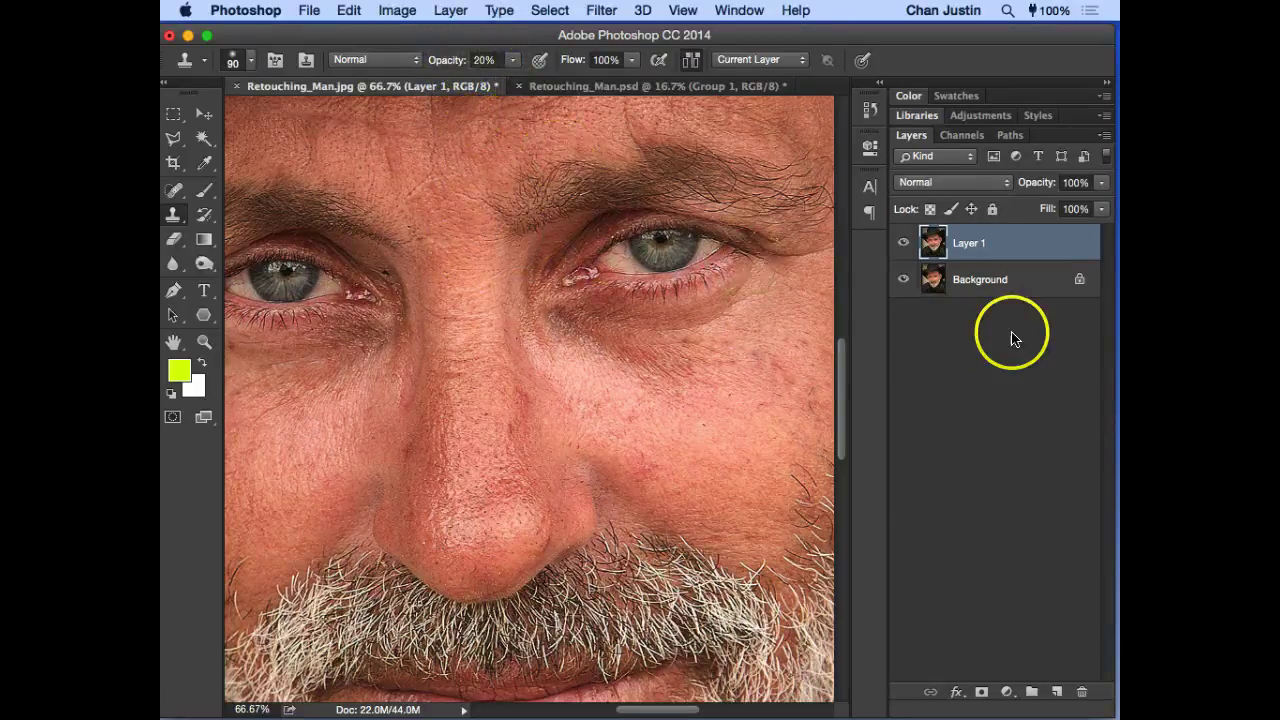
left_click(477, 323, "alt")
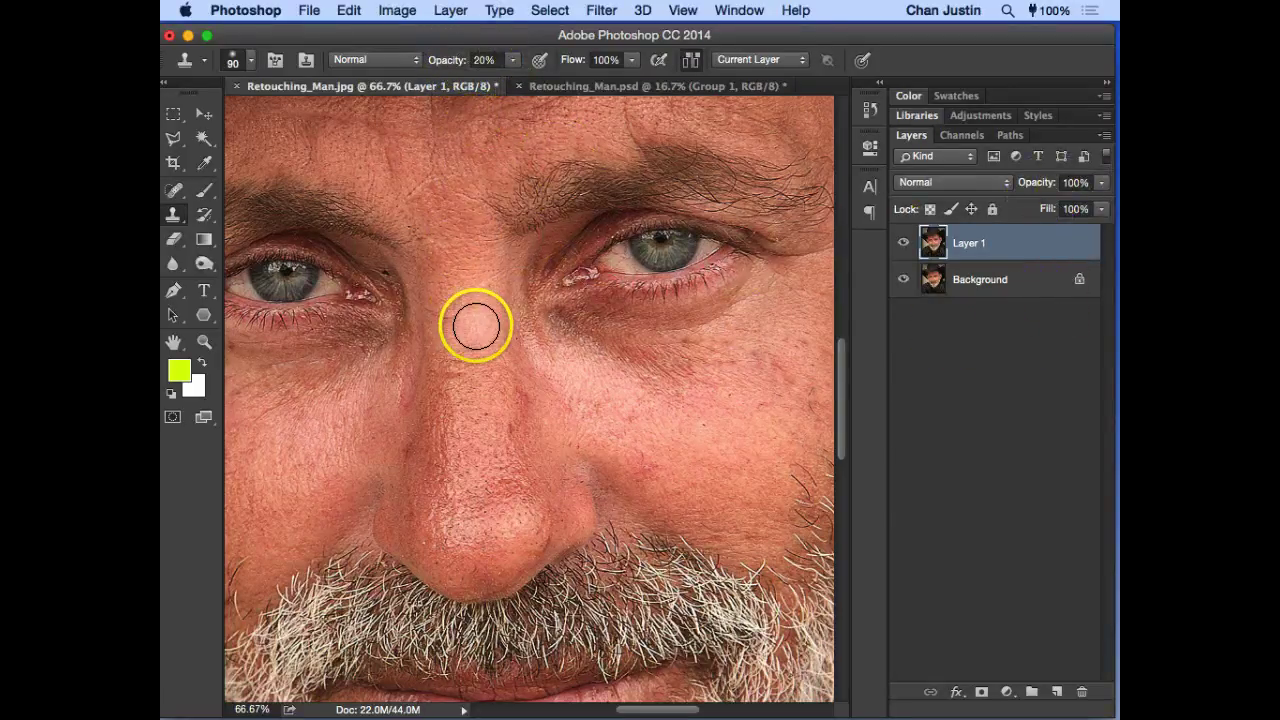
key("super+plus")
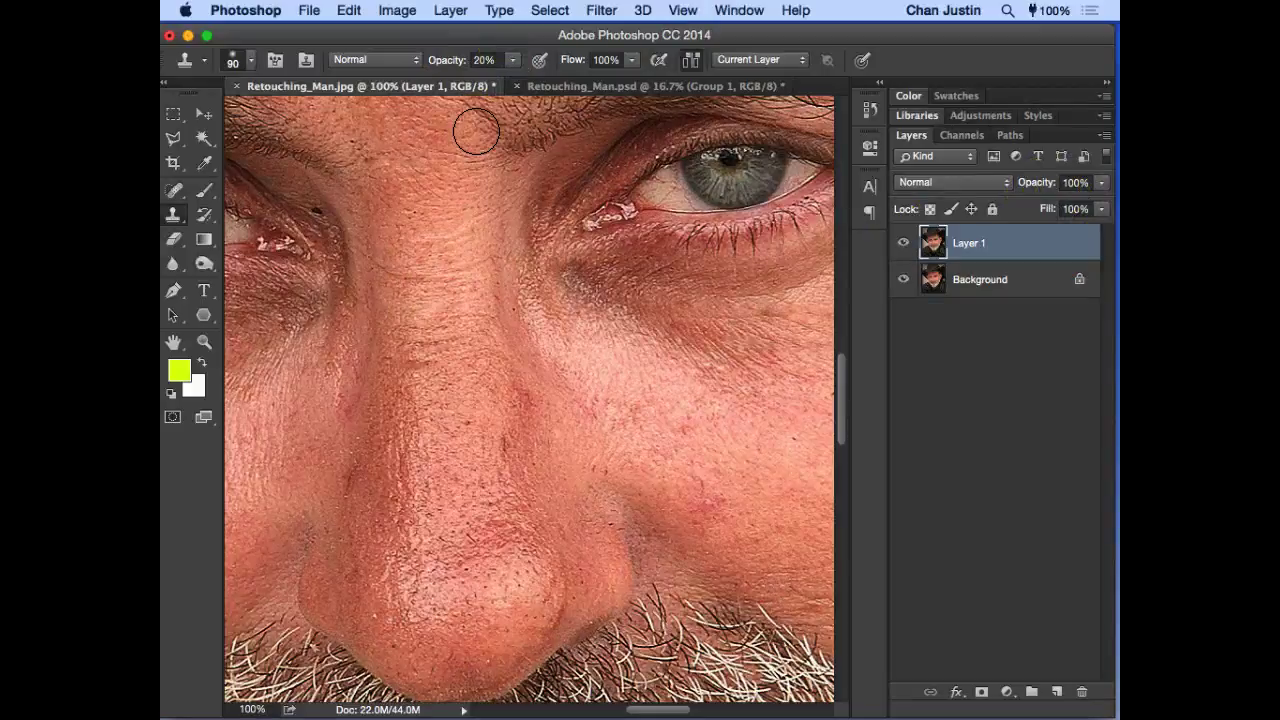
Step: Softly clone sampled skin over the upper cheek beside the nose and the nose bridge
mouse_move(579, 369)
left_mouse_down()
mouse_move(578, 383)
mouse_move(614, 389)
mouse_move(614, 405)
mouse_move(631, 397)
mouse_move(626, 411)
mouse_move(603, 406)
mouse_move(609, 380)
mouse_move(619, 386)
left_mouse_up()
left_click(590, 393, "alt")
mouse_move(486, 354)
left_mouse_down()
mouse_move(479, 346)
mouse_move(483, 383)
mouse_move(478, 358)
left_mouse_up()
Step: Sample the light cheek skin beside the nose, clone it over the red marks on the nose's side, and undo the last stroke
left_click(622, 410, "alt")
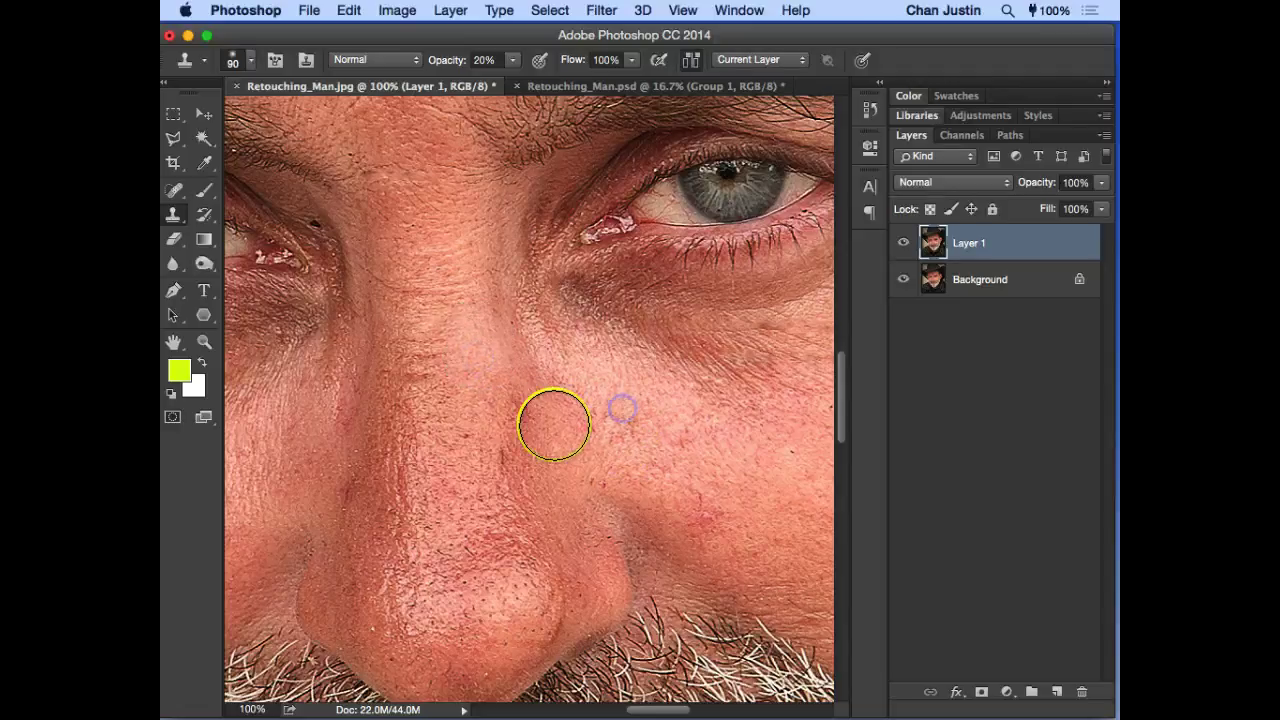
mouse_move(525, 414)
left_mouse_down()
mouse_move(532, 456)
mouse_move(601, 395)
mouse_move(506, 486)
mouse_move(503, 452)
mouse_move(508, 486)
left_mouse_up()
left_click(601, 394, "alt")
left_click(500, 420)
left_click(571, 386, "alt")
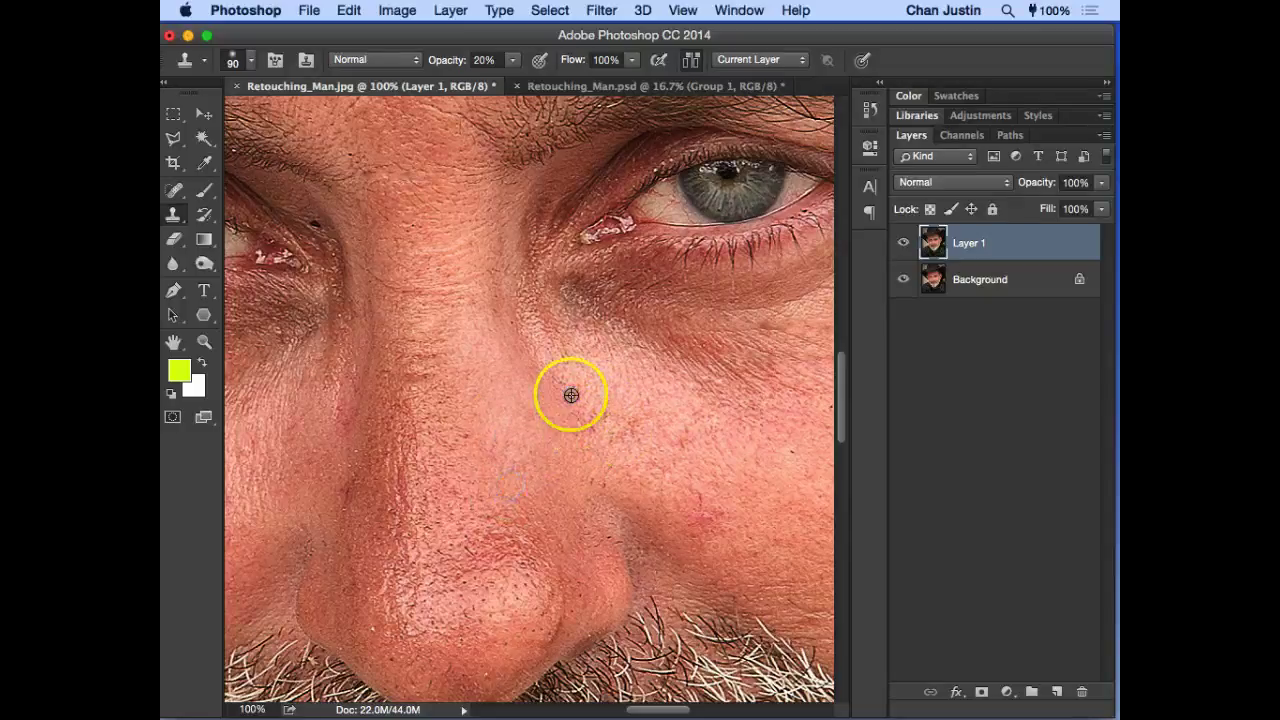
left_click(454, 368)
mouse_move(454, 368)
left_mouse_down()
mouse_move(465, 459)
mouse_move(474, 394)
left_mouse_up()
key("super+z")
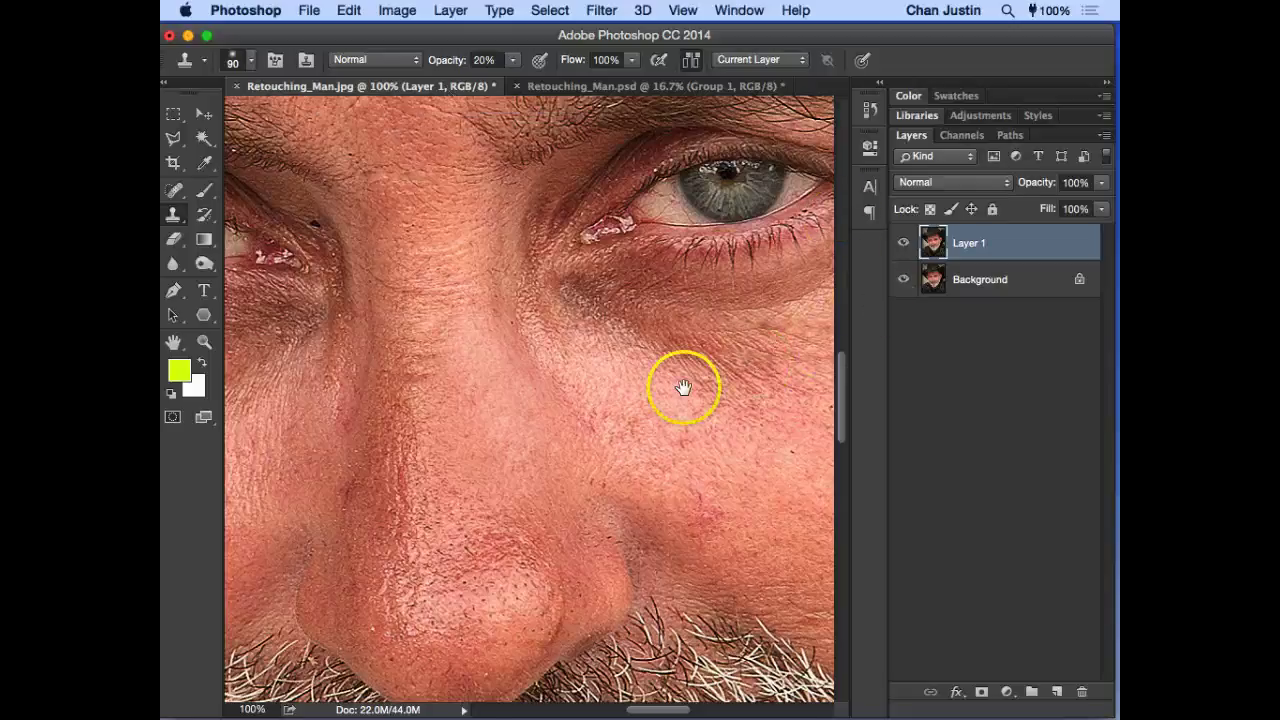
Step: Sample skin between the eyes and clone it down the bridge of the nose to smooth its wrinkles and texture
left_click_drag(683, 389, 769, 386)
left_click_drag(640, 389, 644, 407)
mouse_move(533, 475)
left_mouse_down()
mouse_move(508, 480)
mouse_move(512, 466)
left_mouse_up()
left_click(543, 309, "alt")
left_click_drag(551, 351, 555, 407)
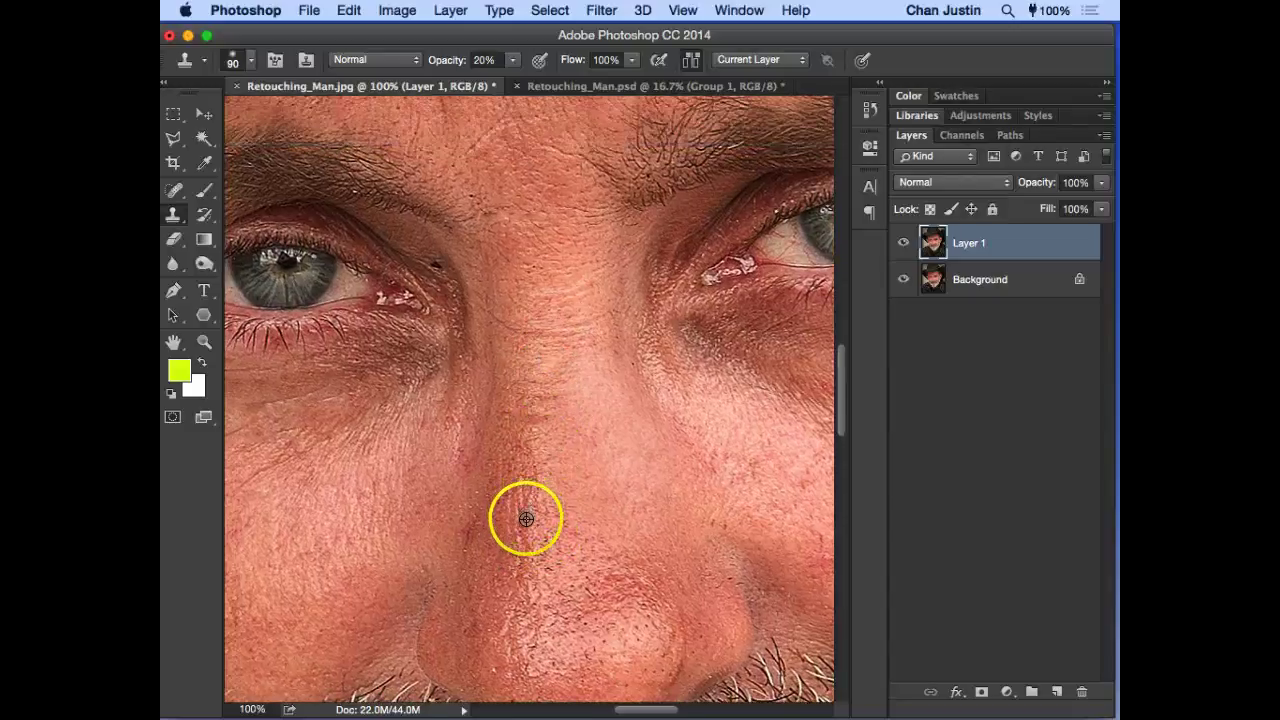
mouse_move(538, 440)
left_mouse_down()
mouse_move(532, 404)
mouse_move(535, 438)
mouse_move(530, 380)
mouse_move(526, 509)
left_mouse_up()
mouse_move(543, 371)
left_mouse_down()
mouse_move(533, 337)
mouse_move(537, 403)
mouse_move(574, 517)
mouse_move(563, 385)
left_mouse_up()
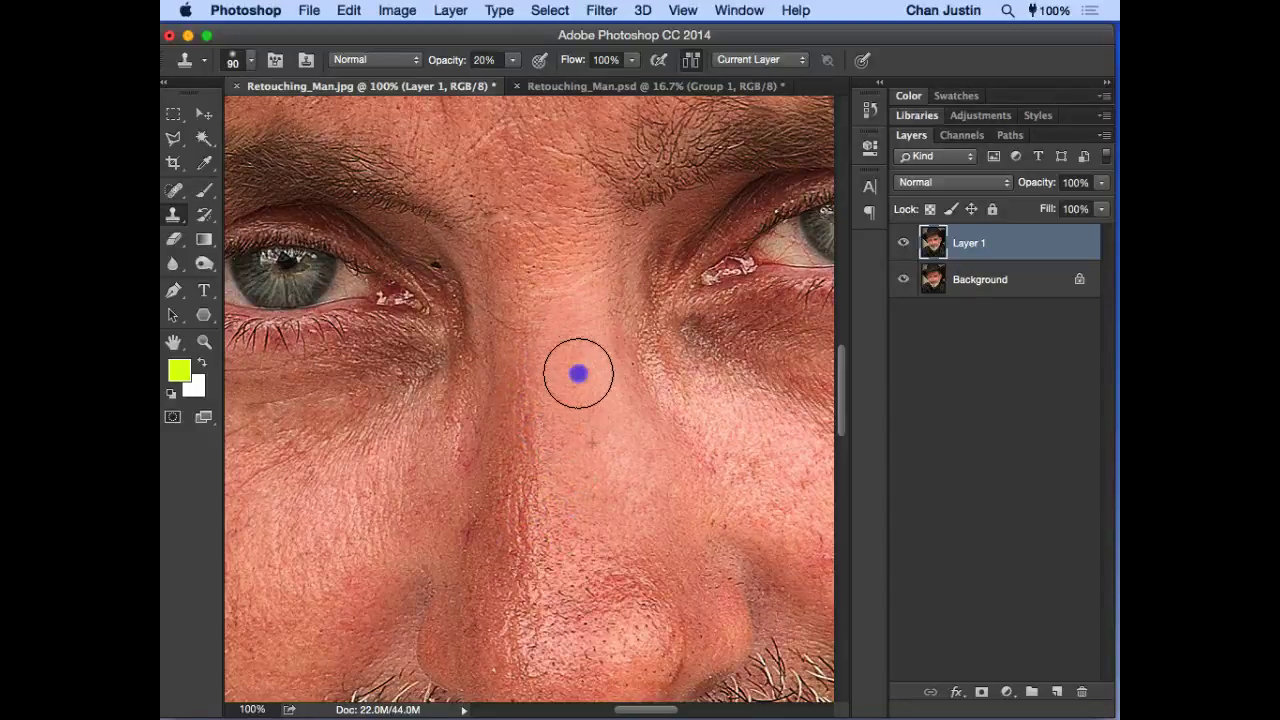
Step: Sample skin between the eyebrows and clone it over the top of the nose bridge to soften the remaining lines
mouse_move(596, 461)
left_mouse_down()
mouse_move(604, 491)
mouse_move(543, 345)
mouse_move(555, 268)
mouse_move(593, 417)
left_mouse_up()
scroll(591, 417, "up", 3)
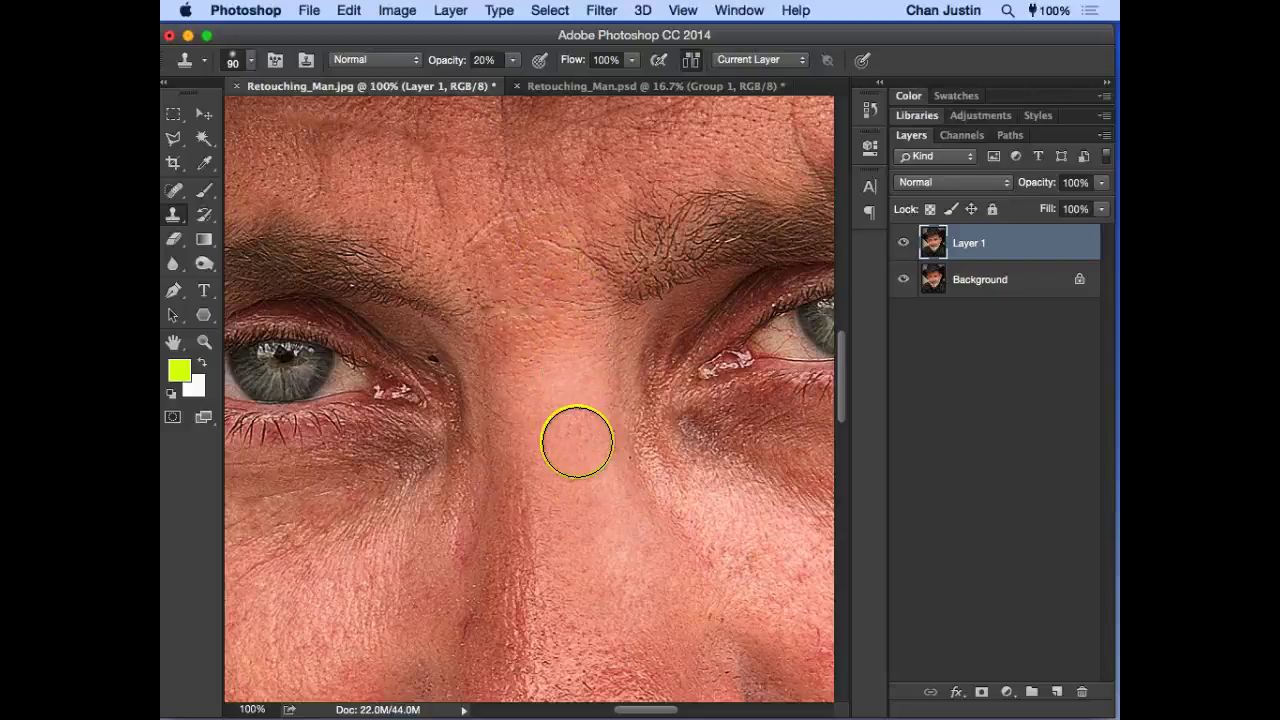
scroll(577, 441, "up", 3)
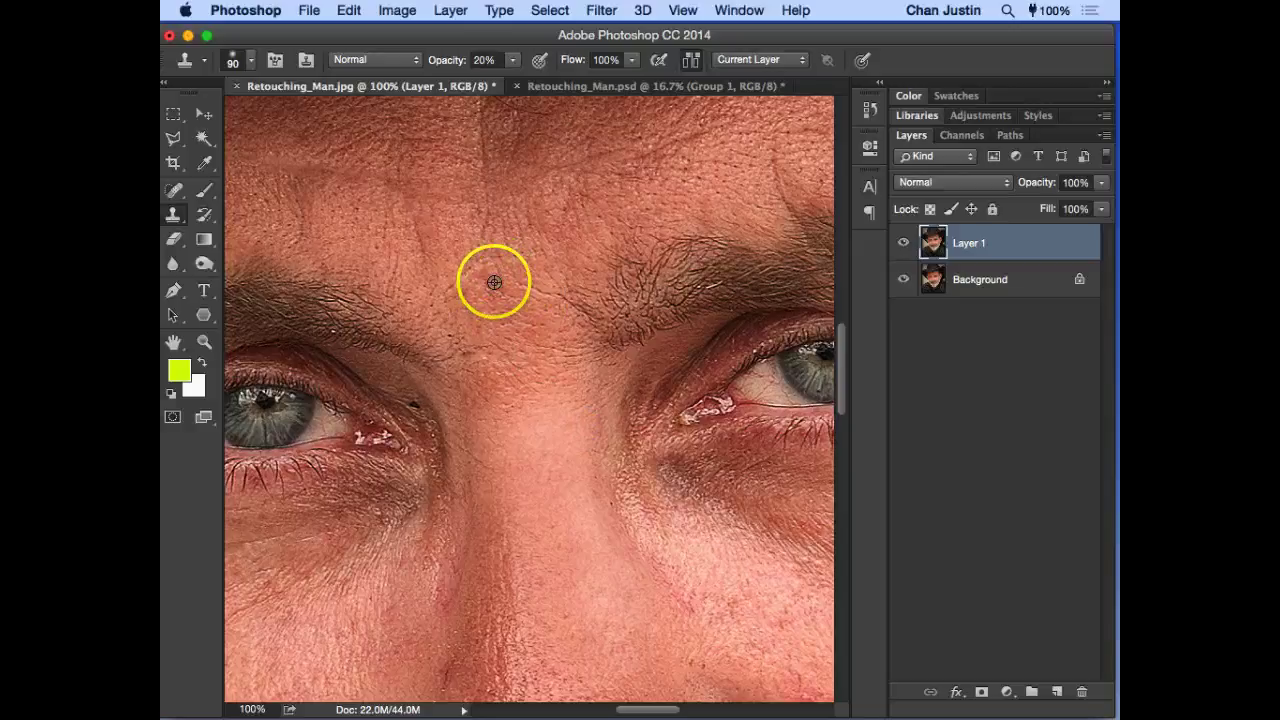
left_click(476, 277, "alt")
mouse_move(540, 423)
left_mouse_down()
mouse_move(535, 393)
mouse_move(524, 444)
mouse_move(521, 349)
mouse_move(508, 418)
left_mouse_up()
scroll(571, 426, "down", 3)
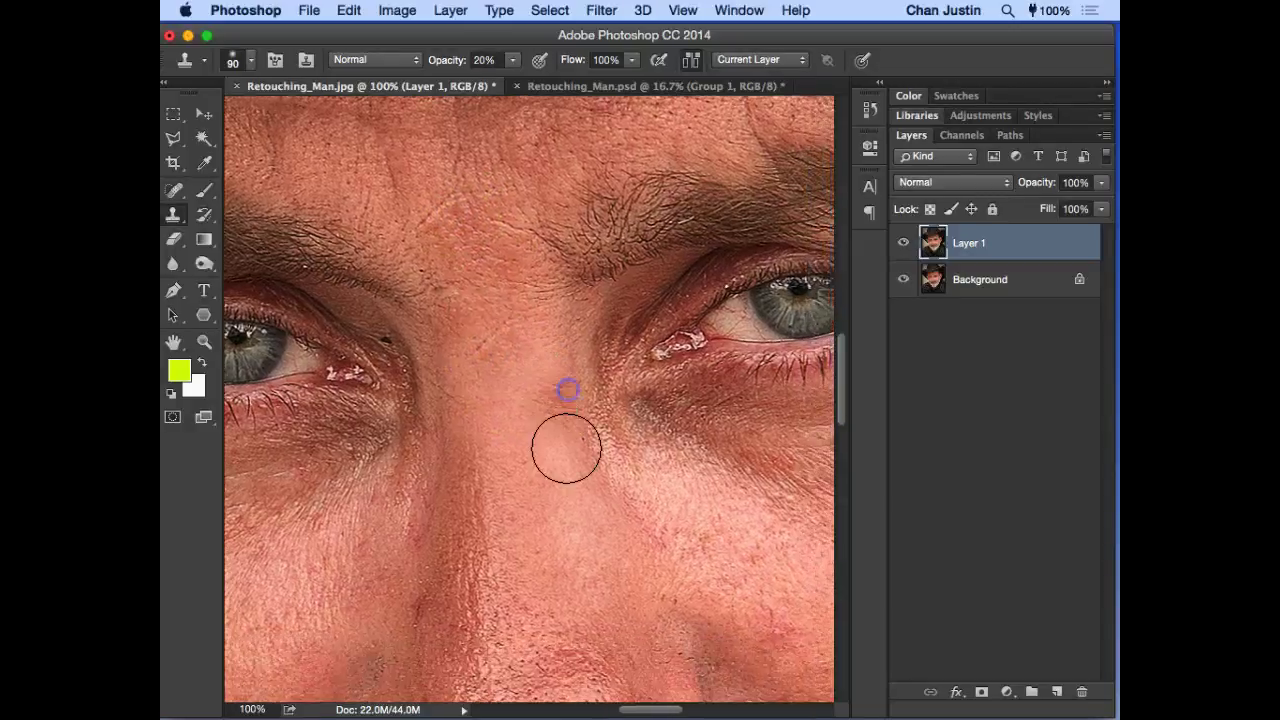
Step: Check the retouched nose with the whole face in view
key("z")
left_click(594, 423, "alt")
left_click(676, 455, "alt")
left_click(689, 463, "alt")
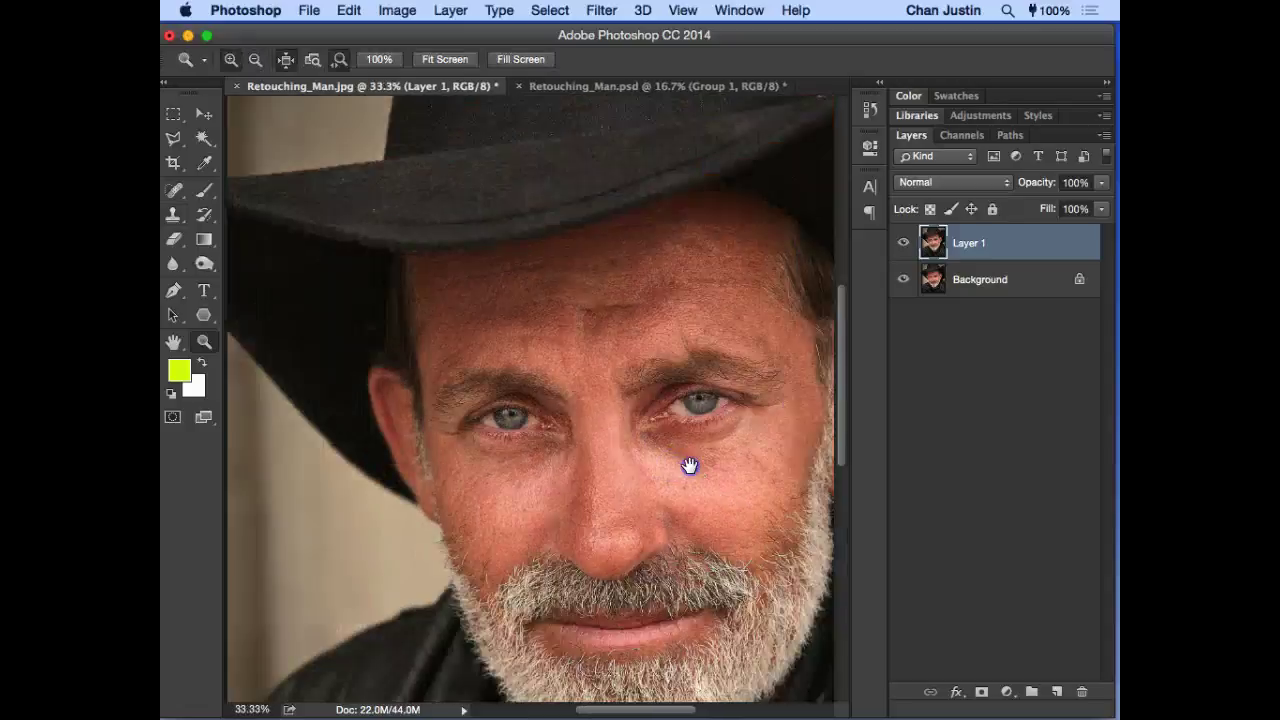
scroll(660, 457, "right", 2)
Step: Clone clear skin at 20% opacity over the spots on the cheek below the eye on the picture's right side
left_click(666, 487)
left_click(675, 490)
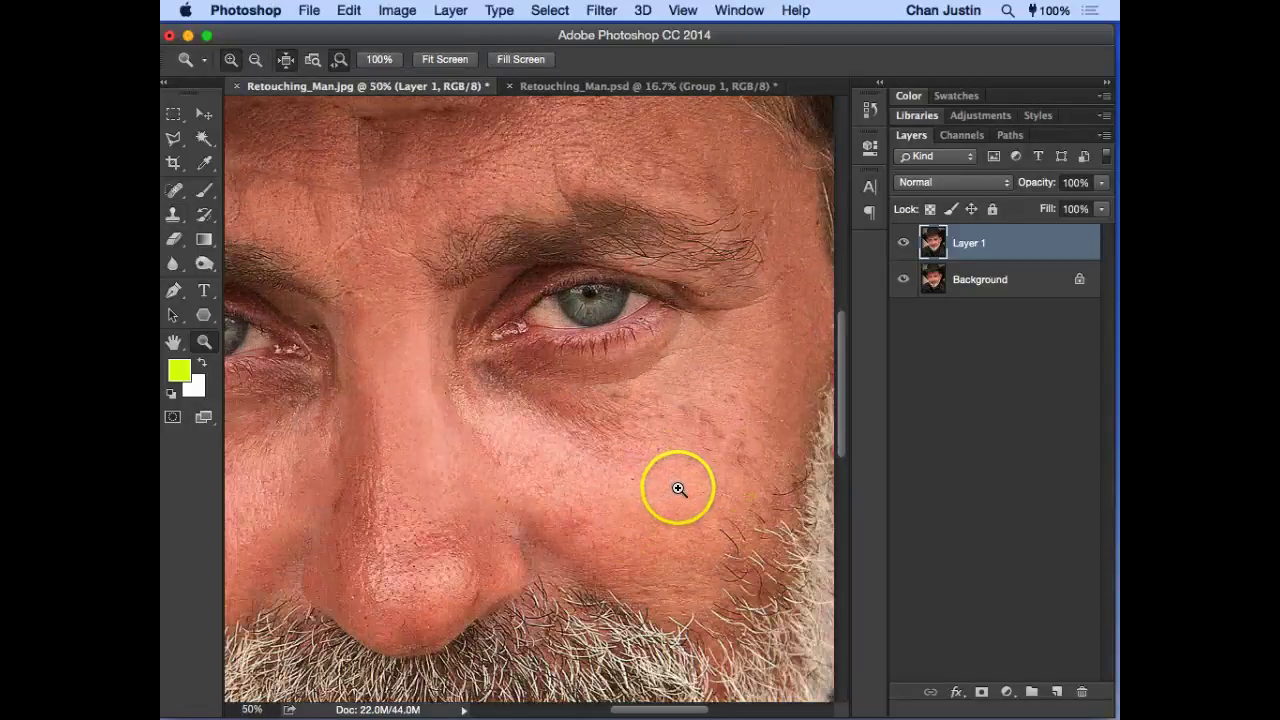
scroll(614, 454, "right", 3)
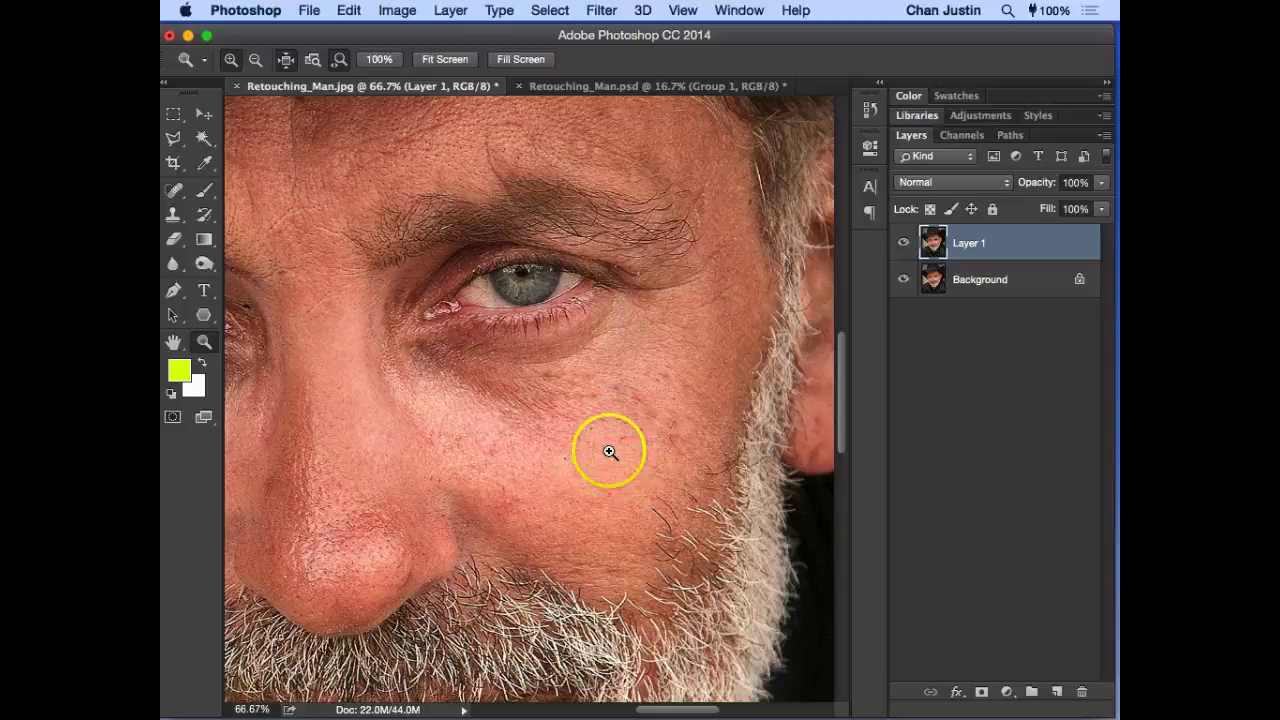
key("s")
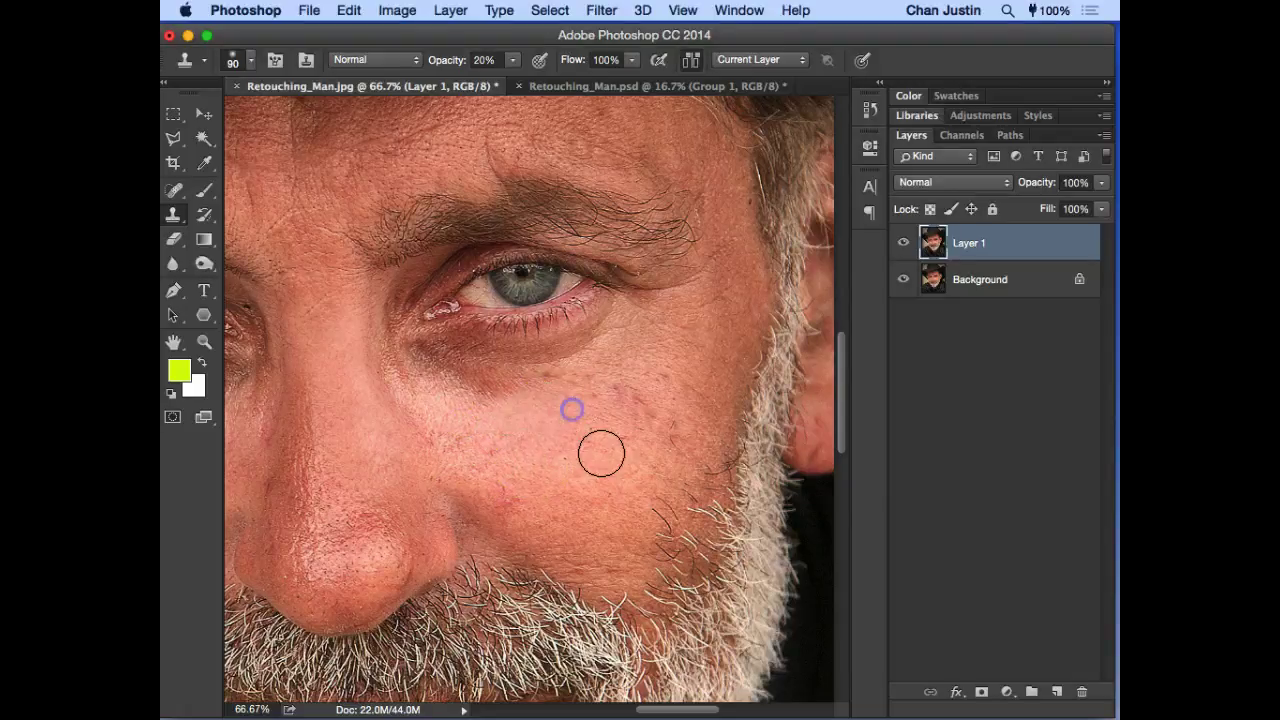
left_click(555, 462, "alt")
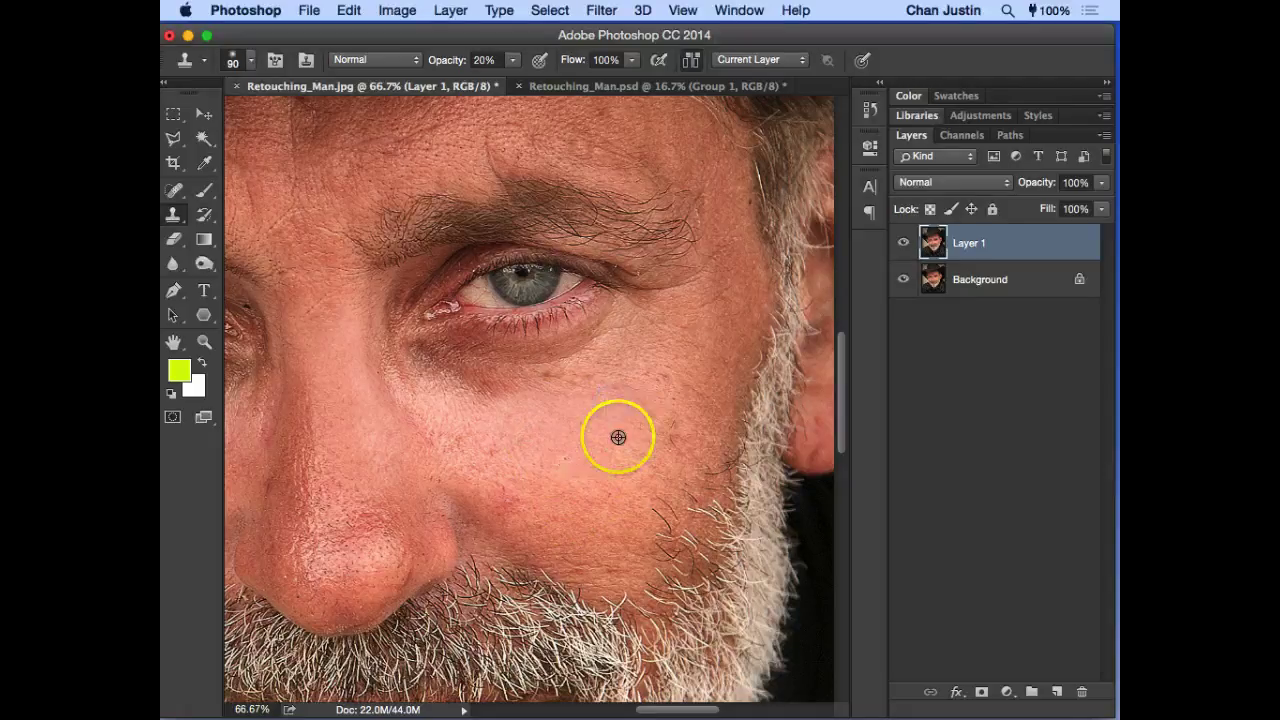
Step: Sample skin near the temple and outer cheek and clone it over the dark spots beside the sideburn
left_click(714, 366, "alt")
left_click(689, 486)
left_click(692, 452, "alt")
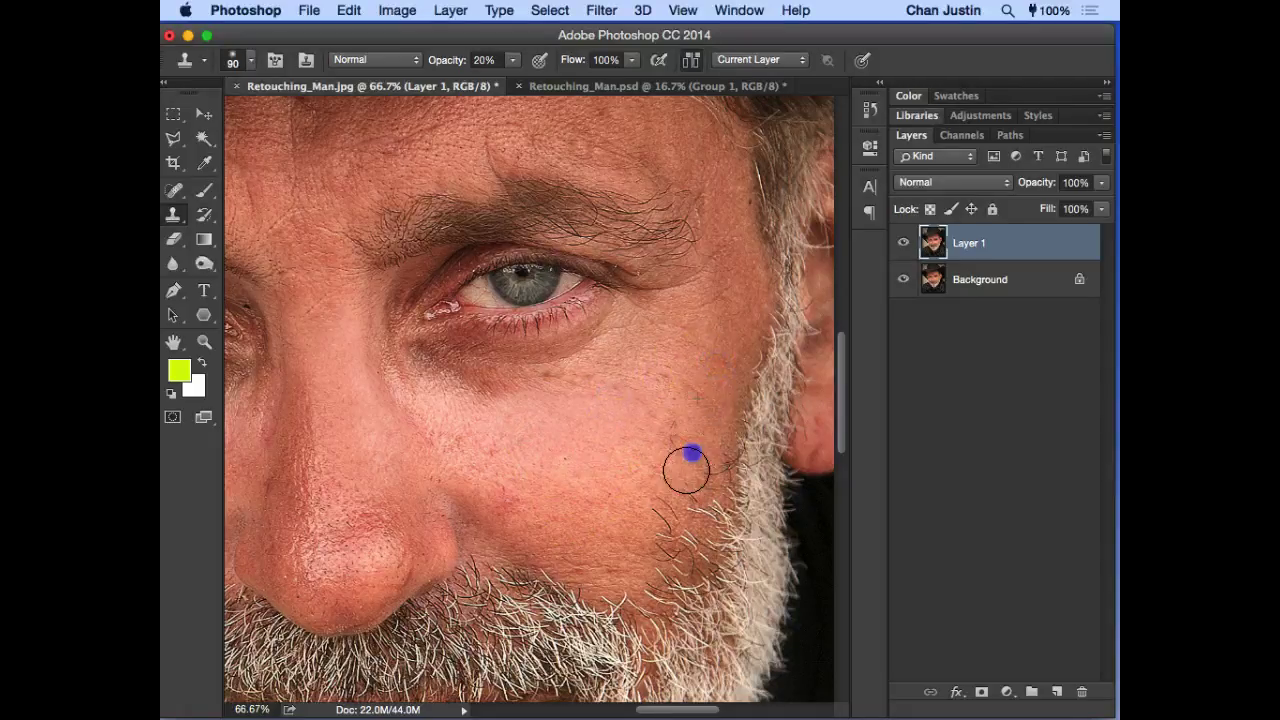
left_click(702, 379)
left_click(686, 349, "alt")
mouse_move(680, 398)
left_mouse_down()
mouse_move(667, 460)
mouse_move(586, 406)
mouse_move(610, 386)
left_mouse_up()
Step: Sample smooth mid-cheek skin and clone it over the blotches on the outer part of the cheek
left_click(591, 459, "alt")
left_click(653, 449)
left_click(563, 437, "alt")
left_click(646, 426)
left_click(640, 406)
Step: Sample lighter cheek skin and clone it over the spots and shadowed skin directly under the eye bag
left_click(565, 447, "alt")
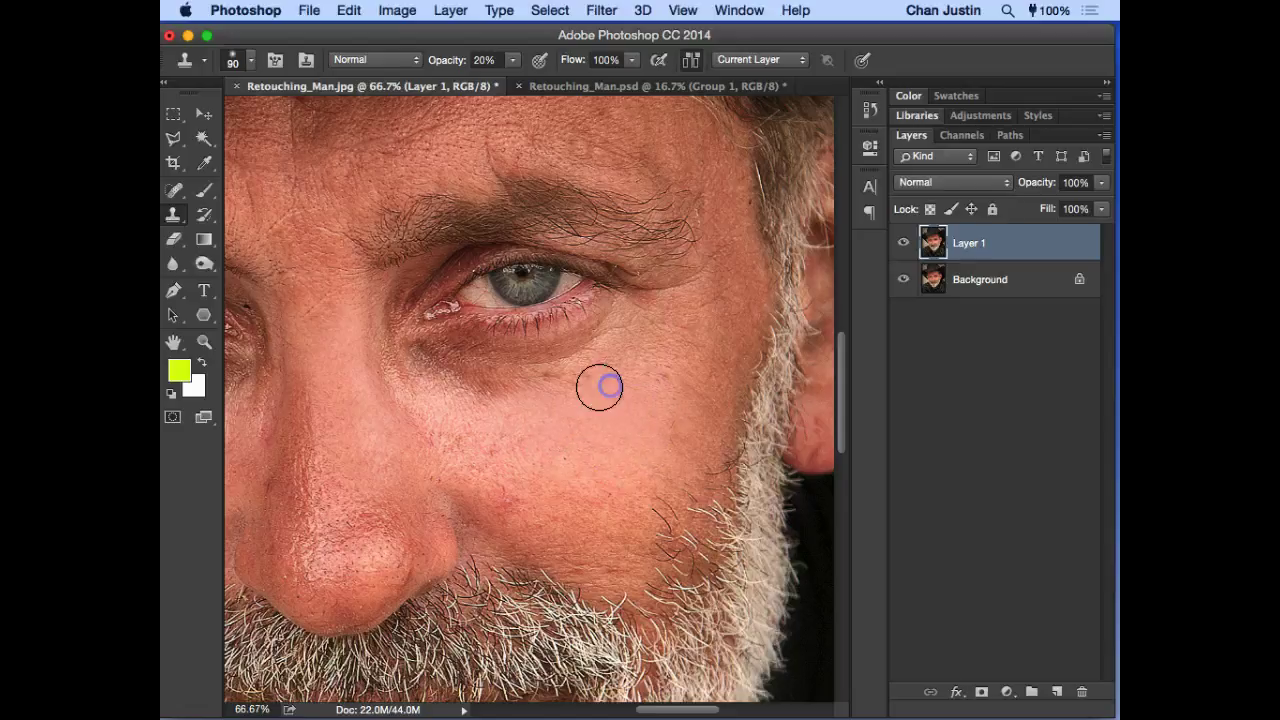
left_click(631, 369)
left_click(577, 400)
left_click(560, 455, "alt")
left_click(533, 378)
mouse_move(467, 407)
left_mouse_down()
mouse_move(489, 381)
mouse_move(563, 374)
left_mouse_up()
left_click(514, 403)
Step: Resample the cheek and clone over the remaining blemishes on the upper outer cheek and the lower cheek above the beard
left_click(586, 429, "alt")
left_click(600, 403)
left_click(632, 391)
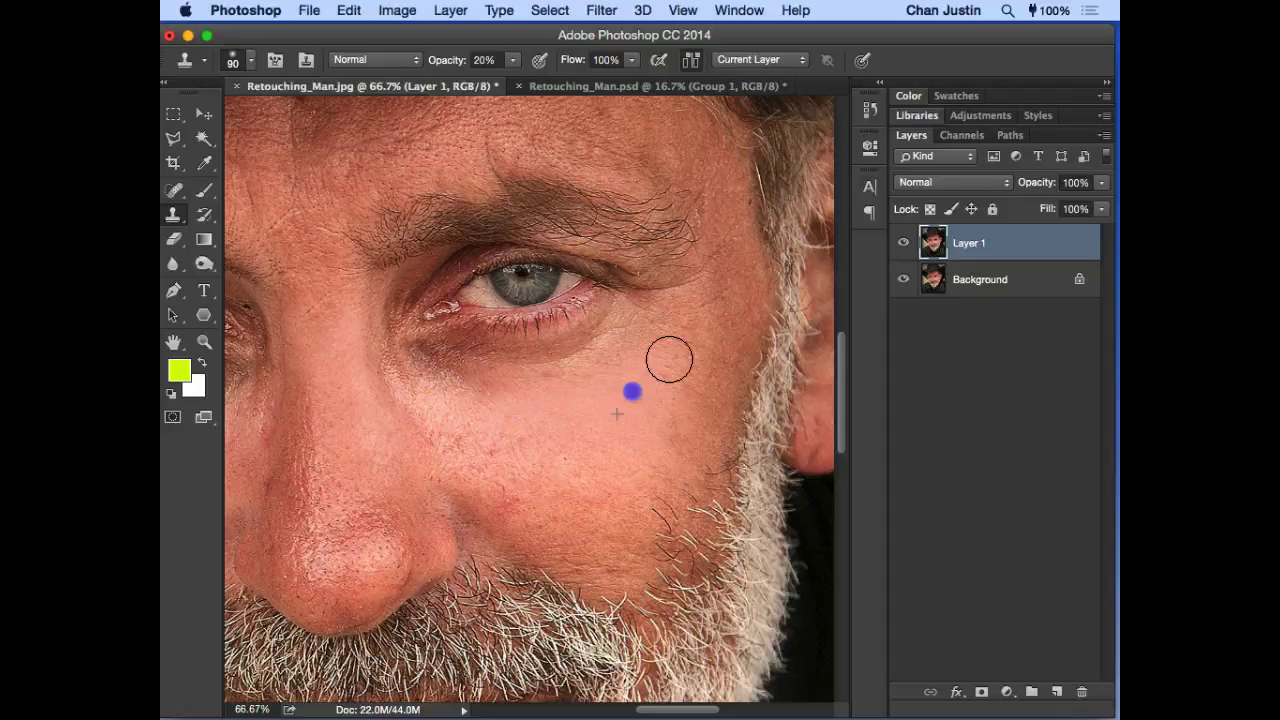
left_click(647, 392)
left_click(682, 366)
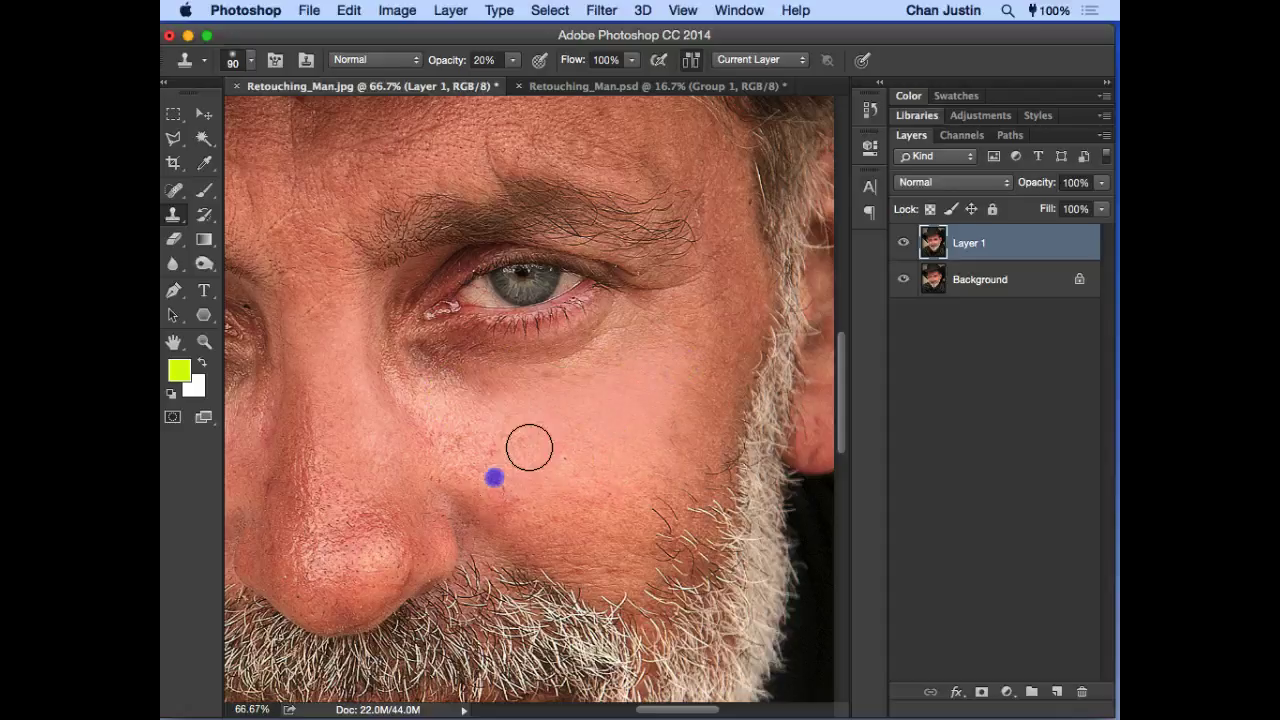
left_click_drag(606, 457, 610, 481)
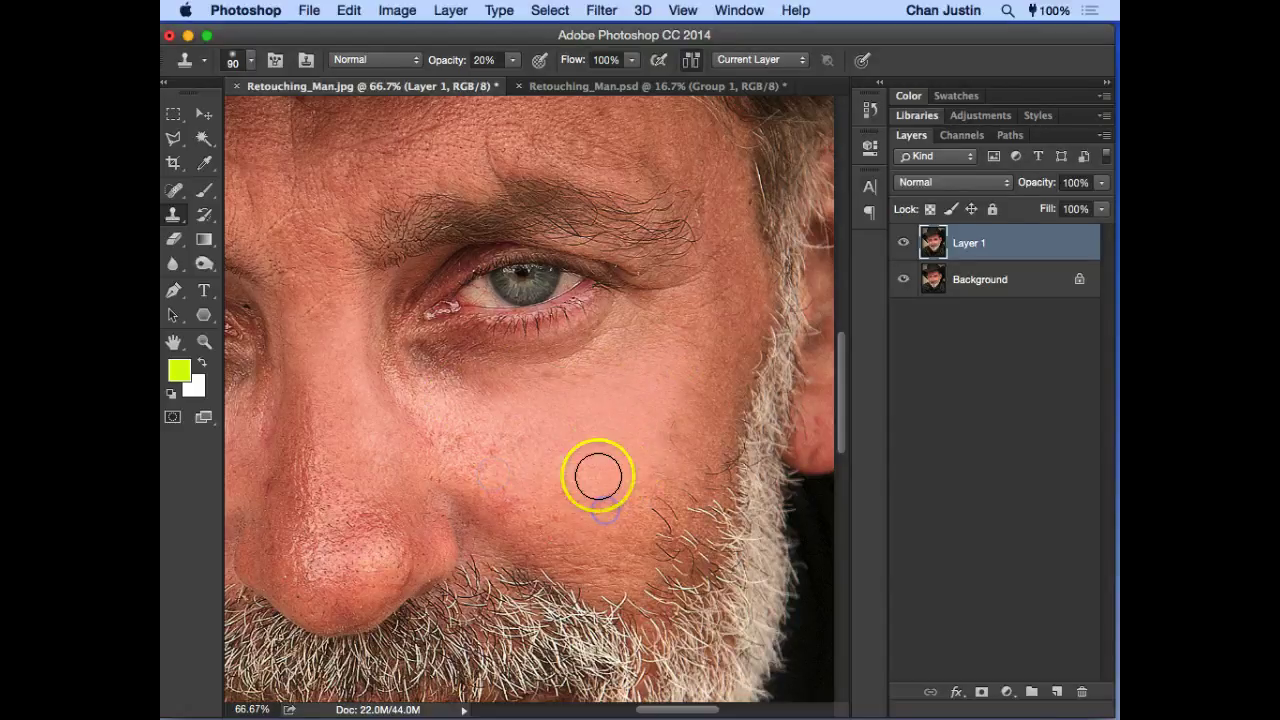
Step: Sample smooth mid-cheek skin and clone it over the reddish texture on the inner cheek beside the nose
left_click_drag(637, 388, 651, 384)
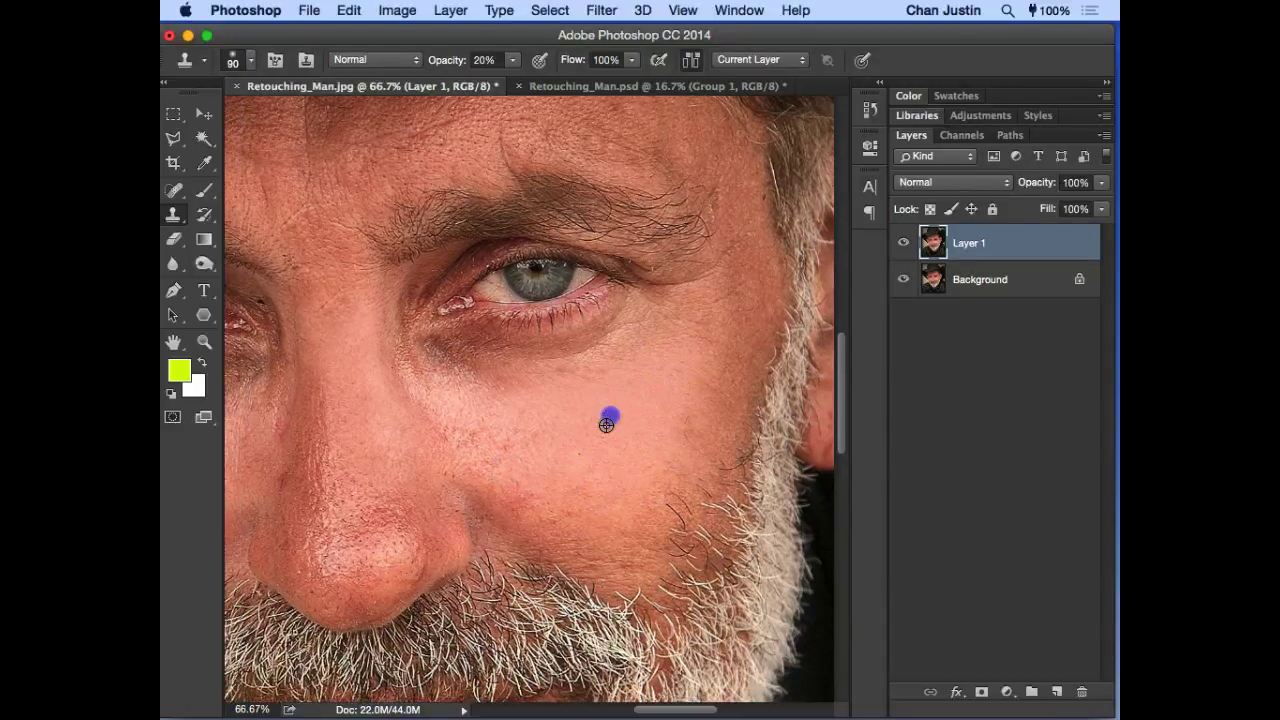
left_click(594, 432, "alt")
left_click_drag(553, 455, 472, 418)
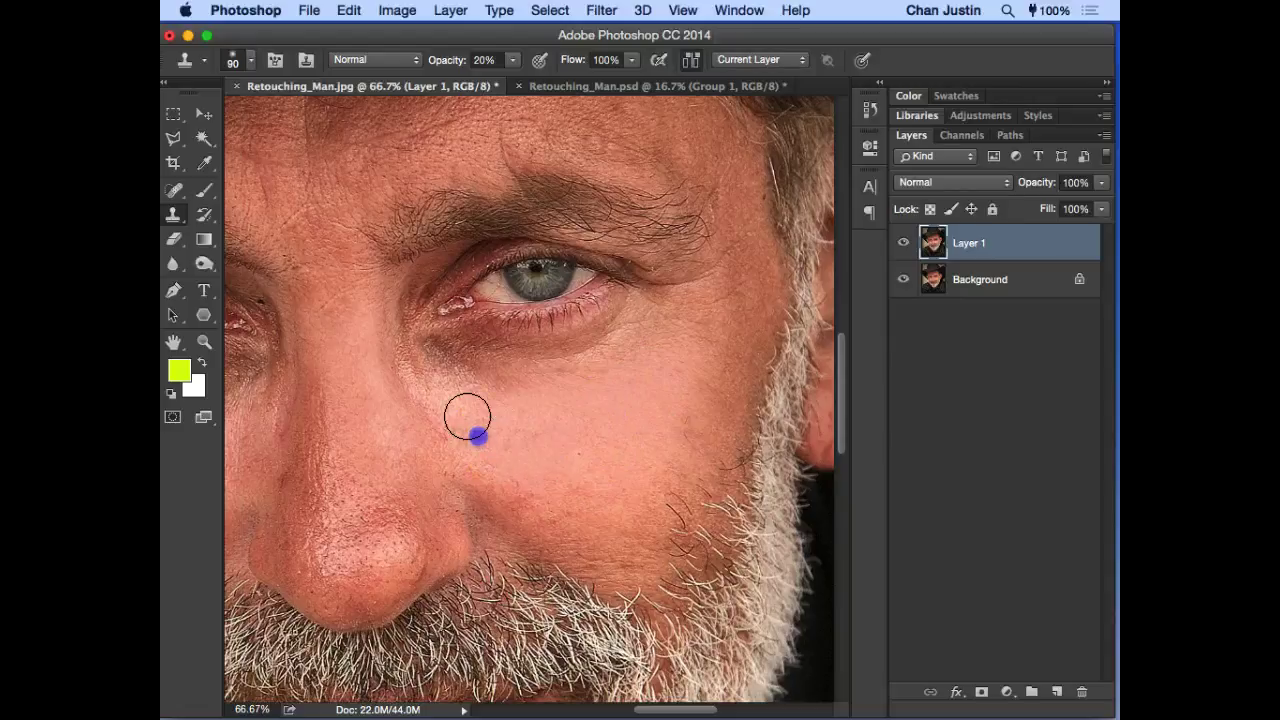
Step: Resample the cheek and clone the lighter skin over the shadow and lines beneath the eye bag
left_click(580, 449, "alt")
left_click(557, 320)
left_click(583, 461)
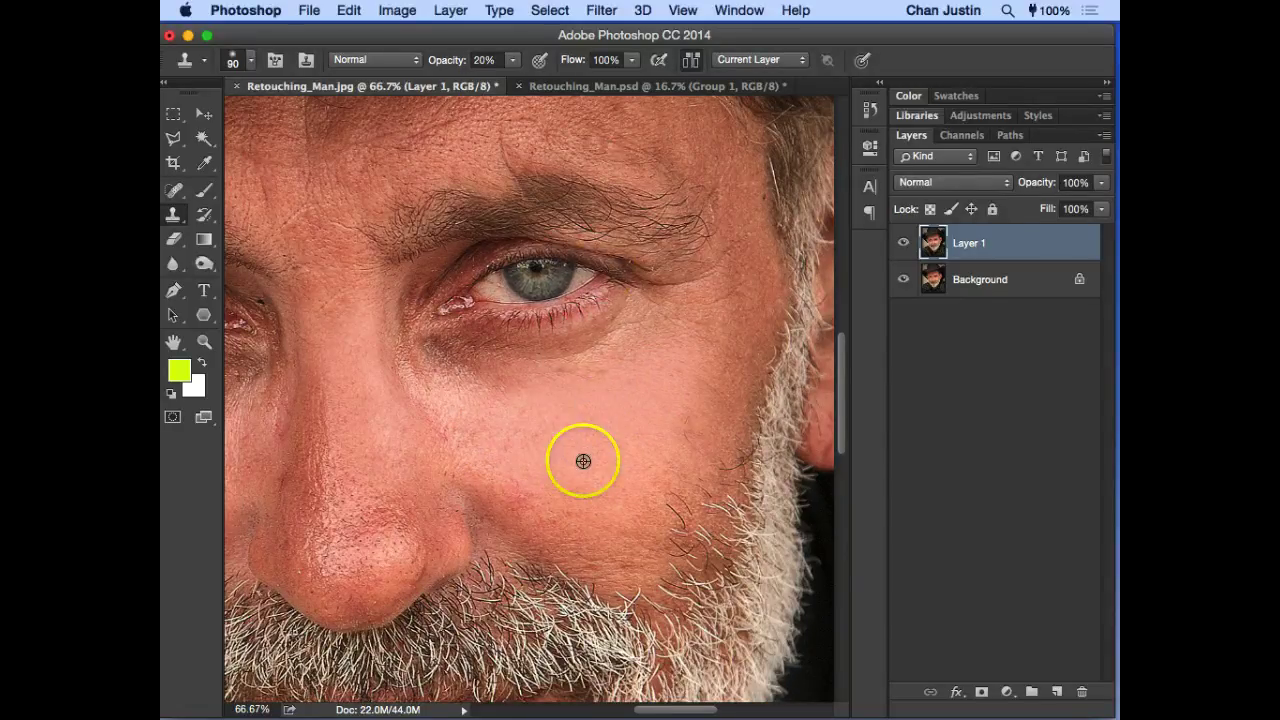
left_click(517, 386)
left_click(489, 383)
left_click(597, 374)
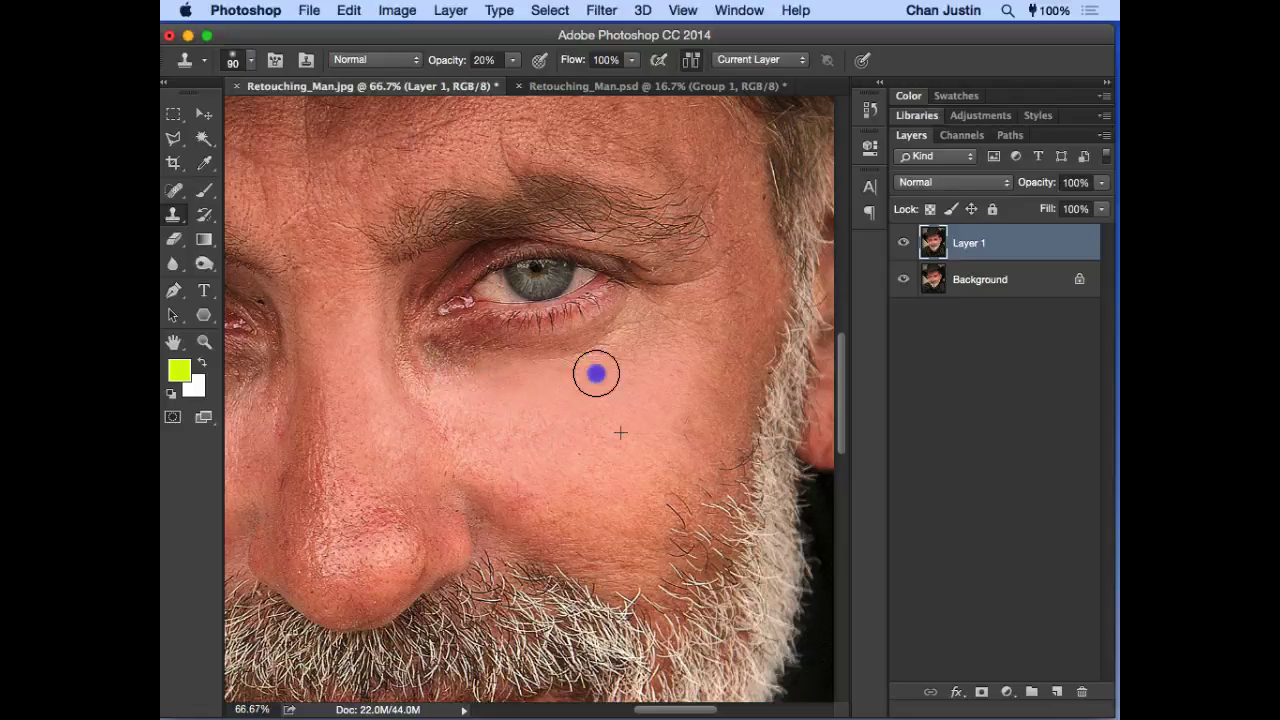
left_click(535, 426)
Step: Examine the whole face to judge how the retouched cheek and under-eye skin blend with the rest
key("z")
left_click(620, 429, "alt")
left_click(646, 466, "alt")
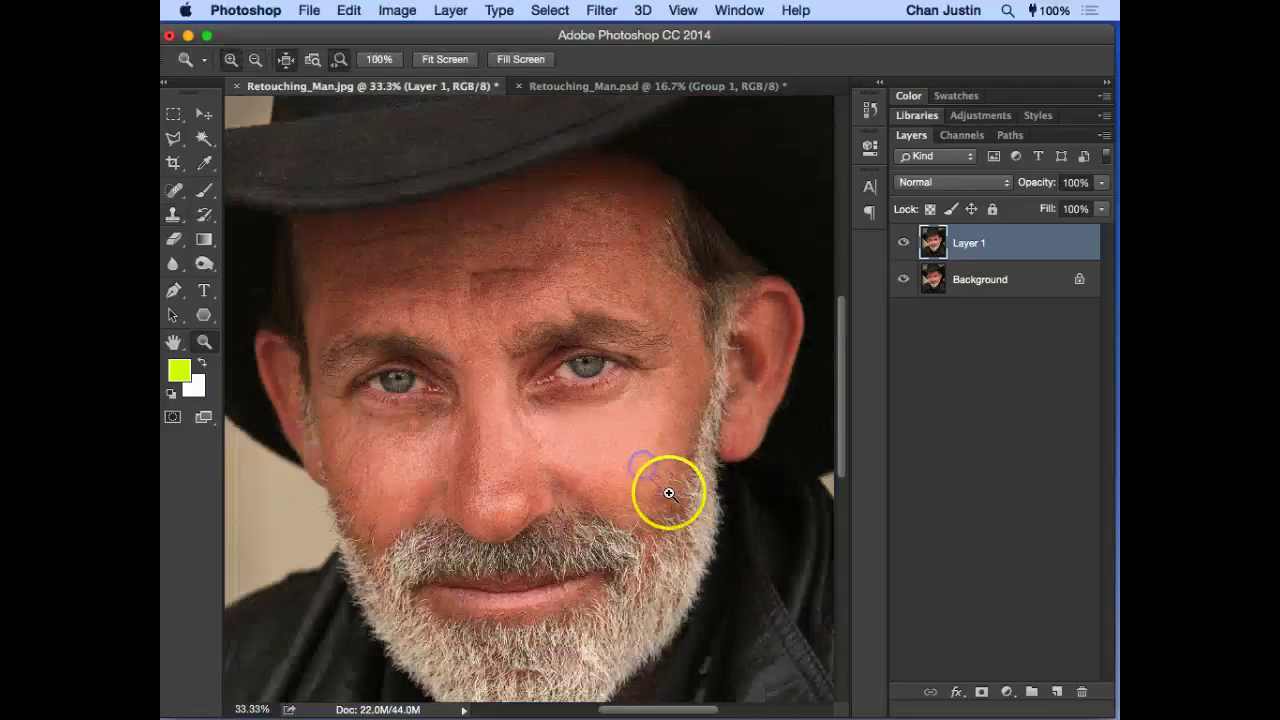
left_click_drag(666, 491, 691, 472)
key("v")
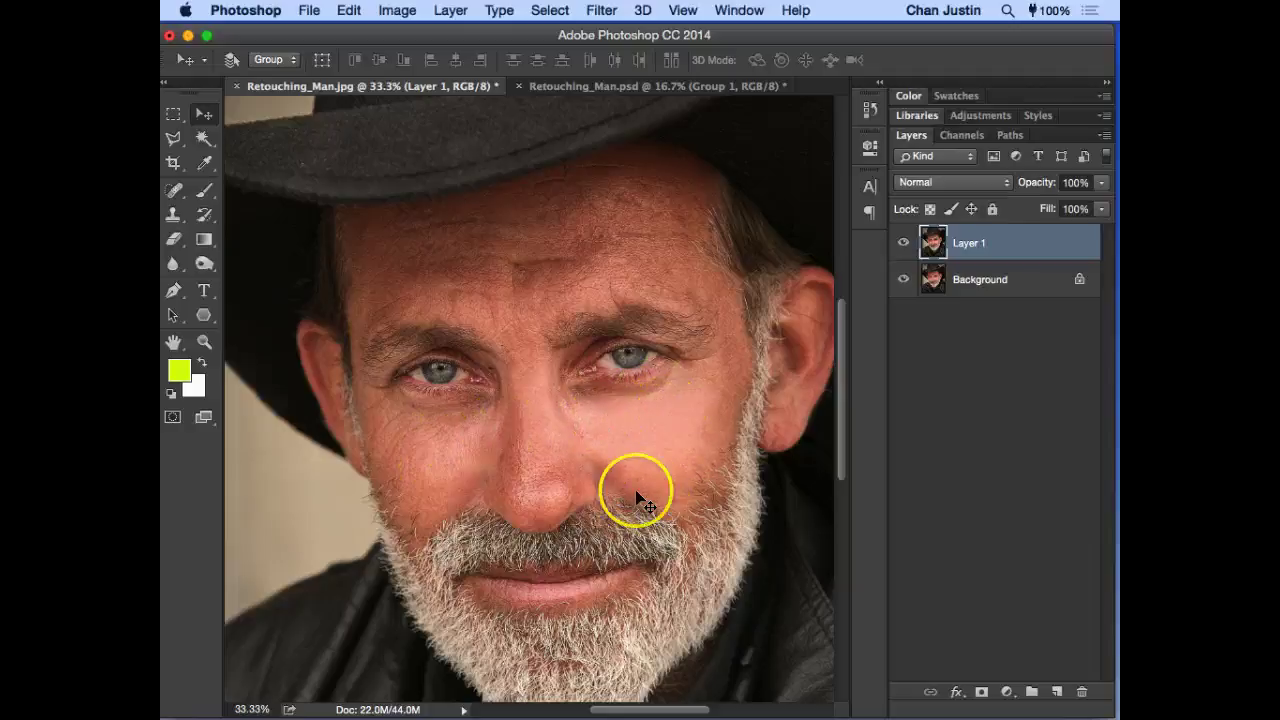
left_click_drag(645, 367, 655, 359)
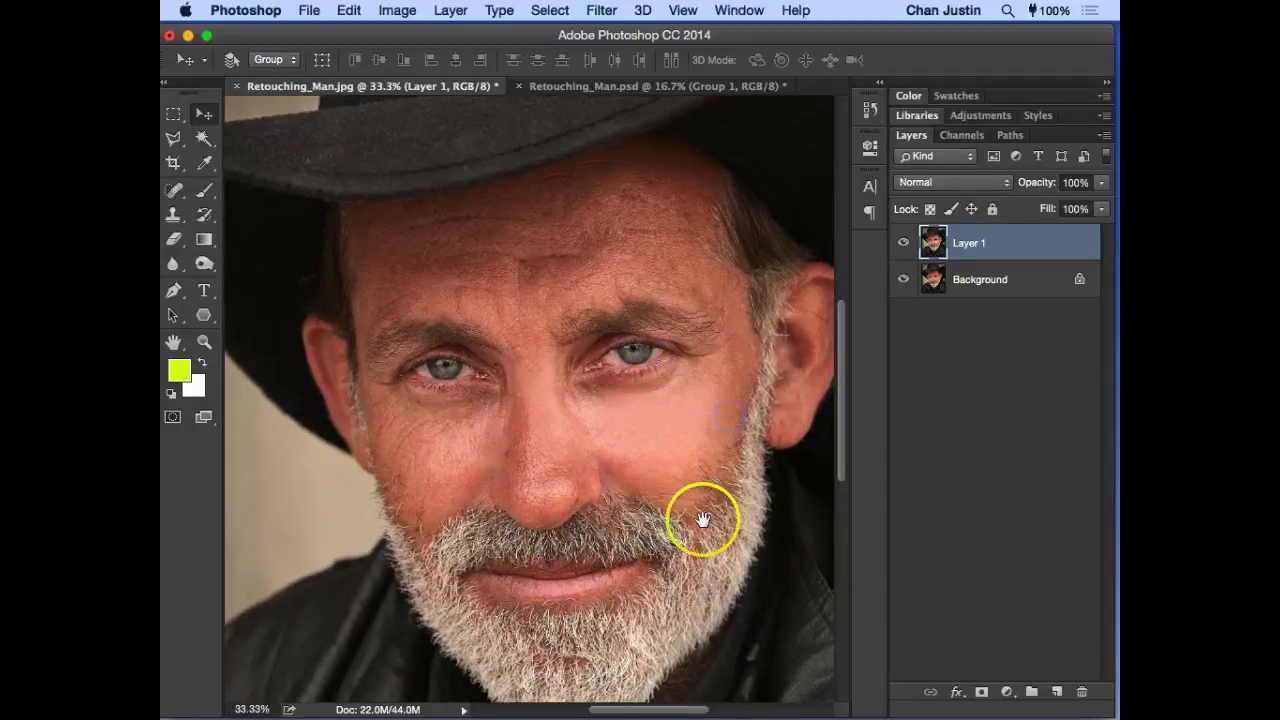
mouse_move(703, 525)
left_mouse_down()
mouse_move(711, 518)
mouse_move(689, 513)
left_mouse_up()
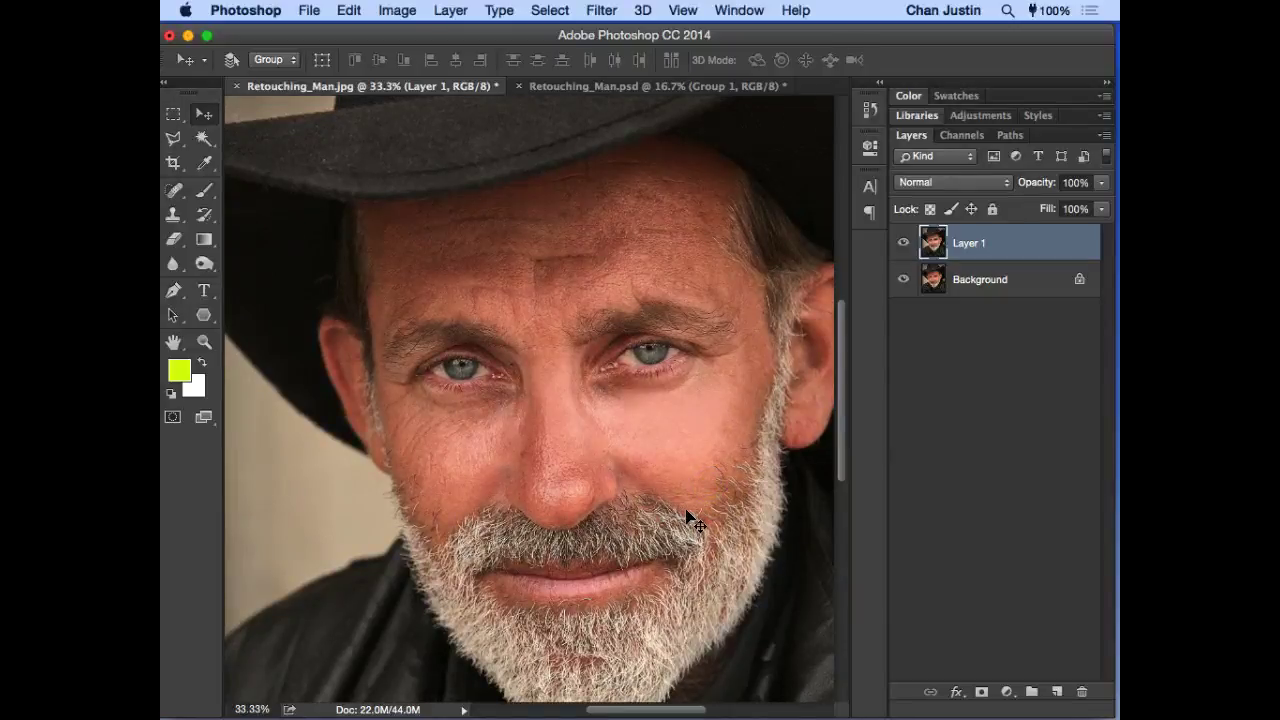
left_click(686, 510)
left_click_drag(702, 377, 689, 389)
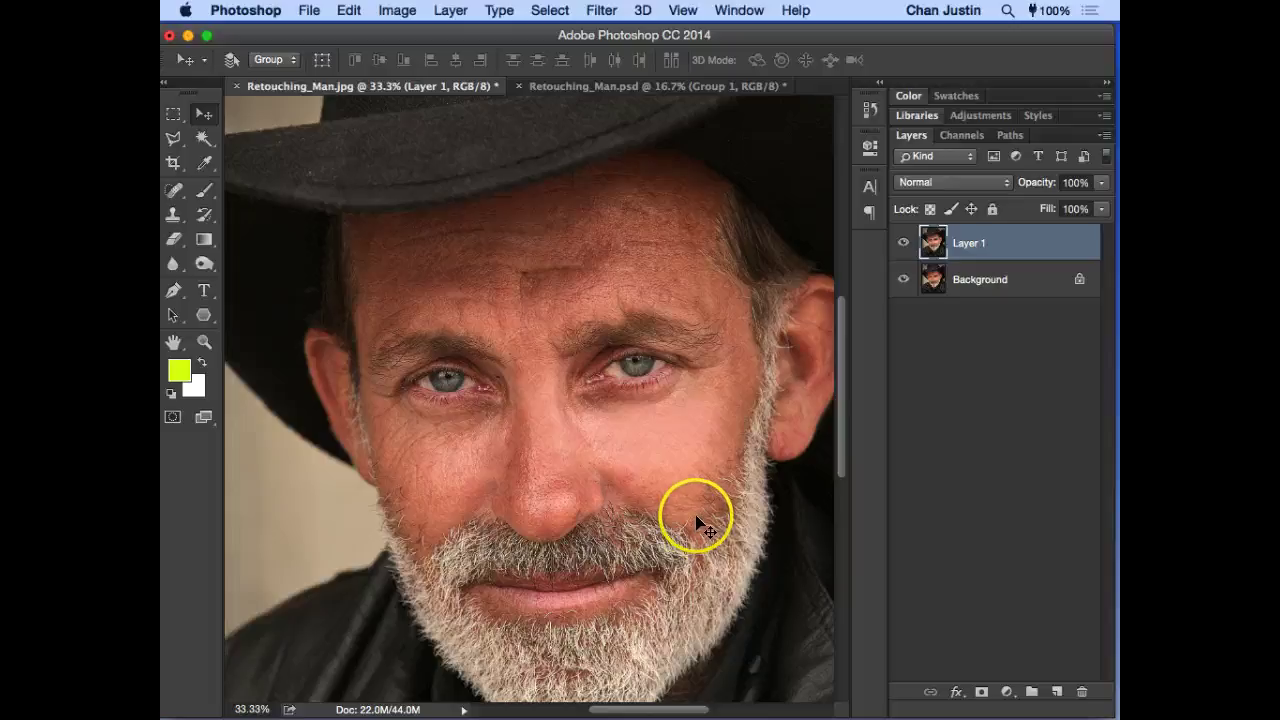
left_click_drag(700, 525, 700, 520)
left_click_drag(669, 426, 698, 385)
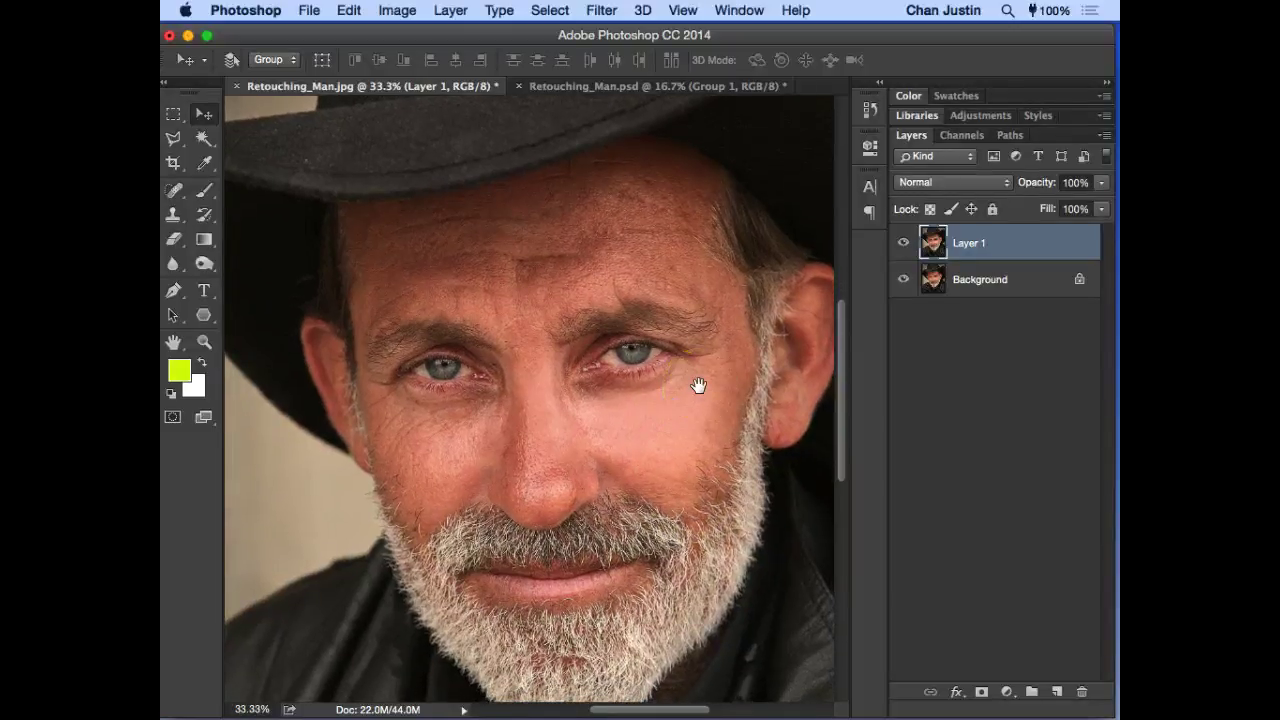
Step: Hide the retouched Layer 1 to compare it with the original portrait
key("super+minus")
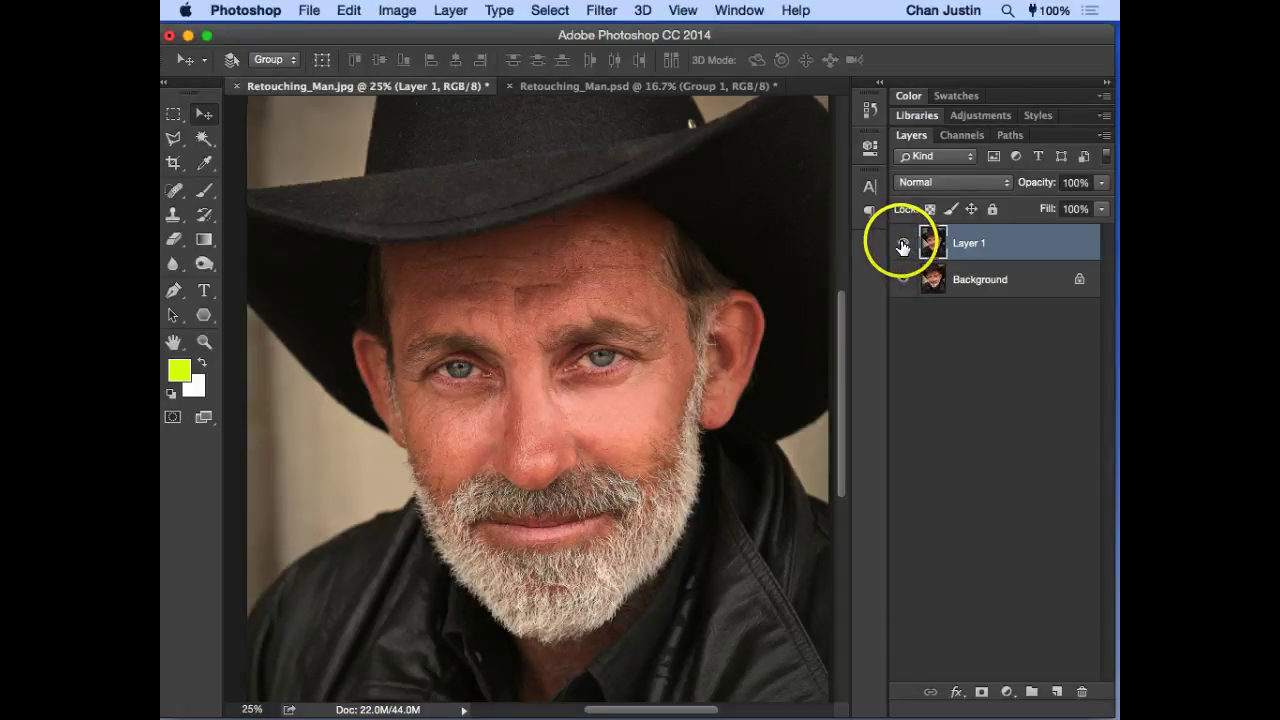
left_click(903, 244)
left_click(903, 244)
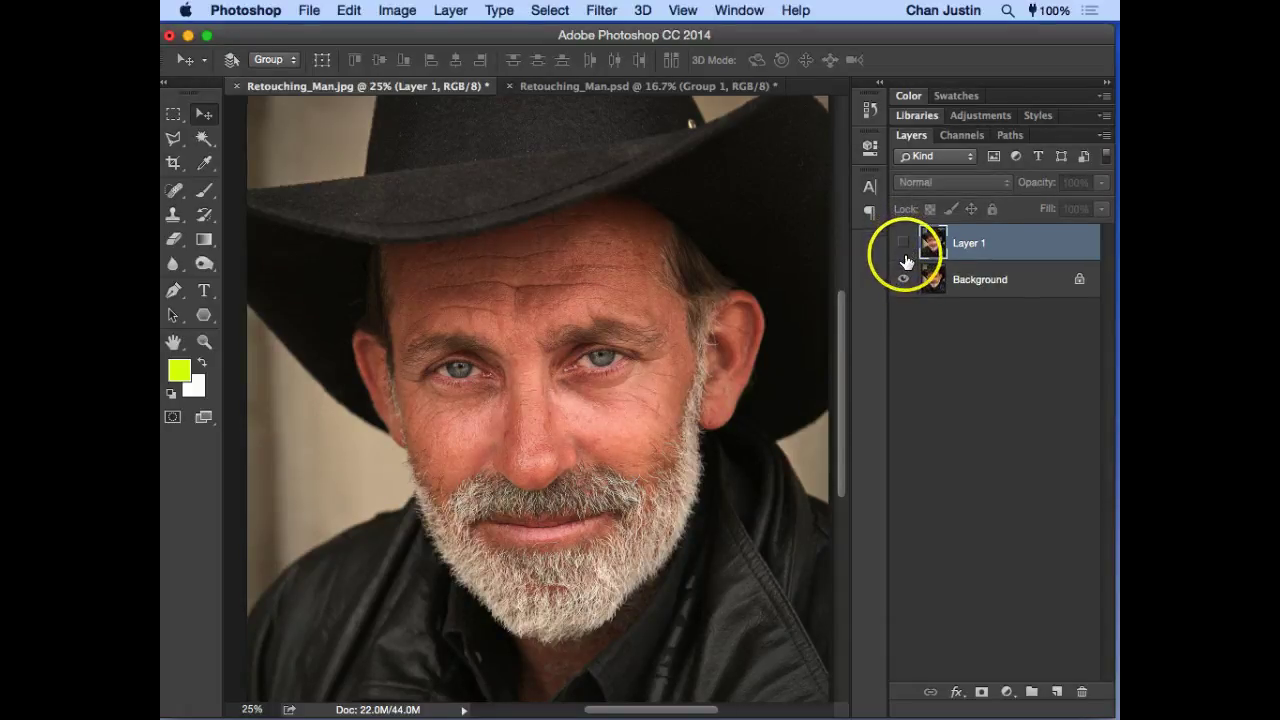
Step: Duplicate the Background layer and move the copy above Layer 1
left_click(945, 287)
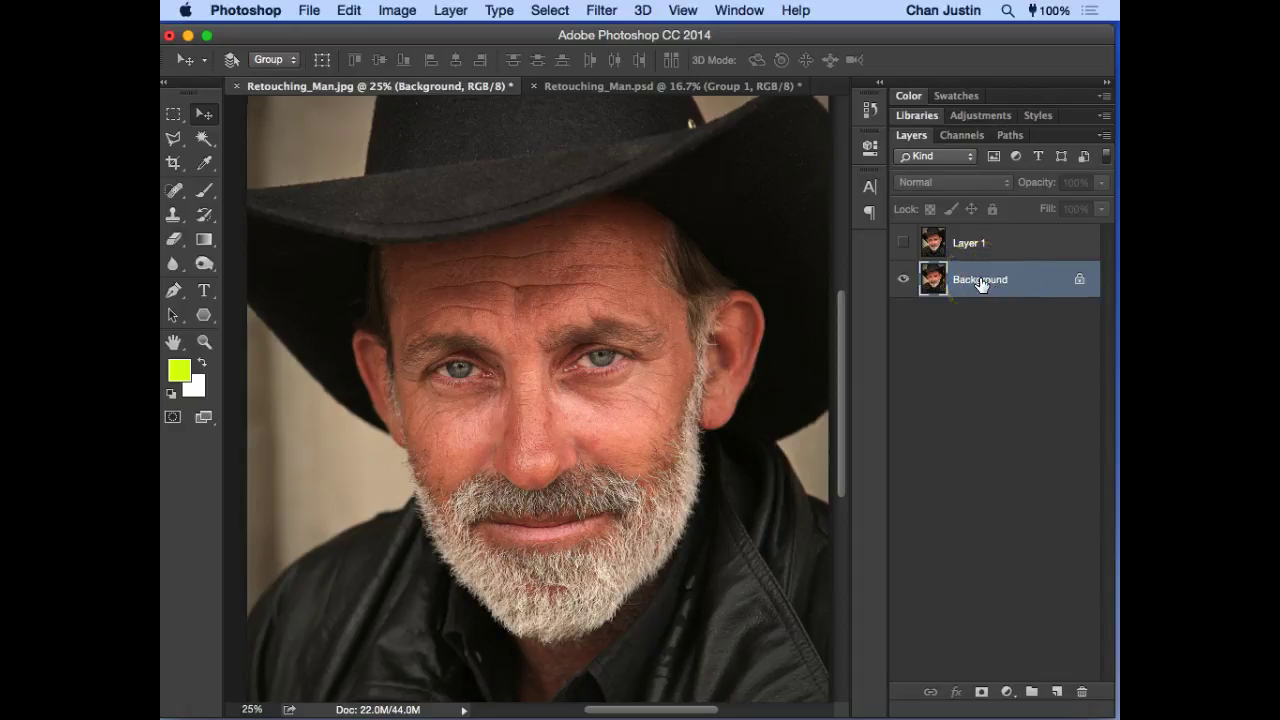
key("super+j")
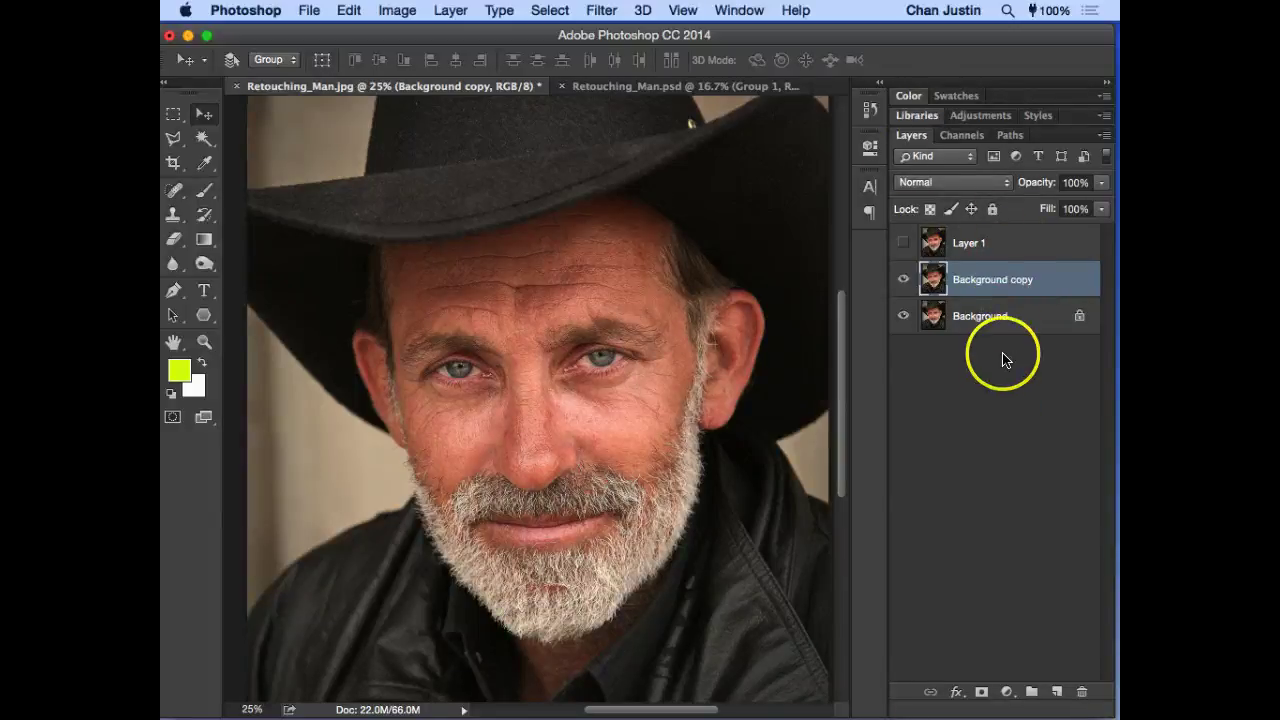
left_click_drag(991, 277, 988, 233)
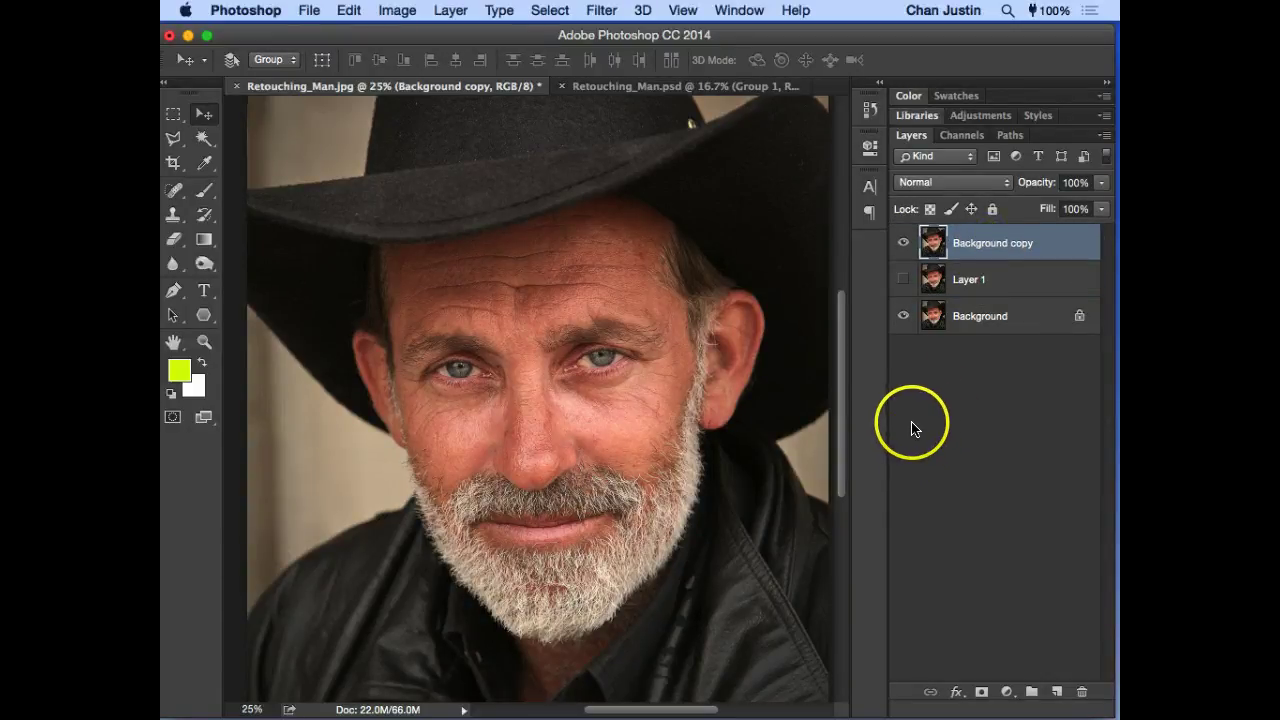
Step: Convert the Background copy layer for smart filters
left_click(607, 12)
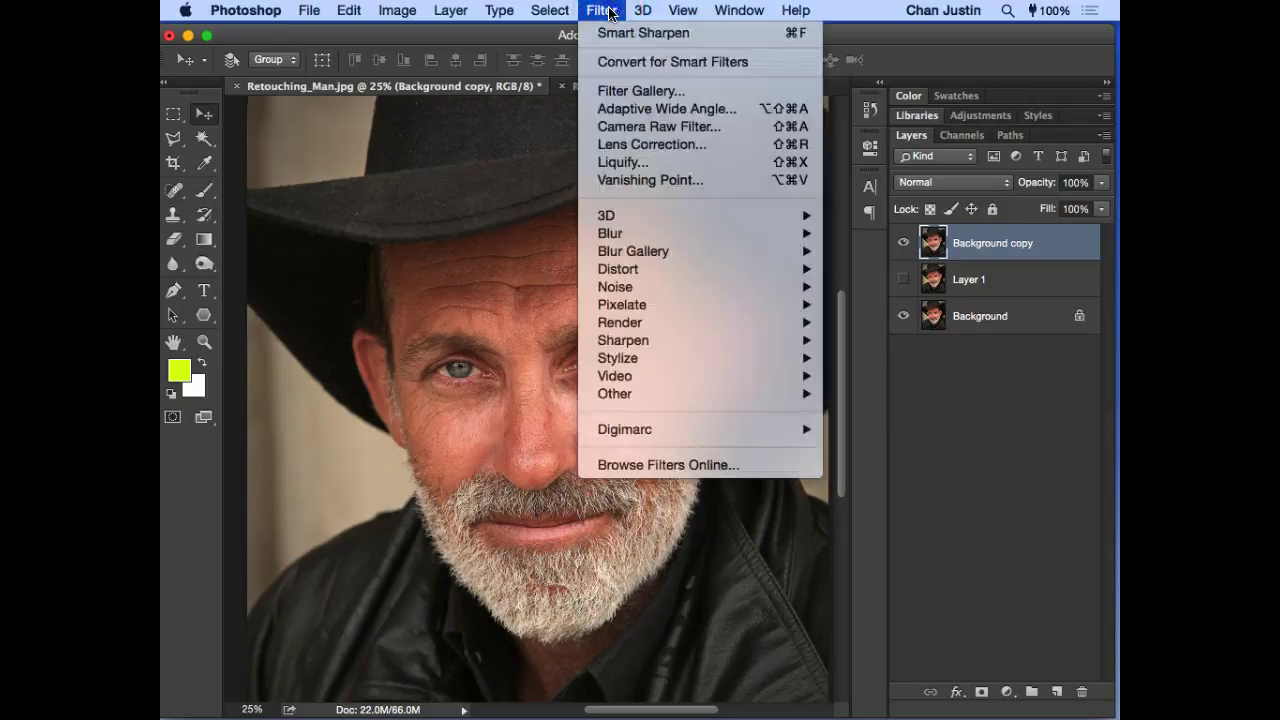
left_click(624, 62)
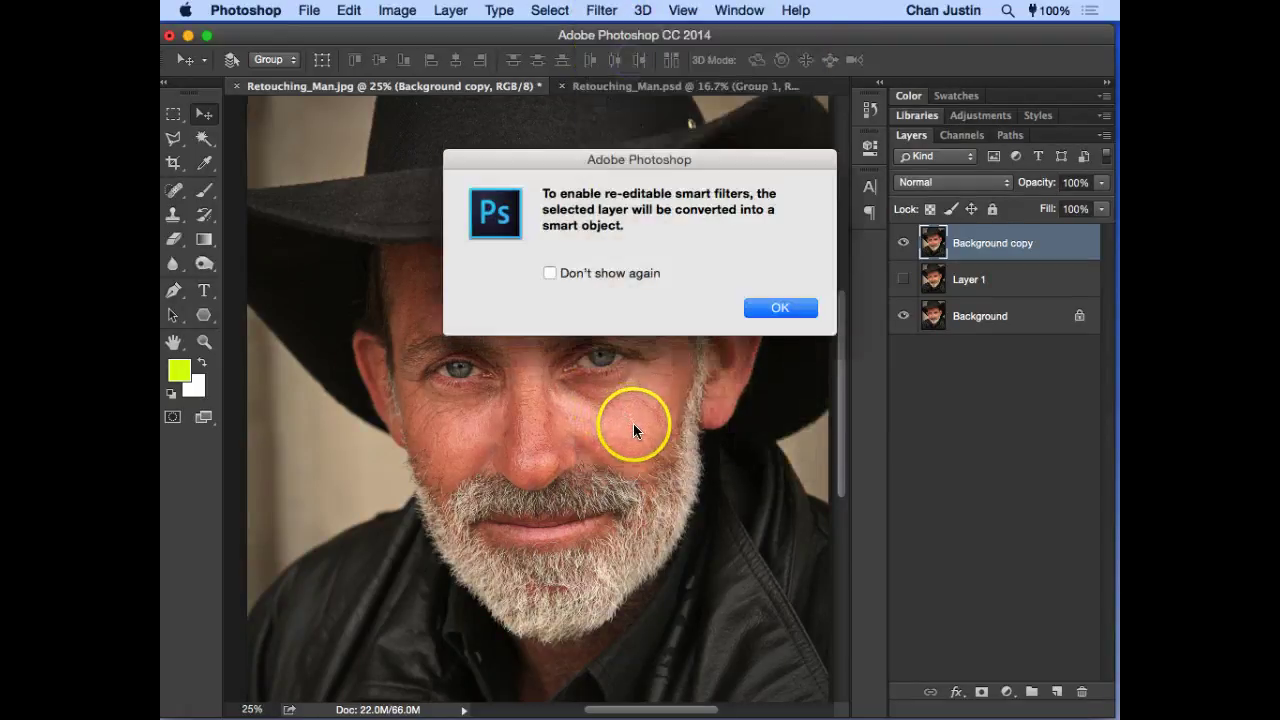
left_click(782, 308)
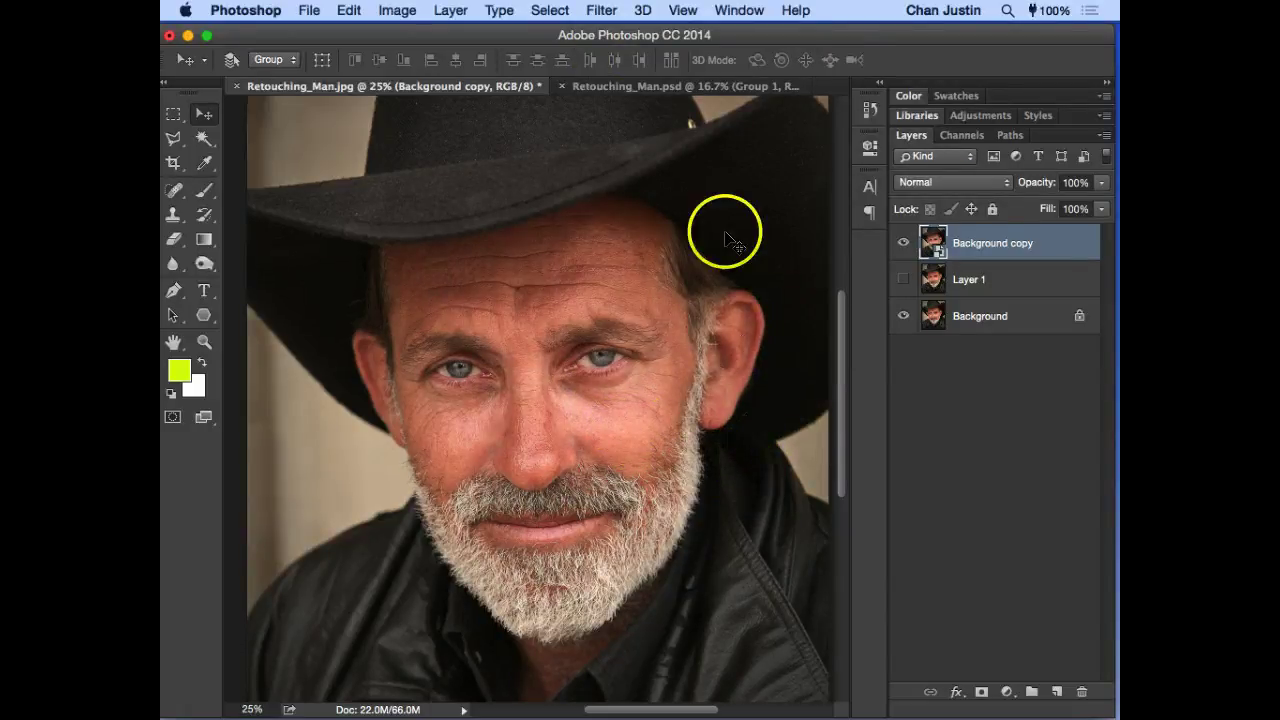
Step: Start a Gaussian Blur on the Background copy with a 3.1-pixel radius and compare the portrait with and without it
left_click(603, 10)
mouse_move(760, 236)
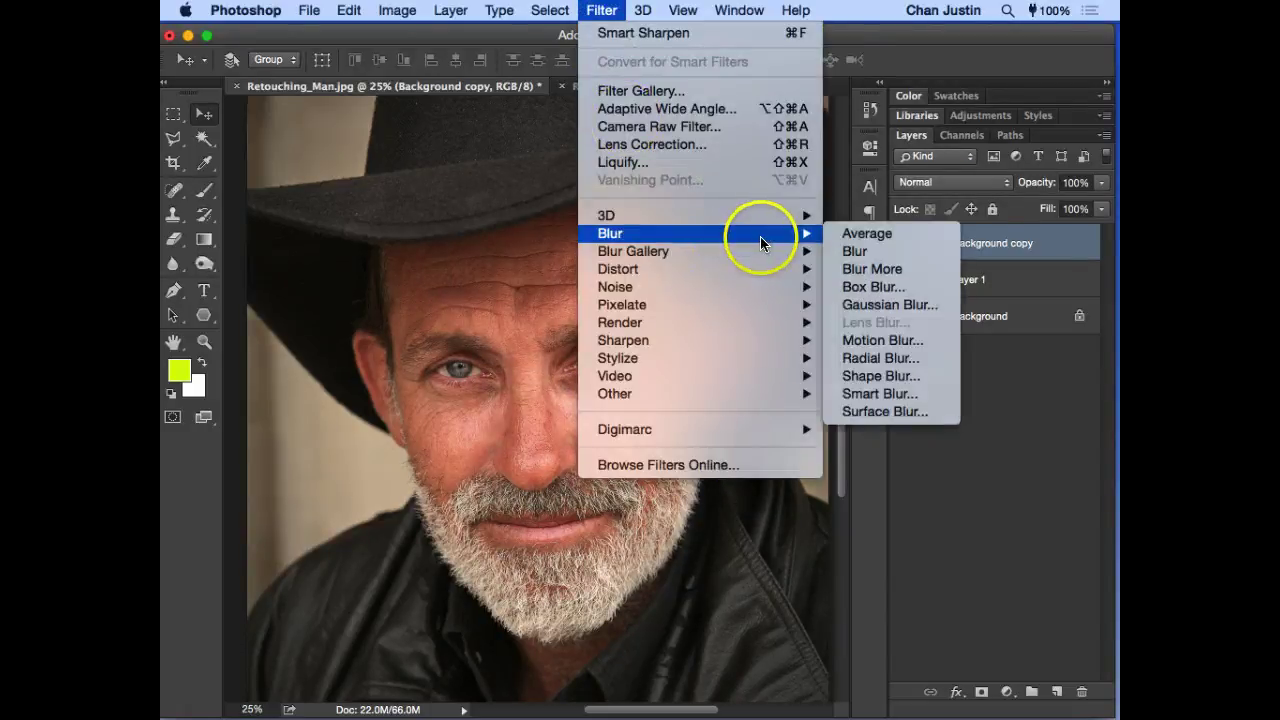
left_click(928, 305)
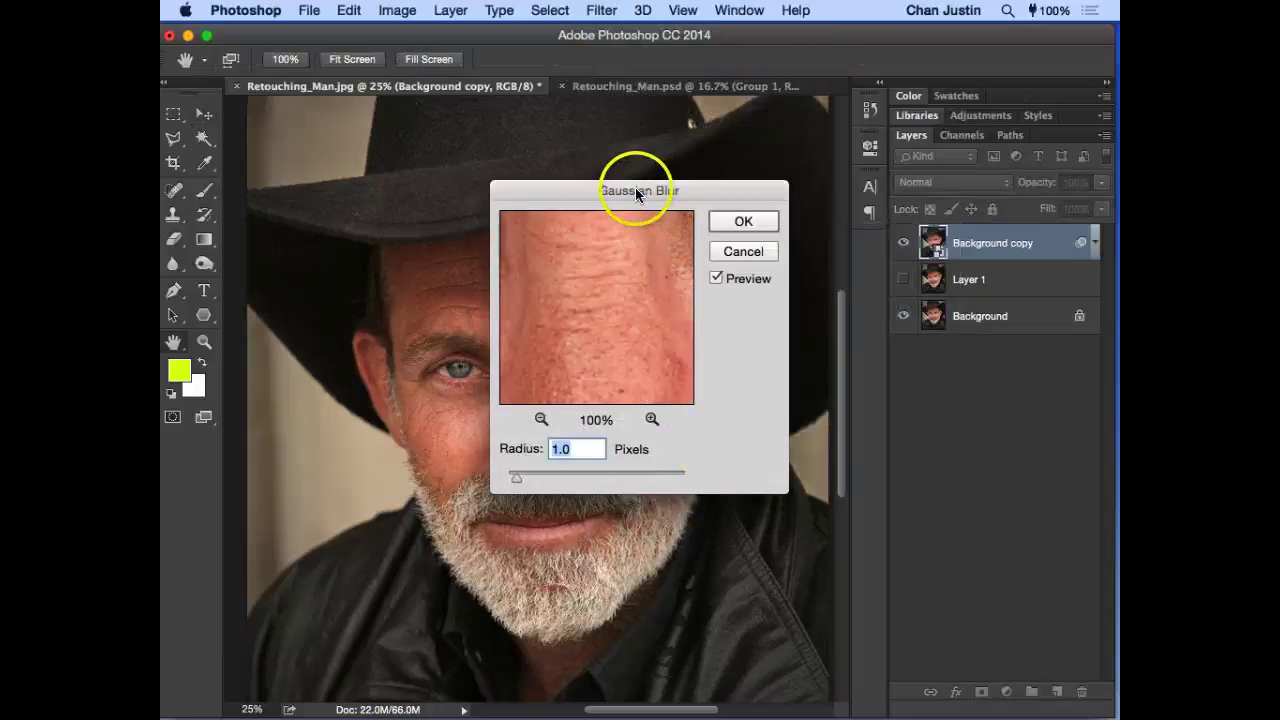
left_click_drag(637, 193, 895, 203)
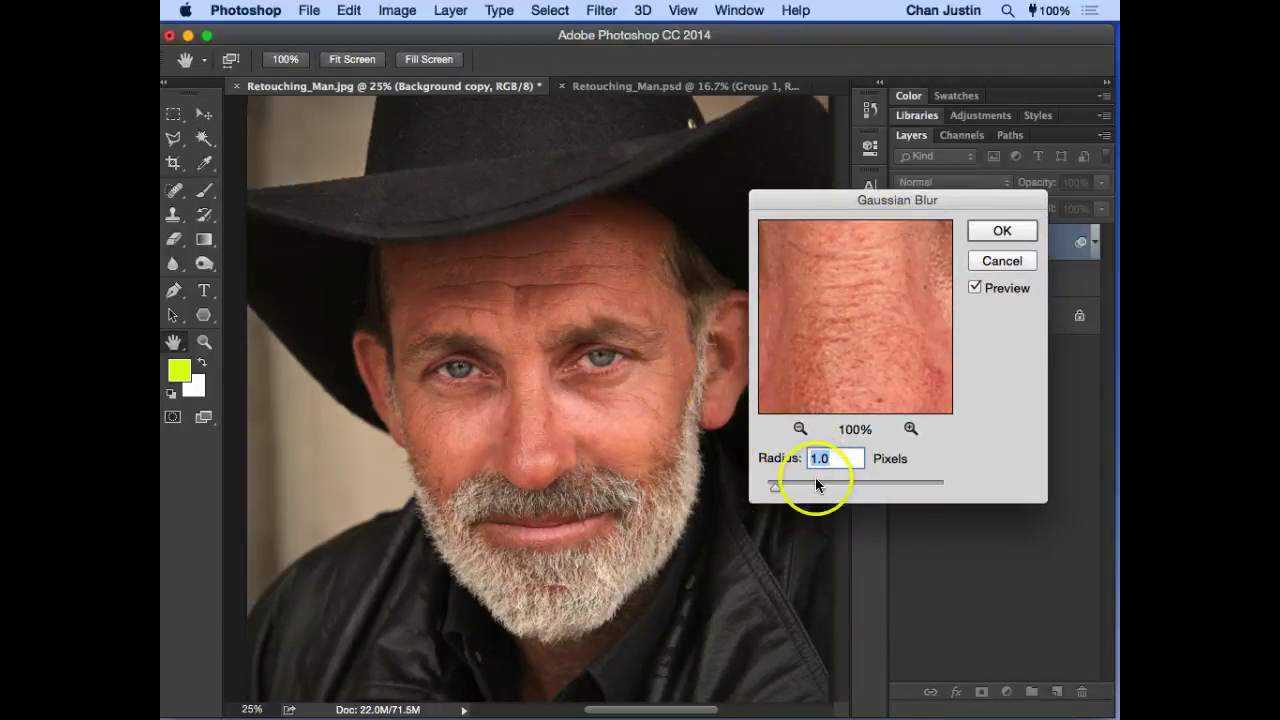
mouse_move(816, 484)
left_mouse_down()
mouse_move(833, 481)
mouse_move(793, 484)
left_mouse_up()
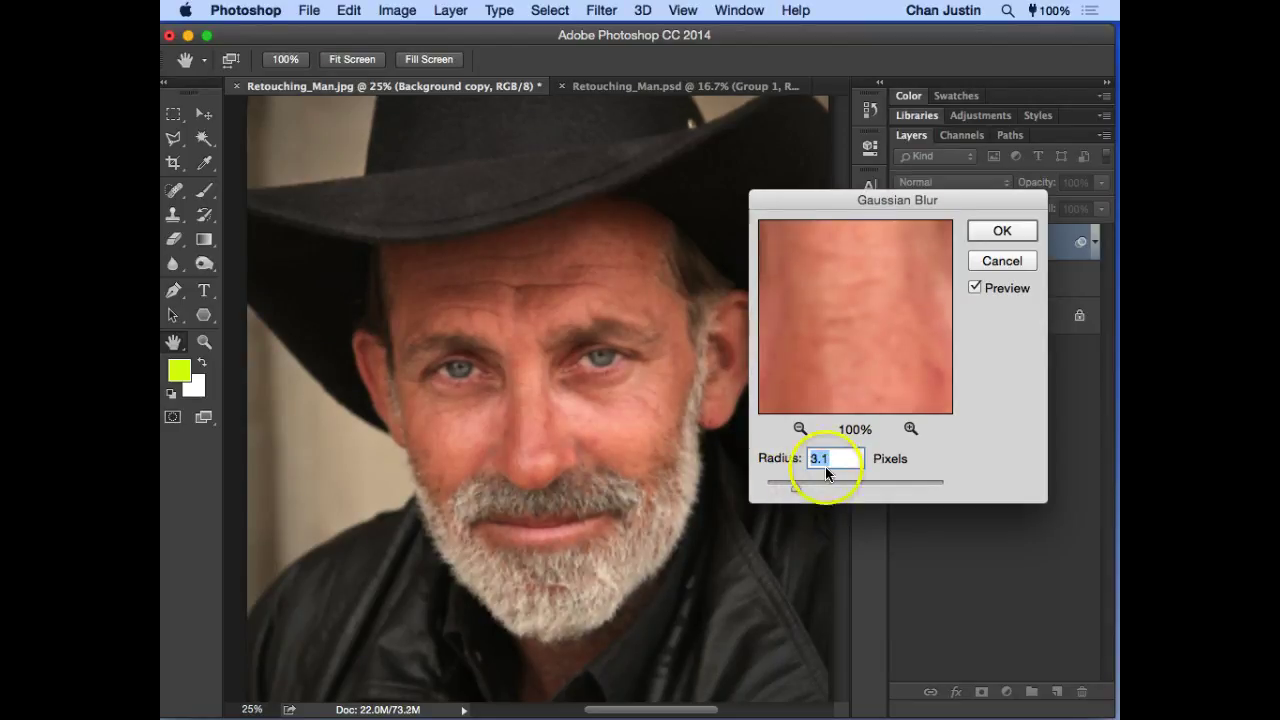
left_click(975, 289)
left_click(975, 289)
left_click(976, 288)
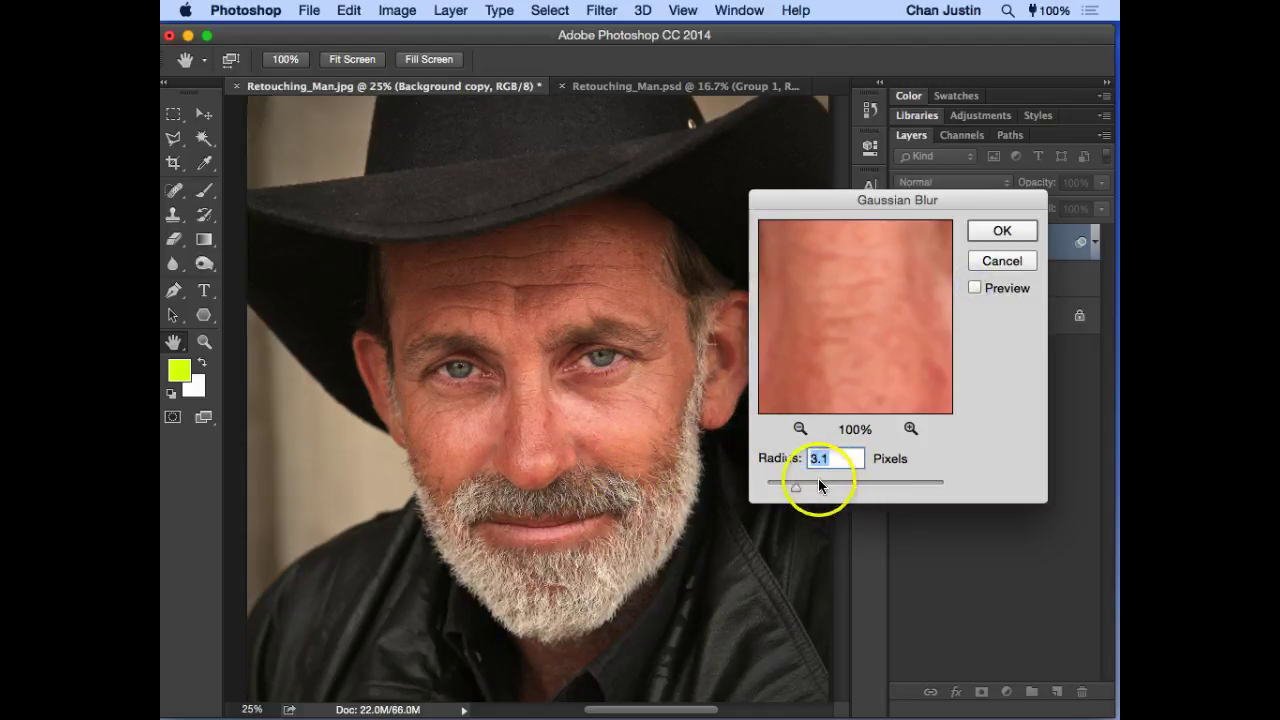
Step: Try Gaussian Blur radii of 7.8 and 7.0 pixels and inspect the effect on the nose and cheek skin
left_click_drag(811, 488, 827, 489)
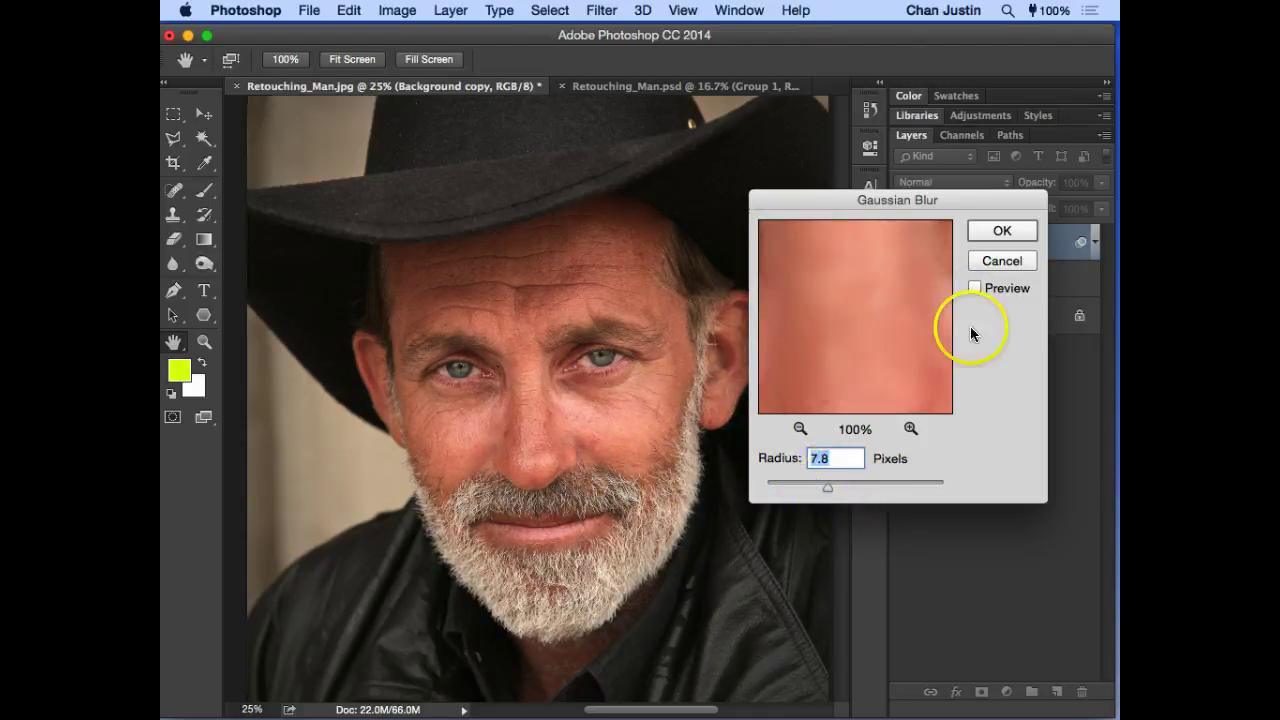
left_click(975, 288)
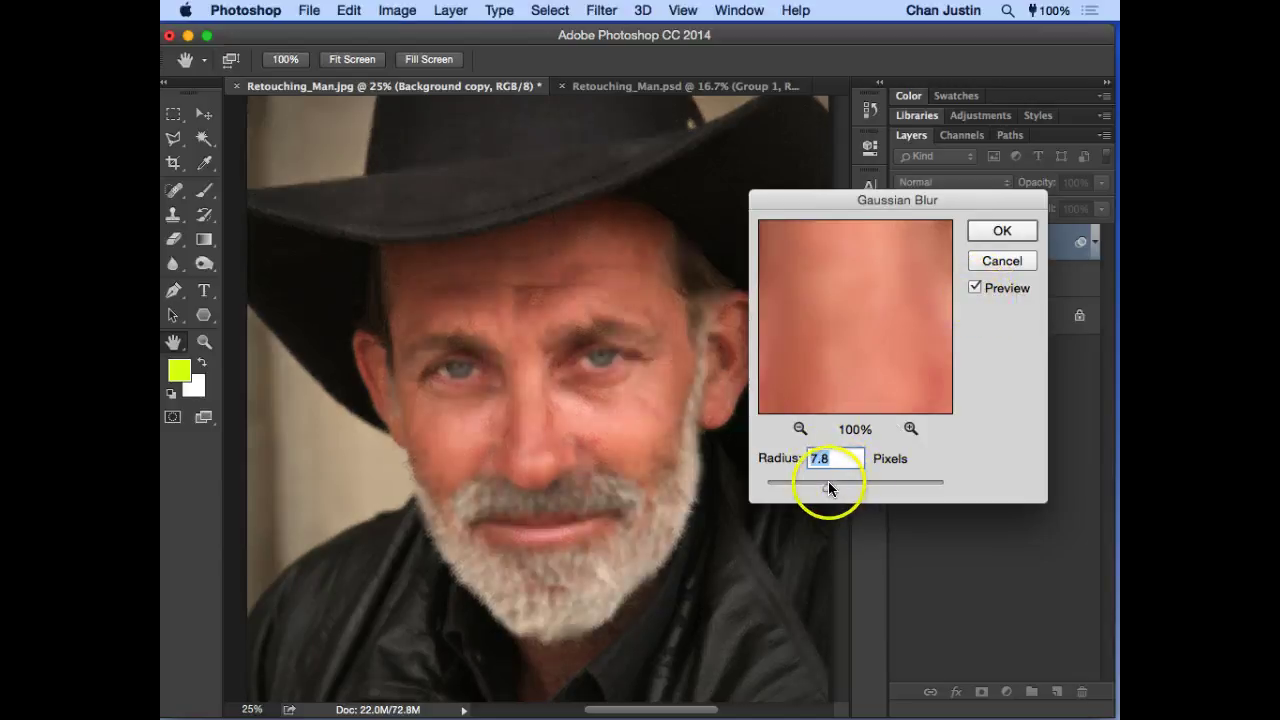
left_click_drag(822, 486, 823, 486)
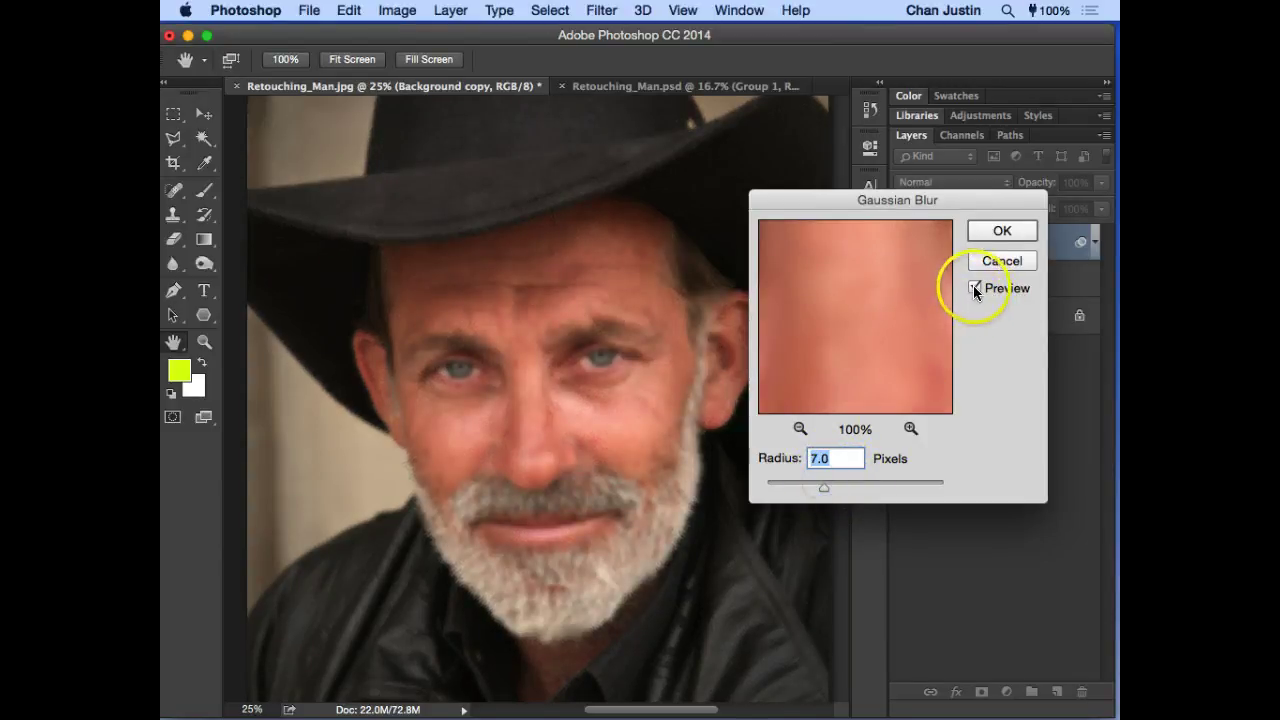
left_click(976, 288)
left_click(976, 288)
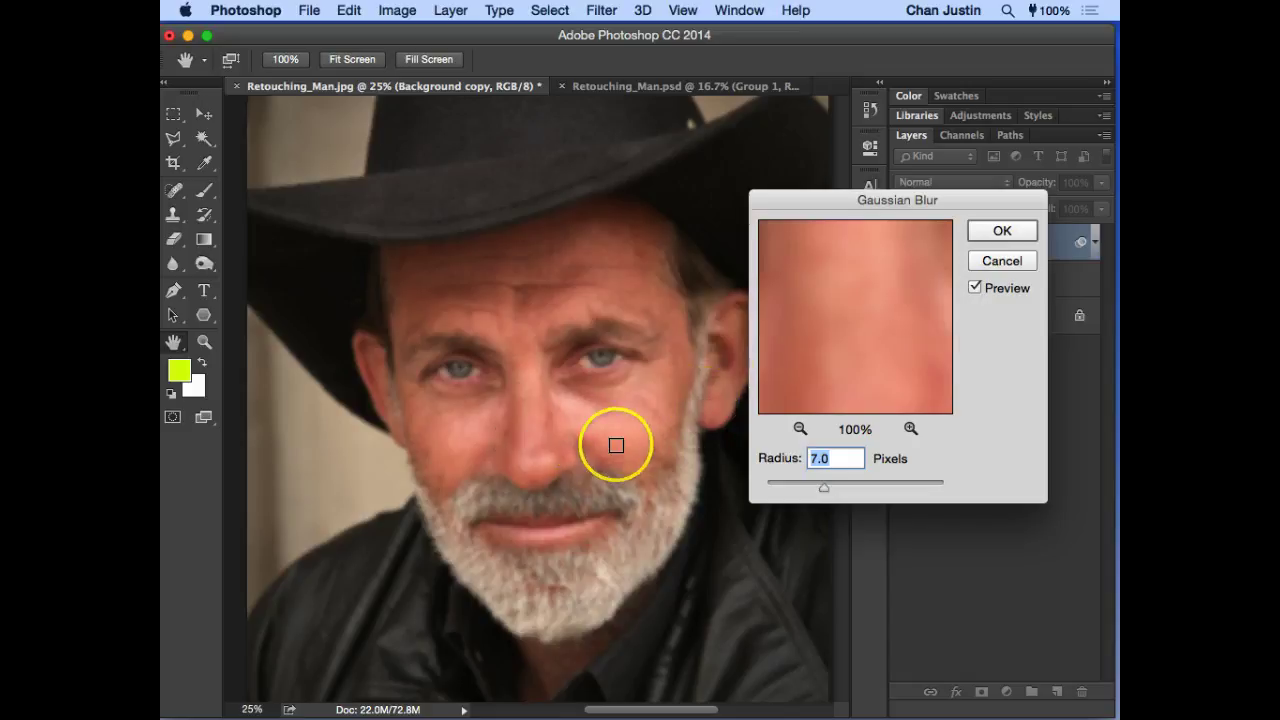
left_click_drag(902, 336, 802, 326)
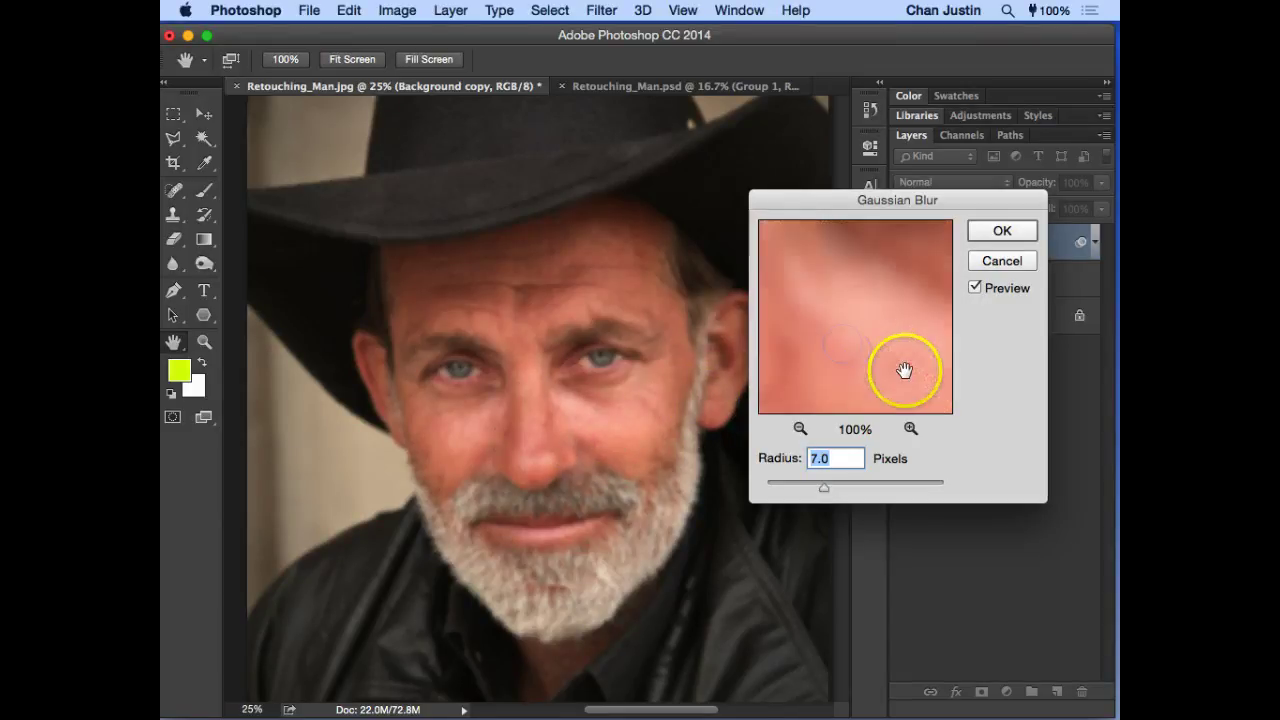
mouse_move(905, 368)
left_mouse_down()
mouse_move(848, 322)
mouse_move(909, 360)
mouse_move(901, 353)
left_mouse_up()
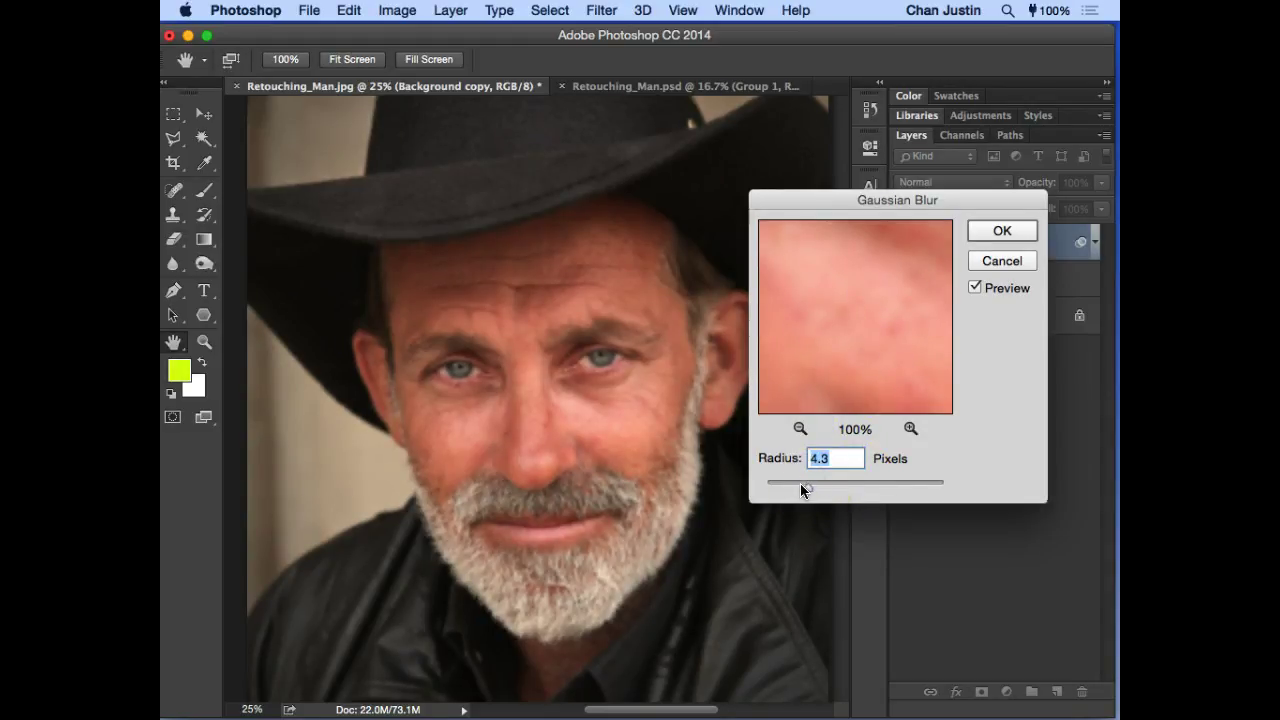
Step: Apply the Gaussian Blur with a radius of 3.4 pixels
left_click_drag(800, 488, 798, 487)
left_click_drag(871, 337, 961, 258)
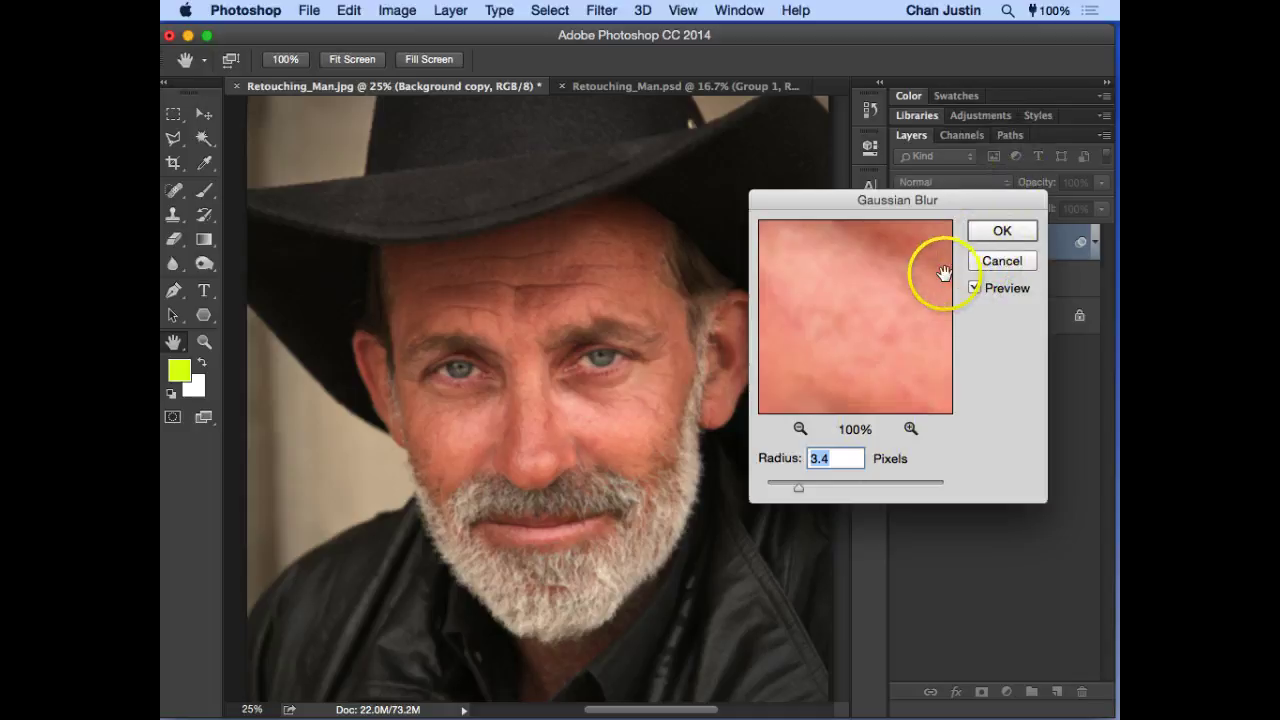
left_click(1000, 231)
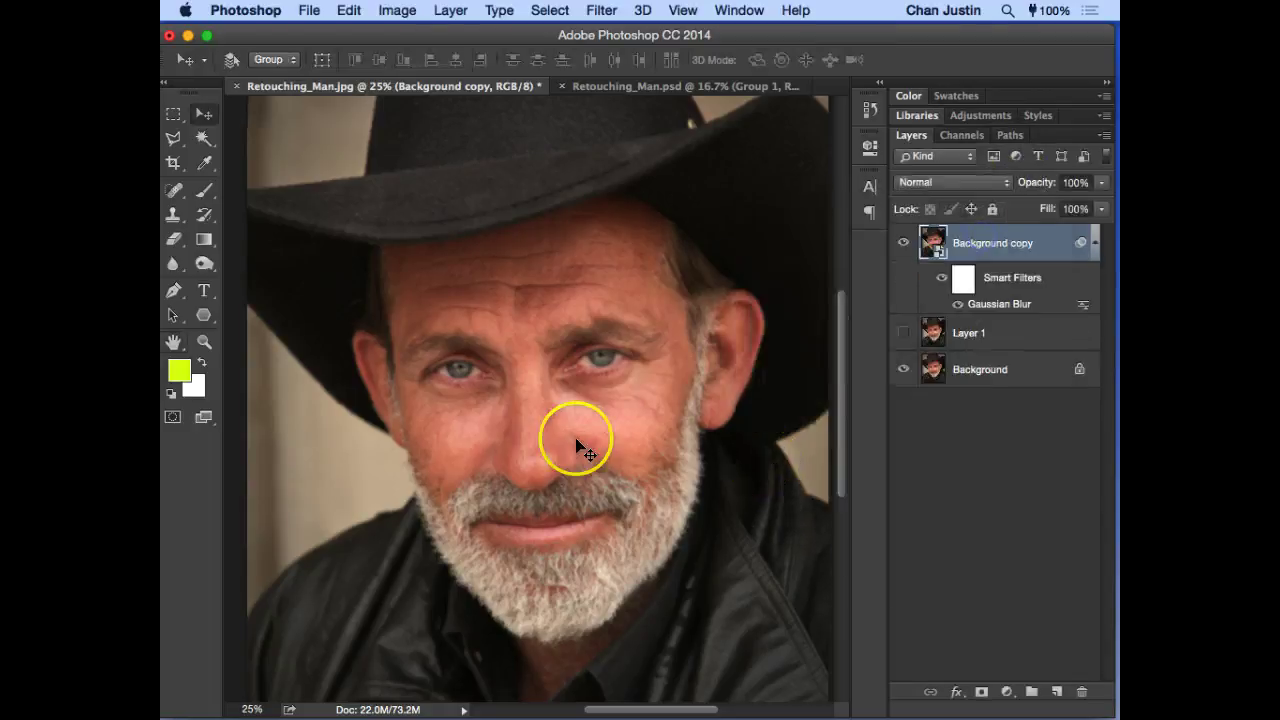
Step: Collapse the smart filter list of the Background copy and add a white layer mask to that layer
scroll(645, 380, "down", 3)
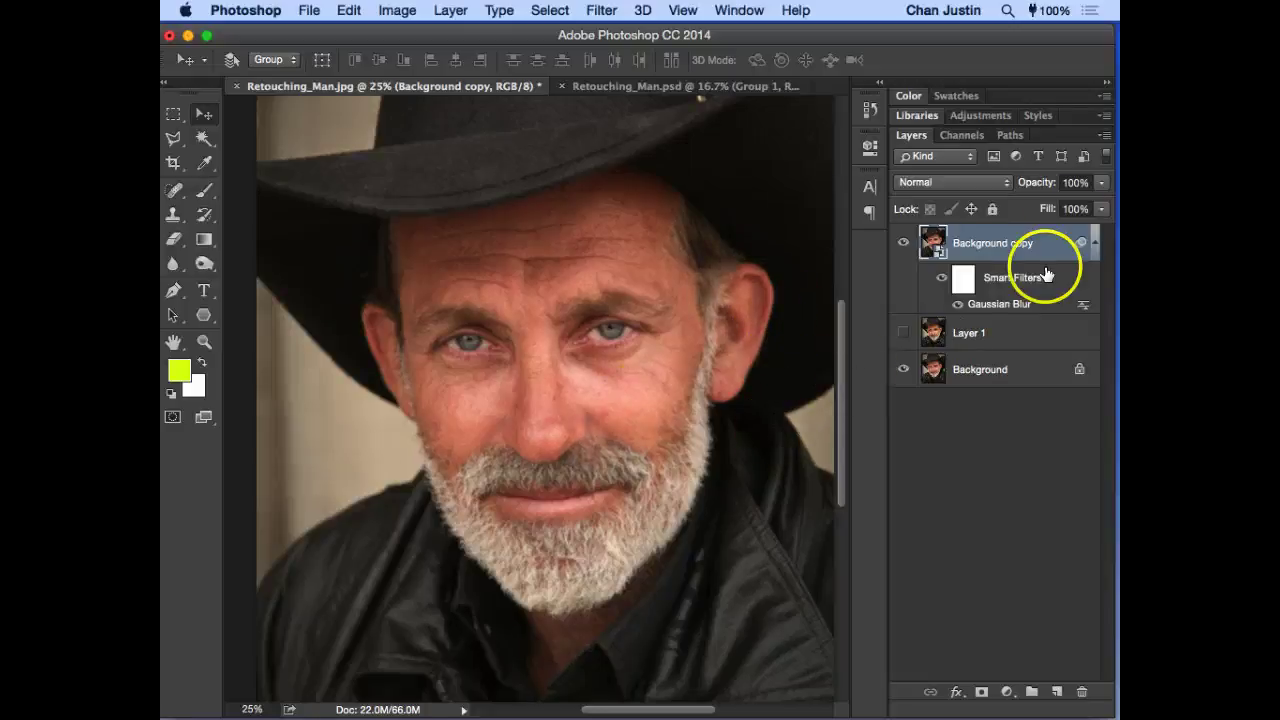
left_click(1095, 246)
left_click(1096, 246)
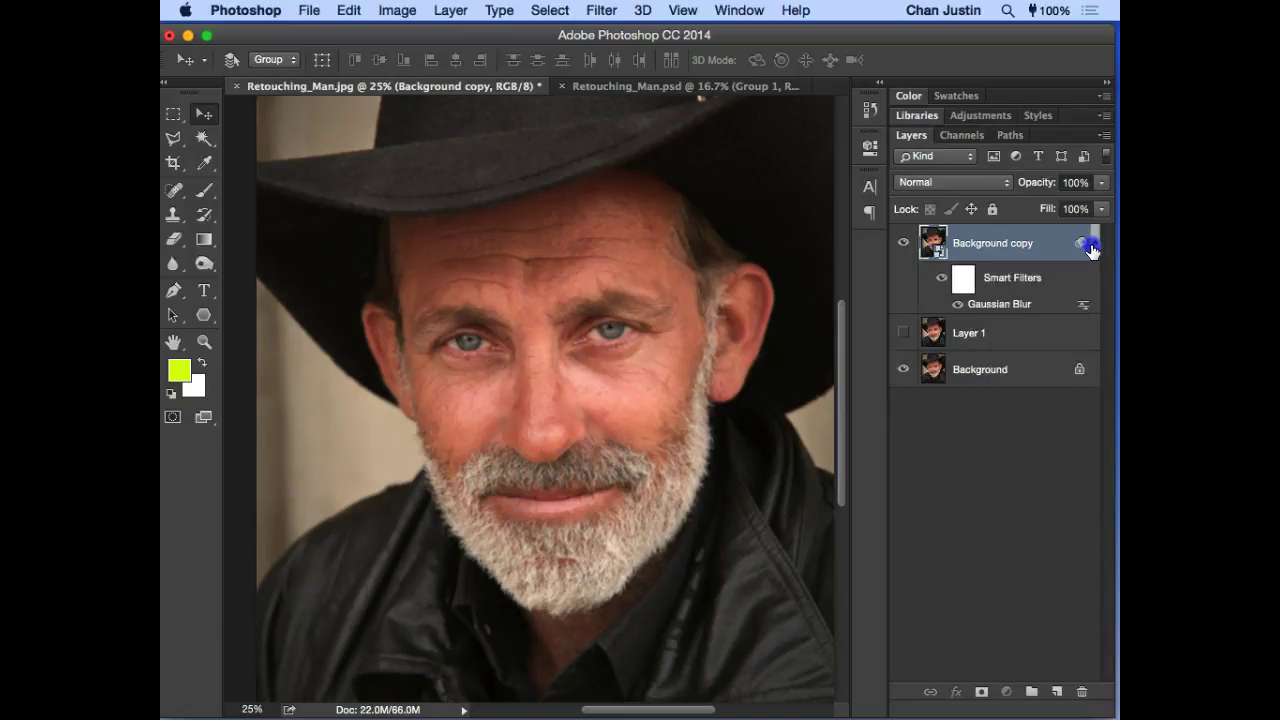
left_click(1096, 246)
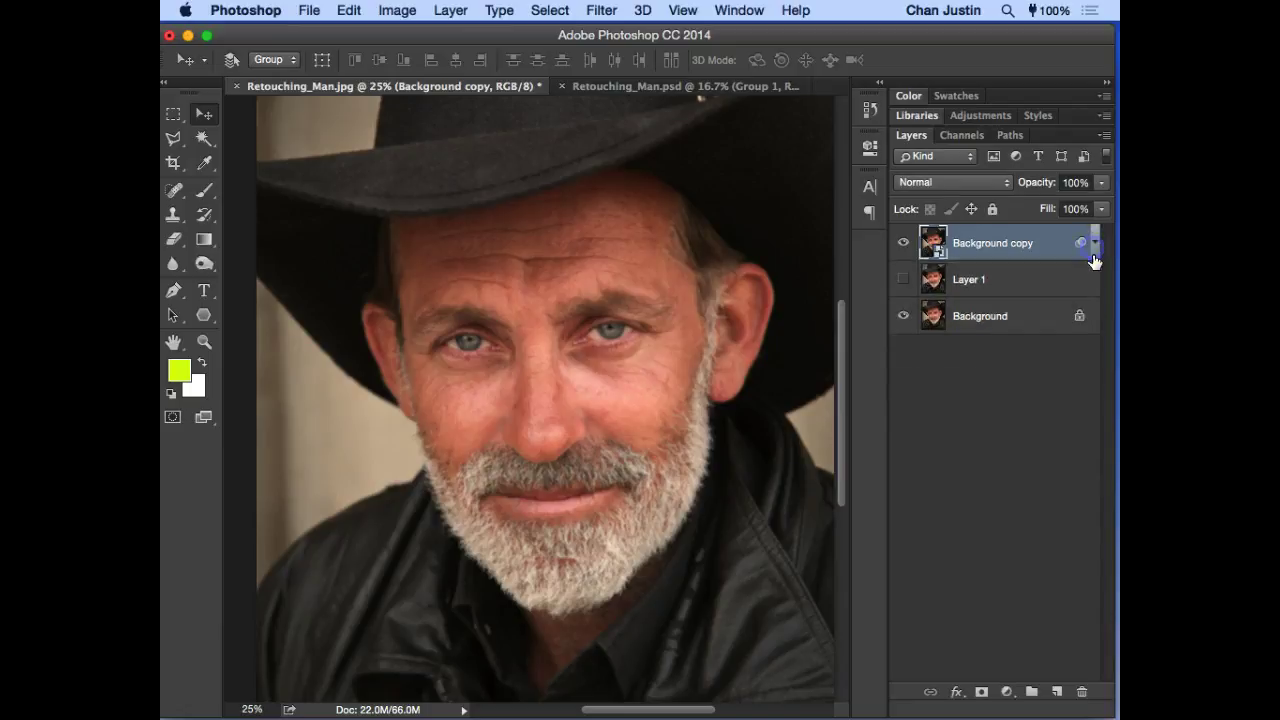
left_click(981, 692)
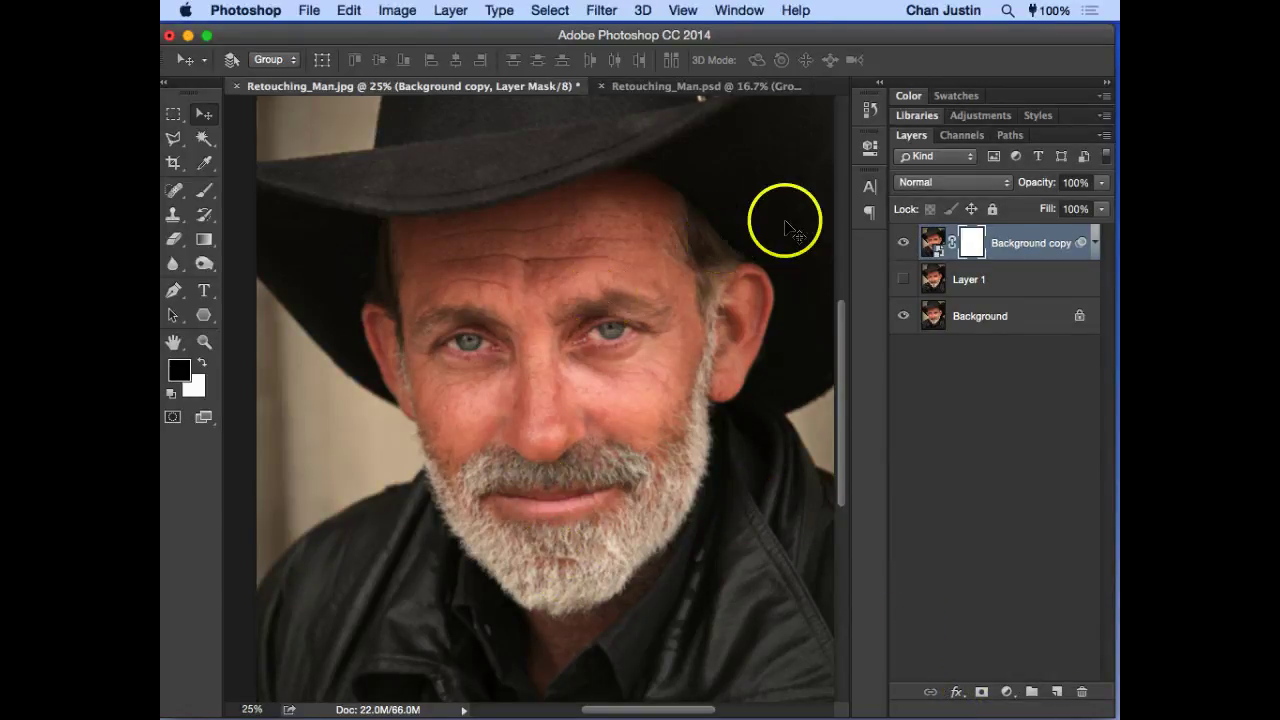
right_click(968, 244)
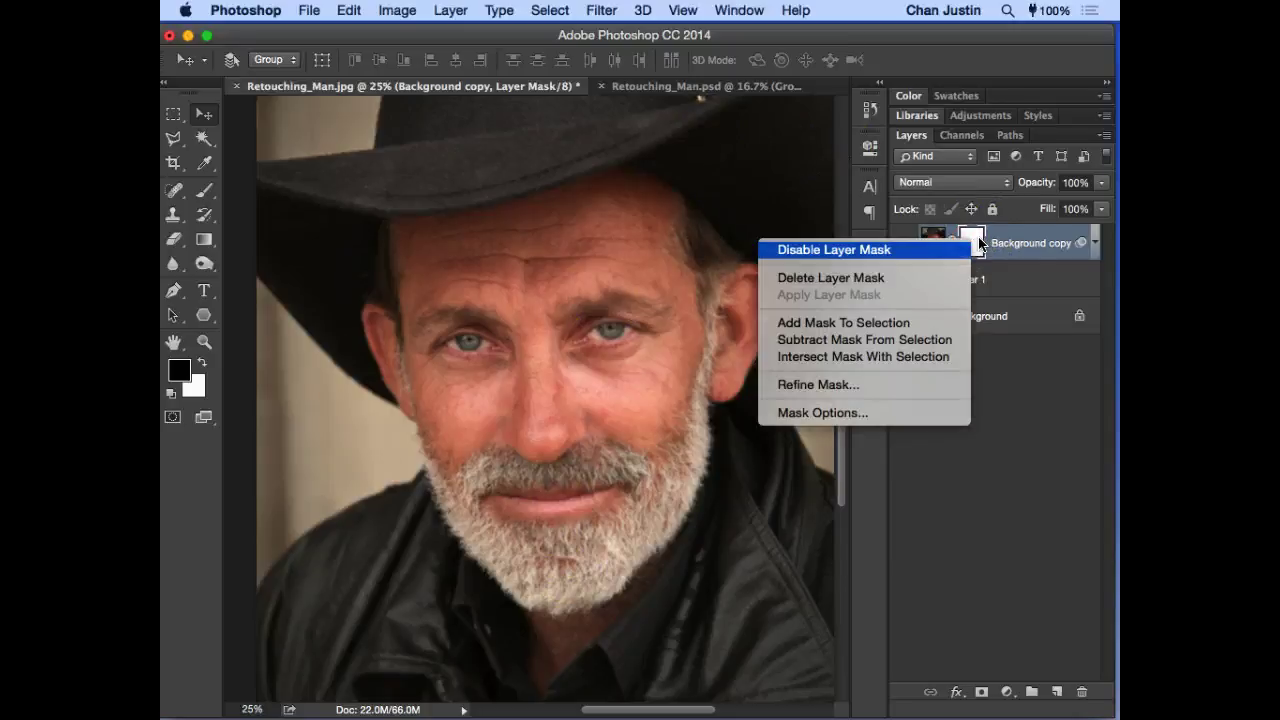
left_click(1026, 250)
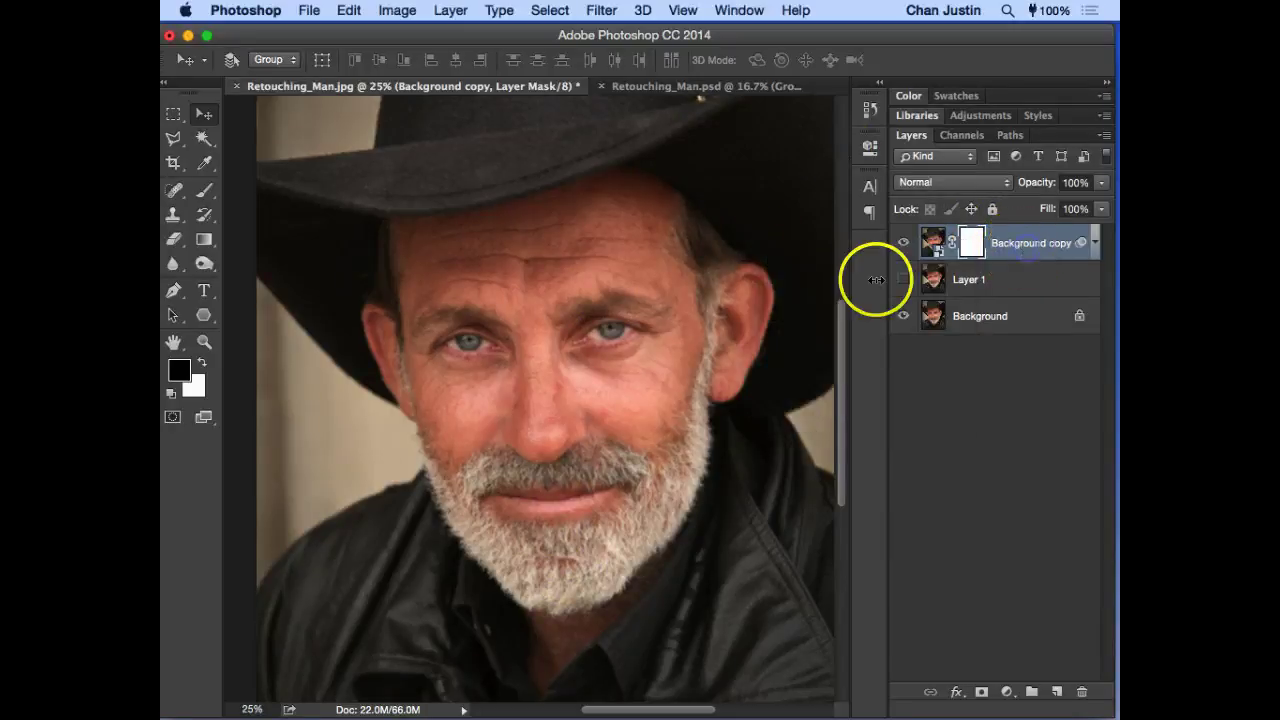
left_click(546, 12)
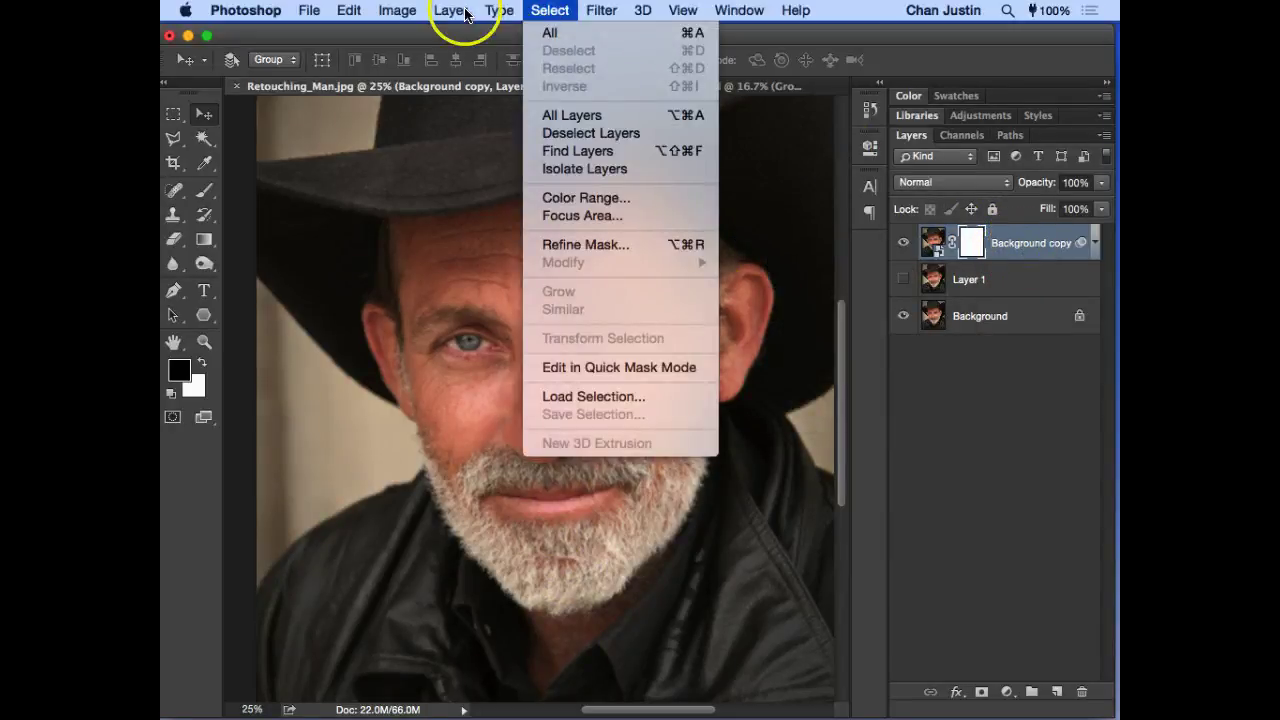
mouse_move(453, 10)
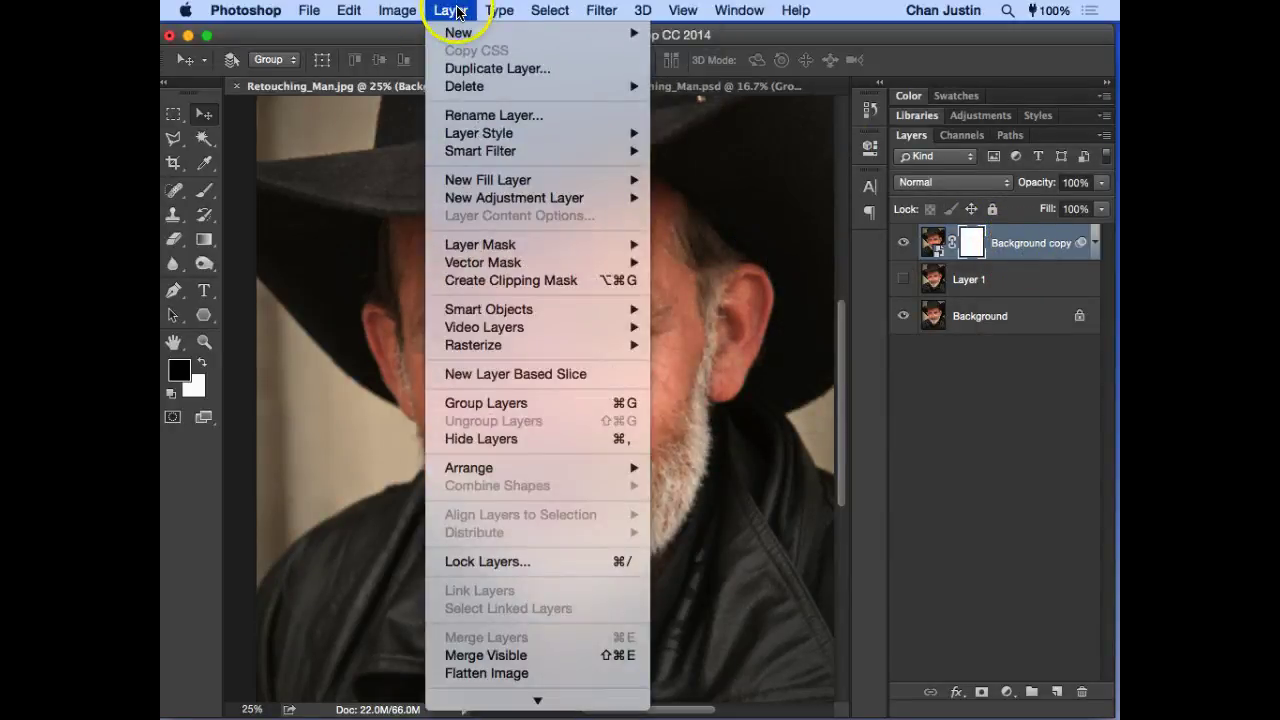
mouse_move(397, 10)
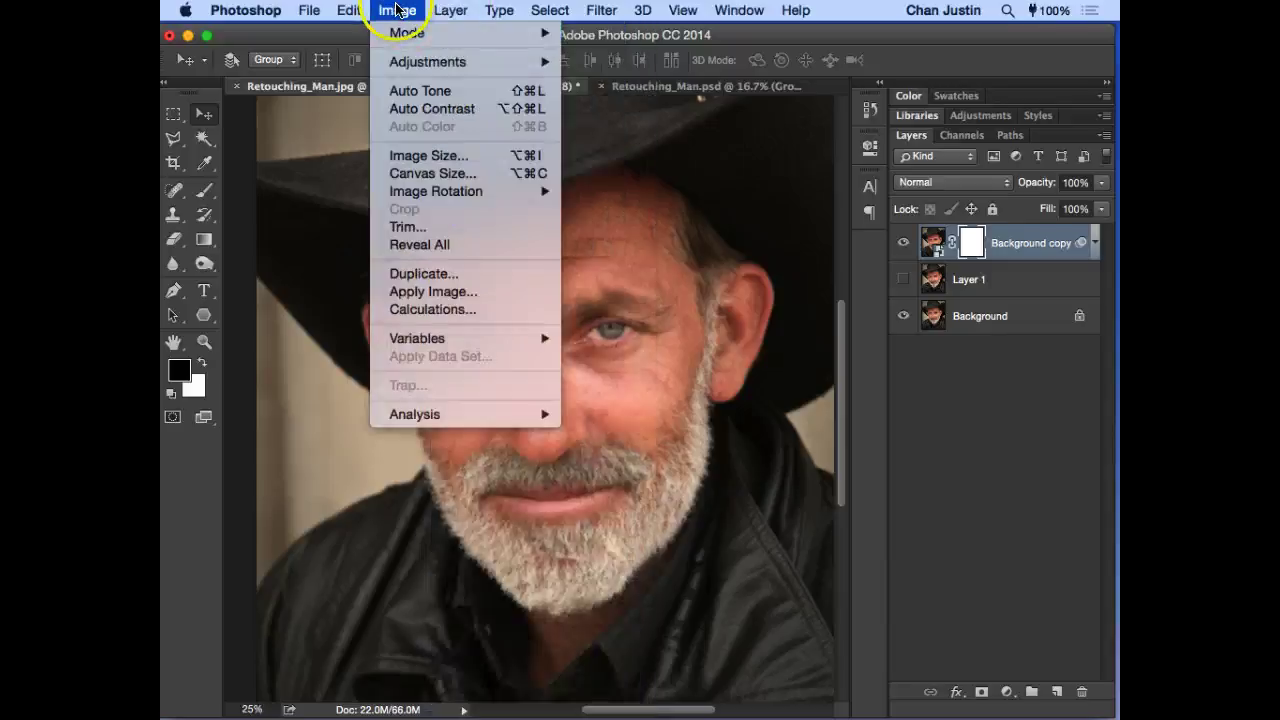
mouse_move(345, 10)
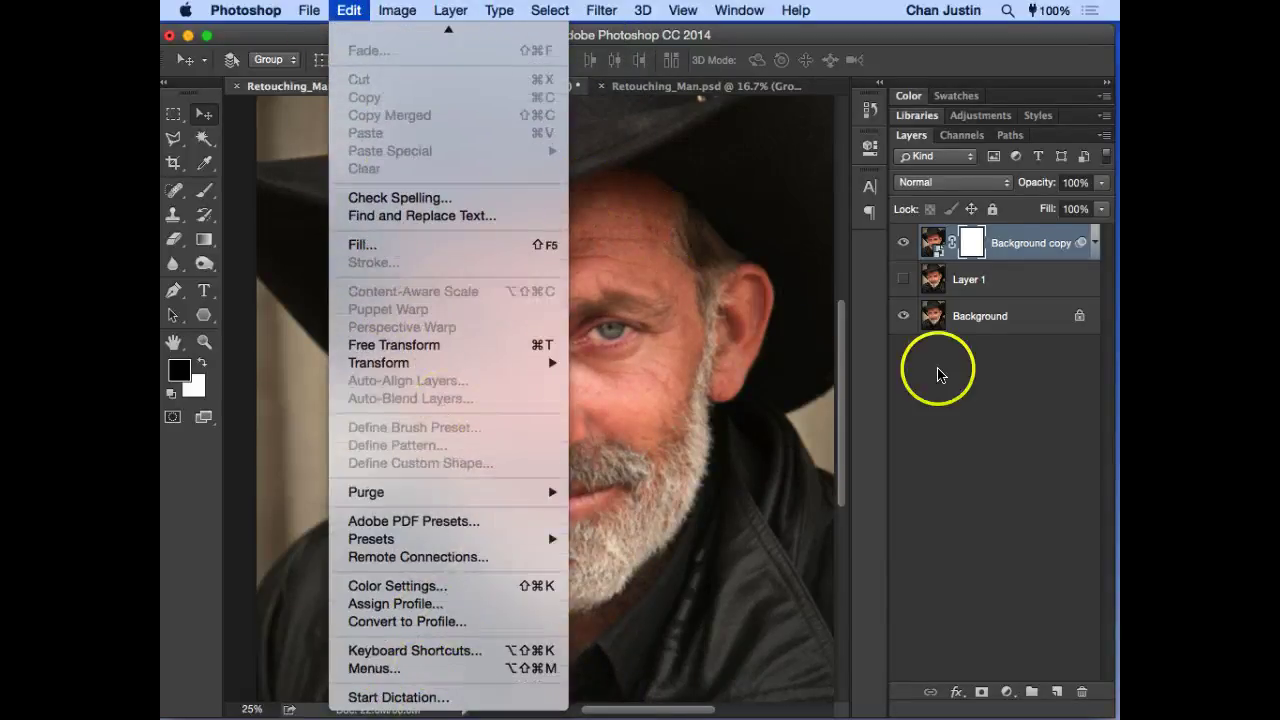
left_click(991, 377)
Step: Invert the Background copy's layer mask several times to compare the blurred and hidden states, leaving the mask black
left_click(971, 238)
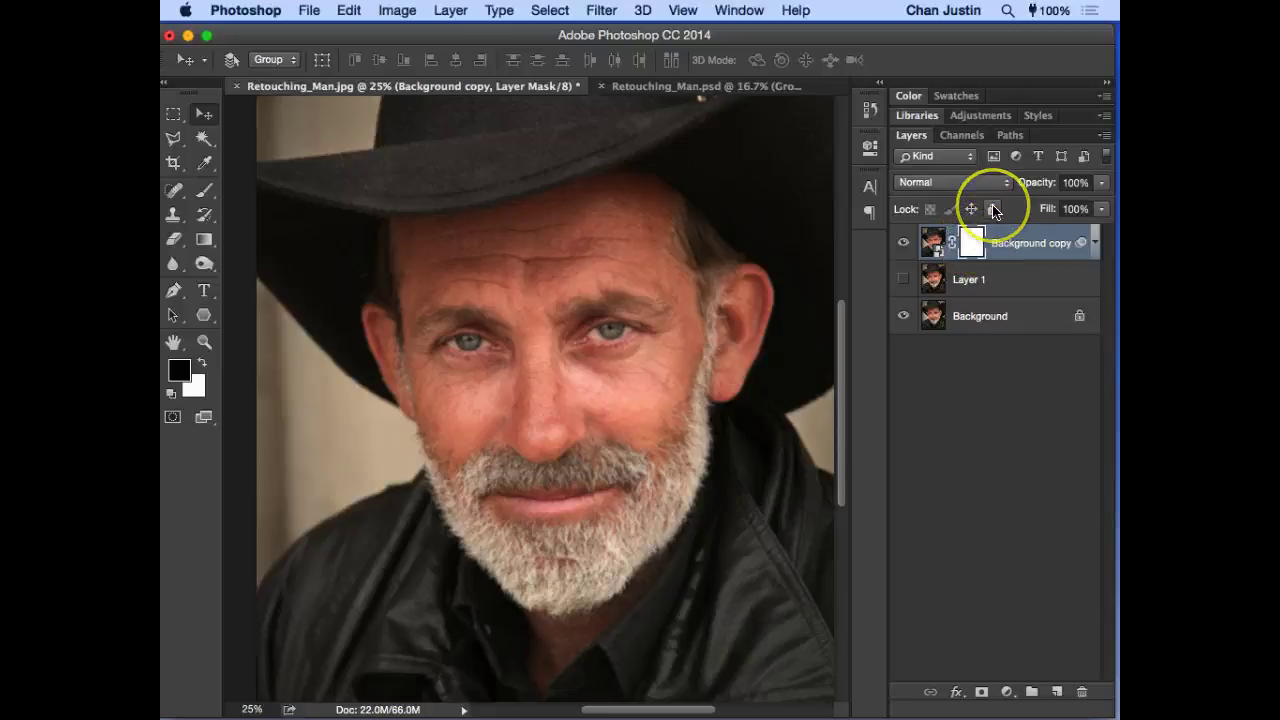
key("super+i")
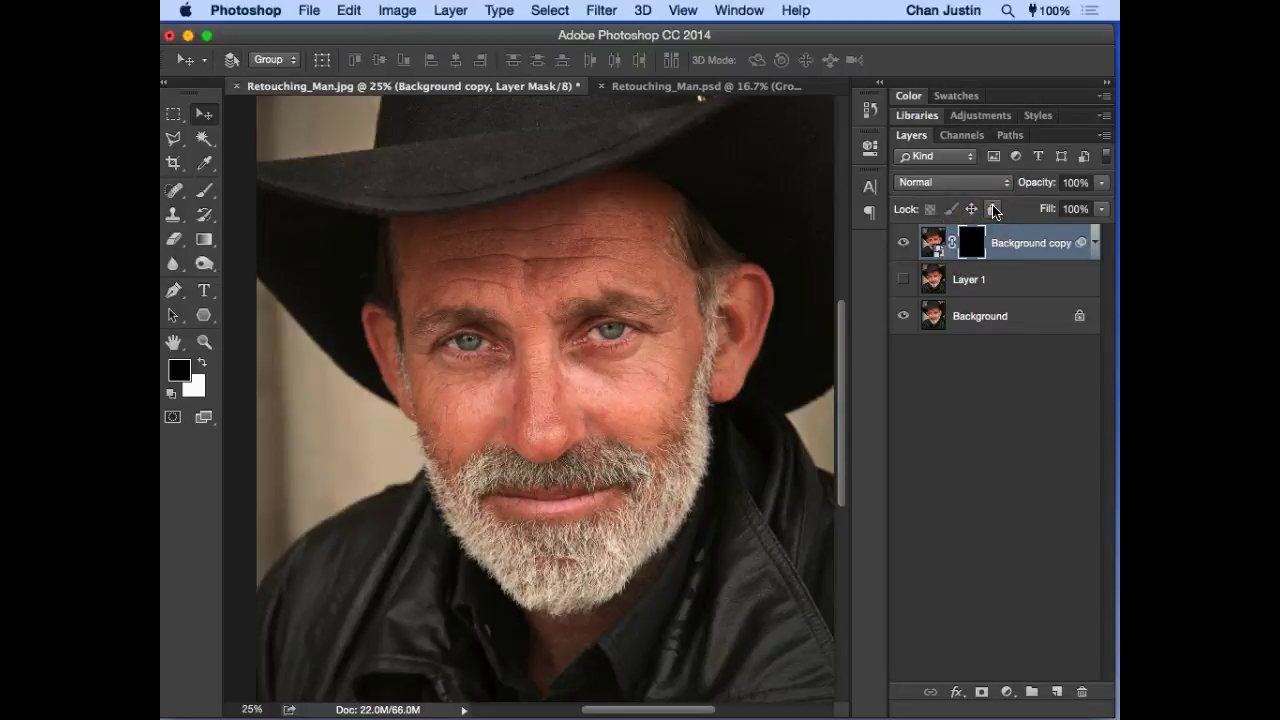
key("super+i")
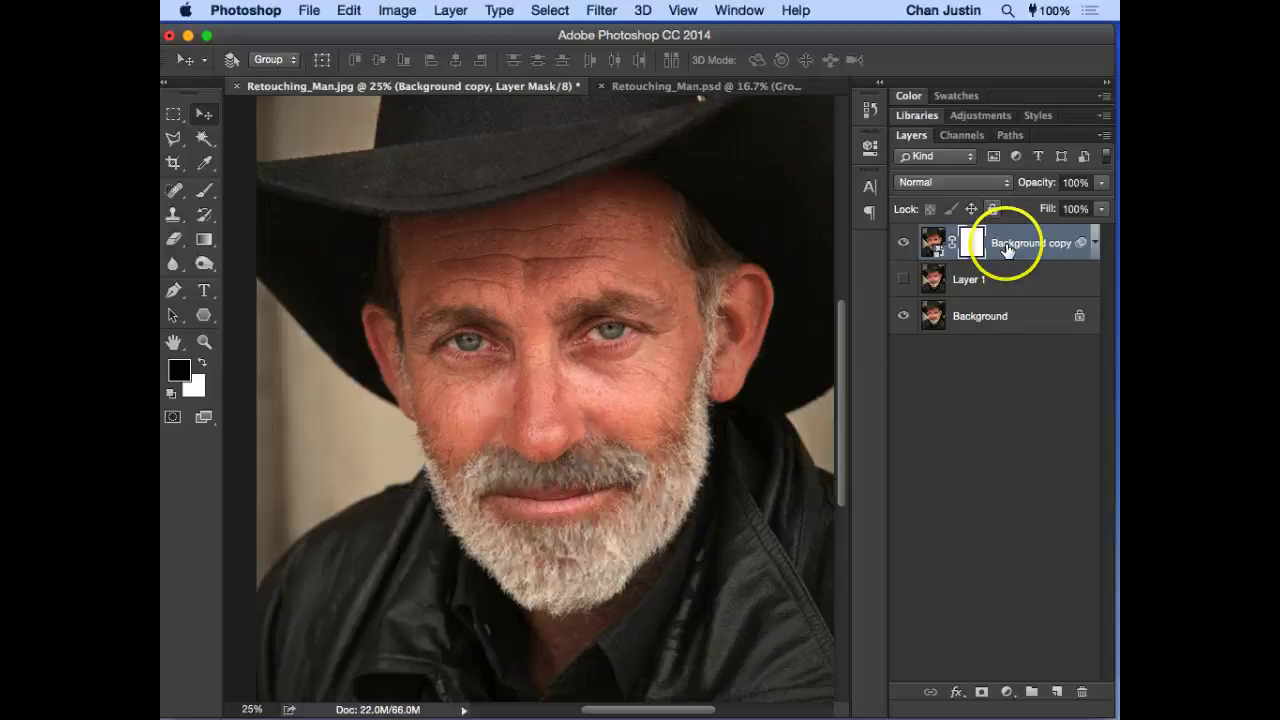
left_click(975, 248)
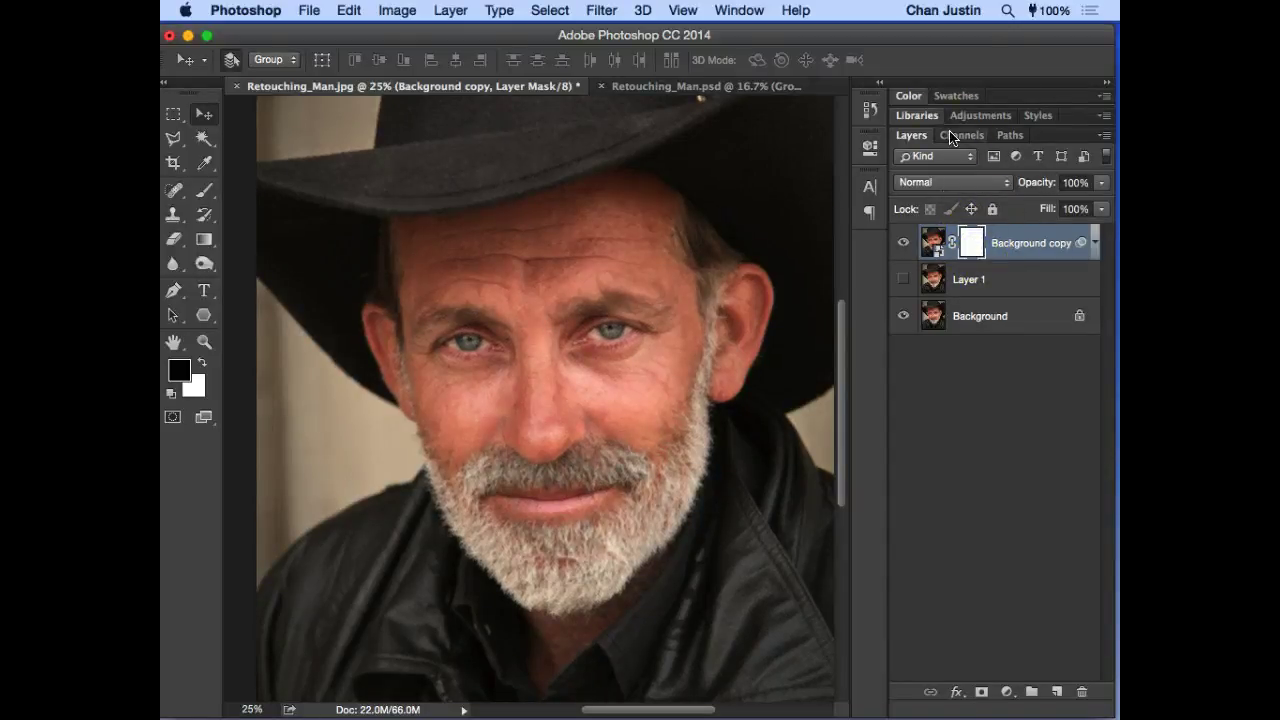
key("super+i")
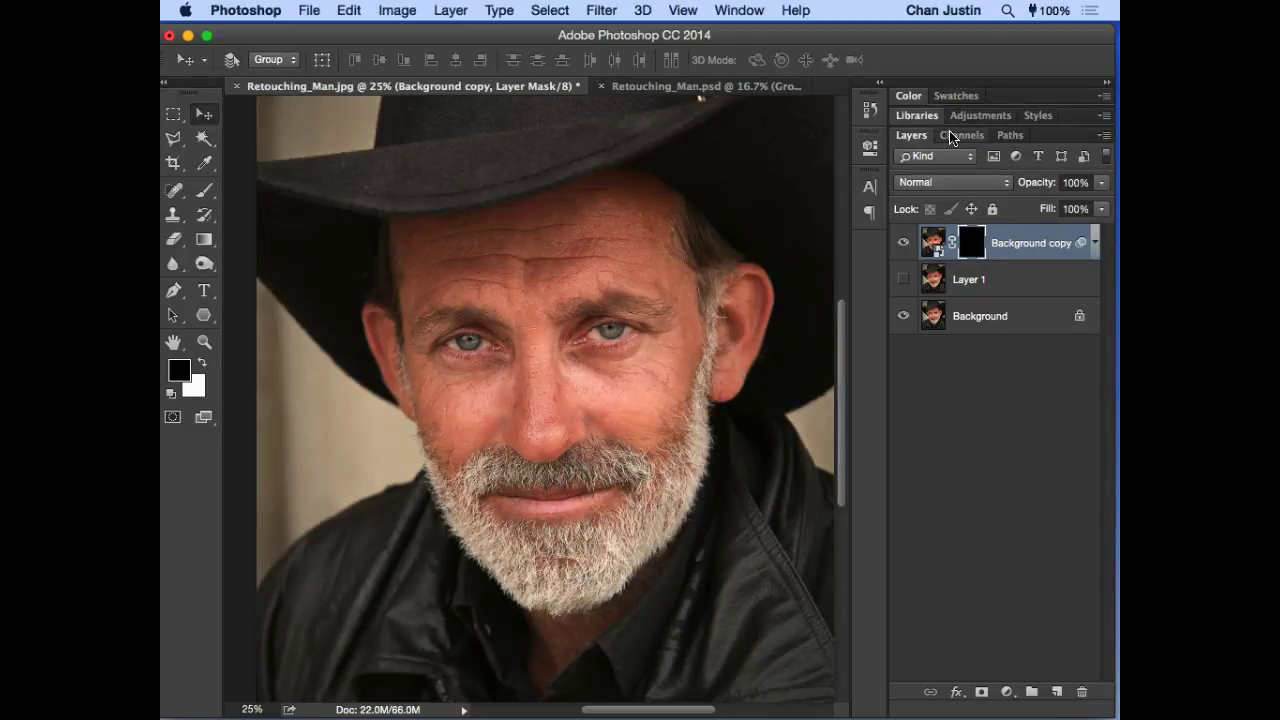
left_click(971, 244)
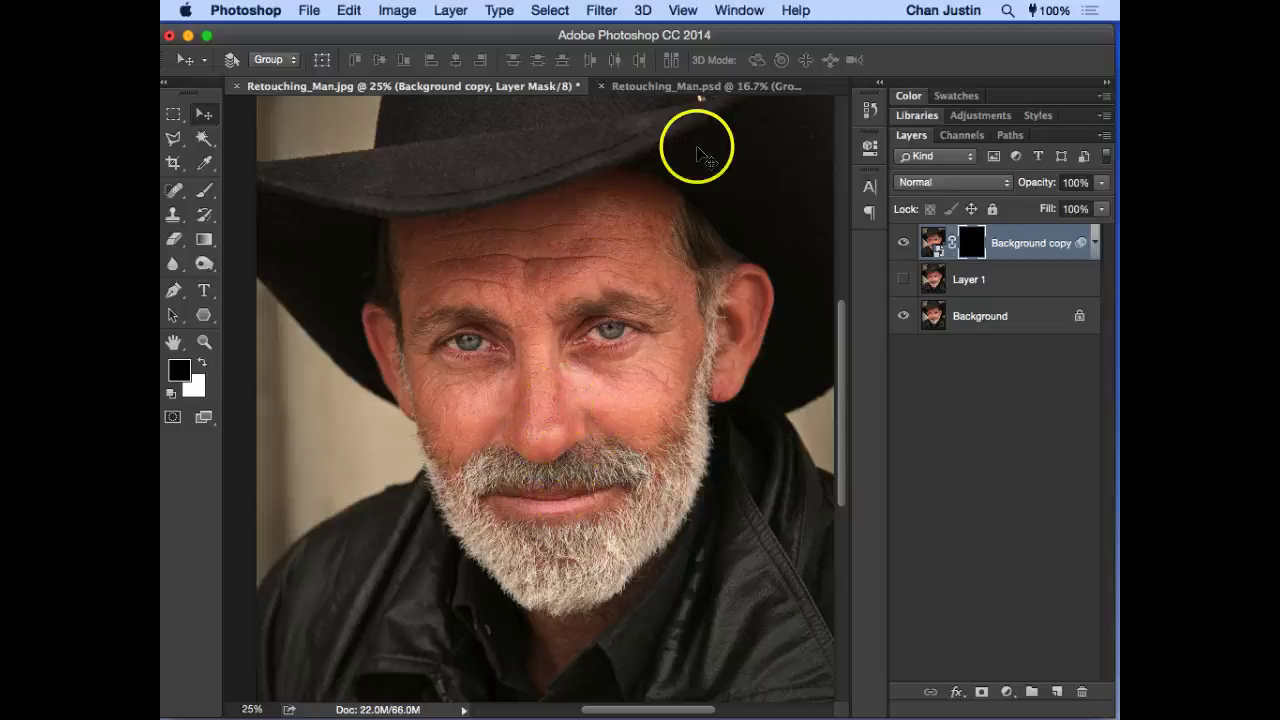
key("super+i")
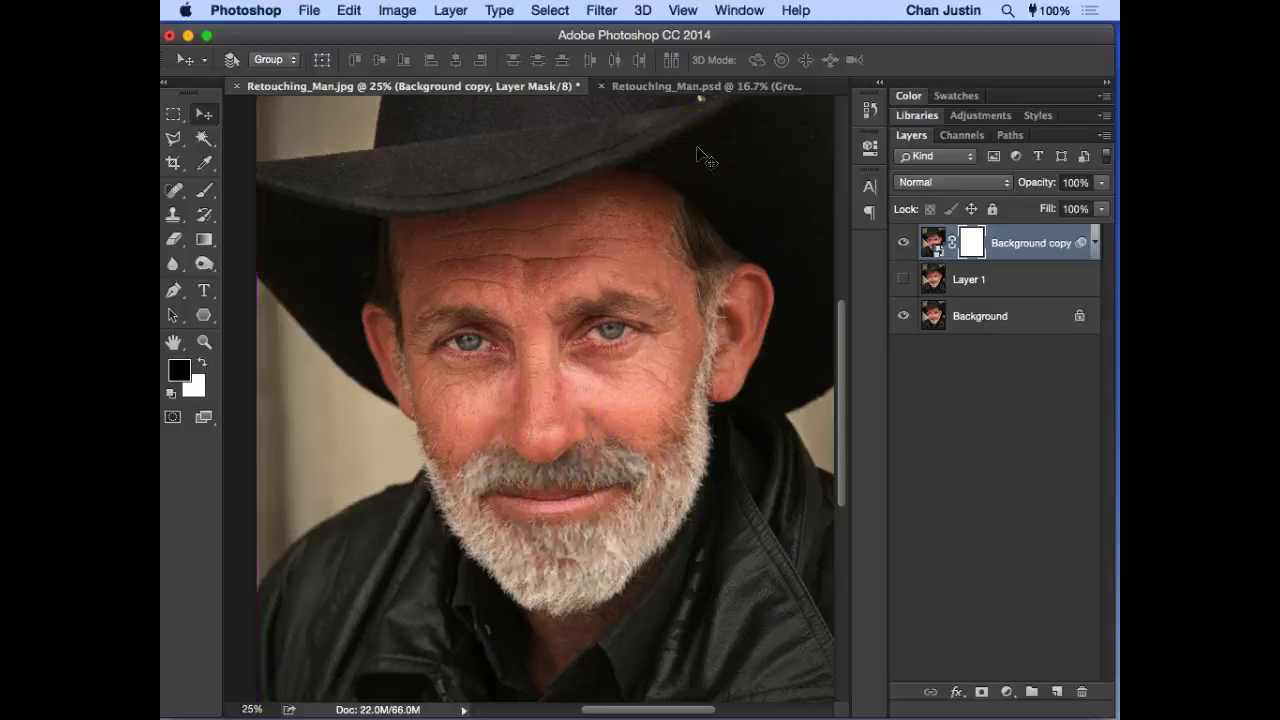
key("super")
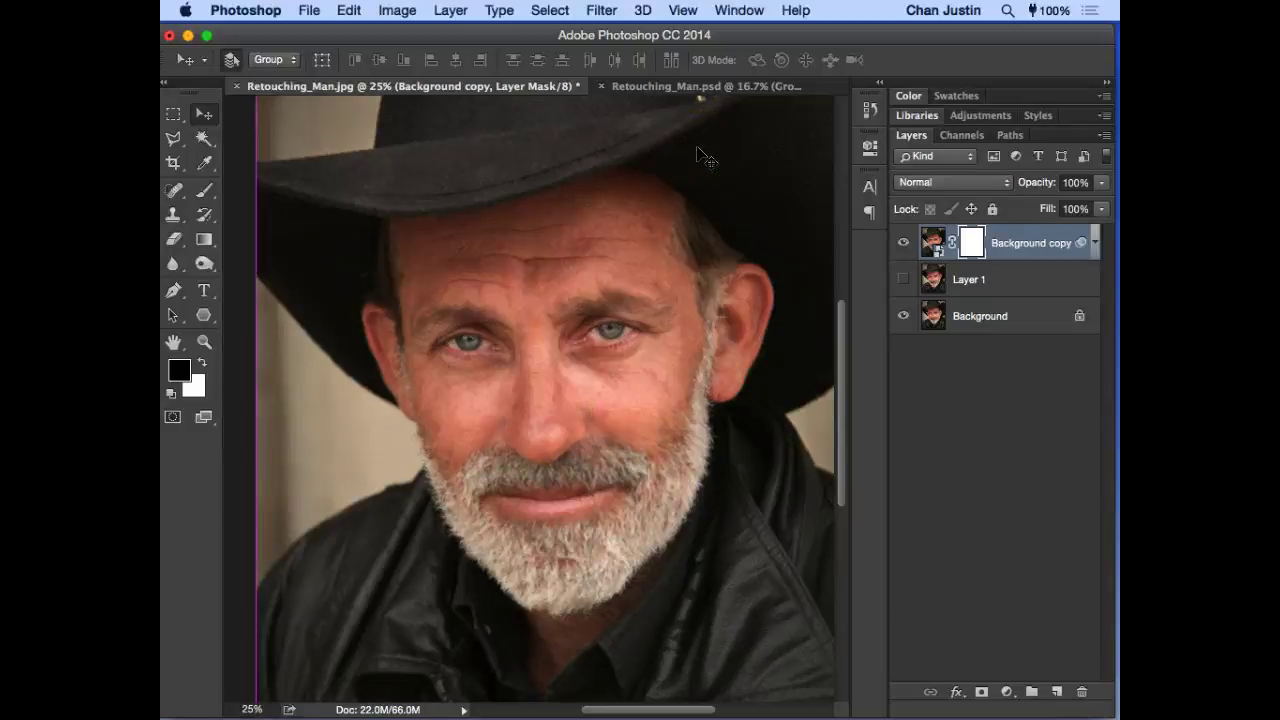
key("super+i")
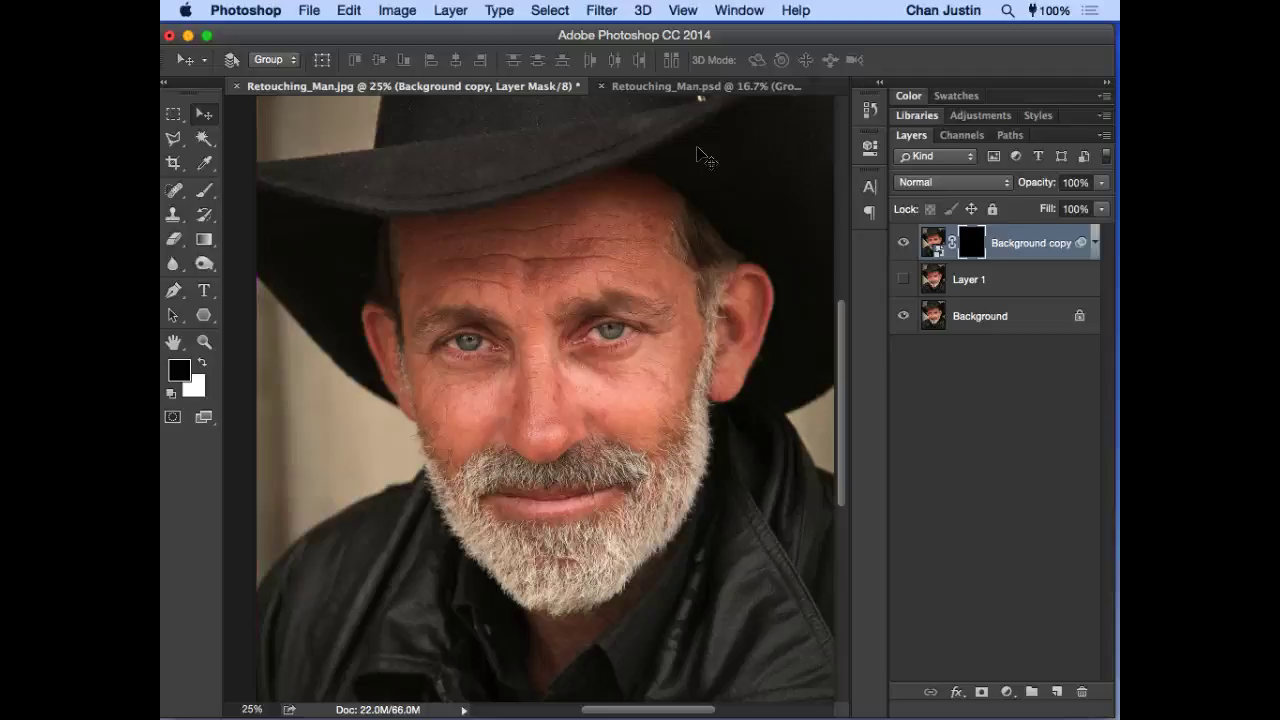
Step: Hide the Background layer, invert the Background copy's mask repeatedly to compare black and white, and show the Background again
left_click(903, 316)
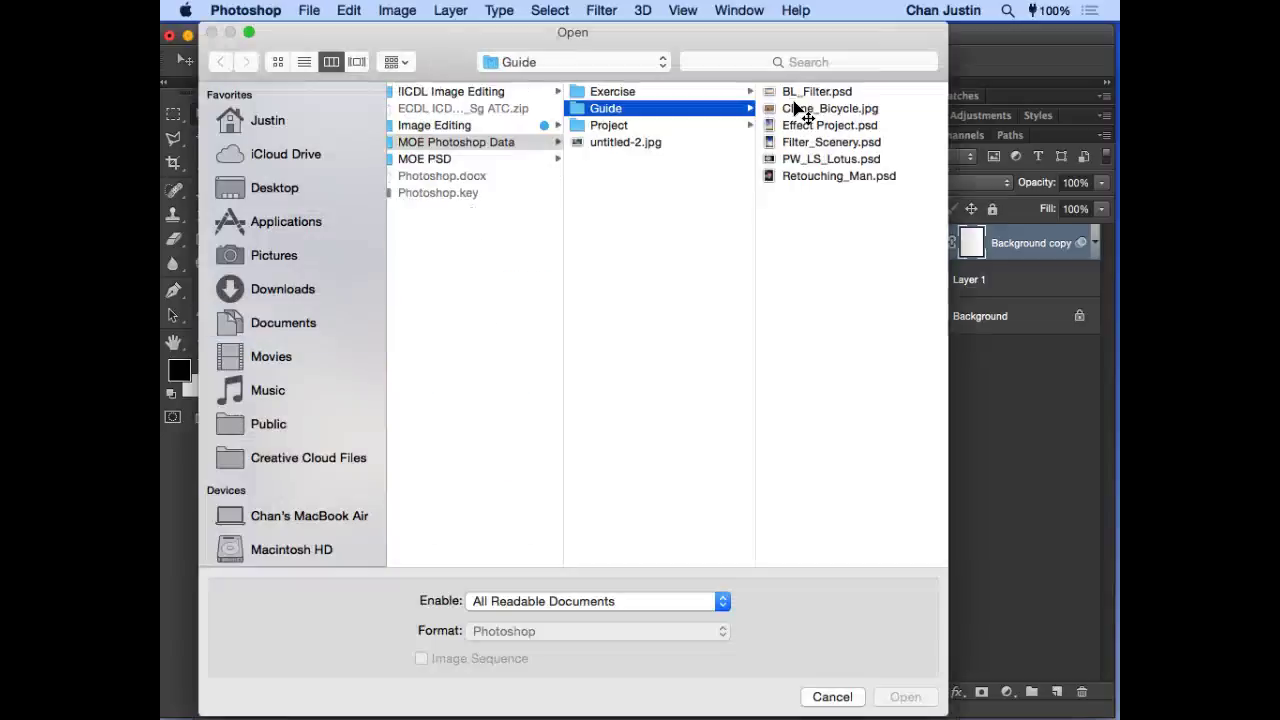
key("Escape")
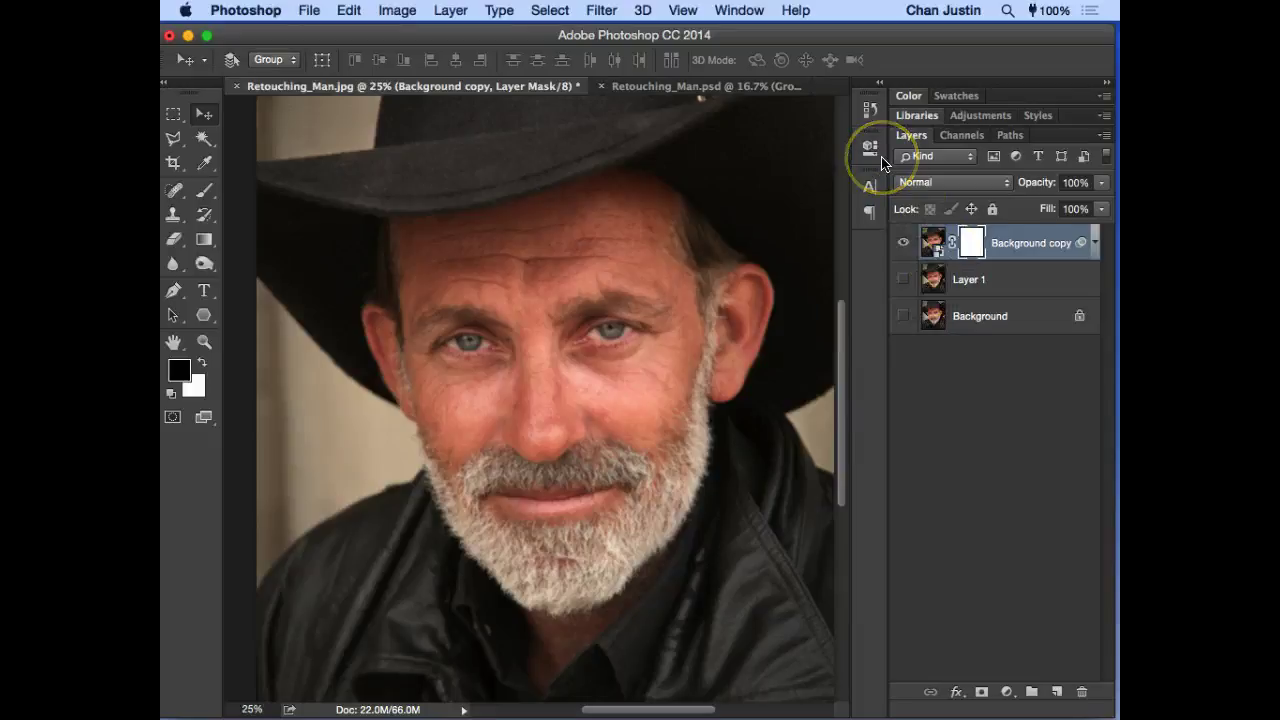
key("super+i")
key("super+i")
key("super+i")
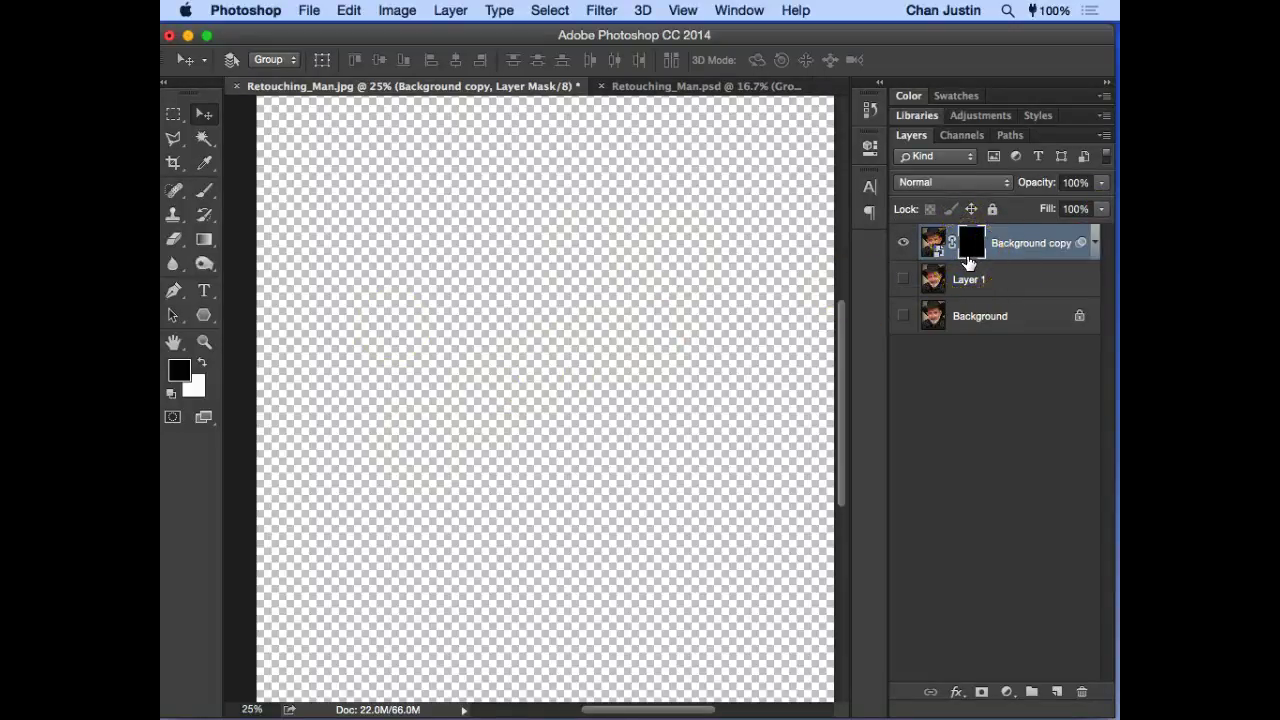
left_click(903, 318)
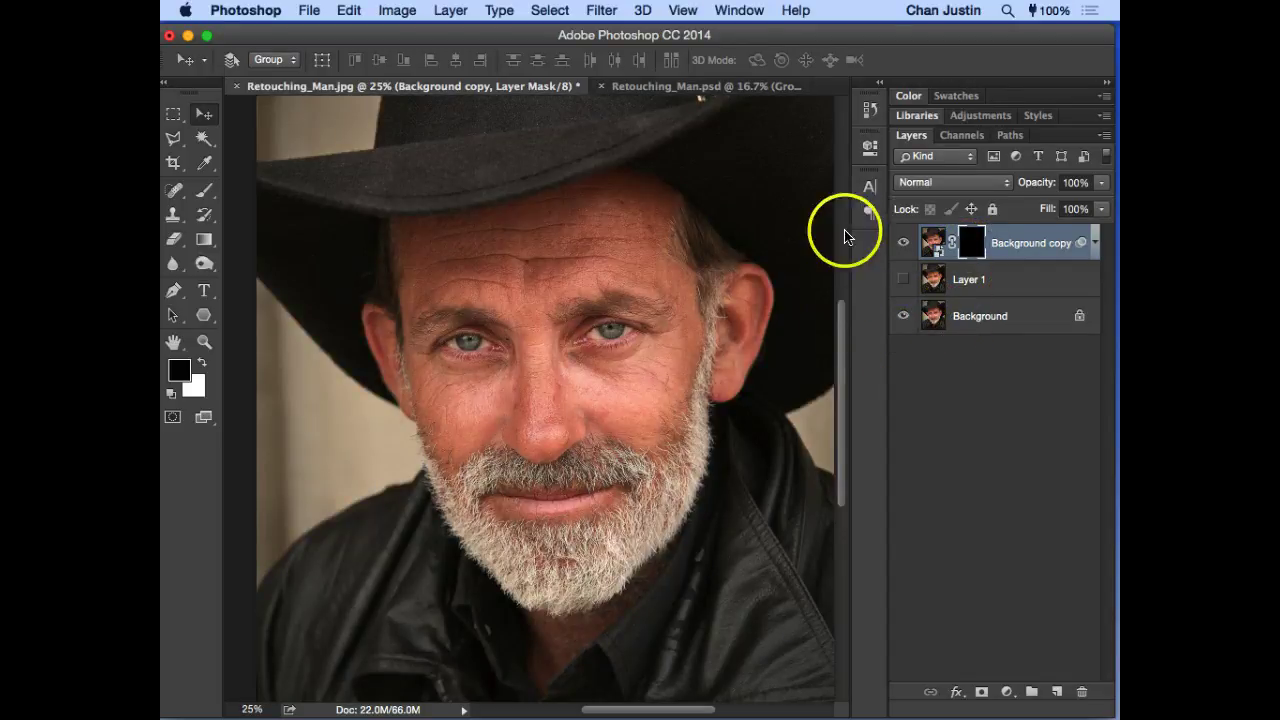
Step: Set up the Brush for painting on the Background copy's mask with white as the foreground color and a size of 250 pixels
left_click(972, 244)
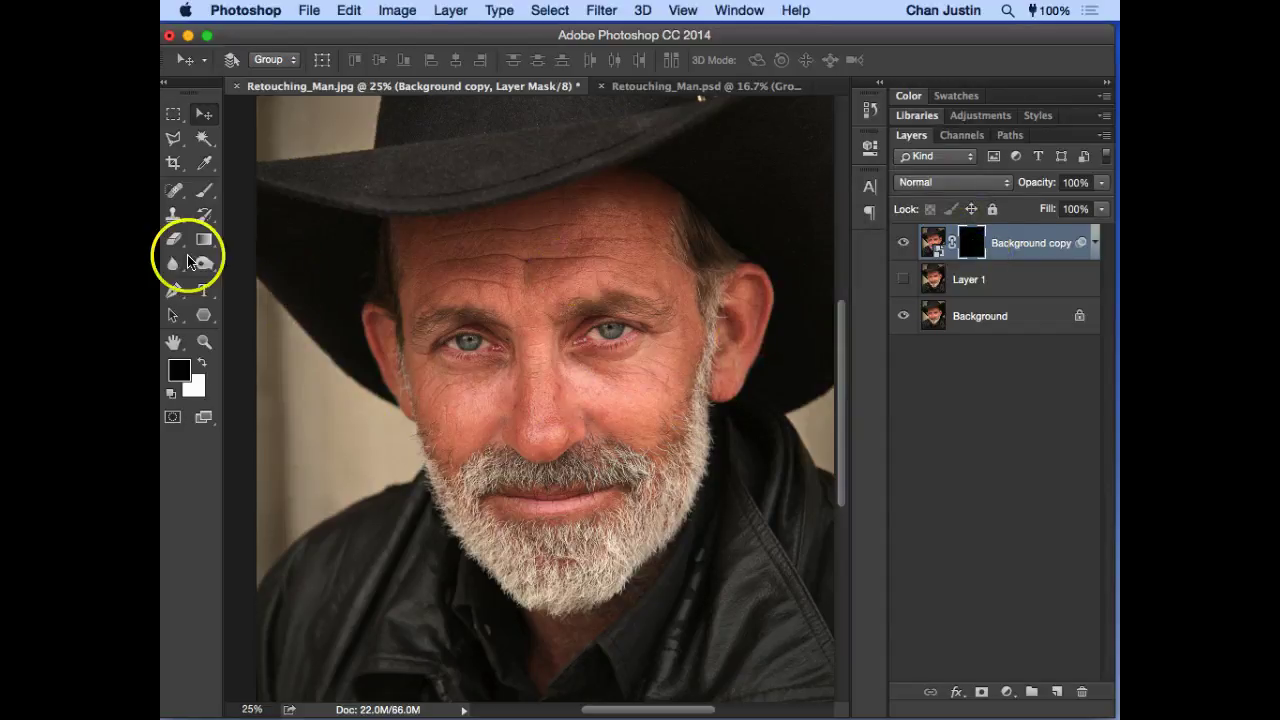
left_click(205, 195)
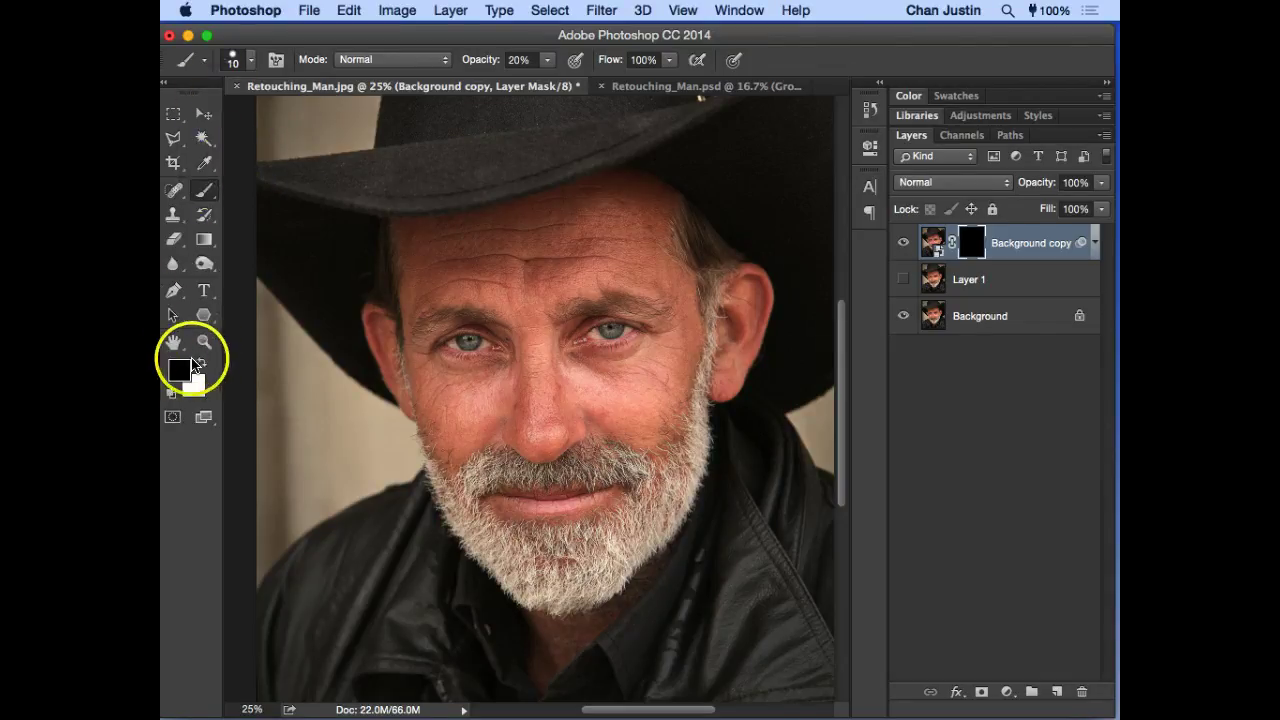
left_click(180, 370)
key("Escape")
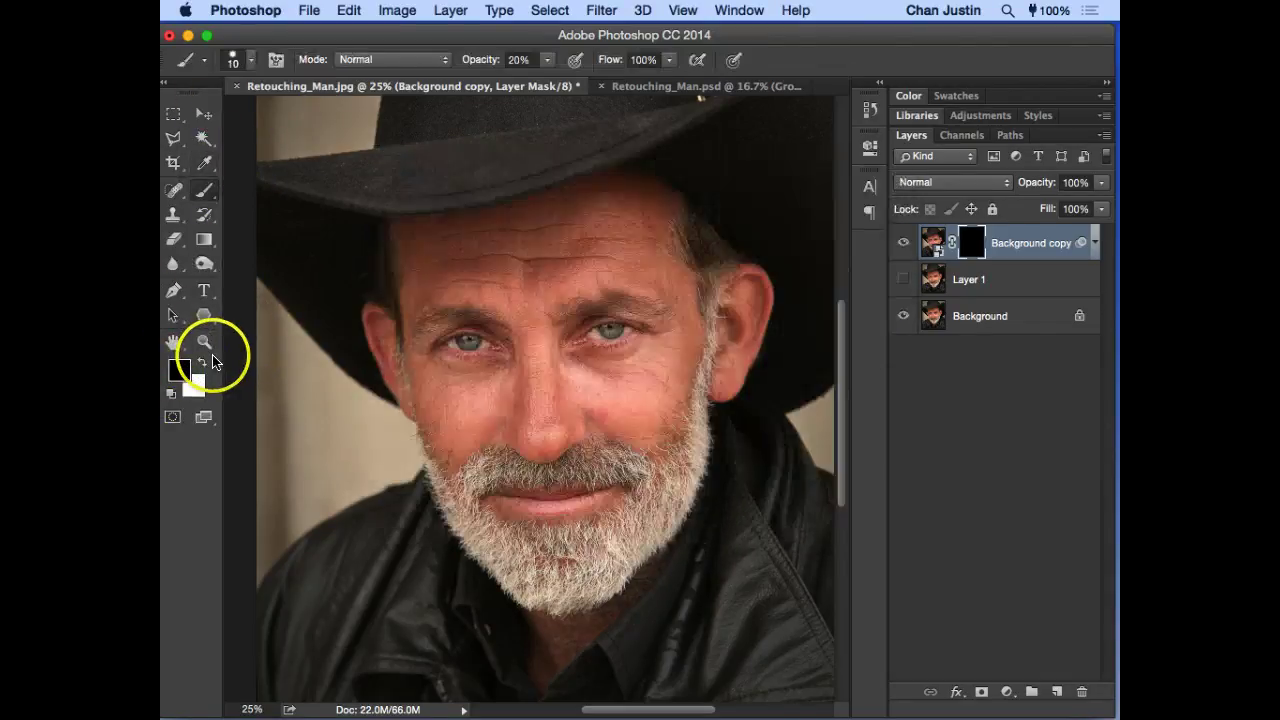
left_click(203, 366)
mouse_move(624, 276)
left_mouse_down()
mouse_move(571, 252)
mouse_move(466, 269)
mouse_move(482, 259)
mouse_move(531, 266)
mouse_move(523, 274)
mouse_move(590, 242)
left_mouse_up()
key("bracketright")
key("bracketright")
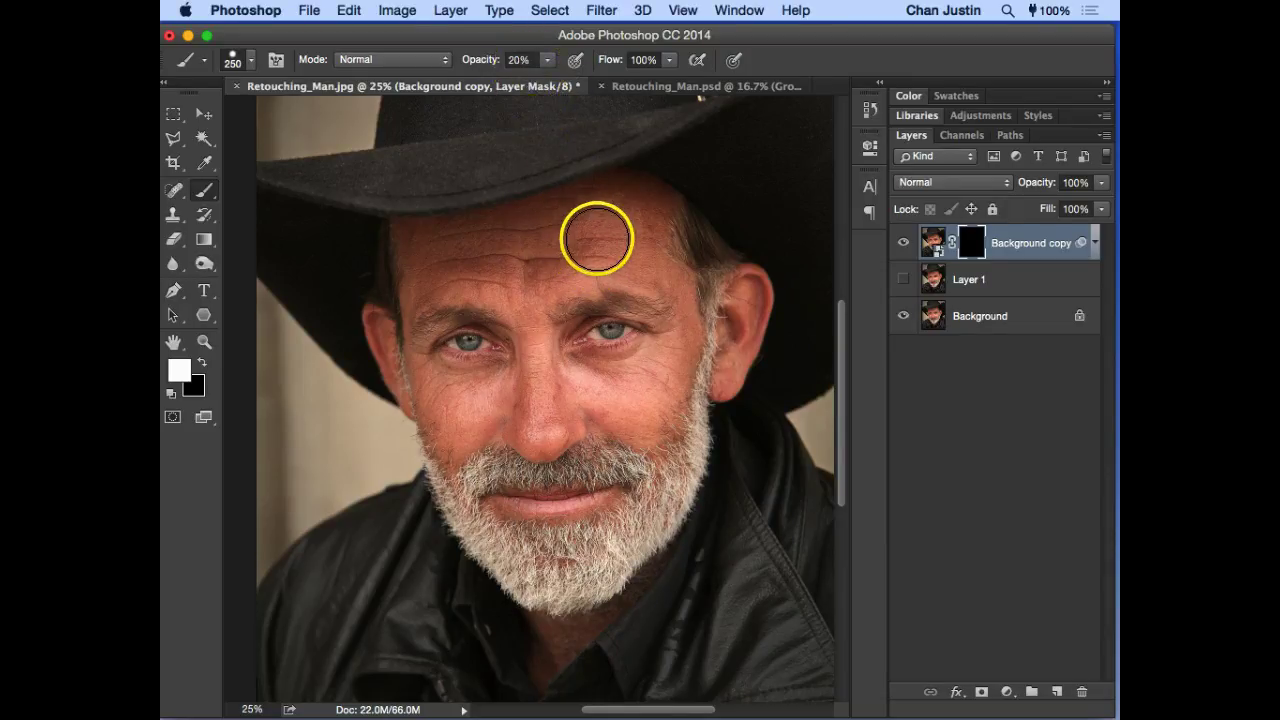
Step: Paint white at 20% opacity on the mask over the man's forehead wrinkles and the area between the brows
key("super+plus")
key("super+plus")
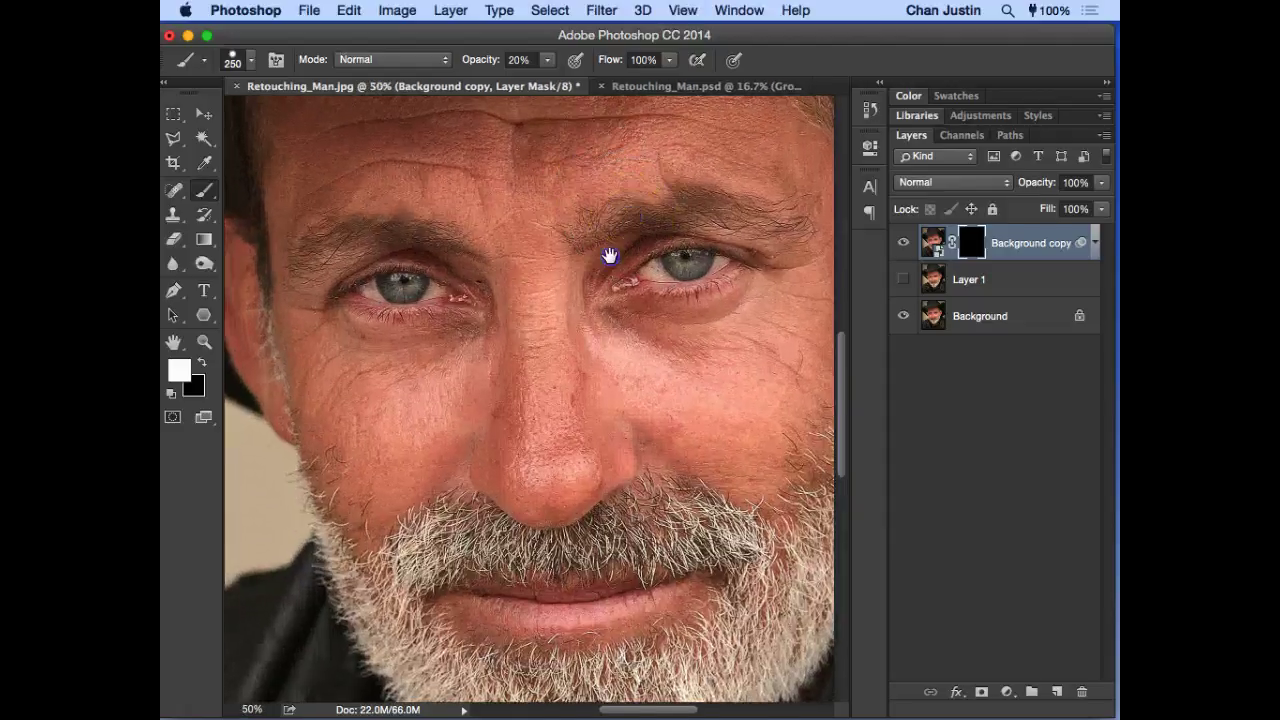
left_click_drag(610, 256, 582, 314)
left_click(588, 296, "alt+super")
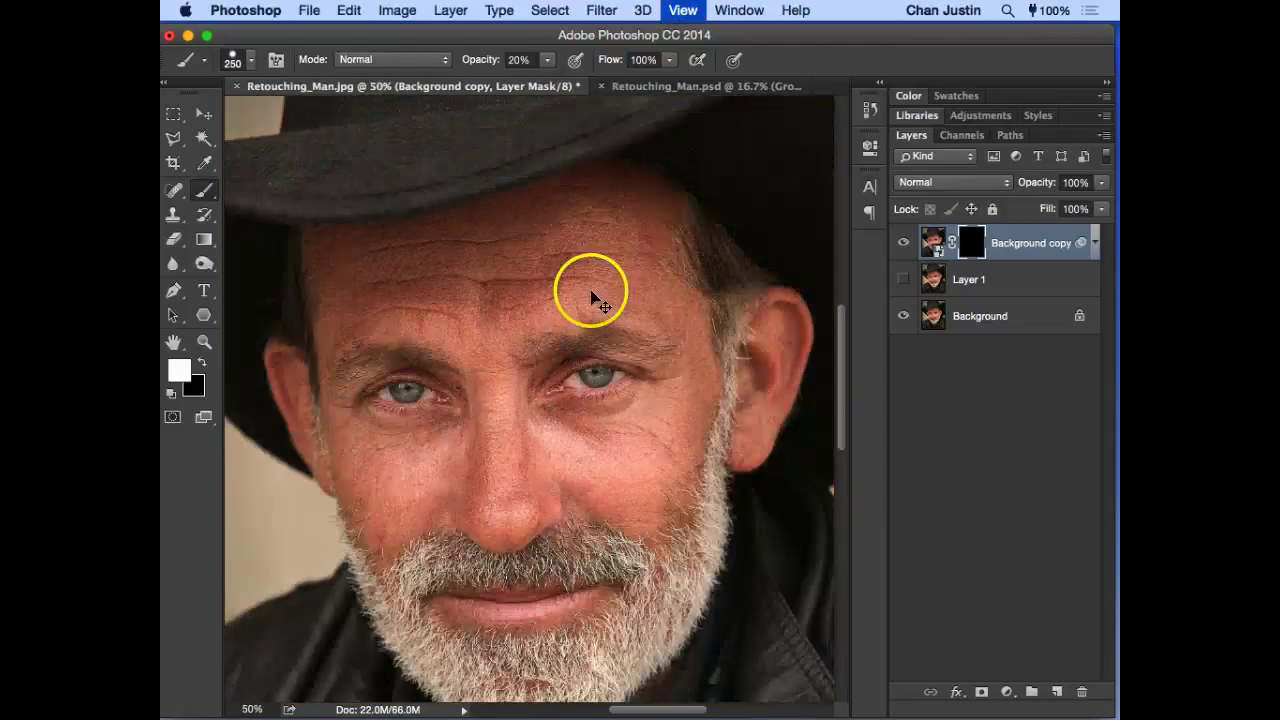
mouse_move(592, 271)
left_mouse_down()
mouse_move(536, 266)
mouse_move(596, 271)
mouse_move(587, 282)
mouse_move(524, 276)
mouse_move(603, 286)
mouse_move(555, 275)
mouse_move(583, 269)
mouse_move(620, 285)
mouse_move(585, 269)
mouse_move(503, 281)
mouse_move(595, 280)
left_mouse_up()
mouse_move(506, 309)
left_mouse_down()
mouse_move(586, 288)
mouse_move(567, 308)
mouse_move(580, 296)
mouse_move(620, 303)
left_mouse_up()
mouse_move(612, 372)
left_mouse_down()
mouse_move(502, 417)
mouse_move(589, 402)
mouse_move(504, 427)
mouse_move(411, 418)
left_mouse_up()
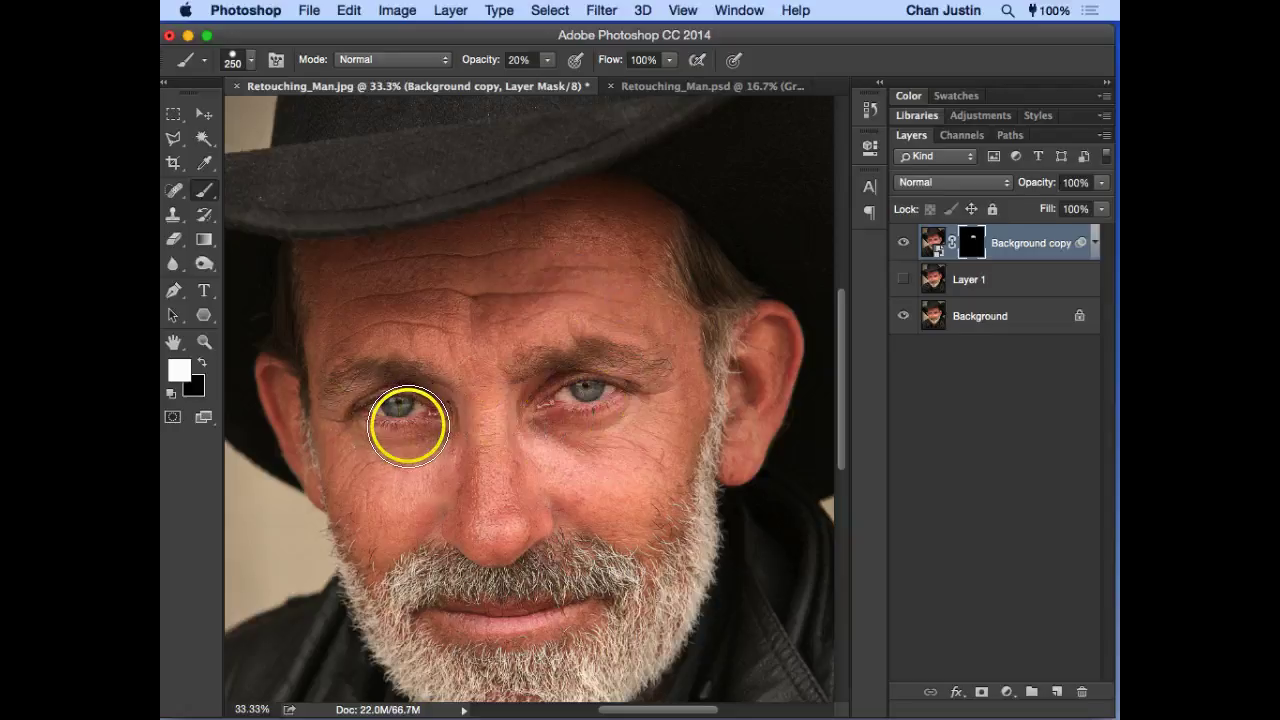
mouse_move(313, 390)
left_mouse_down()
mouse_move(340, 454)
mouse_move(684, 342)
mouse_move(616, 401)
mouse_move(528, 405)
mouse_move(552, 400)
mouse_move(543, 224)
mouse_move(535, 312)
mouse_move(485, 316)
left_mouse_up()
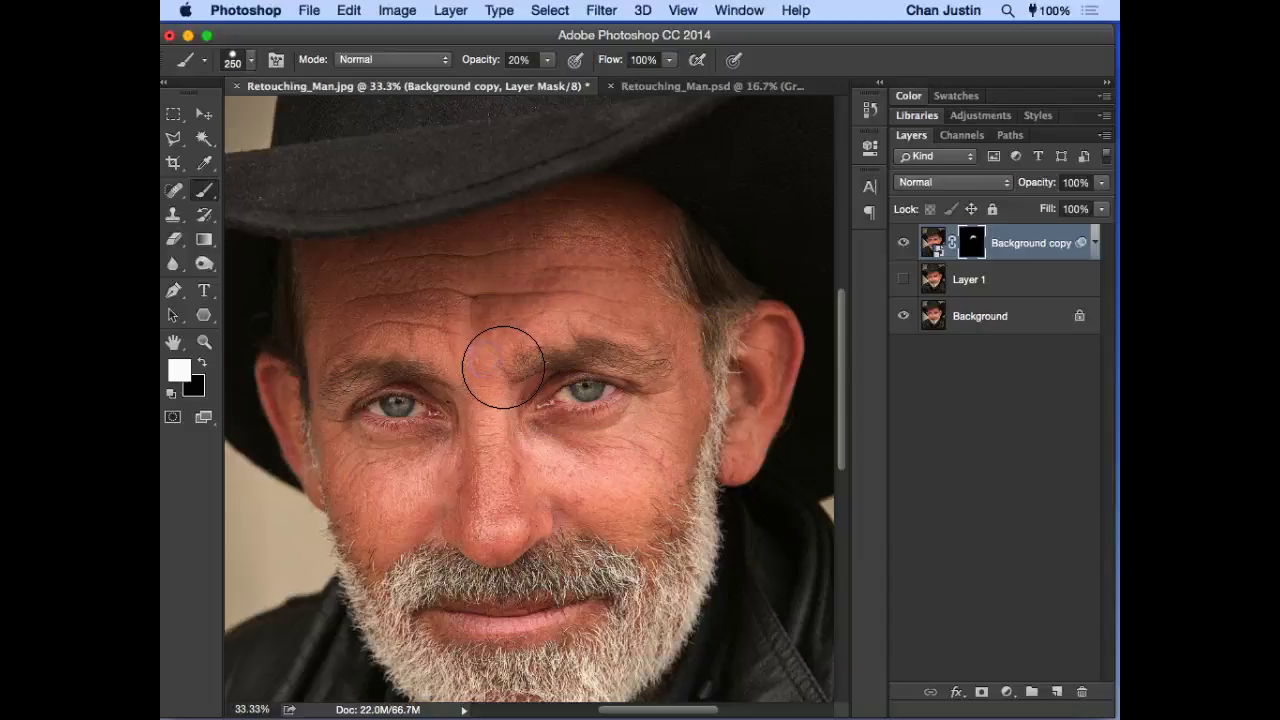
Step: Reduce the brush to 150 pixels and paint the mask white along the bridge of the nose and the cheek beside it
key("[")
key("[")
mouse_move(508, 374)
left_mouse_down()
mouse_move(489, 366)
mouse_move(482, 390)
left_mouse_up()
key("[")
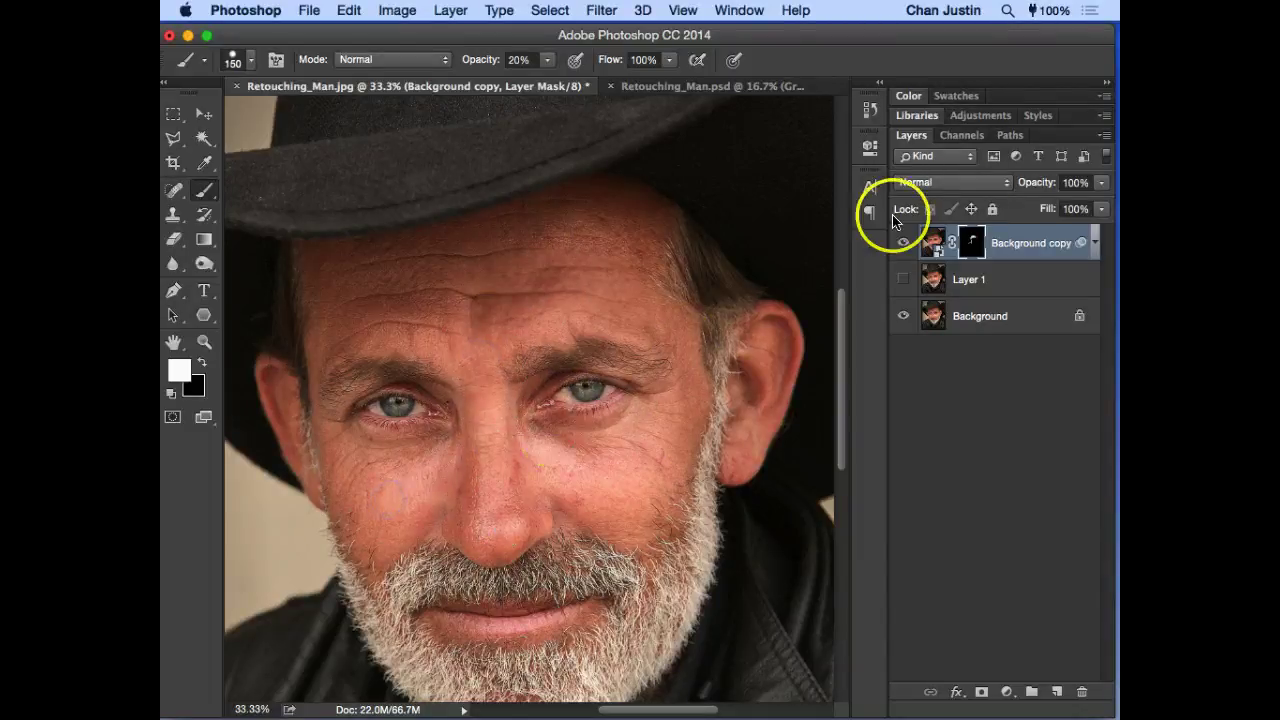
Step: Hide the Background layer to inspect the areas painted on the mask, and show it again
left_click(971, 243)
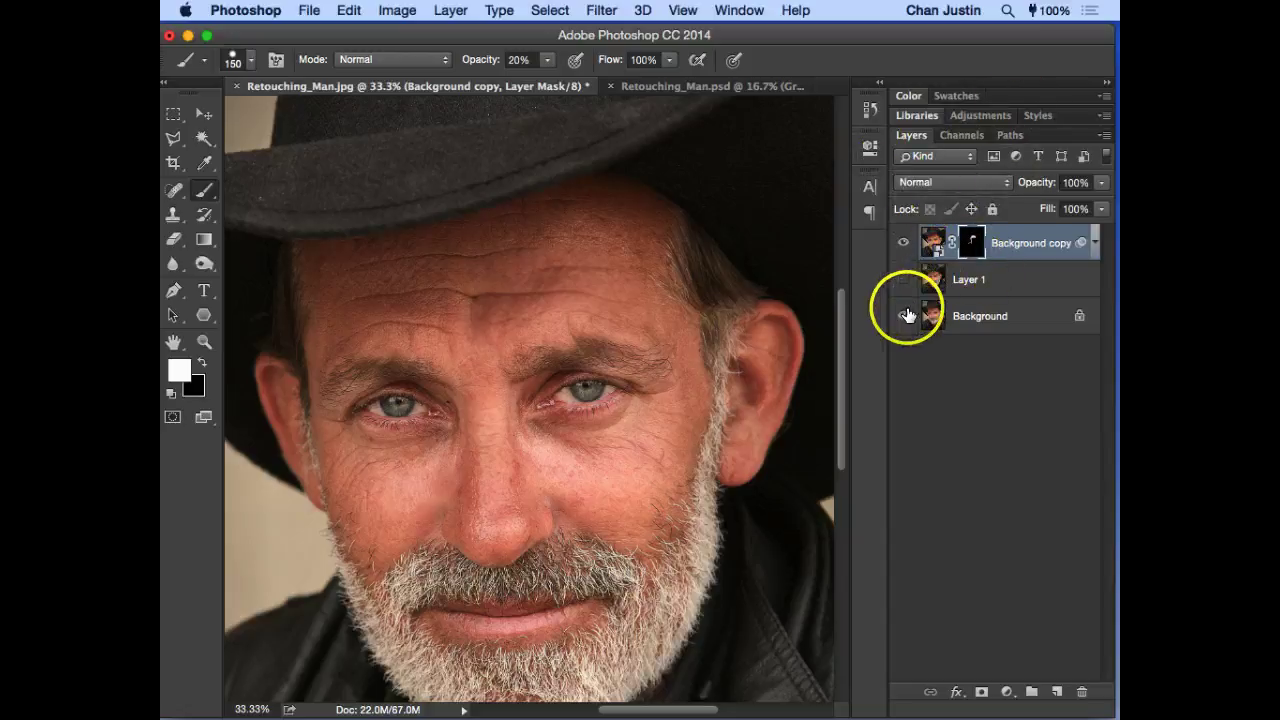
left_click(903, 316)
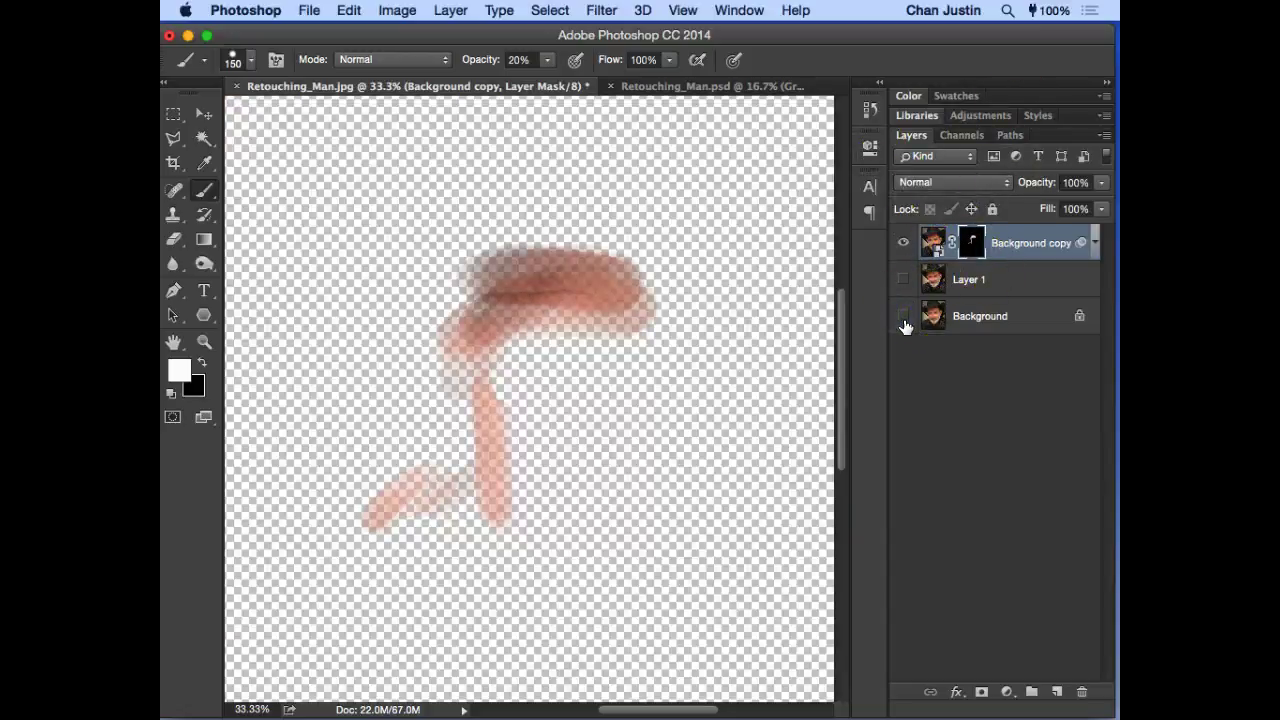
left_click(904, 318)
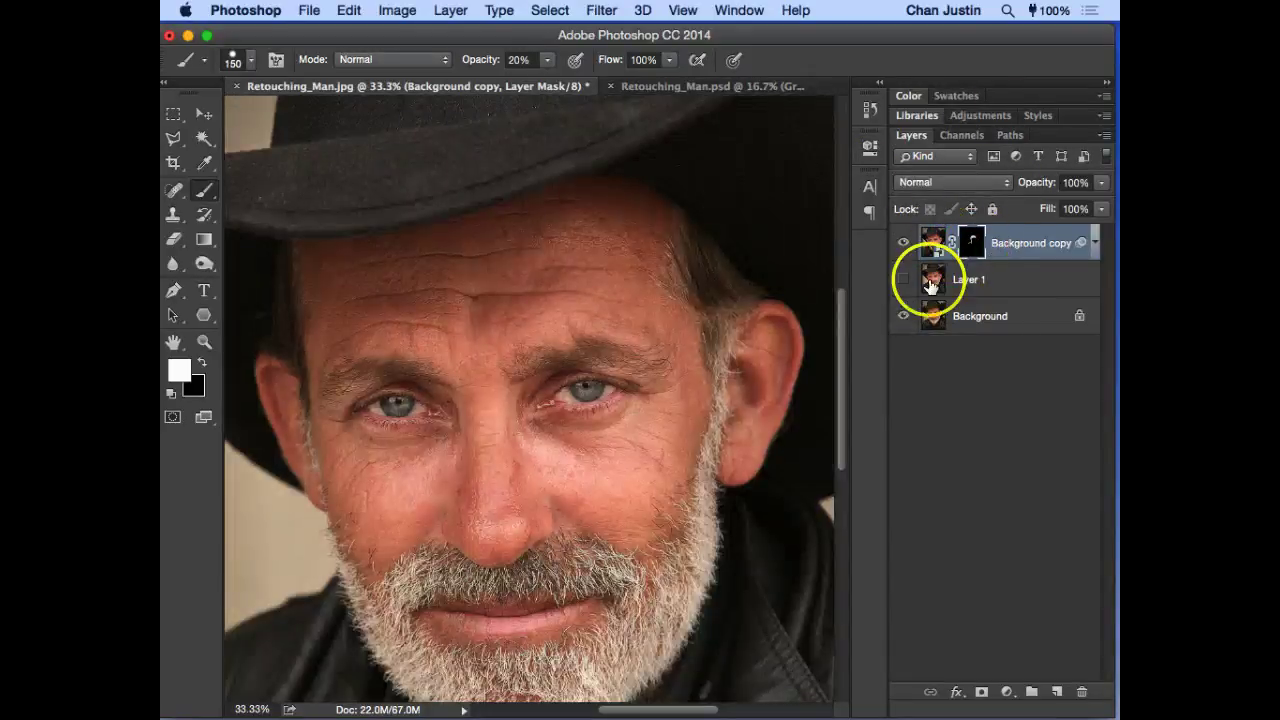
Step: Paint white on the mask over the other cheek, the skin beside the eye and the outer brow area
mouse_move(485, 376)
left_mouse_down()
mouse_move(495, 439)
mouse_move(533, 465)
mouse_move(525, 400)
mouse_move(616, 394)
mouse_move(545, 418)
mouse_move(555, 443)
mouse_move(625, 404)
mouse_move(607, 487)
left_mouse_up()
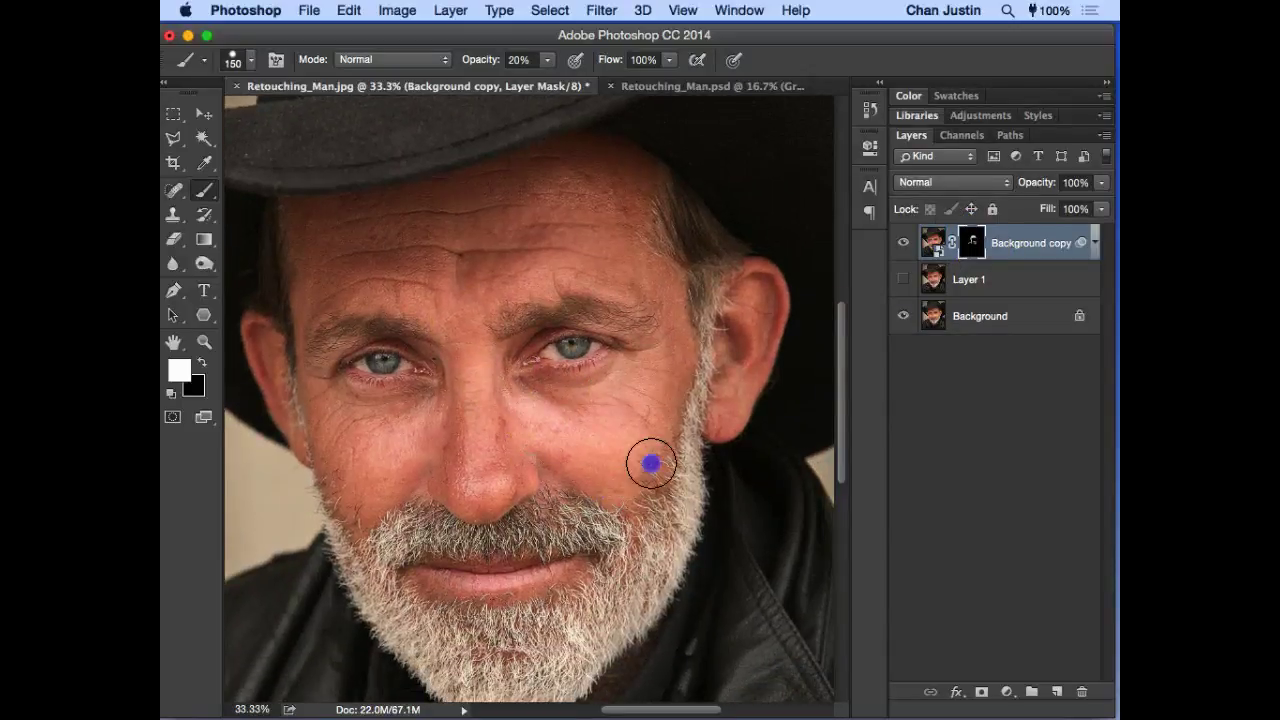
left_click_drag(659, 336, 657, 423)
left_click_drag(629, 494, 640, 476)
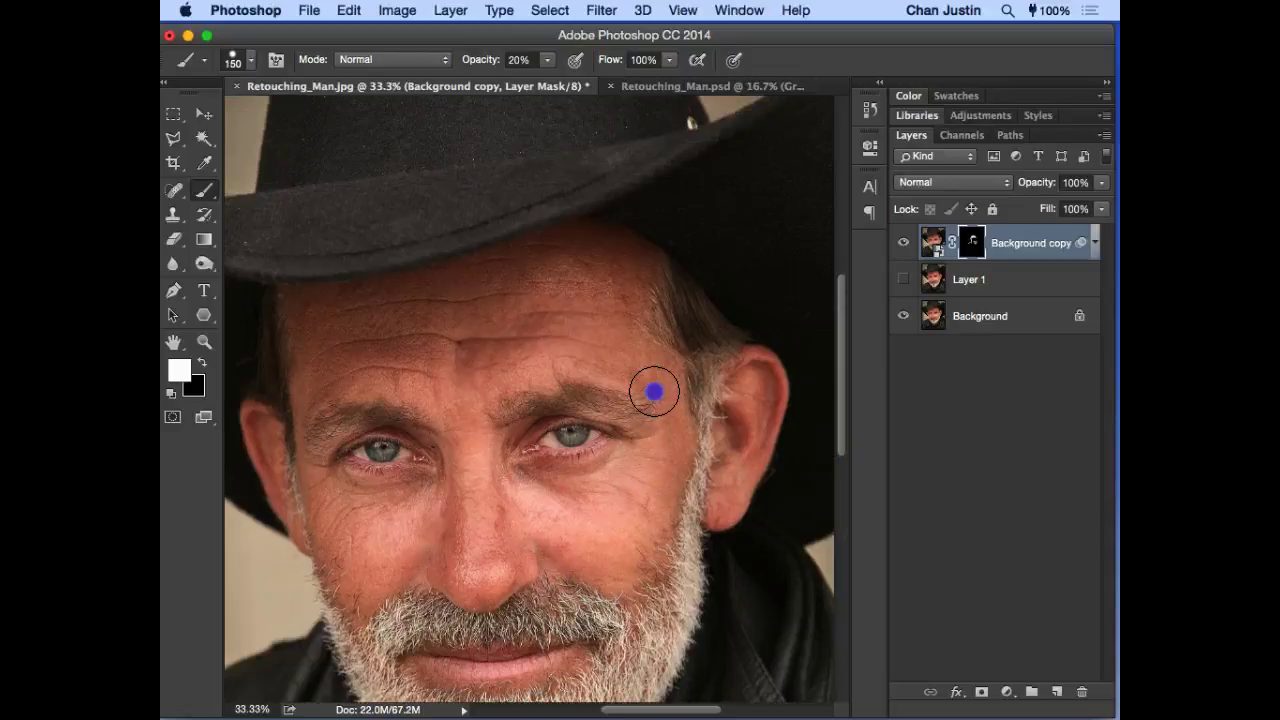
scroll(665, 380, "up", 3)
mouse_move(660, 400)
left_mouse_down()
mouse_move(620, 349)
mouse_move(556, 371)
mouse_move(669, 348)
mouse_move(566, 357)
mouse_move(582, 357)
left_mouse_up()
Step: Paint white on the Background copy mask over the central forehead wrinkles and the skin between the brows
key("Tab")
scroll(669, 354, "down", 2)
scroll(669, 354, "left", 2)
mouse_move(668, 370)
left_mouse_down()
mouse_move(663, 386)
mouse_move(684, 377)
left_mouse_up()
key("super+plus")
key("super+plus")
left_click_drag(676, 334, 613, 408)
left_click(632, 341)
left_click(662, 309)
left_click(629, 405)
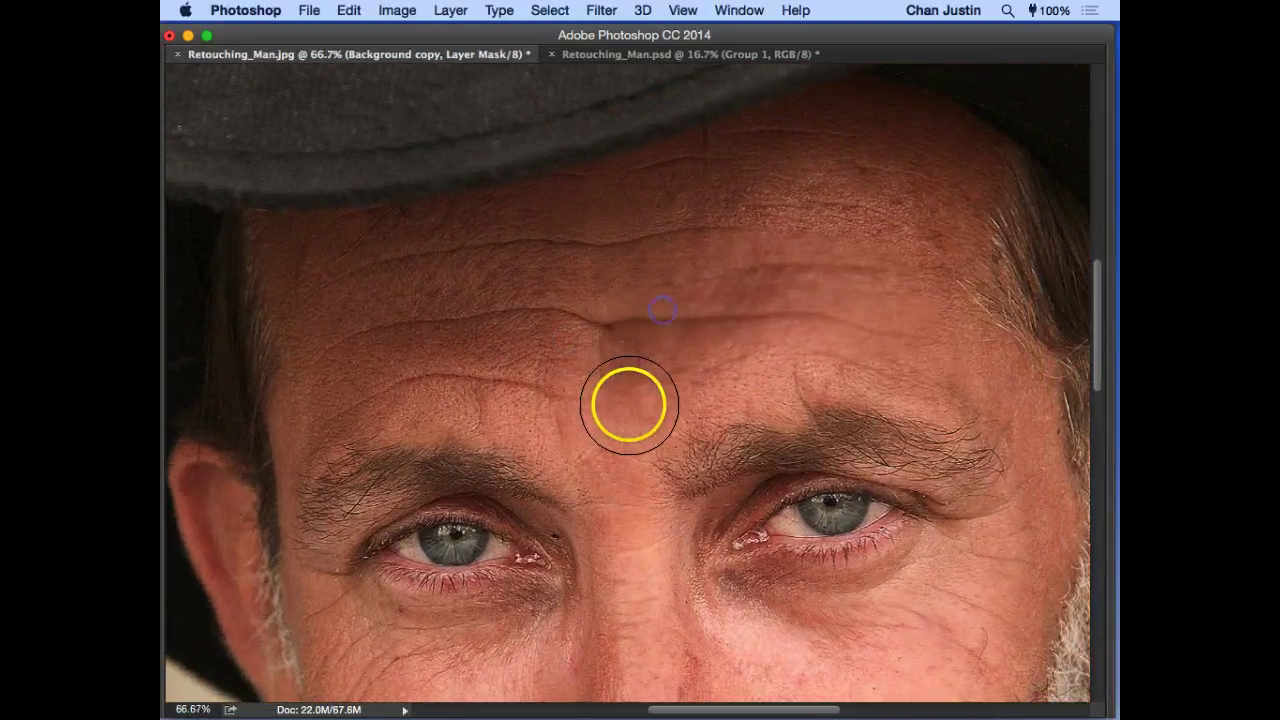
left_click(534, 356)
left_click(606, 380)
left_click_drag(769, 406, 849, 389)
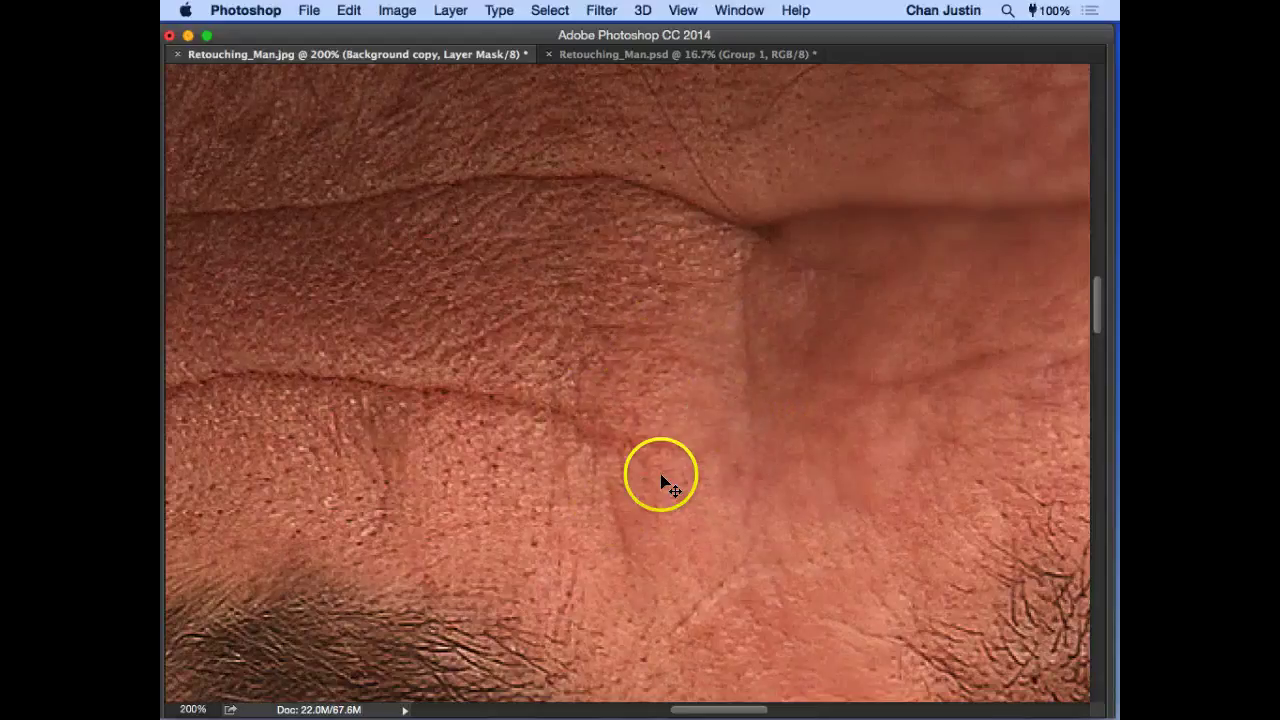
Step: Raise the brush opacity to 40% and paint the mask white over the forehead wrinkles above the man's right brow
key("b")
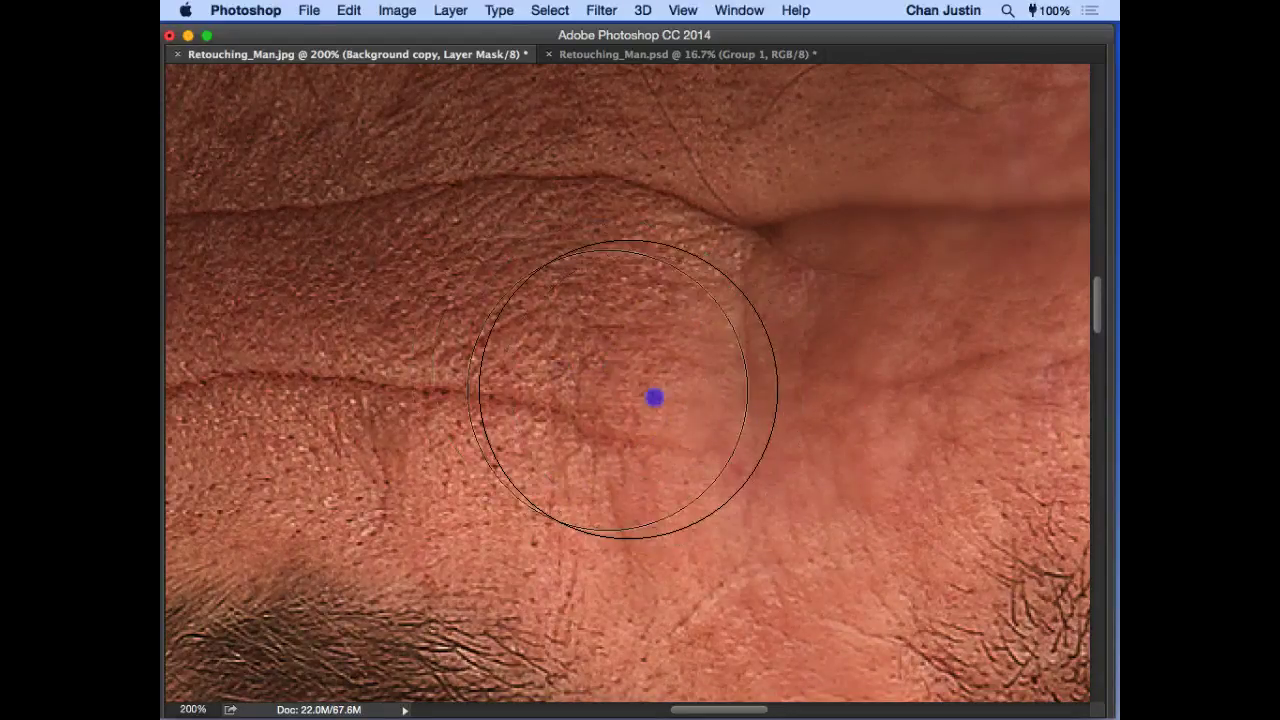
key("super+minus")
key("super+minus")
left_click(595, 372)
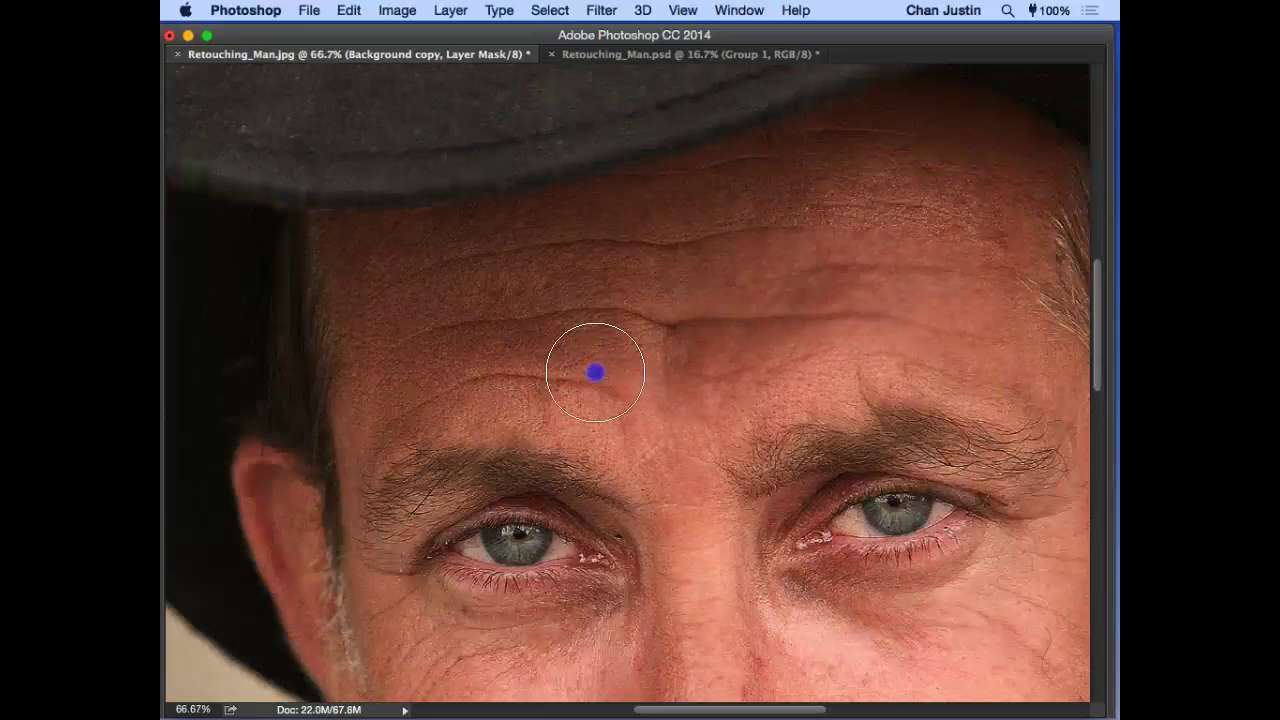
left_click_drag(631, 416, 574, 391)
mouse_move(463, 366)
left_mouse_down()
mouse_move(662, 372)
mouse_move(672, 340)
left_mouse_up()
key("Tab")
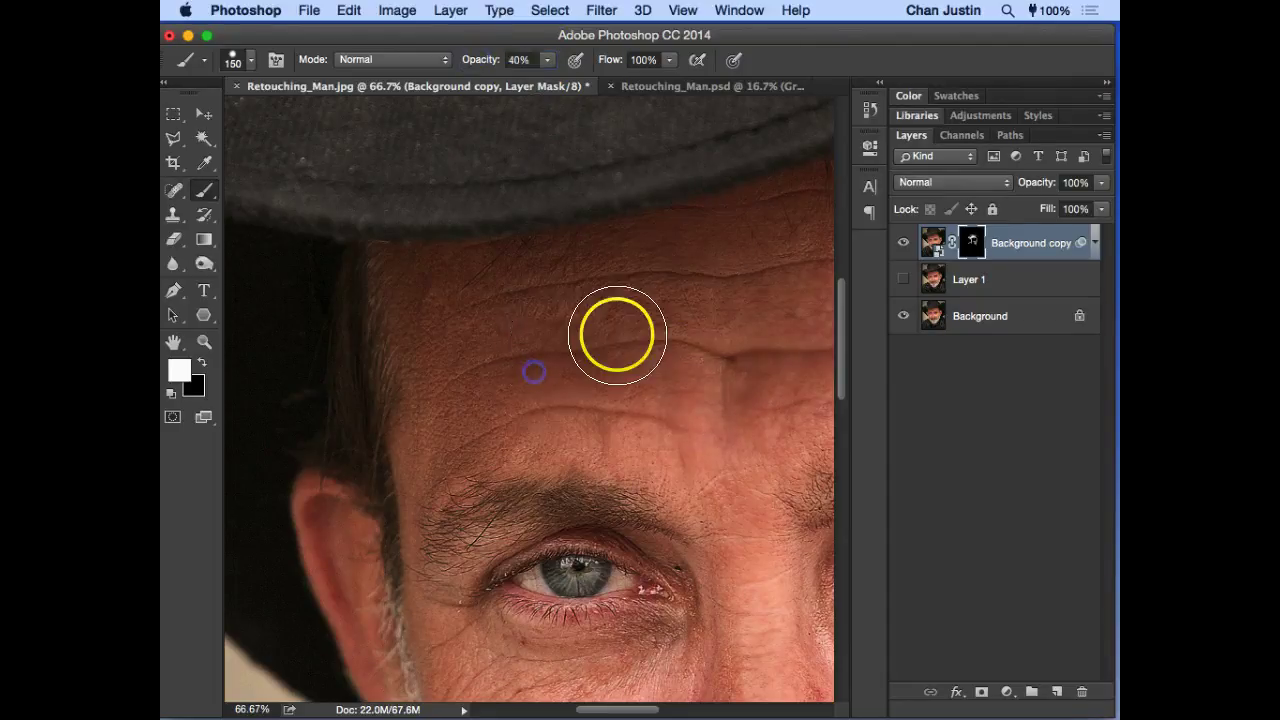
mouse_move(606, 366)
left_mouse_down()
mouse_move(537, 327)
mouse_move(623, 351)
left_mouse_up()
key("Tab")
Step: Paint white on the mask across the upper forehead beneath the hat brim
scroll(654, 331, "up", 3)
mouse_move(866, 273)
left_mouse_down()
mouse_move(740, 303)
mouse_move(752, 313)
left_mouse_up()
mouse_move(826, 327)
left_mouse_down()
mouse_move(756, 273)
mouse_move(793, 230)
left_mouse_up()
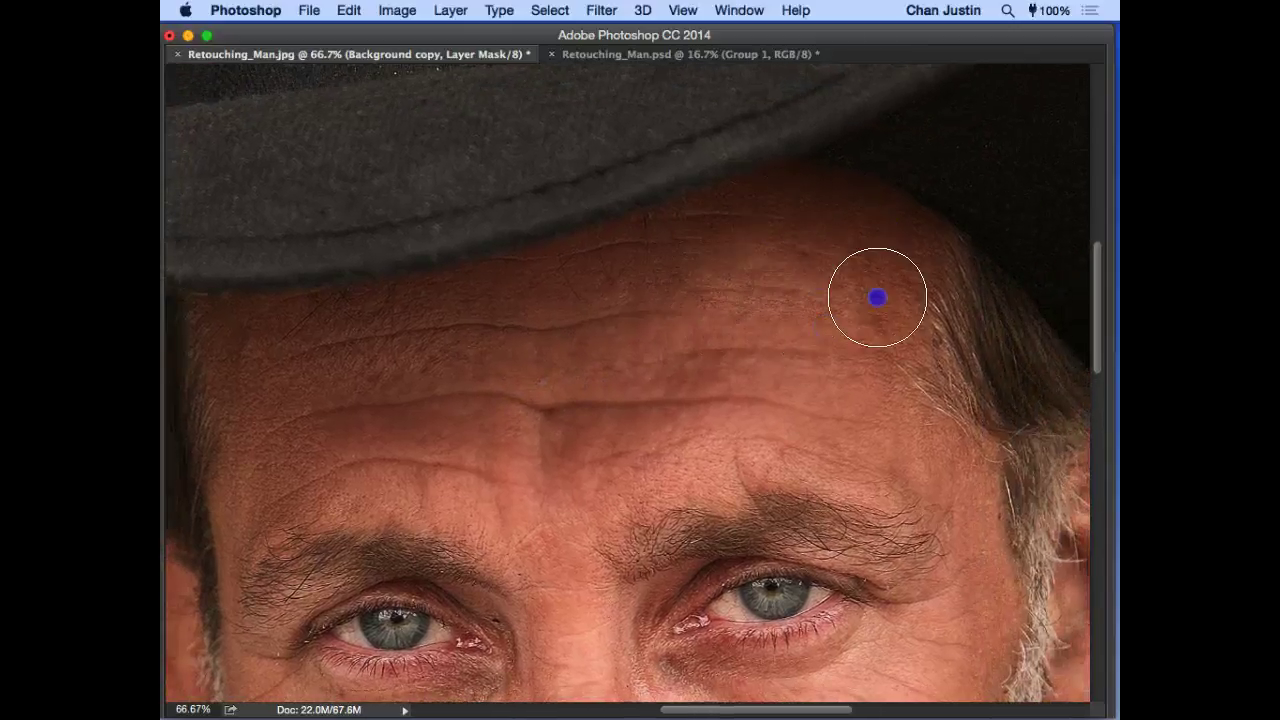
scroll(877, 297, "left", 5)
left_click(861, 265)
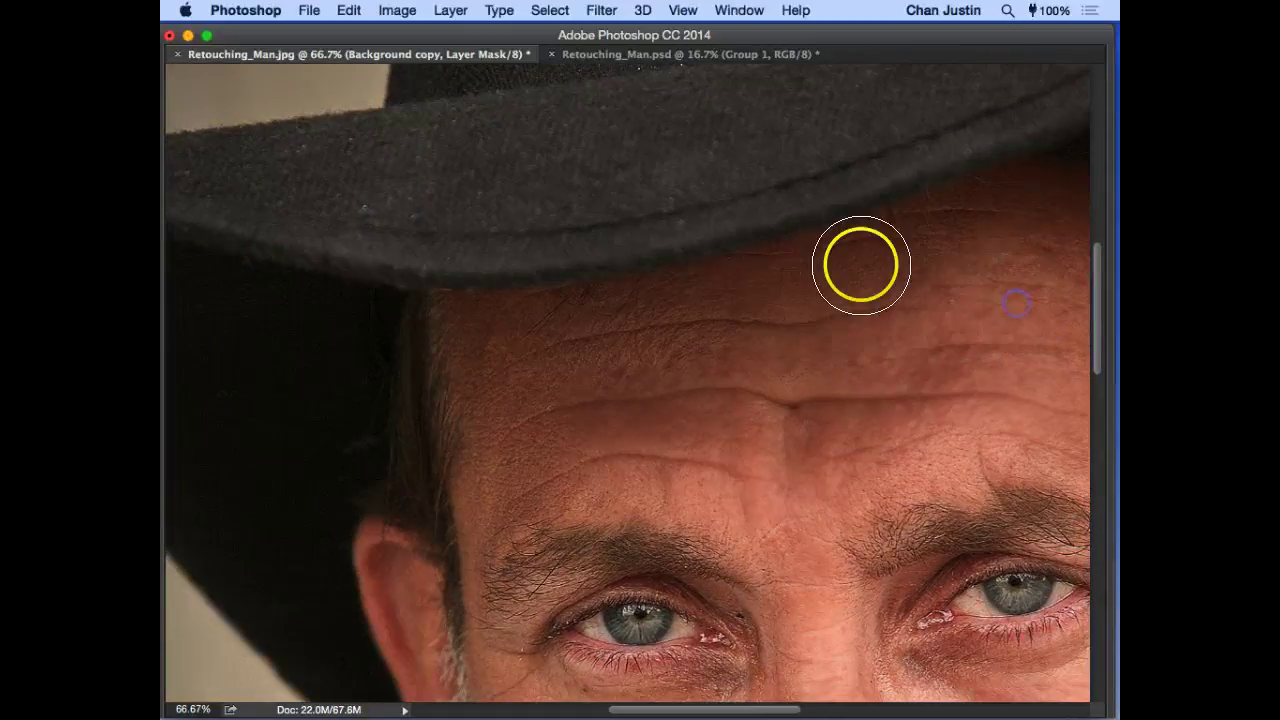
left_click_drag(861, 265, 790, 288)
left_click_drag(579, 321, 453, 408)
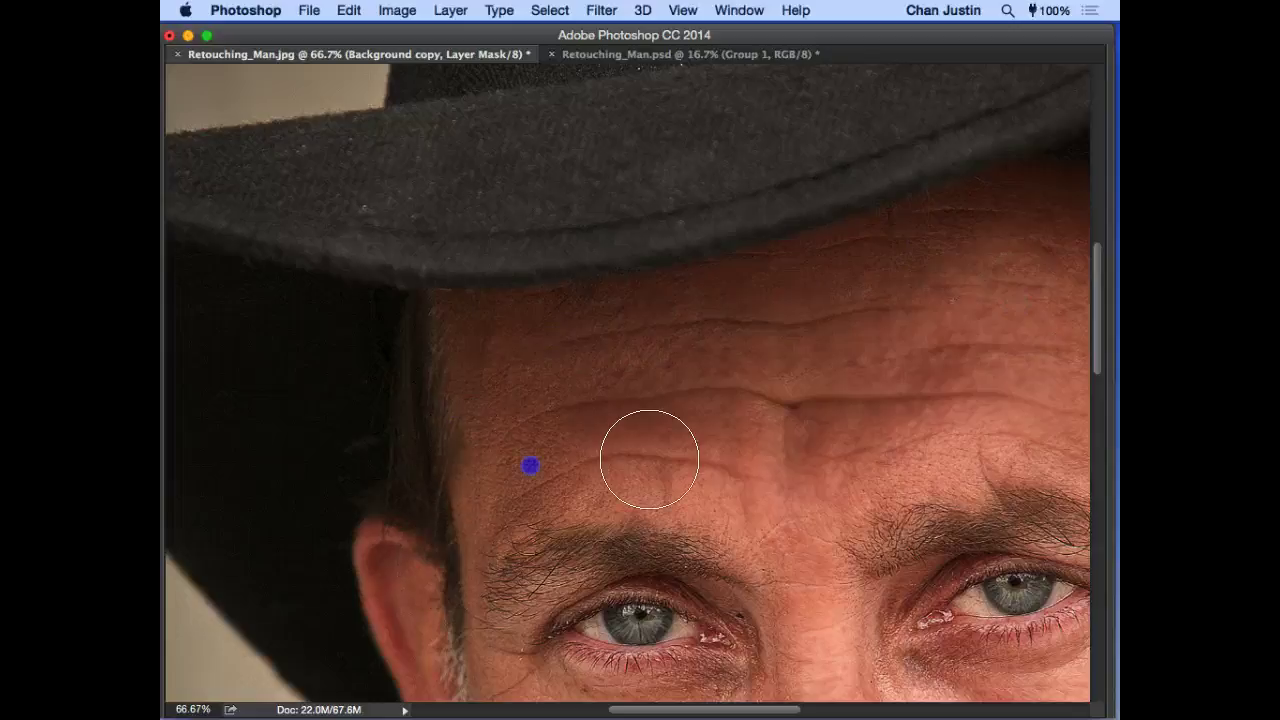
Step: Paint white on the mask over the forehead skin at the man's right temple and around the outer brow
mouse_move(497, 475)
left_mouse_down()
mouse_move(560, 394)
mouse_move(528, 347)
left_mouse_up()
mouse_move(649, 456)
left_mouse_down()
mouse_move(565, 356)
mouse_move(447, 360)
left_mouse_up()
mouse_move(562, 360)
left_mouse_down()
mouse_move(546, 314)
mouse_move(469, 283)
left_mouse_up()
left_click_drag(386, 352, 390, 339)
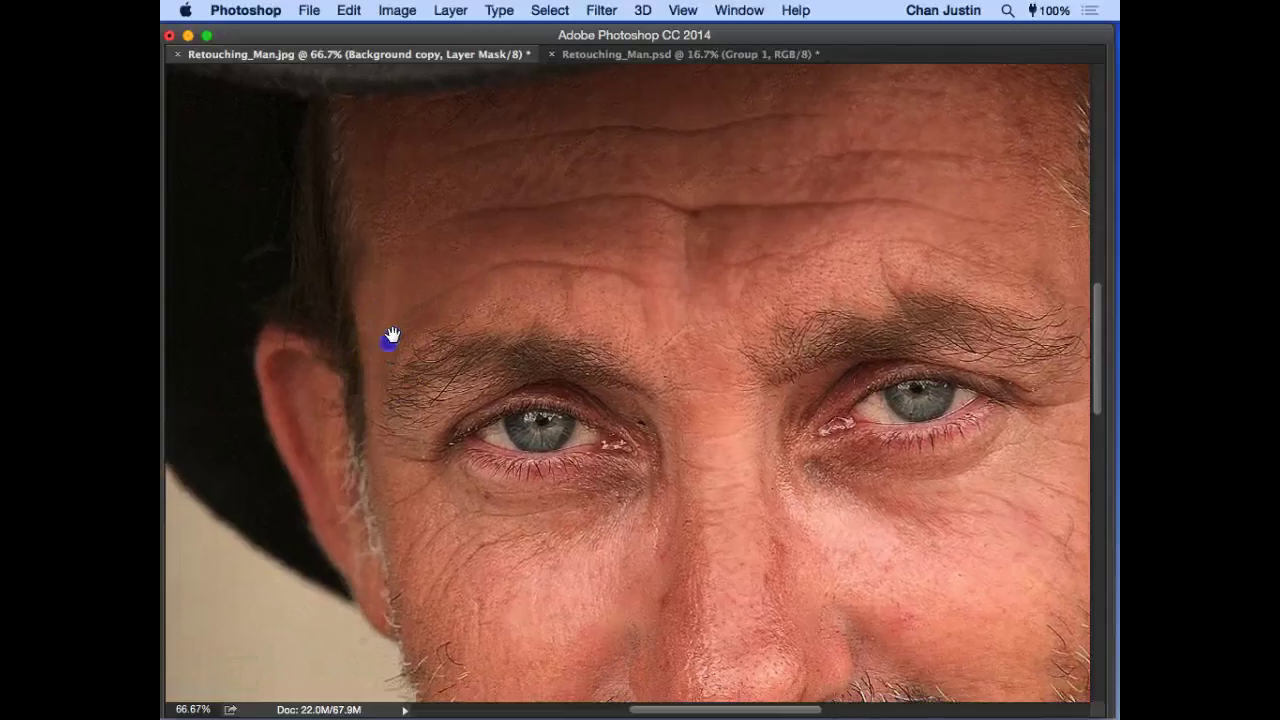
left_click(463, 266)
Step: Paint white on the mask over the man's right cheek and the wrinkled skin beneath his right eye
key("Tab")
left_click(917, 277)
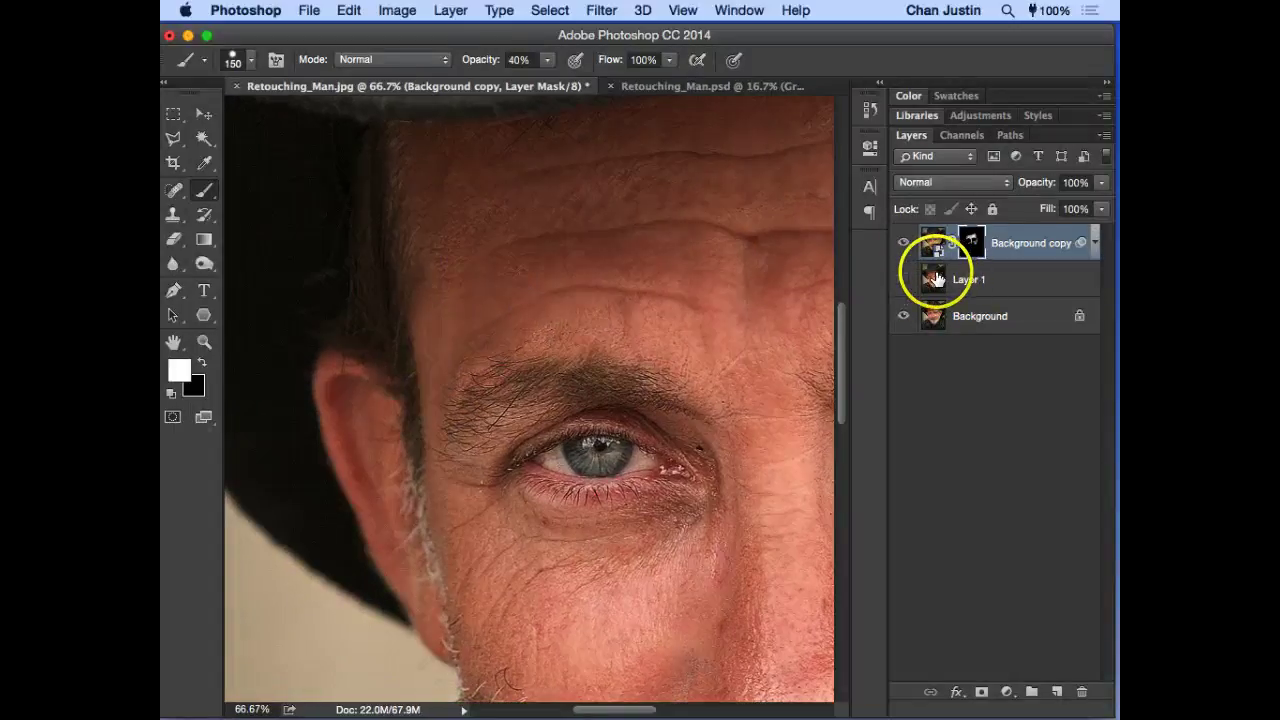
left_click_drag(935, 280, 935, 276)
key("Tab")
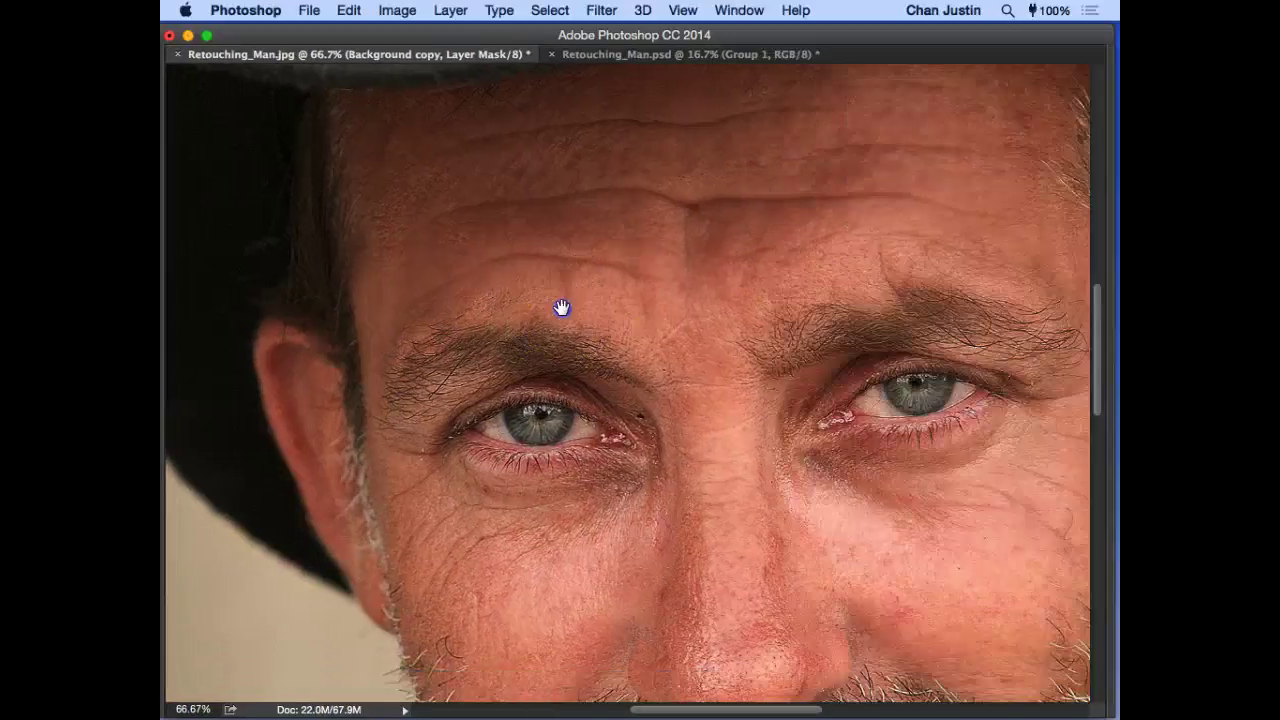
left_click_drag(562, 308, 598, 319)
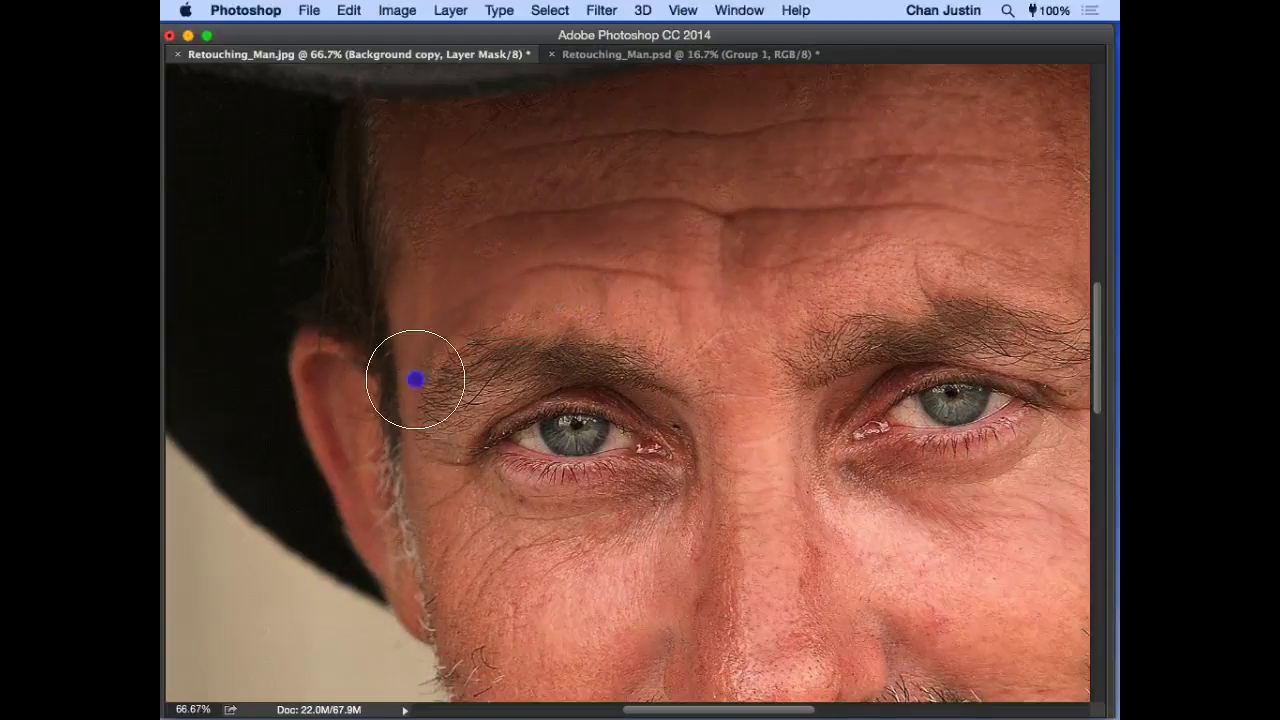
scroll(415, 379, "down", 5)
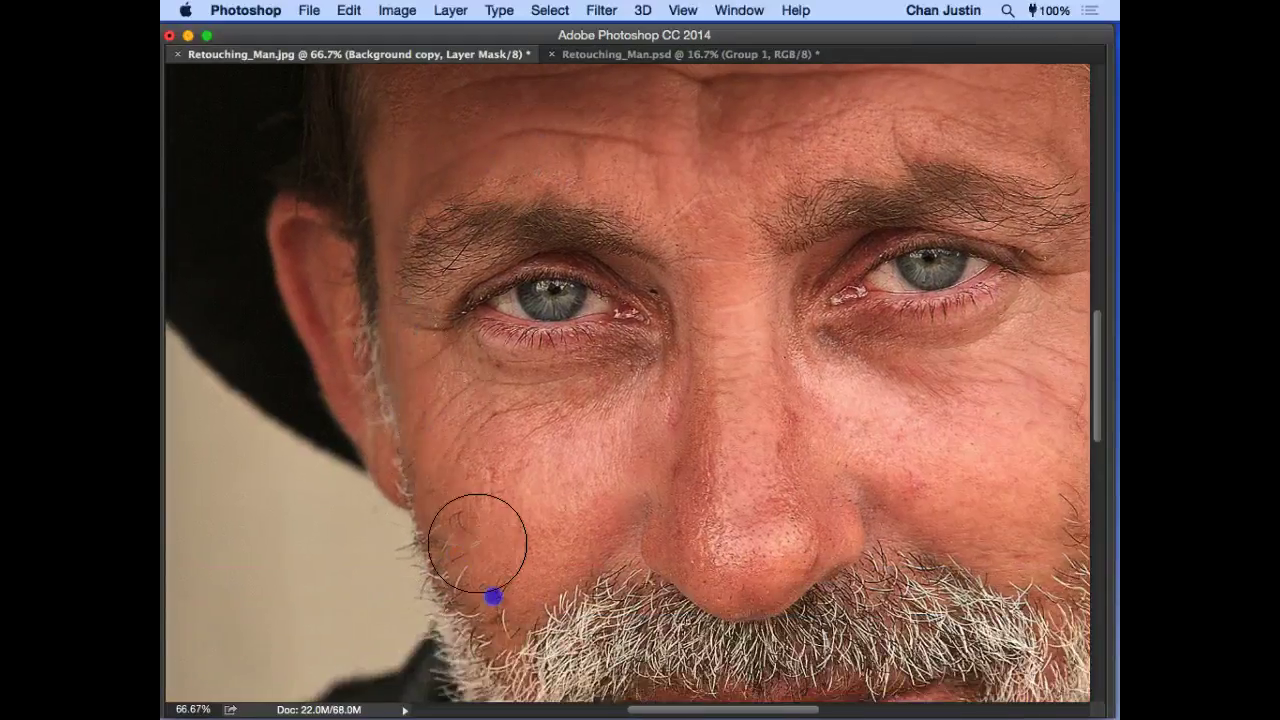
scroll(571, 480, "down", 4)
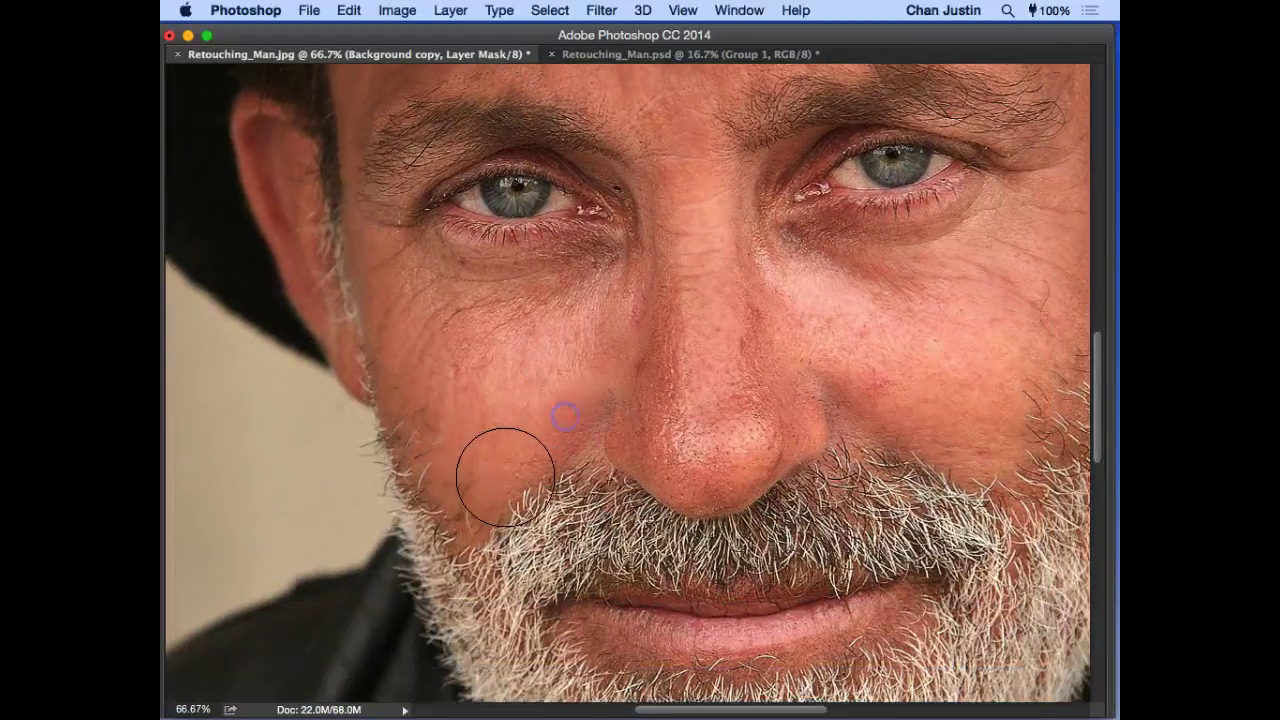
scroll(594, 430, "up", 4)
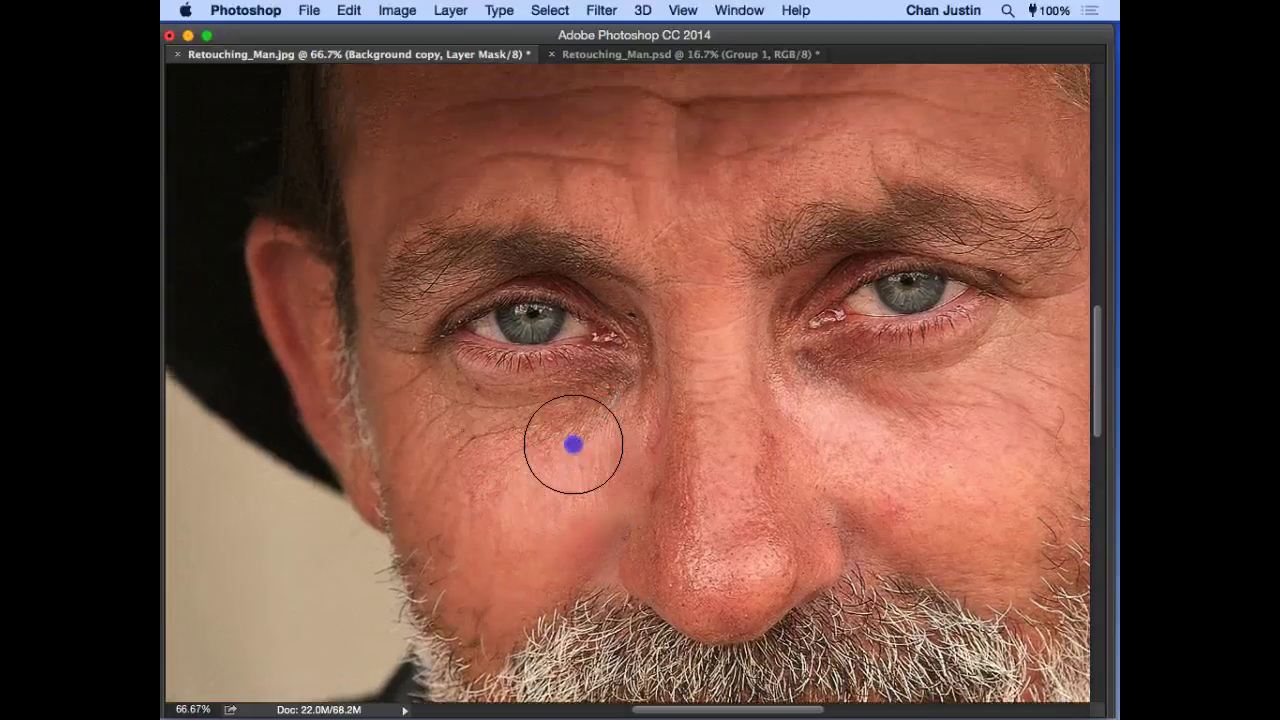
mouse_move(514, 403)
left_mouse_down()
mouse_move(577, 392)
mouse_move(628, 427)
mouse_move(639, 443)
mouse_move(625, 461)
mouse_move(668, 407)
mouse_move(608, 458)
mouse_move(601, 442)
mouse_move(614, 401)
left_mouse_up()
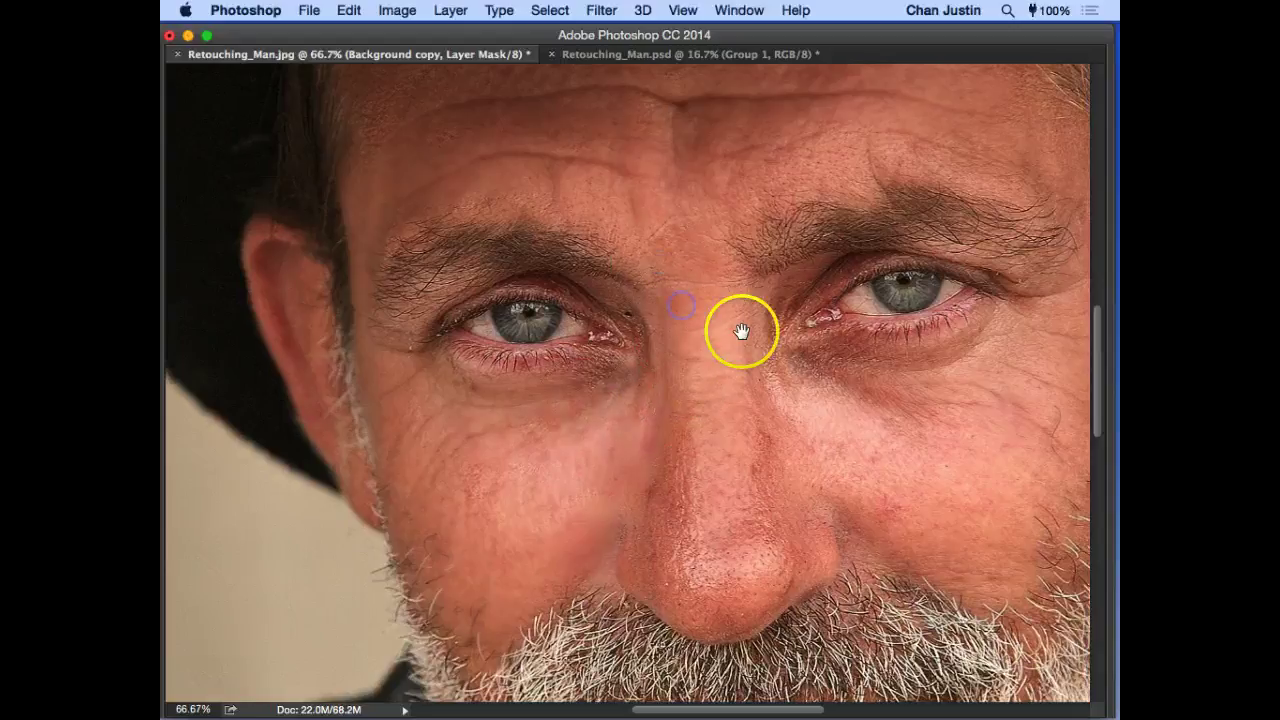
Step: Paint white on the mask between the brows, above the man's left brow and around its outer end
left_click_drag(741, 332, 733, 364)
left_click_drag(716, 221, 692, 271)
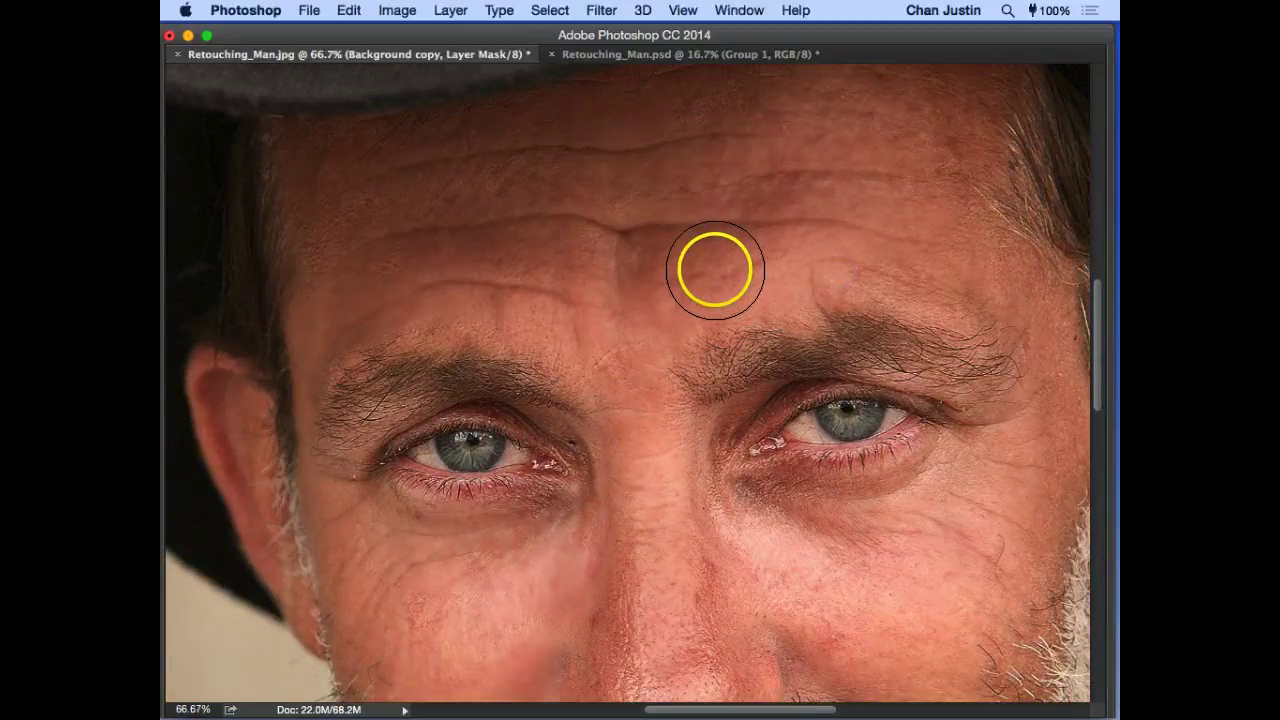
mouse_move(712, 277)
left_mouse_down()
mouse_move(671, 300)
mouse_move(677, 333)
left_mouse_up()
left_click_drag(831, 300, 853, 273)
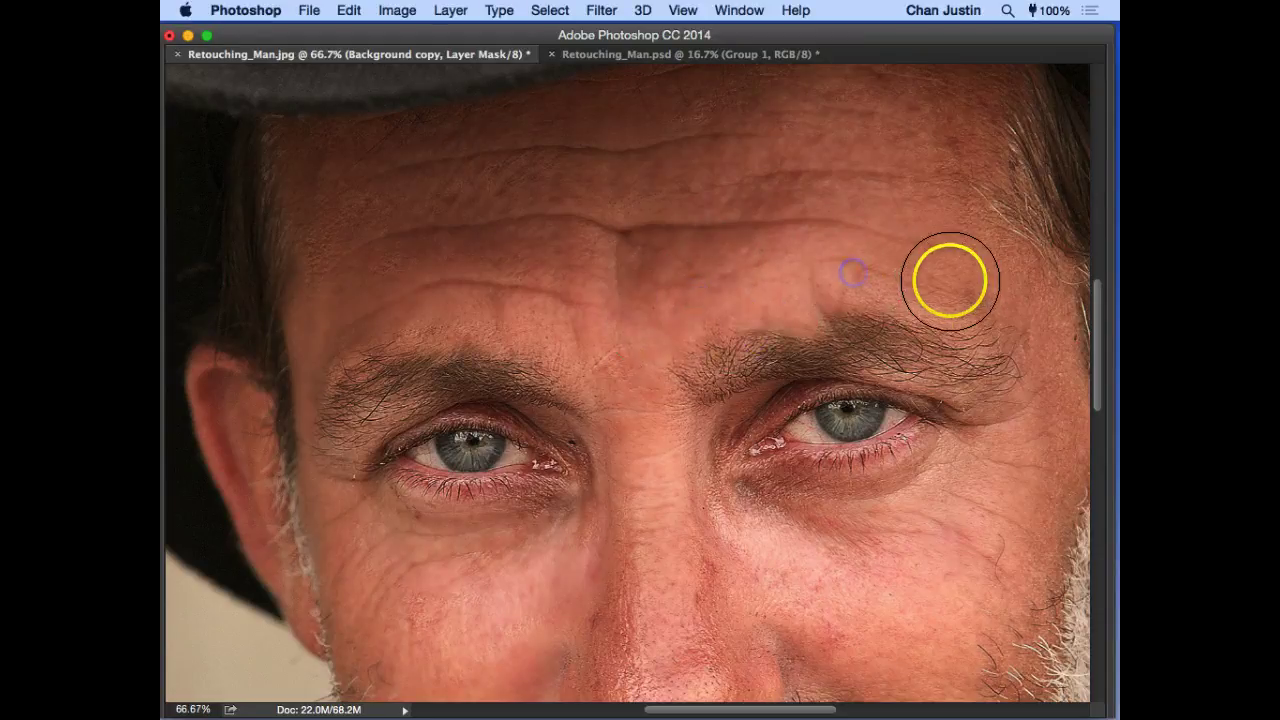
left_click_drag(1006, 322, 924, 289)
left_click_drag(910, 354, 934, 400)
left_click_drag(878, 480, 901, 412)
Step: Reduce the brush to 90 pixels and paint the mask white around the inner corner of the man's left eye
mouse_move(780, 420)
left_mouse_down()
mouse_move(683, 437)
mouse_move(703, 414)
mouse_move(626, 385)
left_mouse_up()
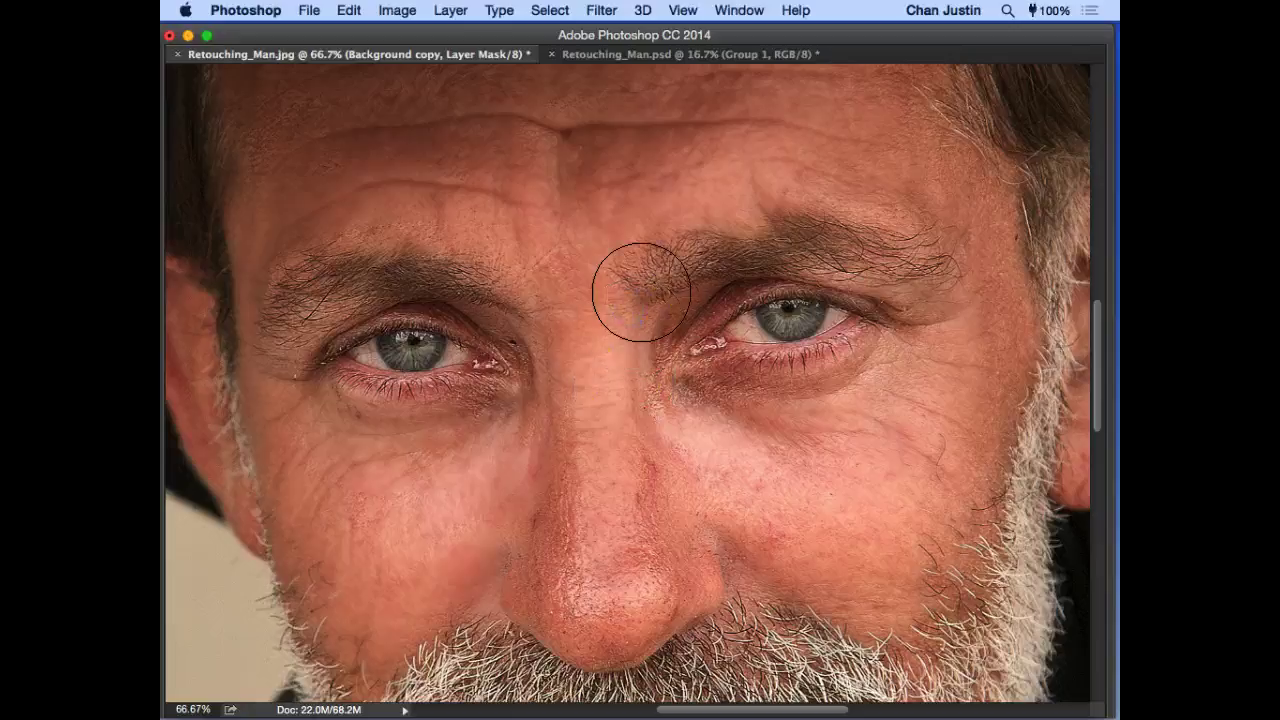
key("bracketleft")
key("bracketleft")
key("bracketleft")
mouse_move(671, 242)
left_mouse_down()
mouse_move(656, 337)
mouse_move(659, 297)
left_mouse_up()
mouse_move(651, 289)
left_mouse_down()
mouse_move(646, 377)
mouse_move(665, 435)
left_mouse_up()
left_click(712, 392)
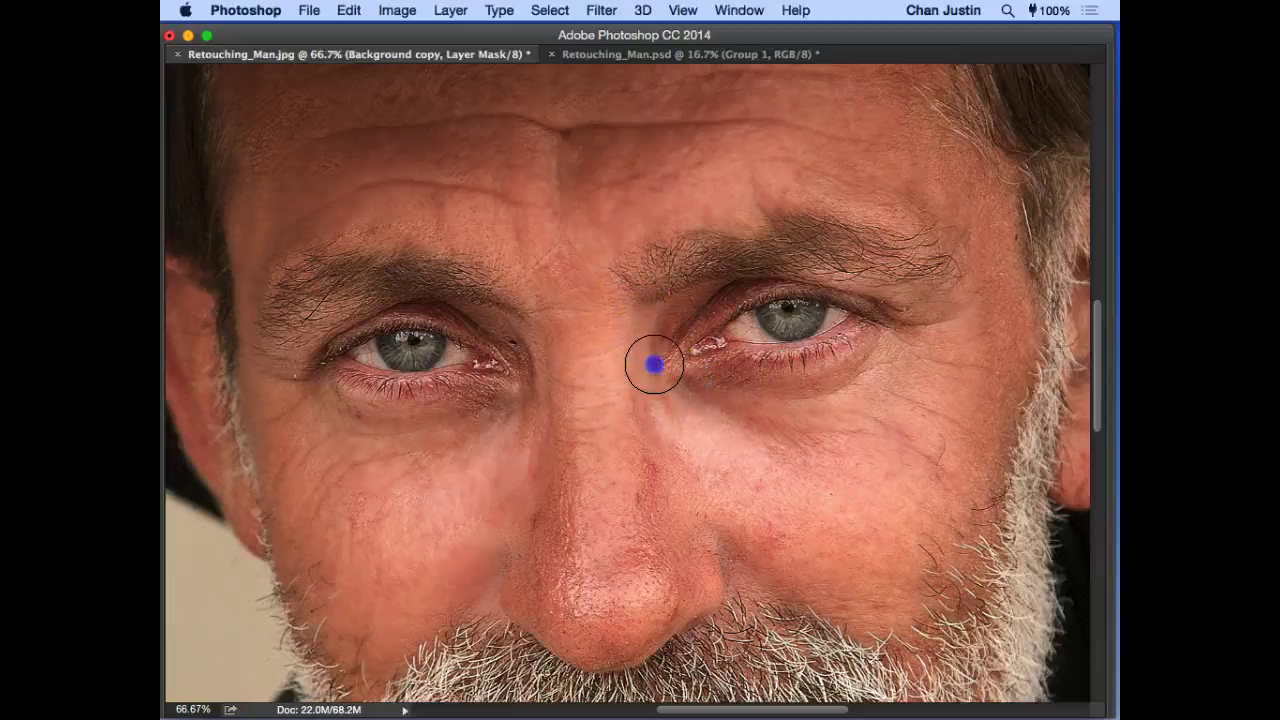
Step: Paint white on the mask over the skin beneath the man's left eye and across his left cheek
mouse_move(902, 343)
left_mouse_down()
mouse_move(763, 389)
mouse_move(700, 426)
left_mouse_up()
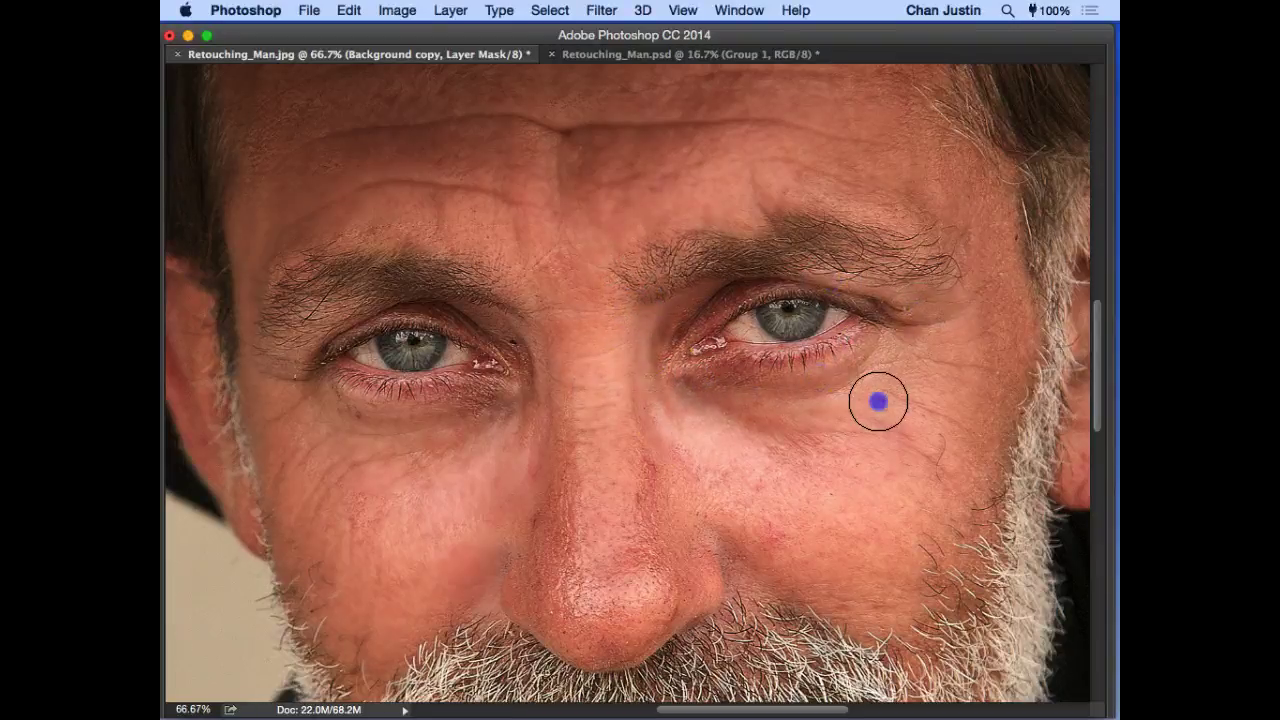
mouse_move(849, 378)
left_mouse_down()
mouse_move(771, 352)
mouse_move(816, 343)
left_mouse_up()
mouse_move(882, 405)
left_mouse_down()
mouse_move(863, 491)
mouse_move(817, 589)
left_mouse_up()
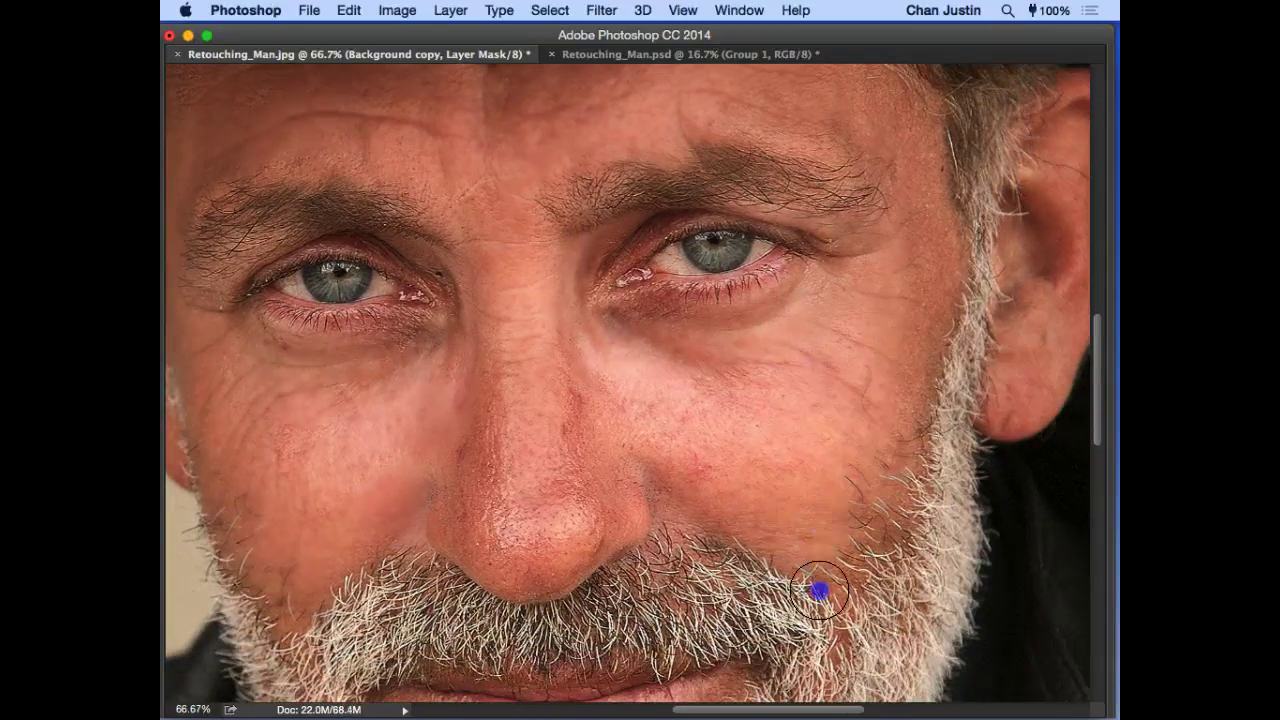
mouse_move(694, 451)
left_mouse_down()
mouse_move(754, 511)
mouse_move(738, 459)
mouse_move(769, 394)
mouse_move(697, 334)
mouse_move(755, 337)
left_mouse_up()
left_click(718, 373)
left_click(694, 348)
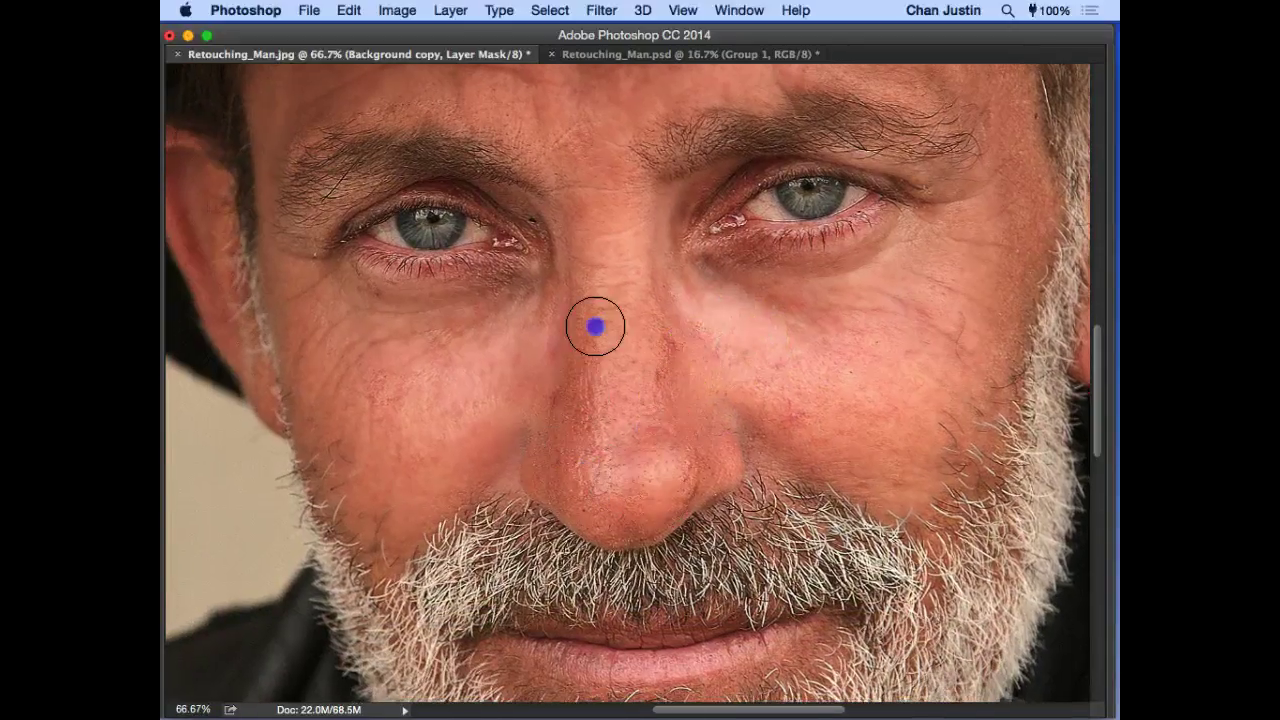
Step: Paint white on the mask over the nose, the man's right cheek beside it and his right temple
left_click_drag(615, 387, 653, 364)
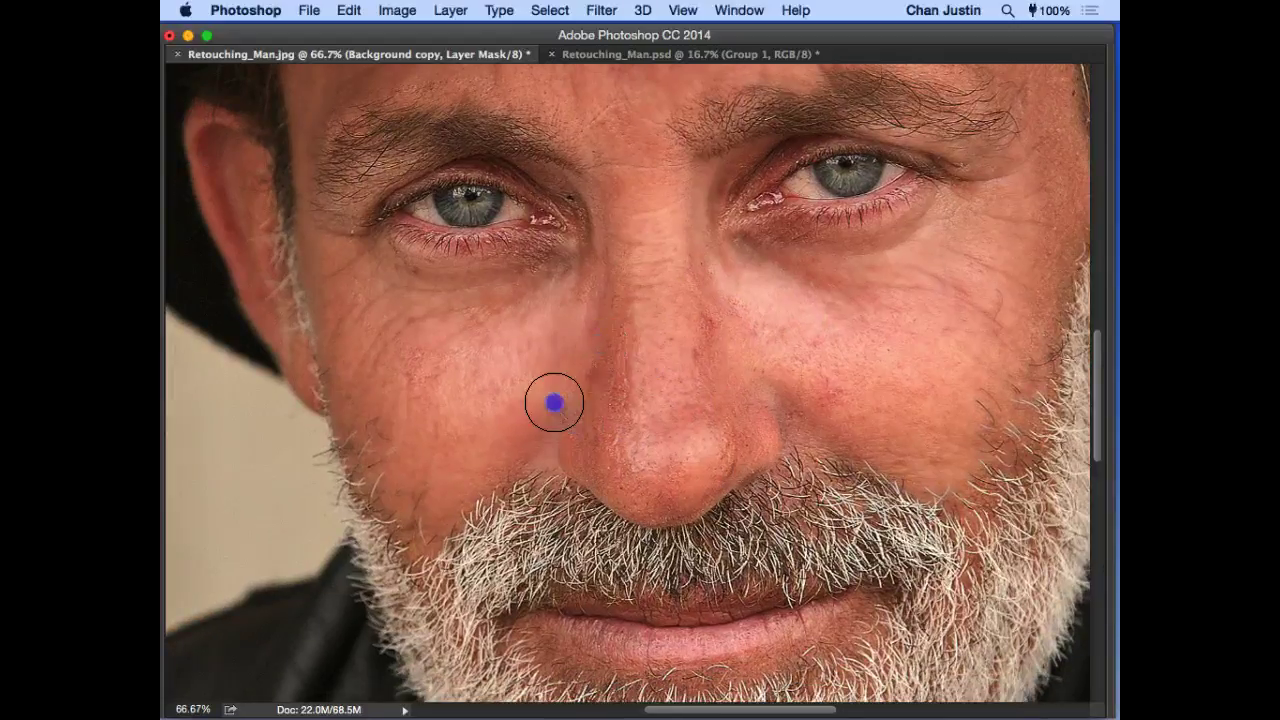
left_click_drag(549, 404, 590, 390)
mouse_move(478, 449)
left_mouse_down()
mouse_move(496, 524)
mouse_move(450, 430)
mouse_move(518, 411)
mouse_move(513, 424)
left_mouse_up()
left_click(483, 518)
left_click(388, 319)
left_click_drag(430, 236, 415, 359)
mouse_move(456, 194)
left_mouse_down()
mouse_move(450, 240)
mouse_move(486, 237)
mouse_move(483, 249)
left_mouse_up()
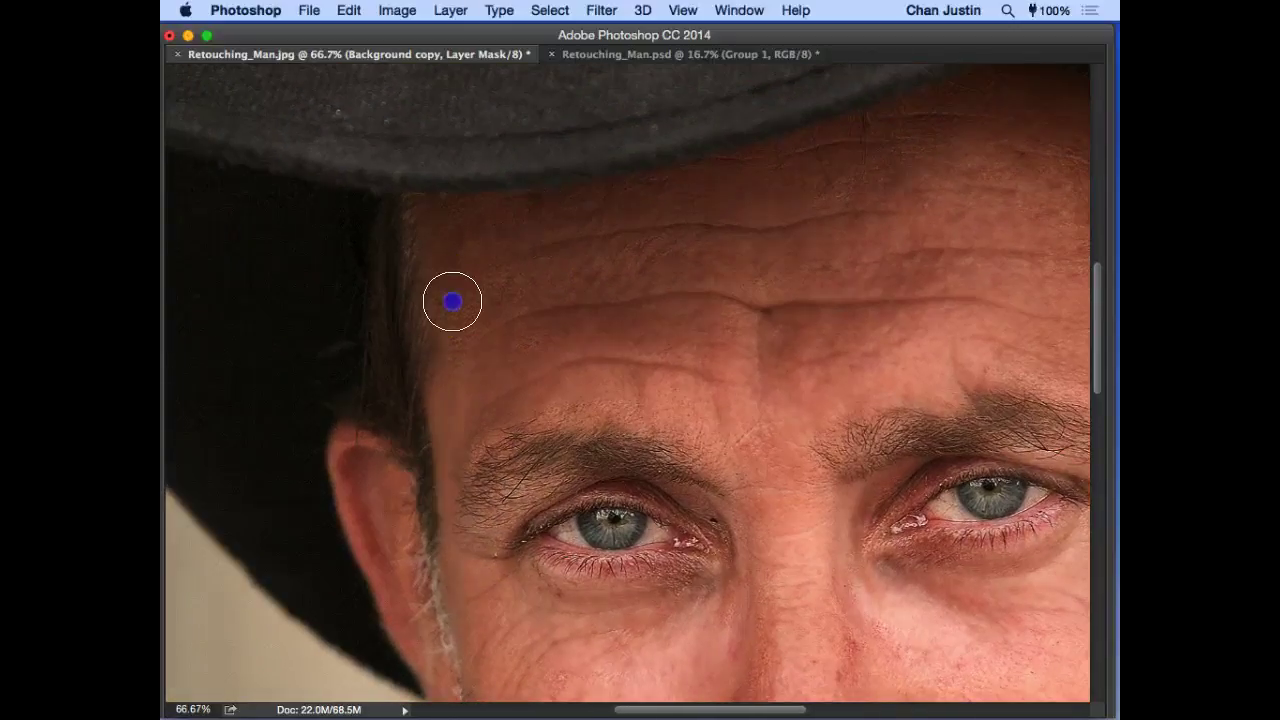
Step: Paint white on the mask from between the brows down the bridge and side of the nose
scroll(737, 417, "down", 5)
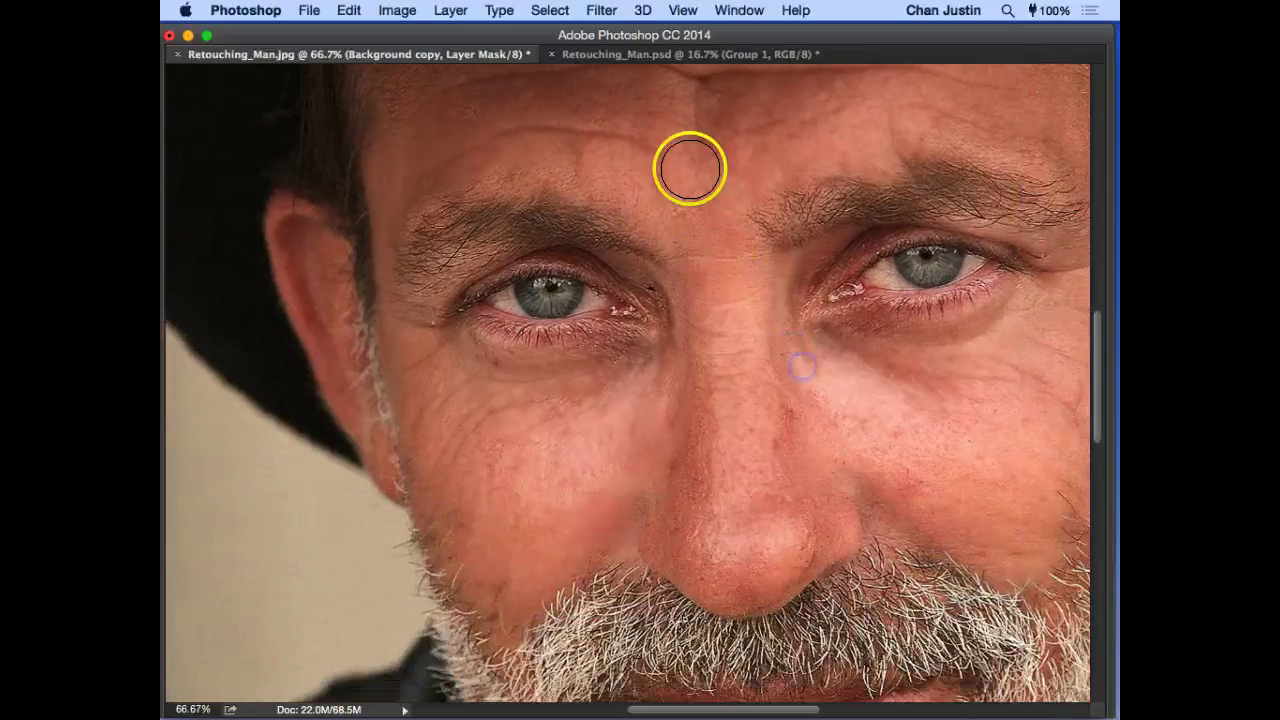
left_click_drag(690, 169, 699, 254)
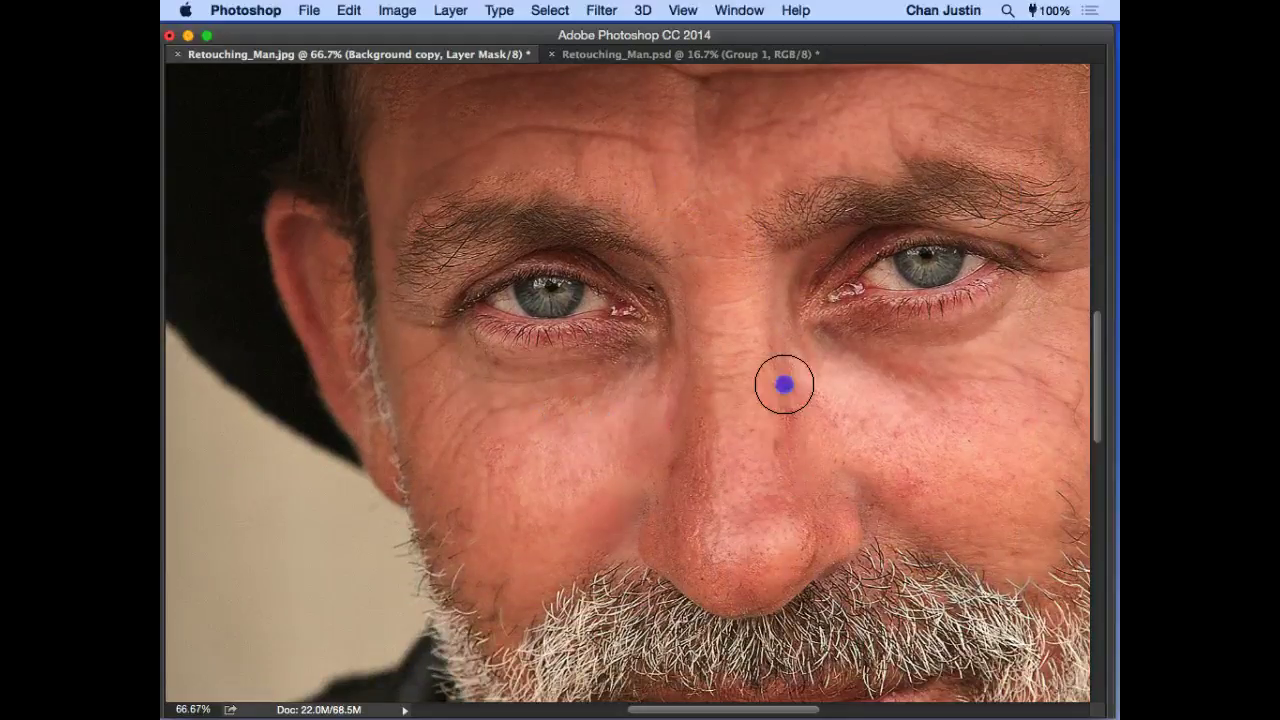
left_click_drag(772, 401, 736, 353)
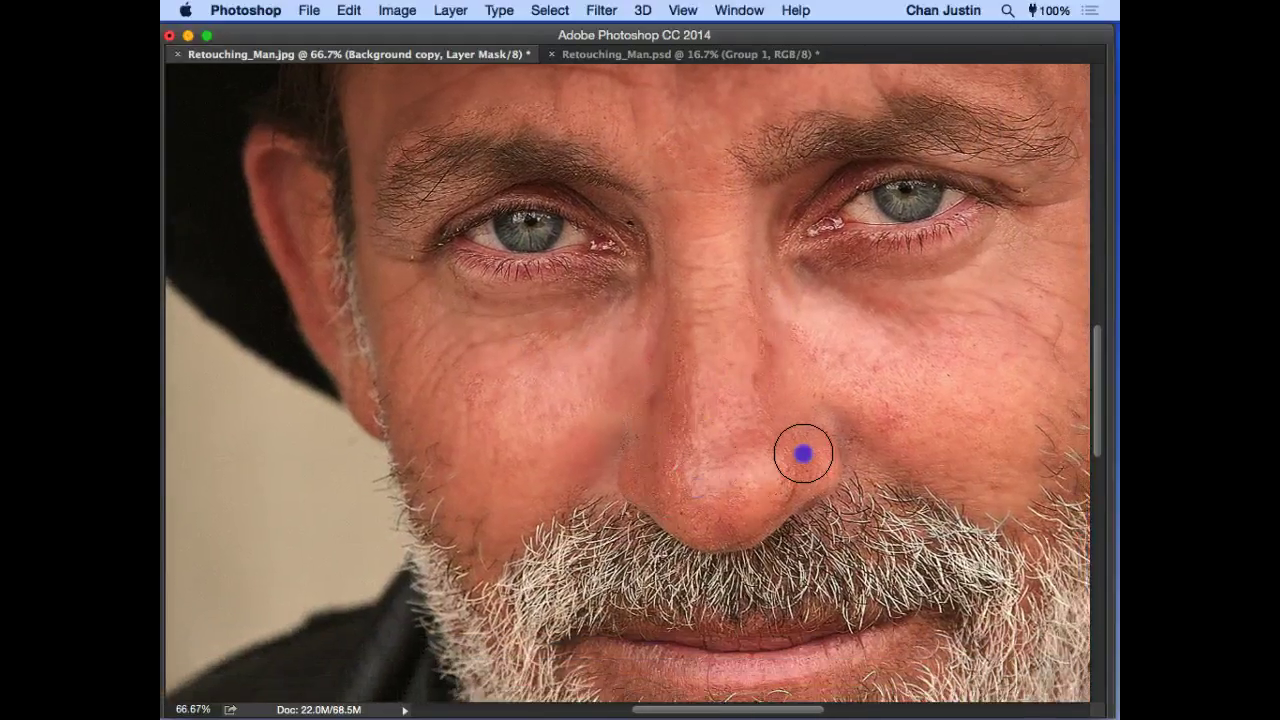
left_click_drag(732, 411, 691, 403)
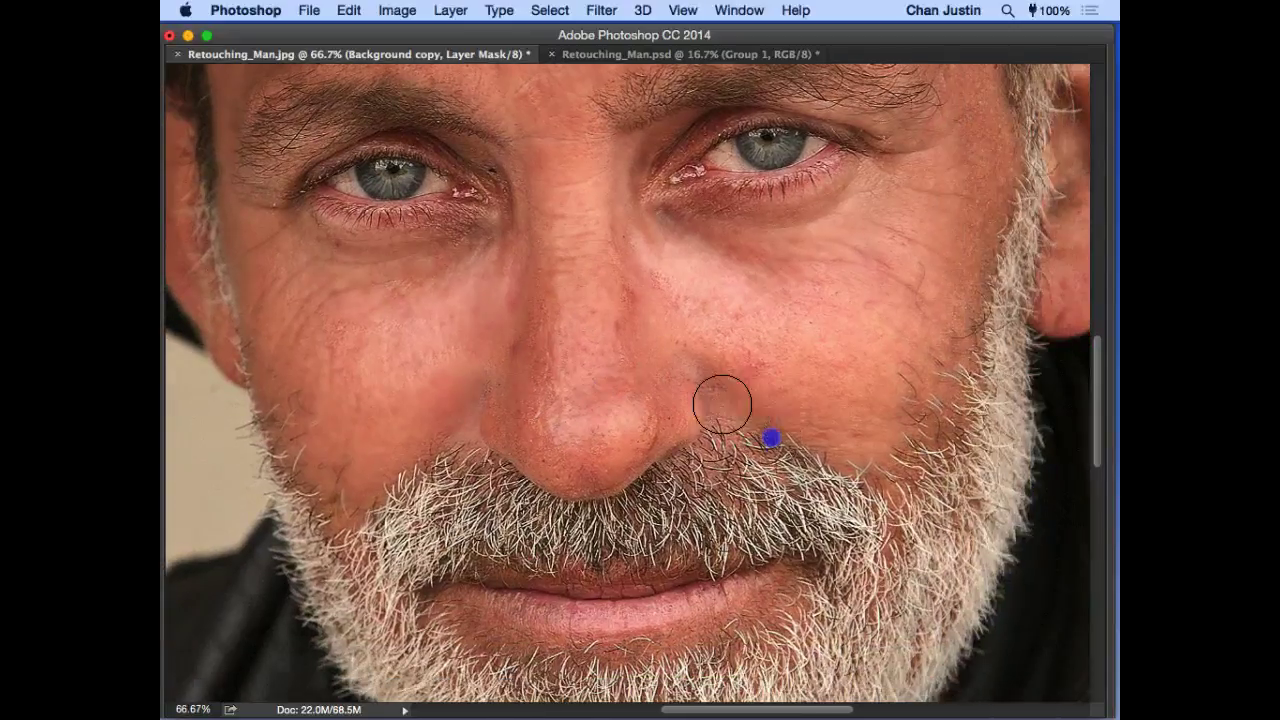
Step: Paint white on the mask over the cheek skin beside the nose, the nose tip and beneath the right eye
left_click_drag(852, 425, 886, 464)
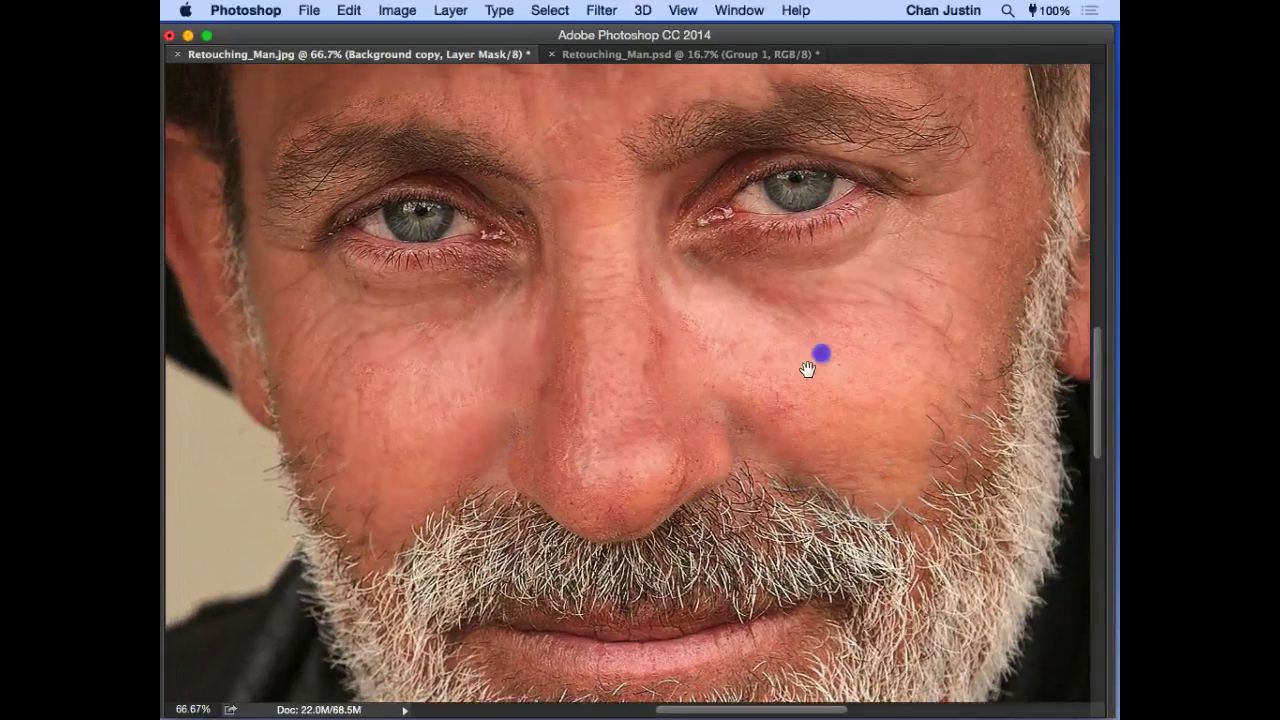
left_click_drag(808, 371, 822, 360)
mouse_move(660, 350)
left_mouse_down()
mouse_move(766, 369)
mouse_move(811, 397)
left_mouse_up()
left_click_drag(905, 405, 800, 389)
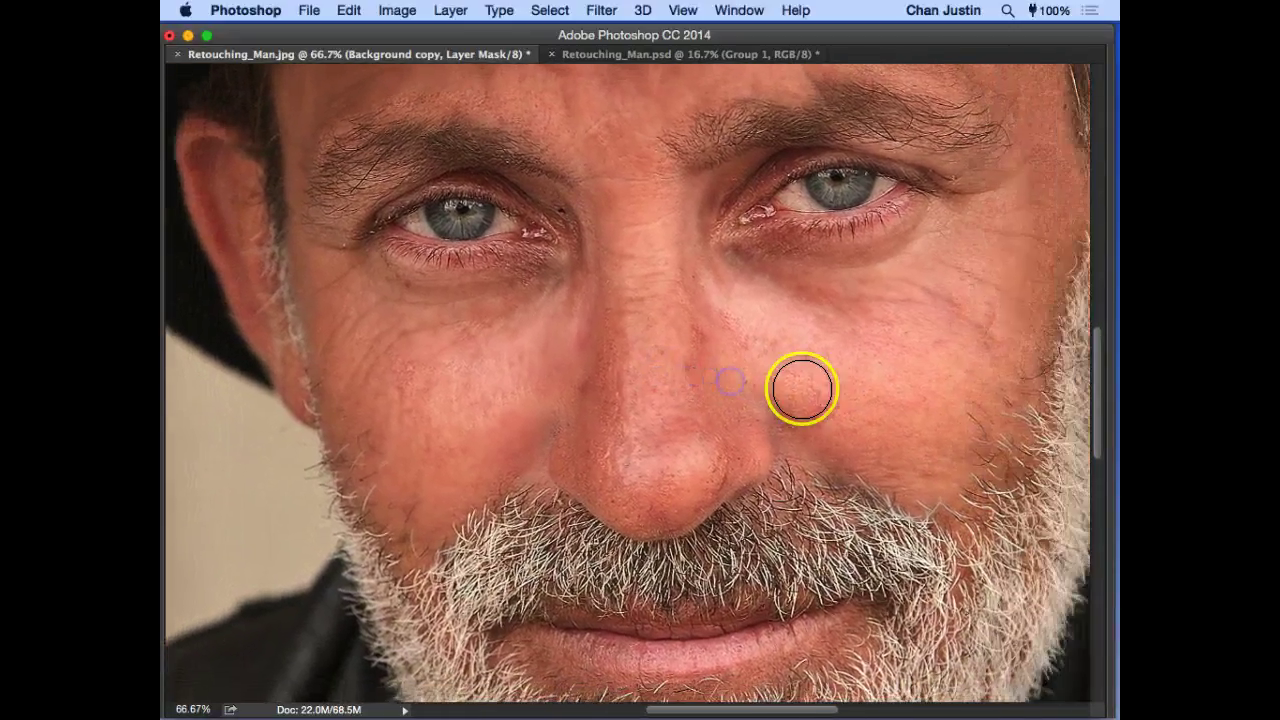
mouse_move(631, 413)
left_mouse_down()
mouse_move(671, 411)
mouse_move(711, 473)
left_mouse_up()
left_click_drag(617, 486, 534, 420)
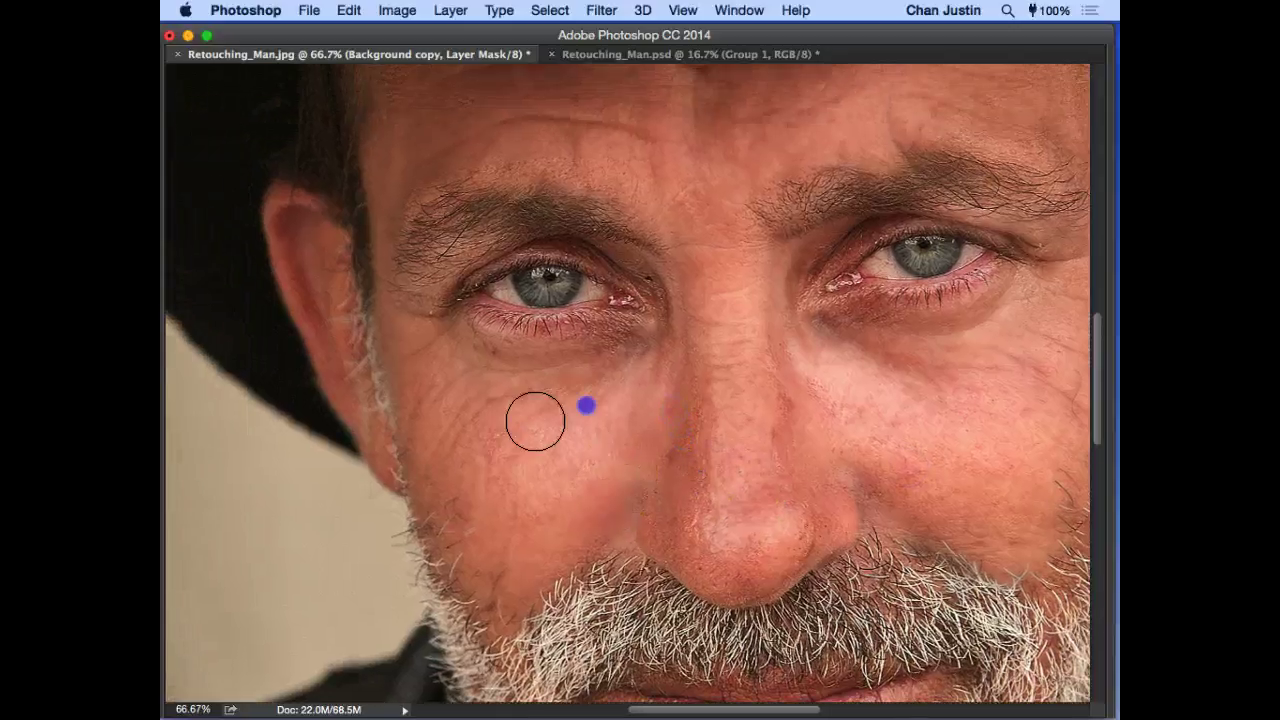
Step: Paint white on the mask over the man's left temple near the hairline, and fit the whole portrait in view
mouse_move(746, 309)
left_mouse_down()
mouse_move(654, 373)
mouse_move(517, 419)
left_mouse_up()
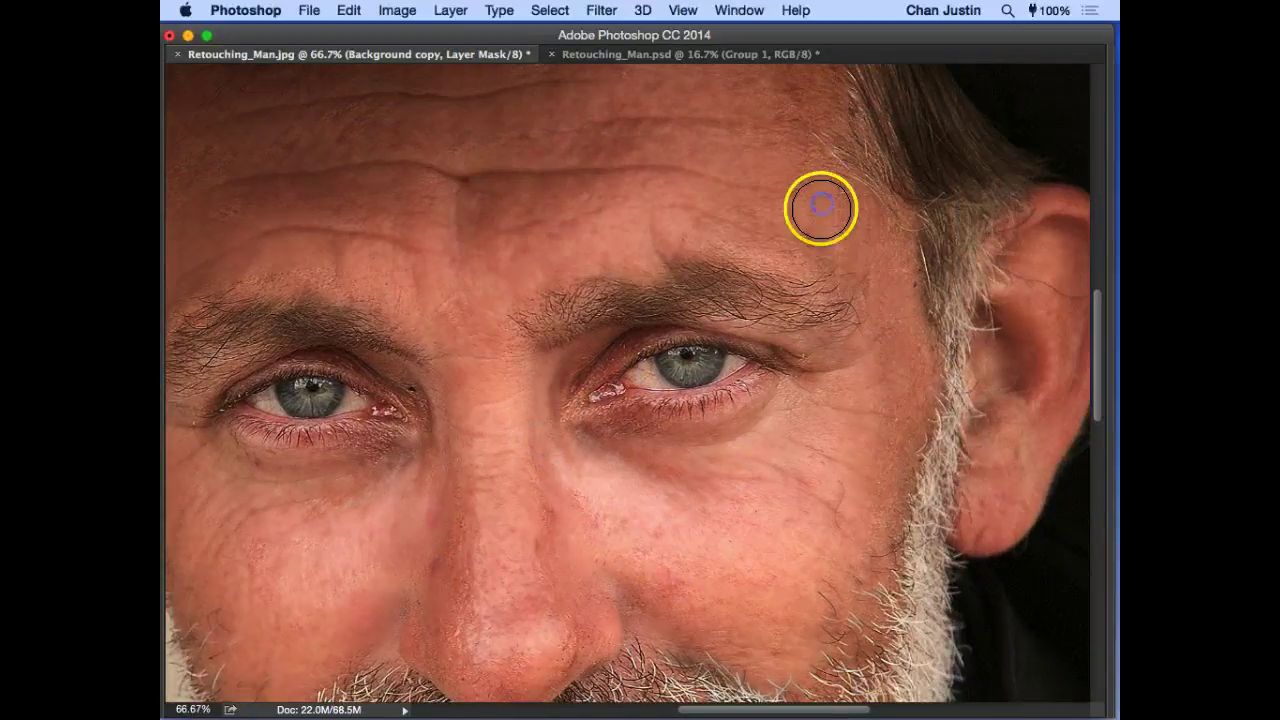
mouse_move(830, 200)
left_mouse_down()
mouse_move(744, 268)
mouse_move(800, 336)
left_mouse_up()
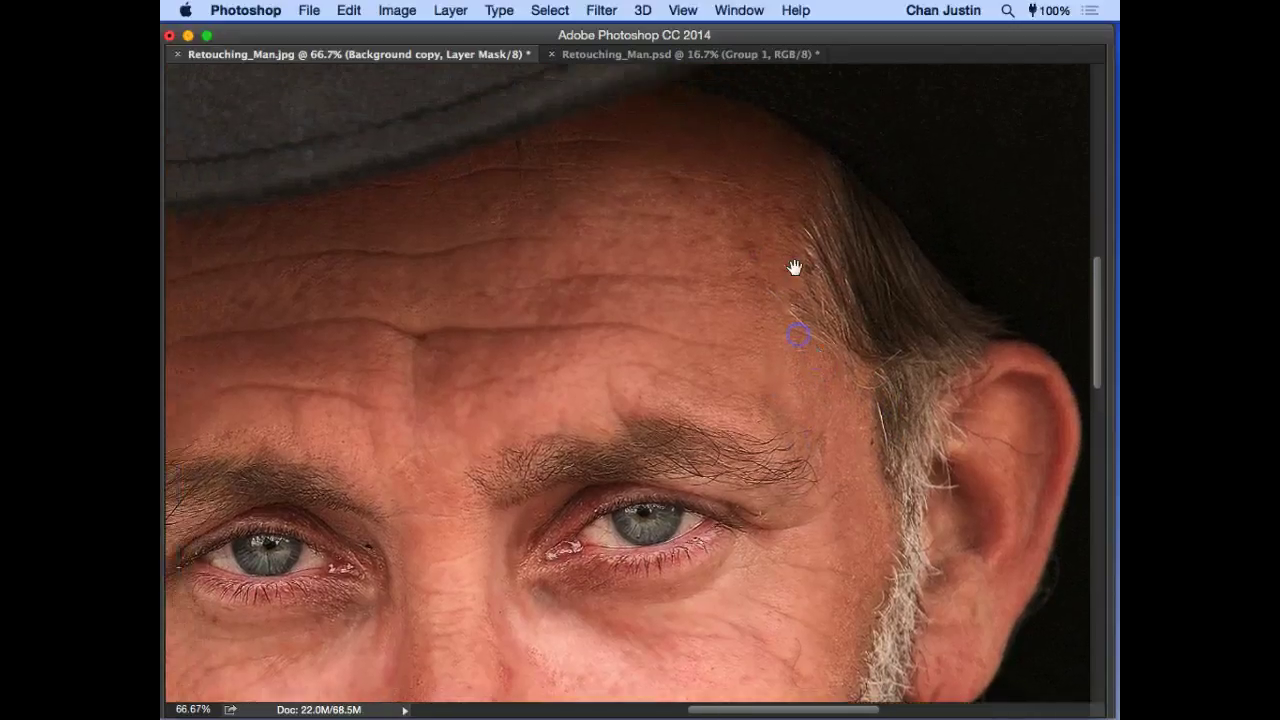
left_click_drag(794, 266, 705, 211)
key("super+0")
key("Tab")
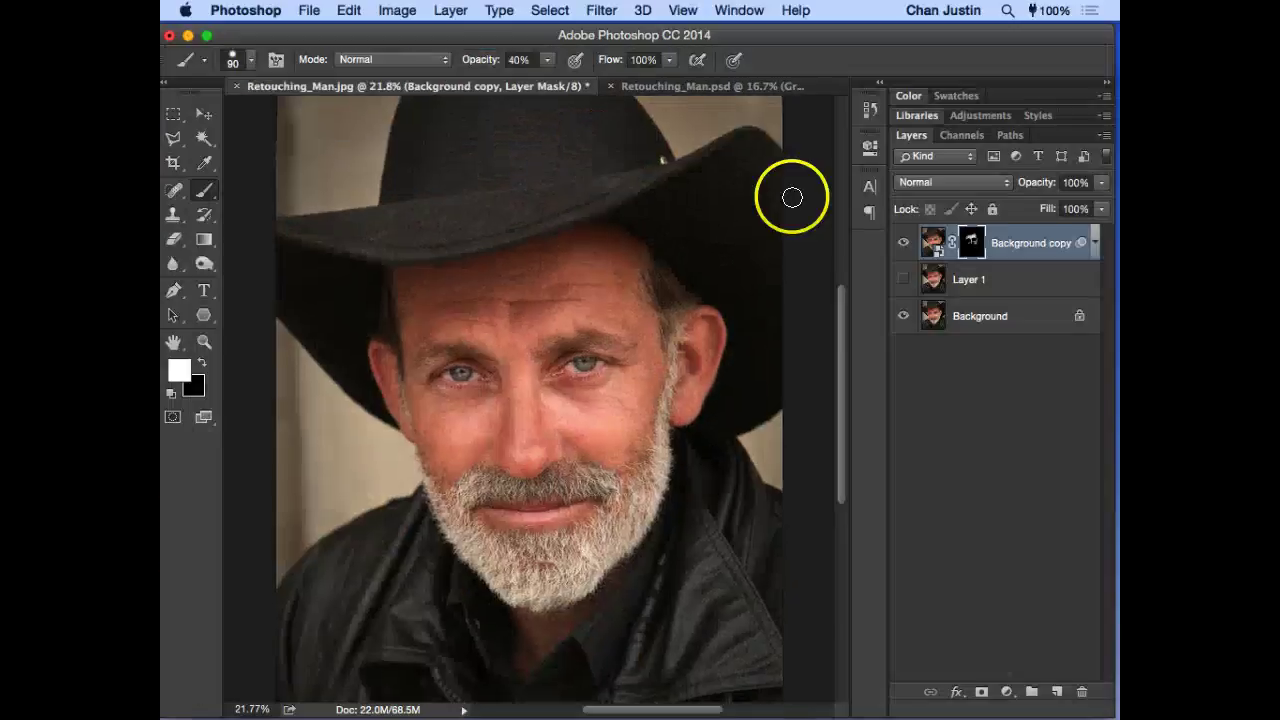
Step: Turn Layer 1's visibility on, and hide and reshow the Background copy layer to compare the skin with and without blur
left_click_drag(606, 357, 619, 373)
key("v")
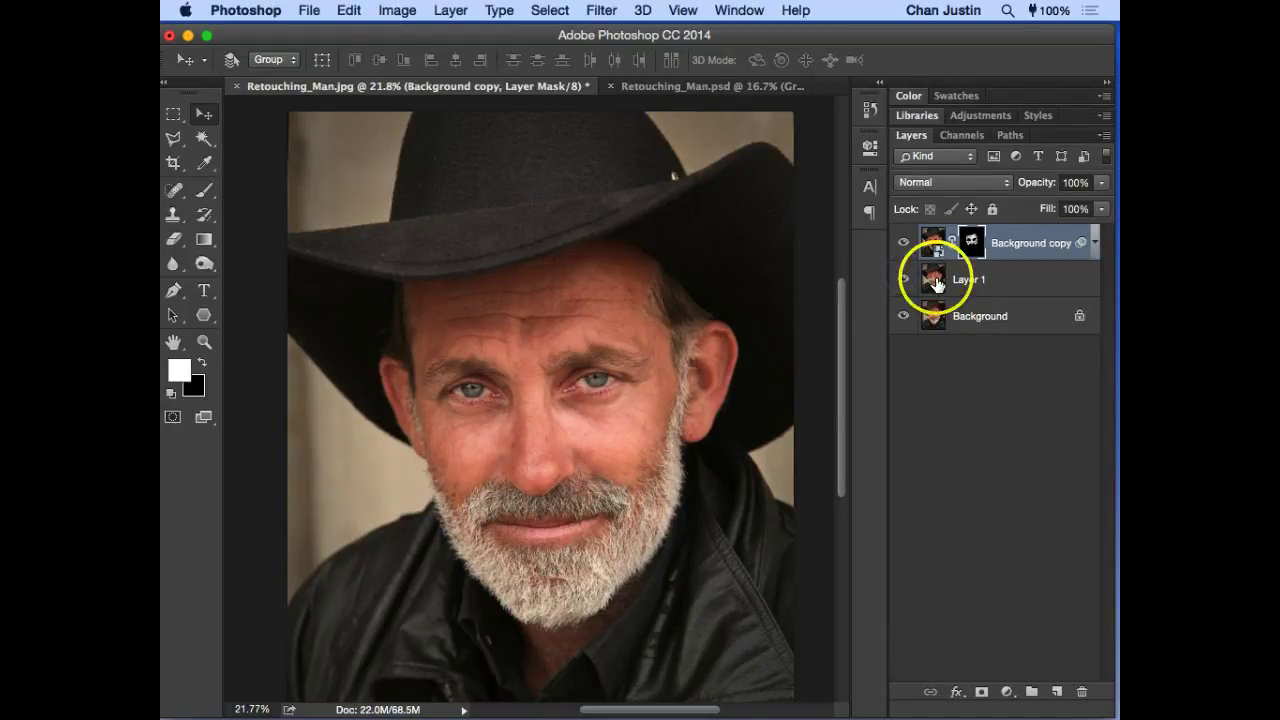
left_click(937, 284)
left_click(903, 244)
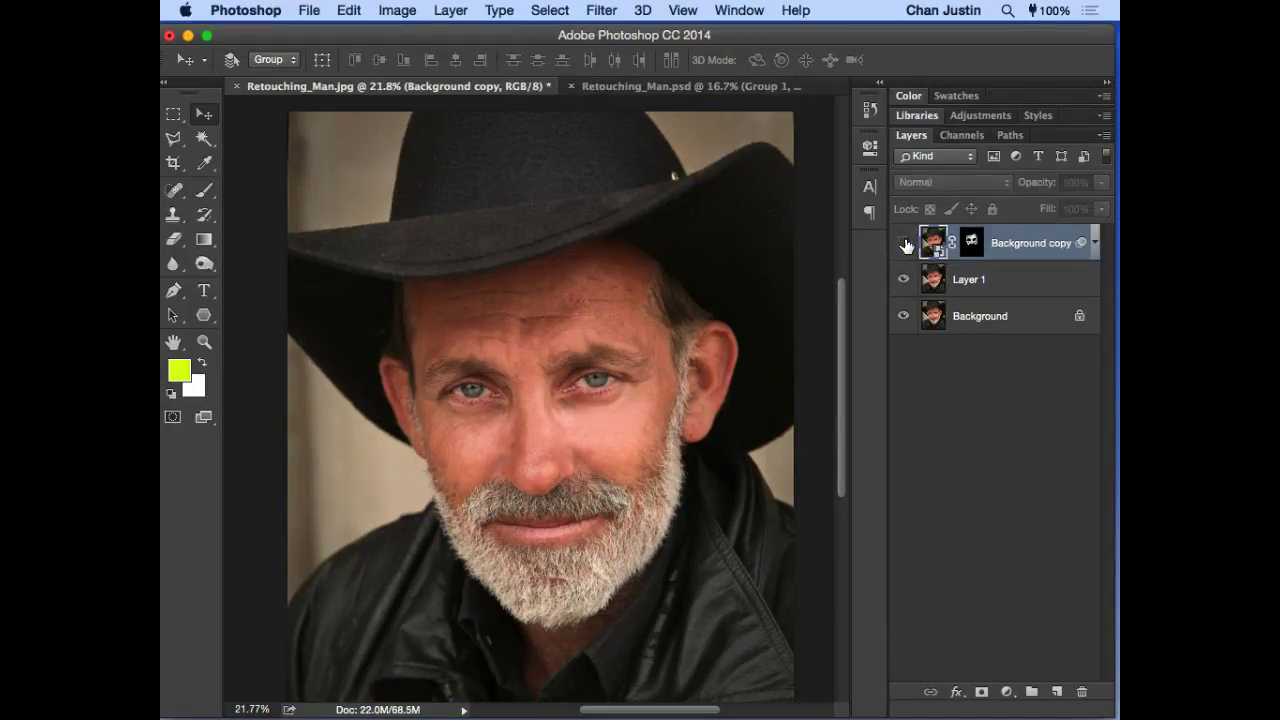
left_click(904, 245)
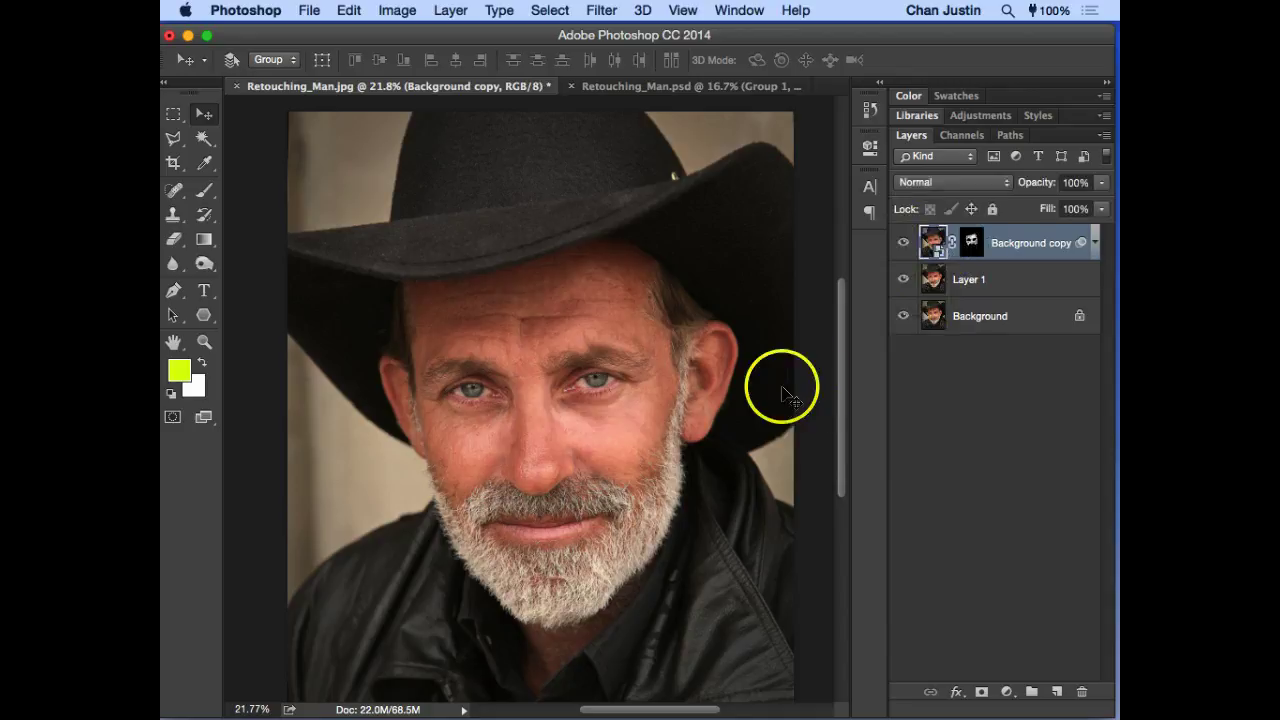
Step: Isolate the masked Background copy layer by hiding Layer 1 and Background, inspect the painted skin areas, and show both layers again
key("z")
left_click(613, 432)
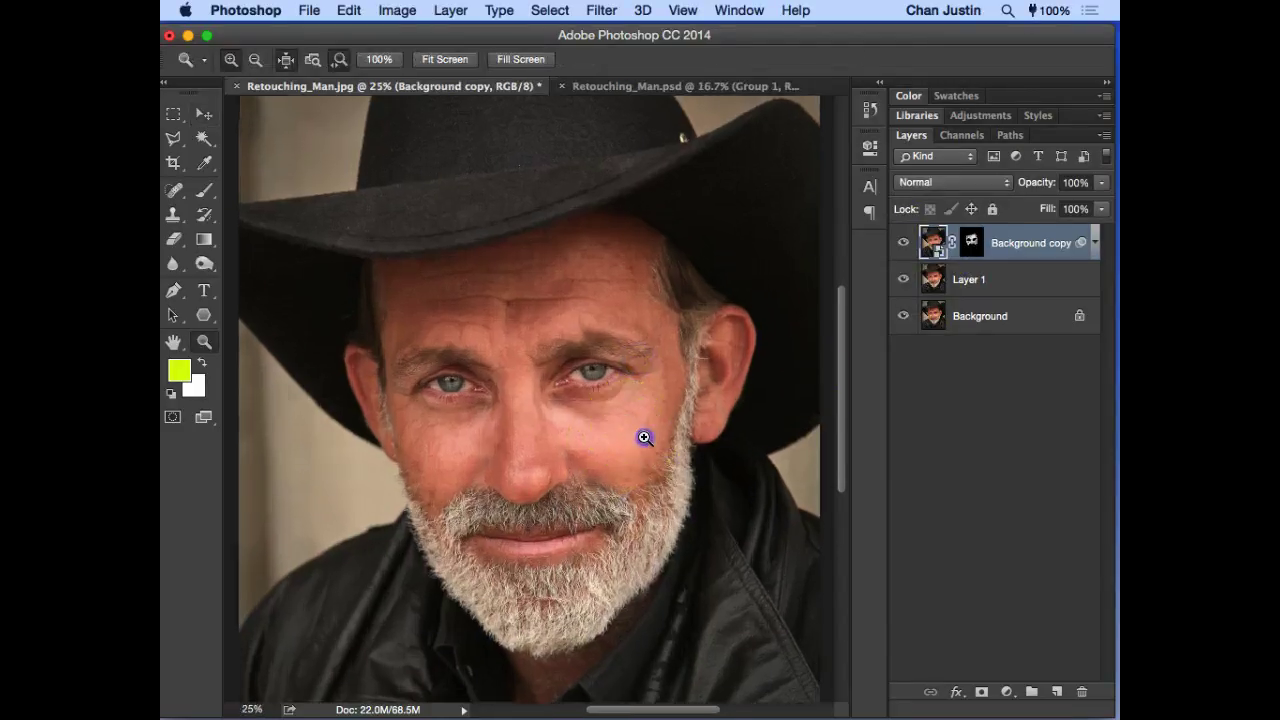
left_click(643, 437)
key("v")
left_click_drag(663, 397, 693, 378)
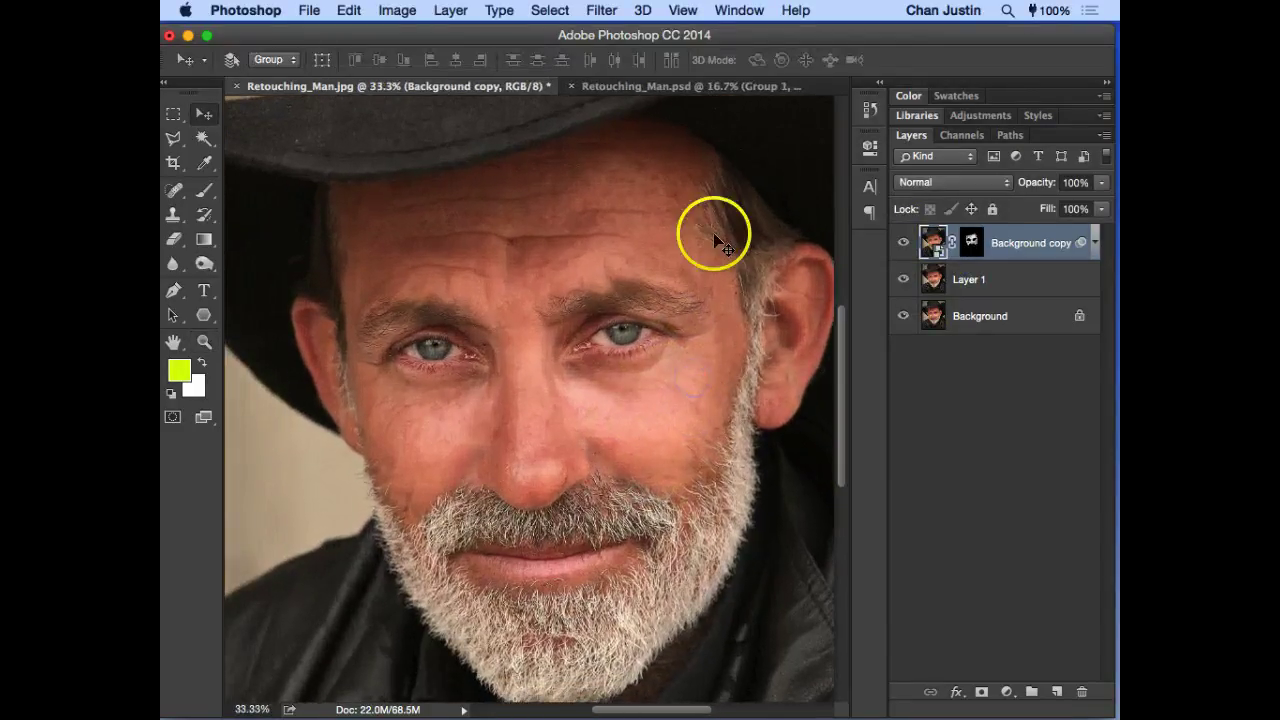
mouse_move(648, 320)
left_mouse_down()
mouse_move(680, 314)
mouse_move(650, 335)
mouse_move(650, 324)
left_mouse_up()
left_click(902, 281)
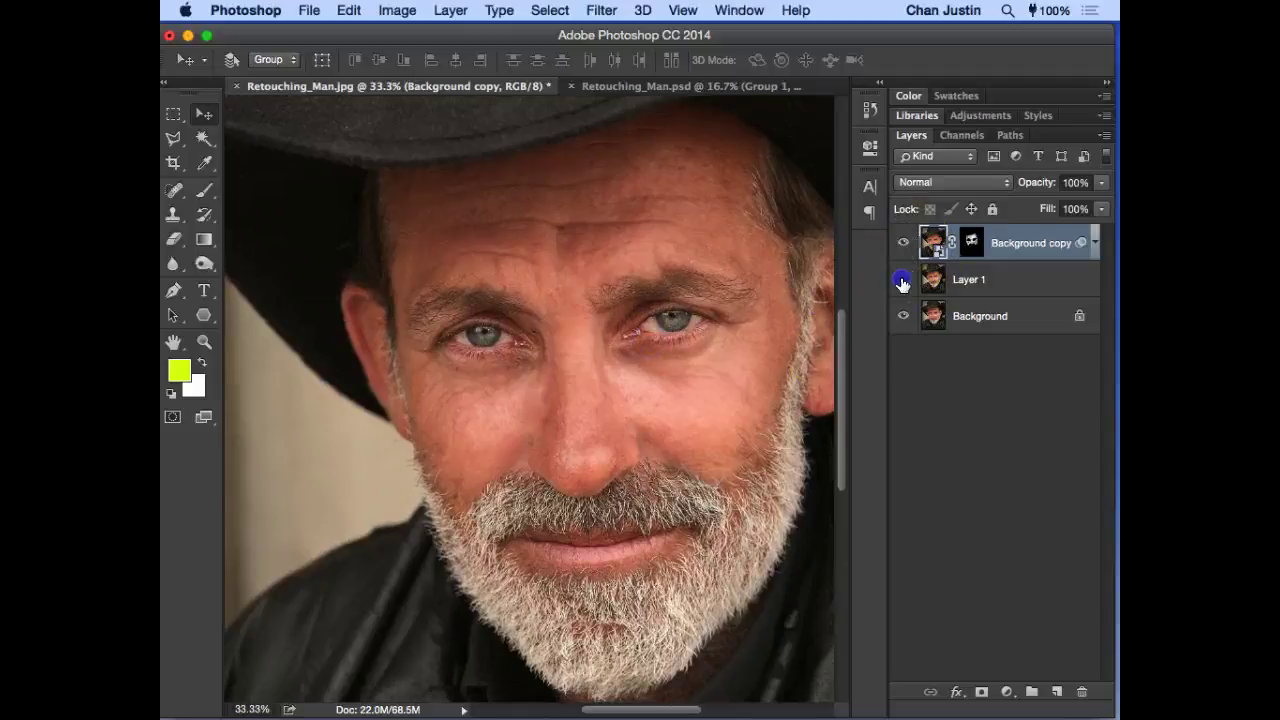
left_click(903, 318)
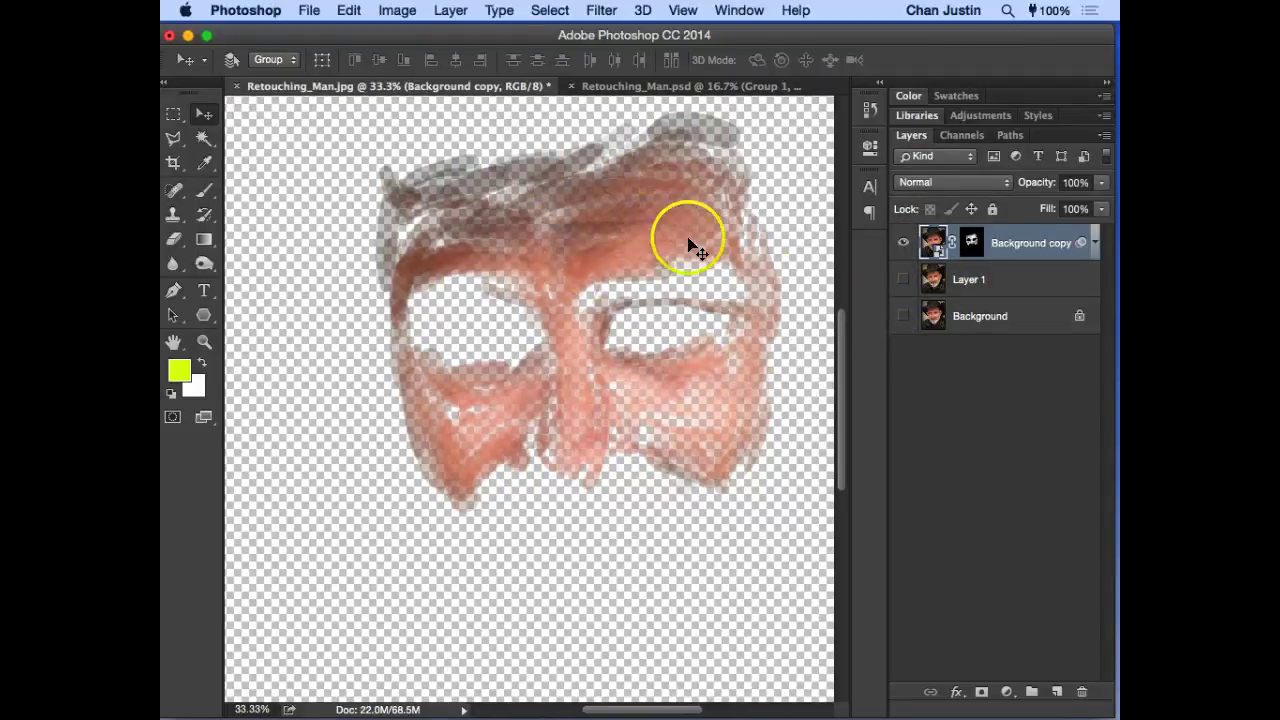
left_click(984, 238)
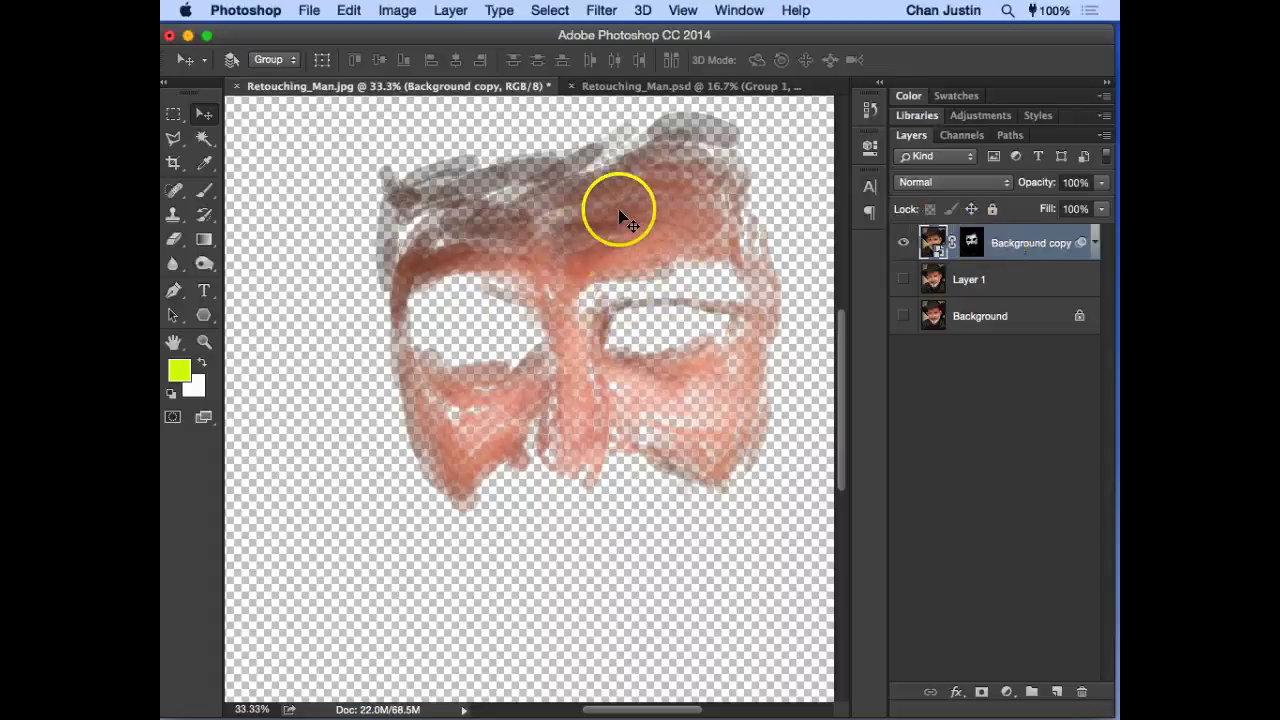
left_click(902, 316)
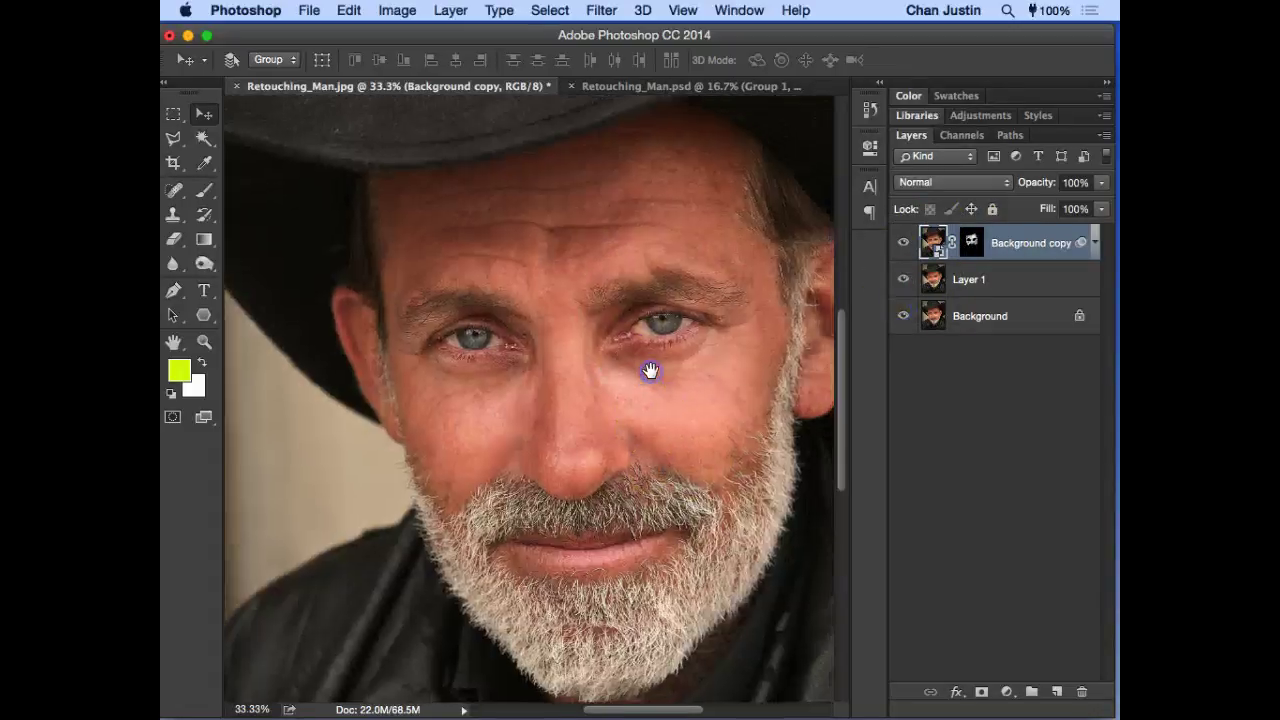
Step: Examine the smoothed skin on the whole portrait and closer on the face, and briefly hide and reshow the Background layer
key("z")
left_click(645, 372, "alt")
left_click(669, 385, "alt")
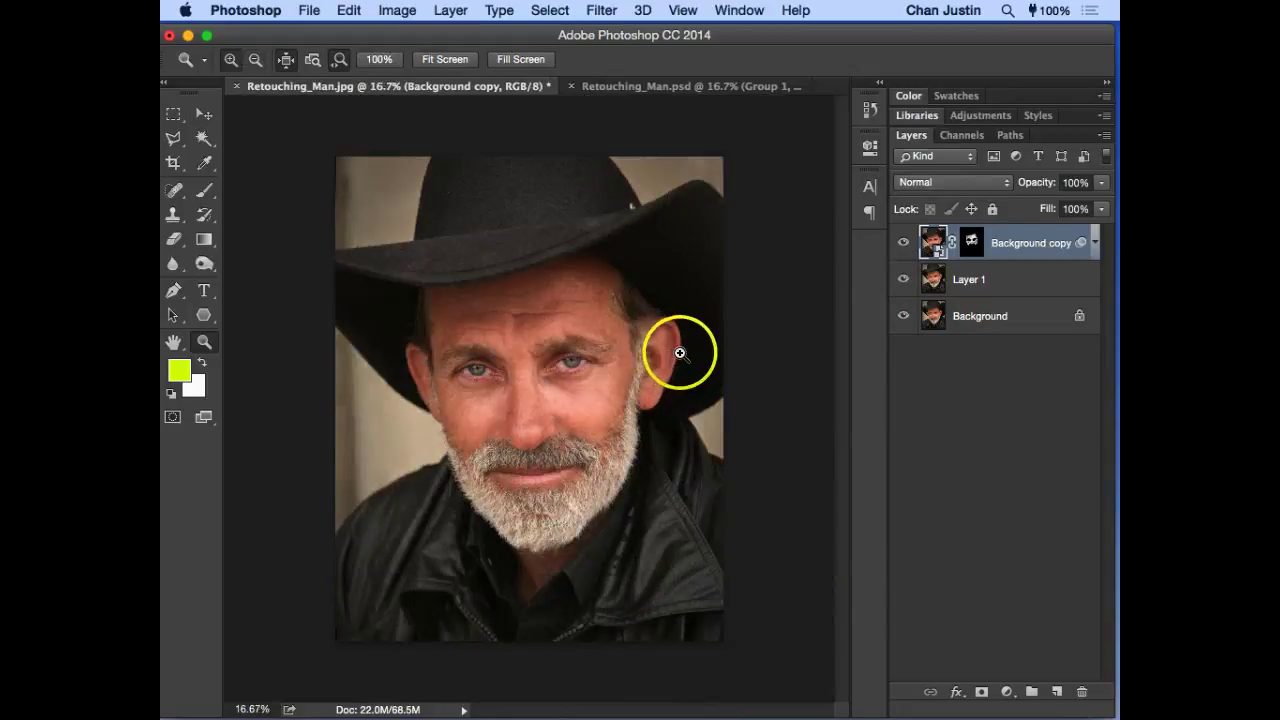
left_click(598, 362)
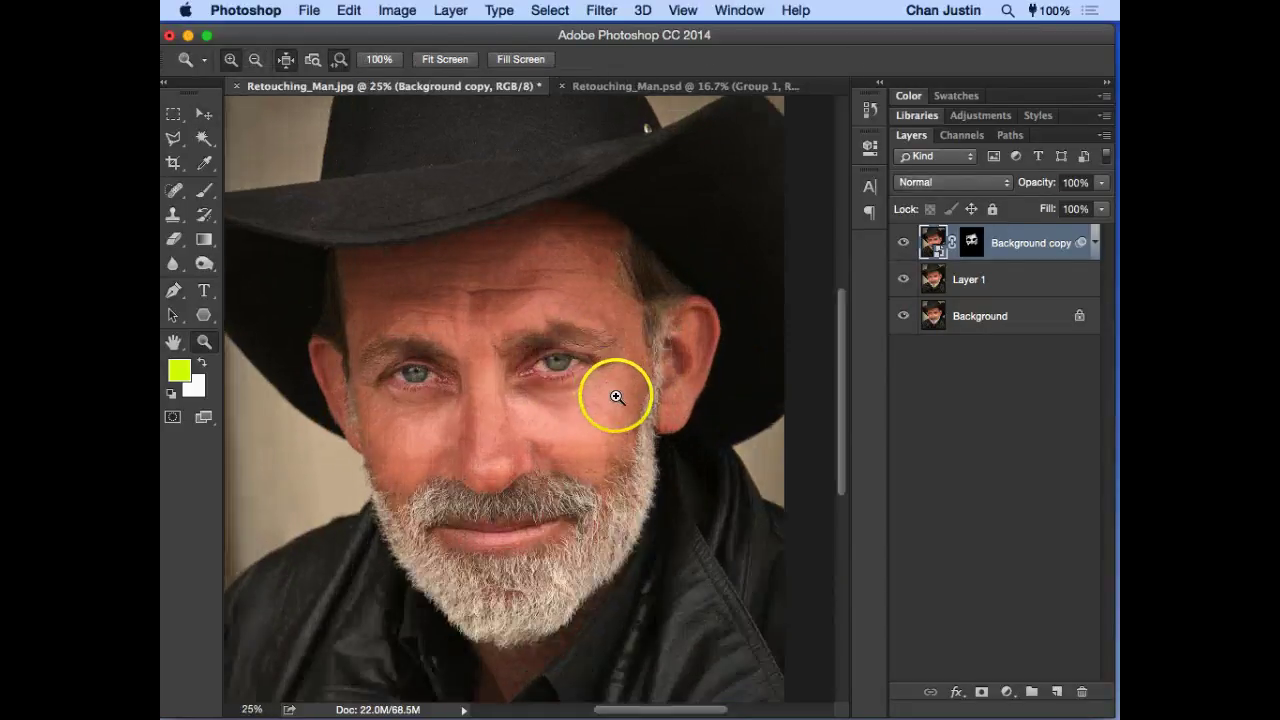
key("v")
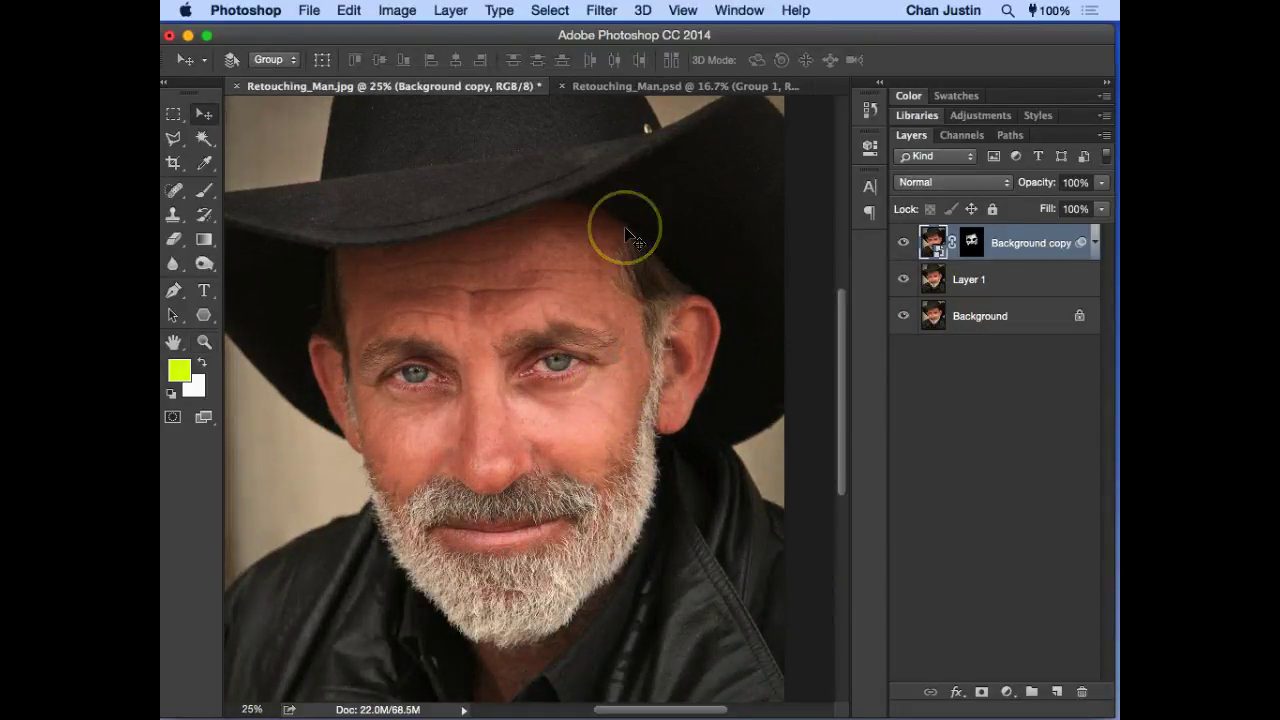
key("space")
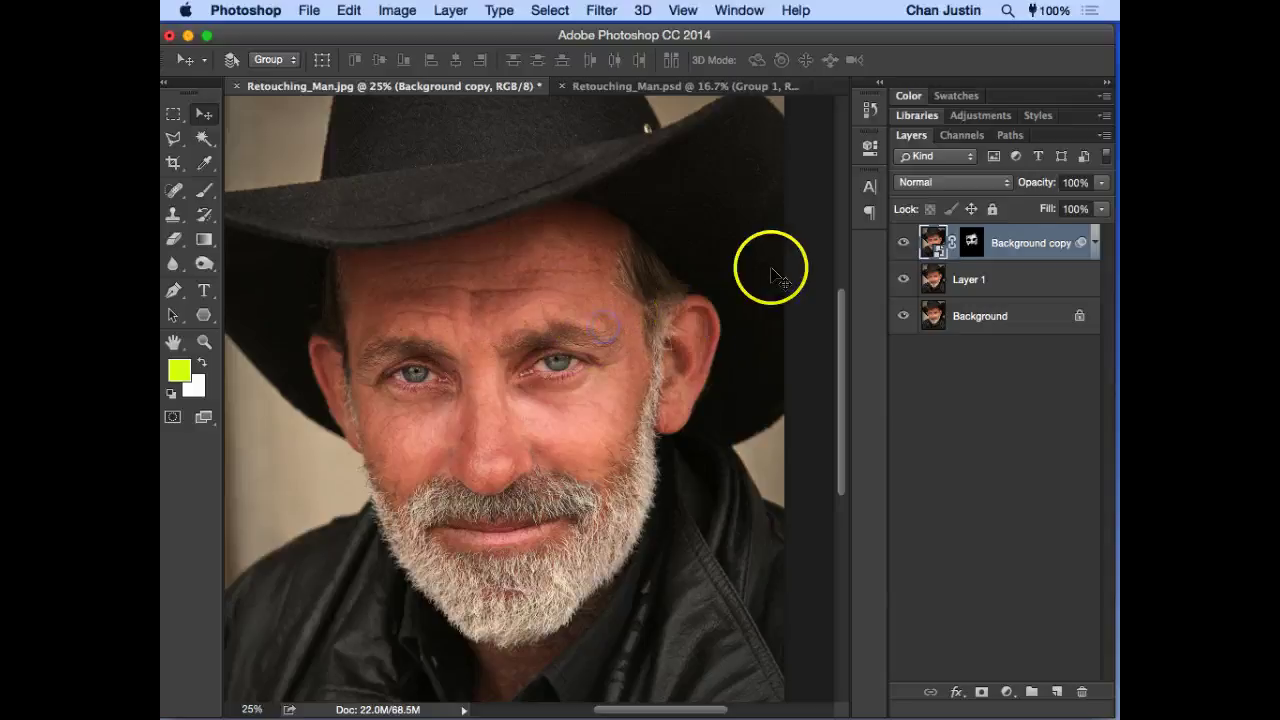
left_click(947, 287)
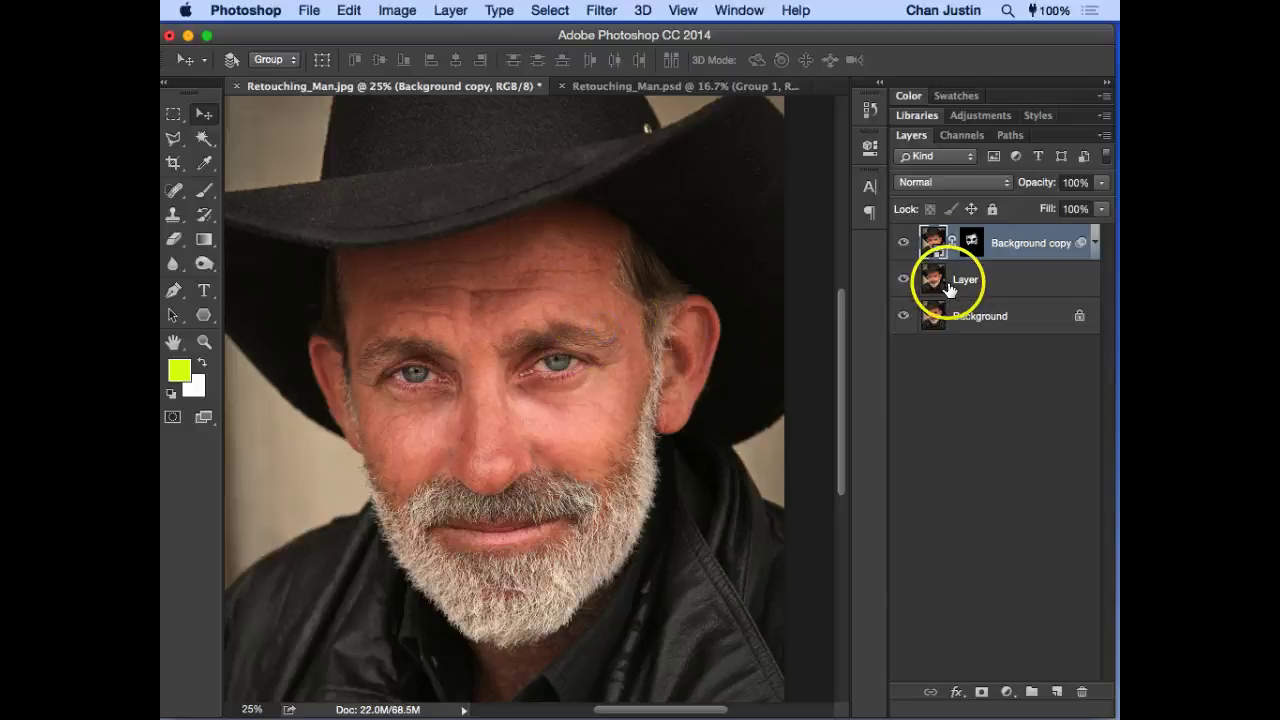
left_click_drag(521, 342, 515, 346)
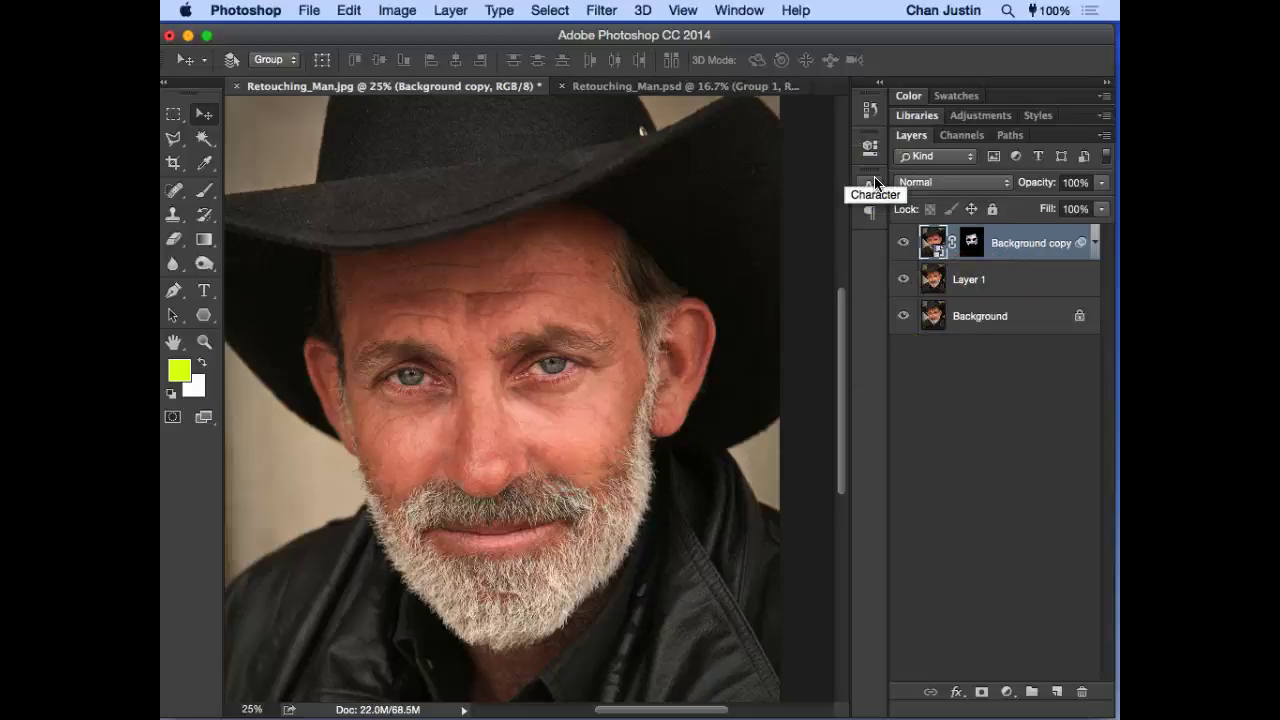
left_click(903, 316)
left_click(938, 255)
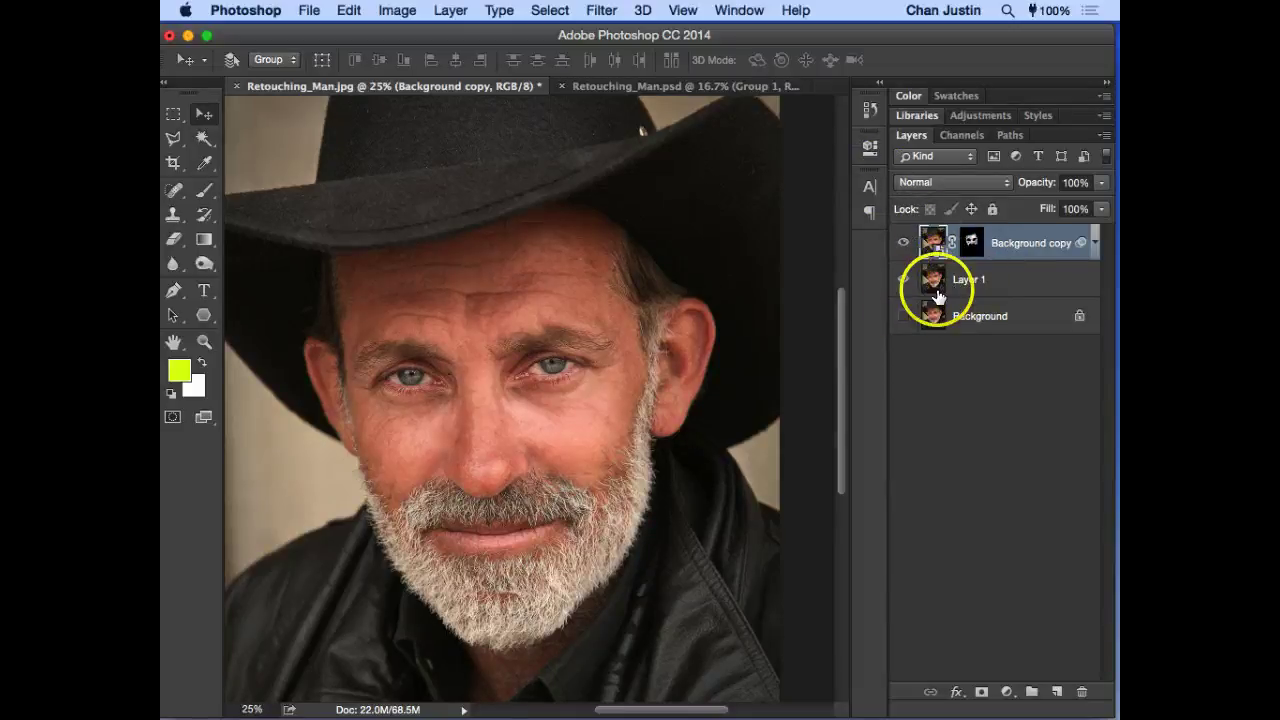
left_click(1013, 286, "shift")
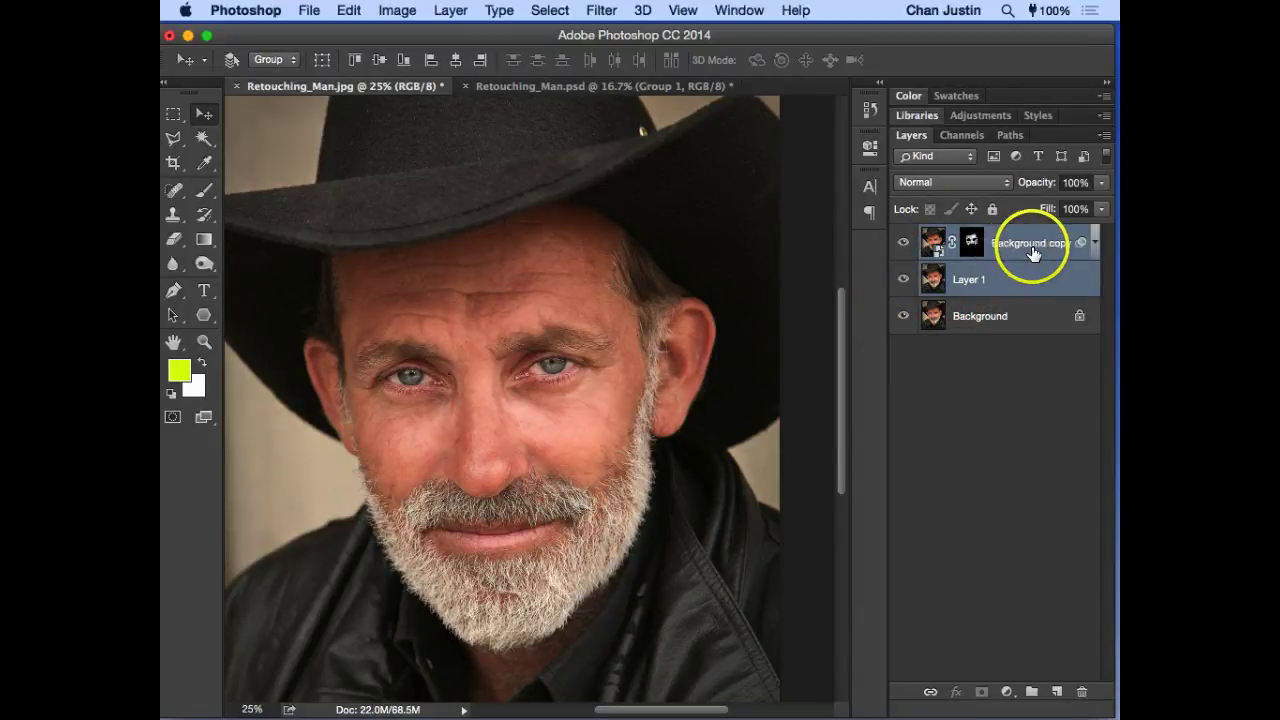
left_click(1035, 243)
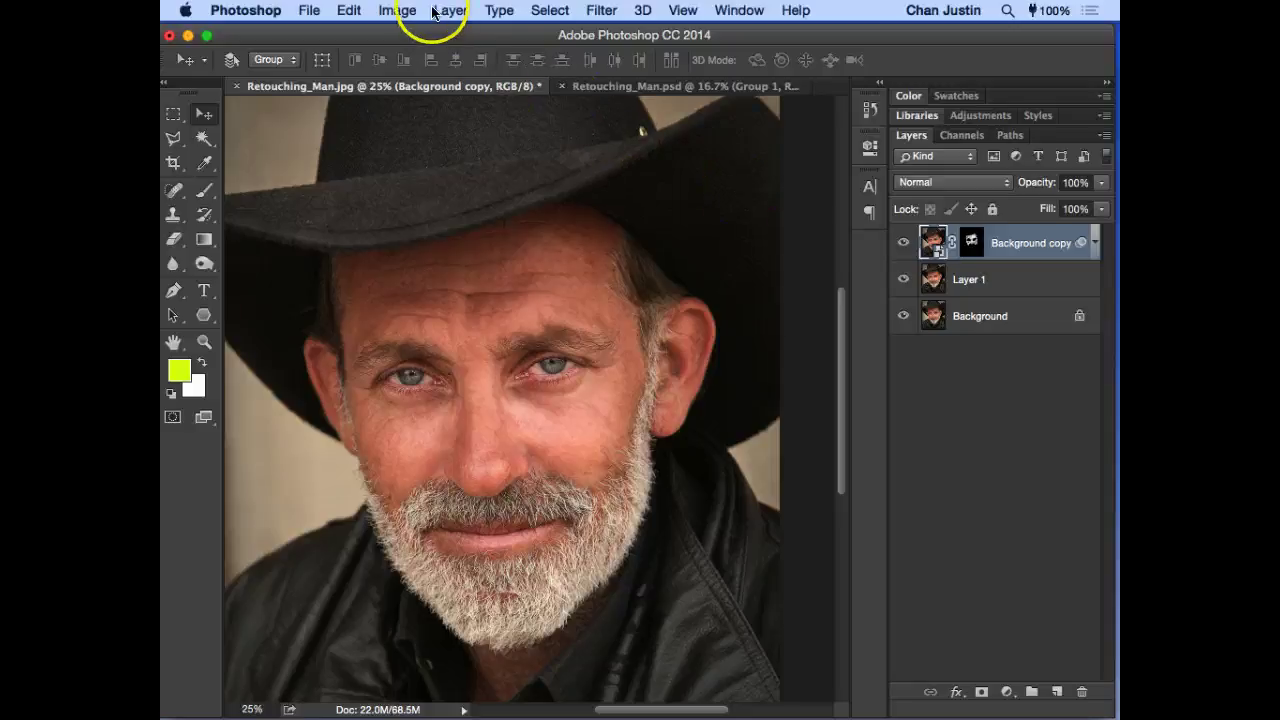
left_click(397, 11)
left_click(803, 57)
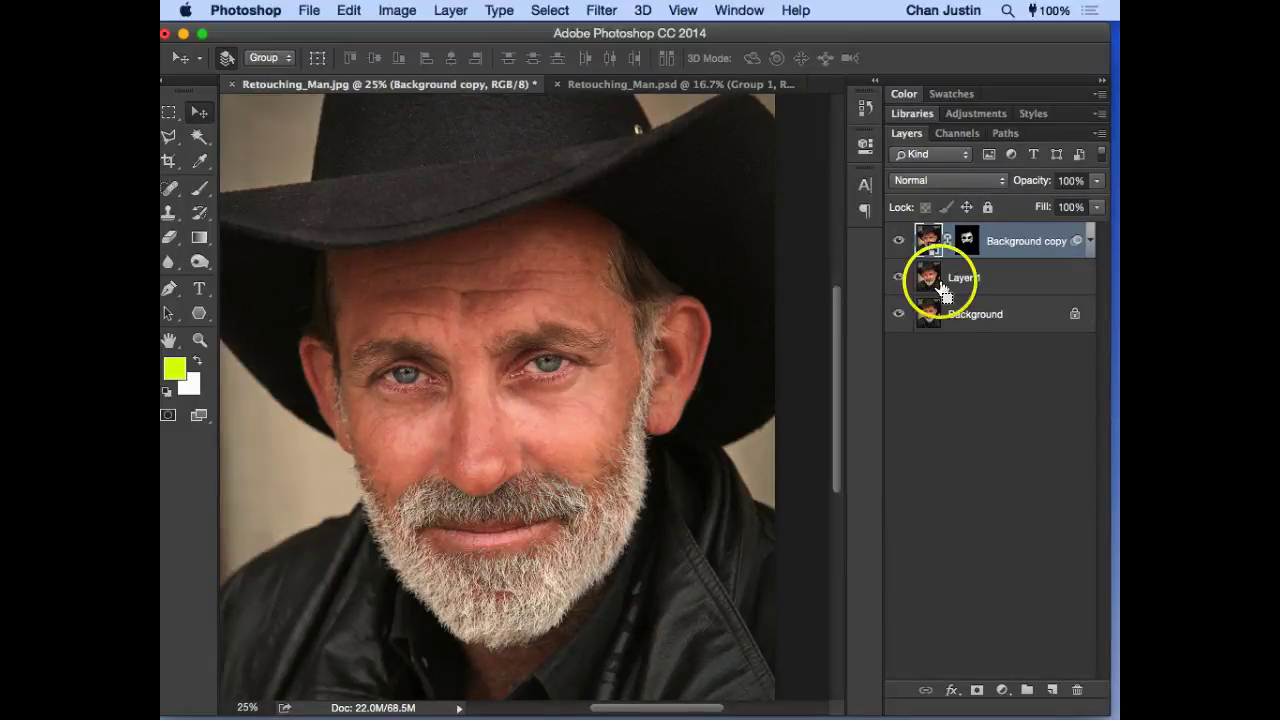
key("super+alt+shift+e")
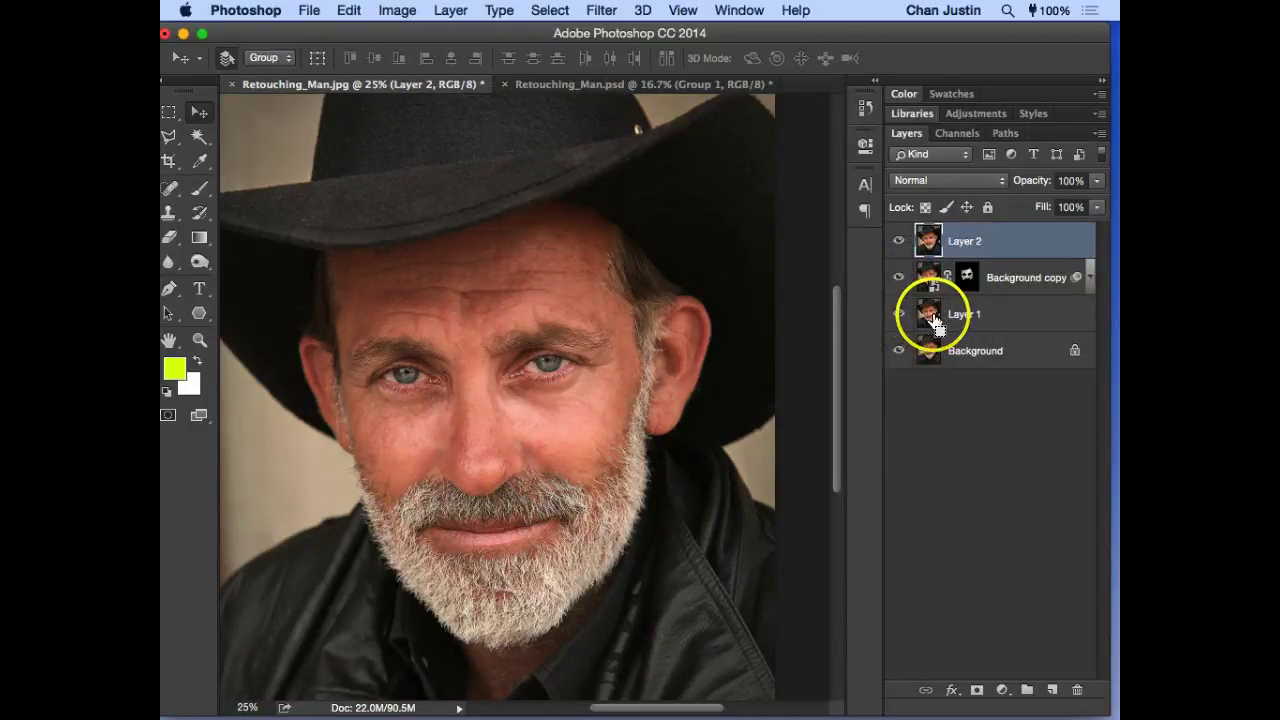
key("Delete")
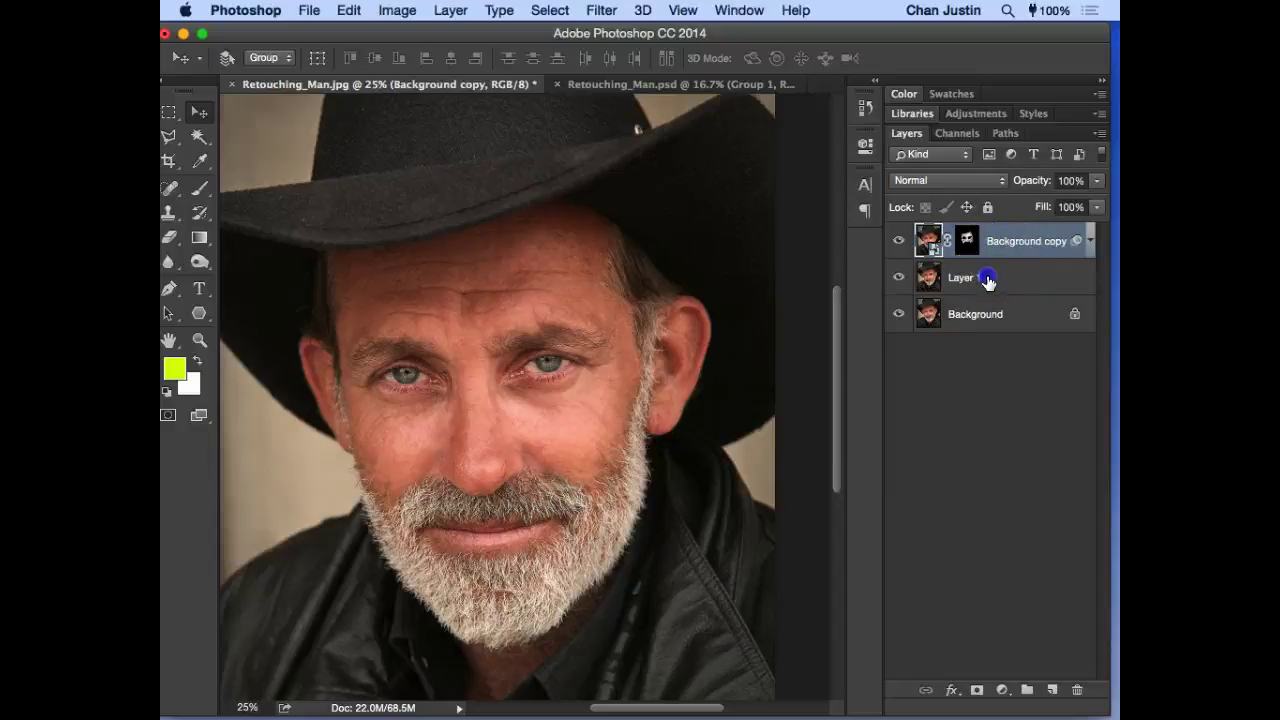
Step: Stamp all visible layers into a new merged layer directly above the Background copy layer
double_click(960, 279)
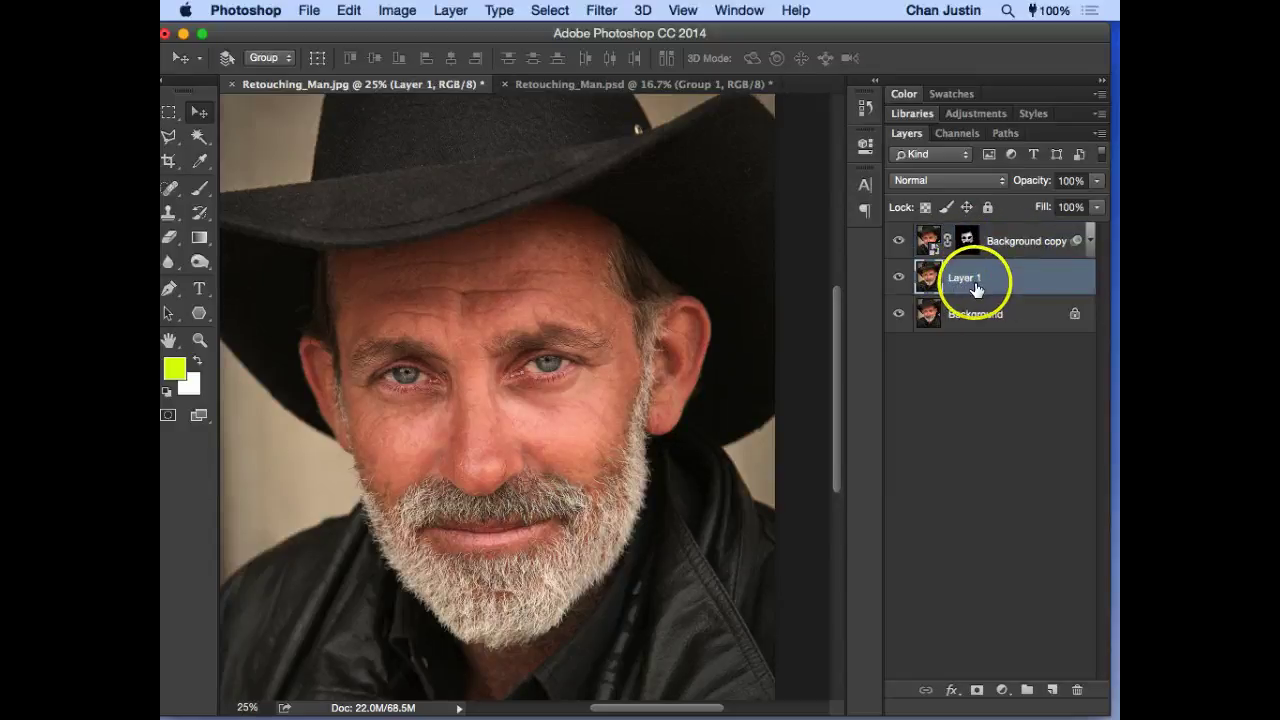
left_click(1020, 247)
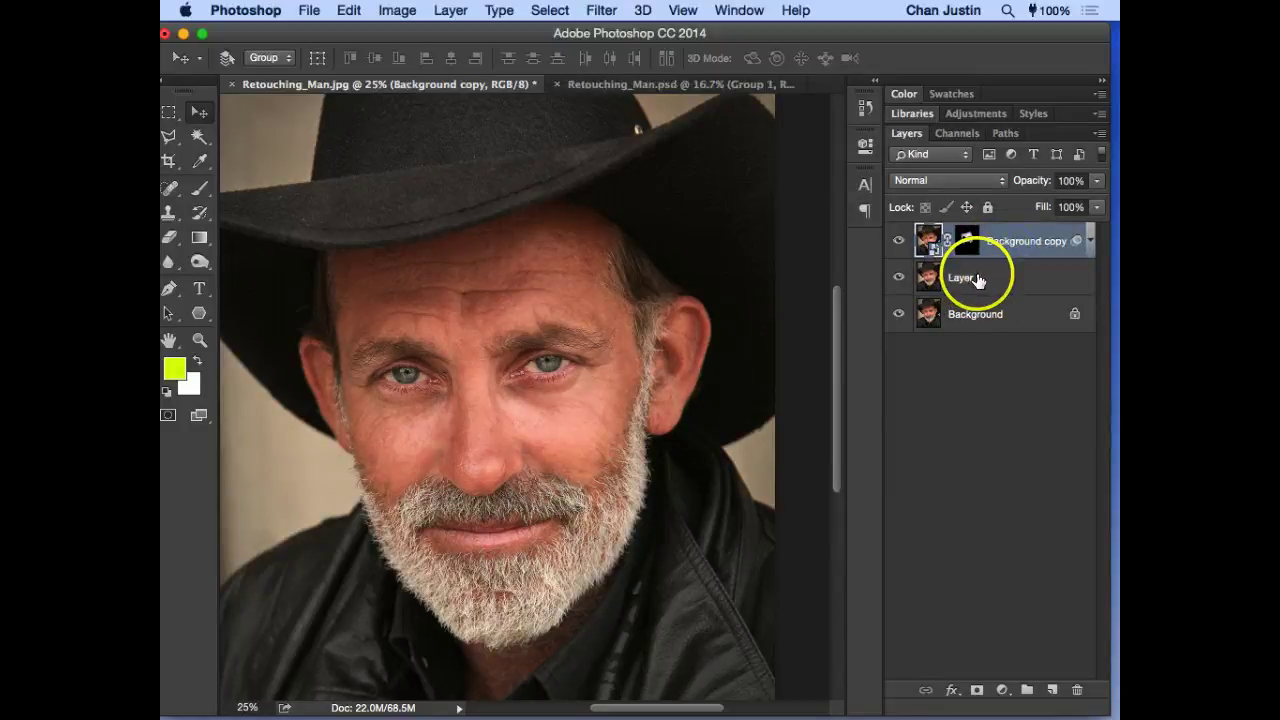
left_click(1014, 286, "shift")
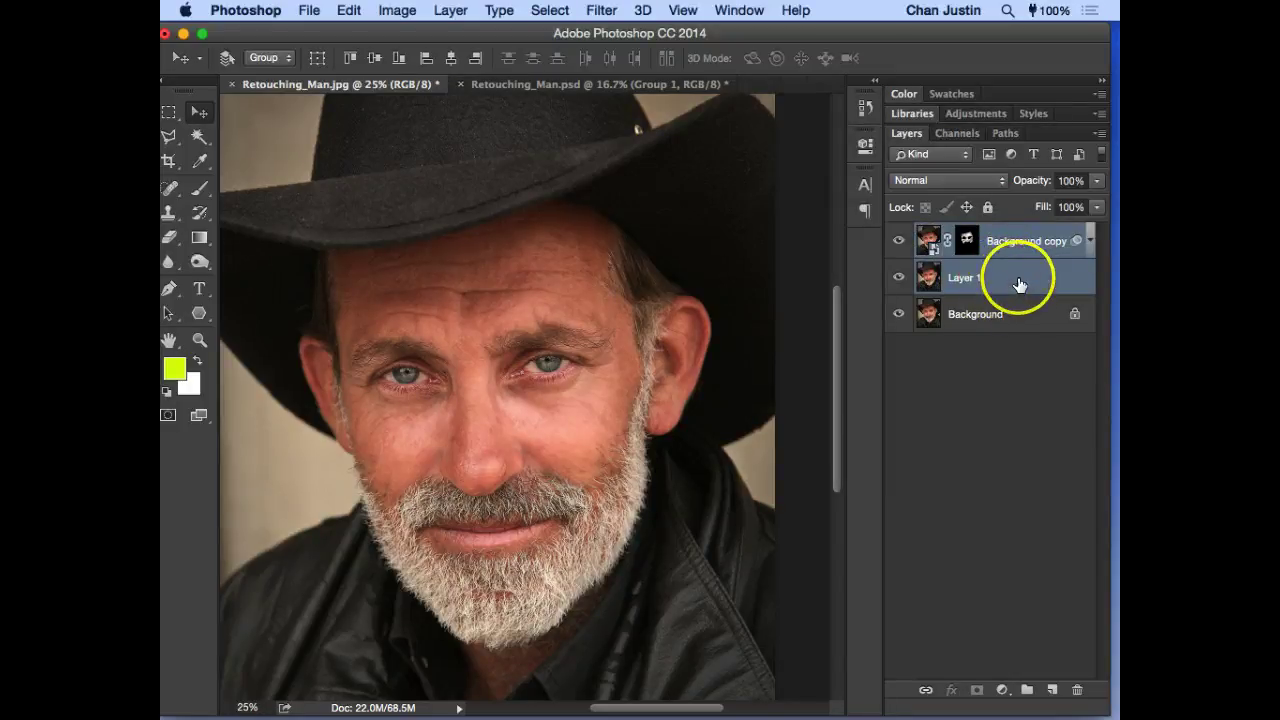
left_click(1025, 240)
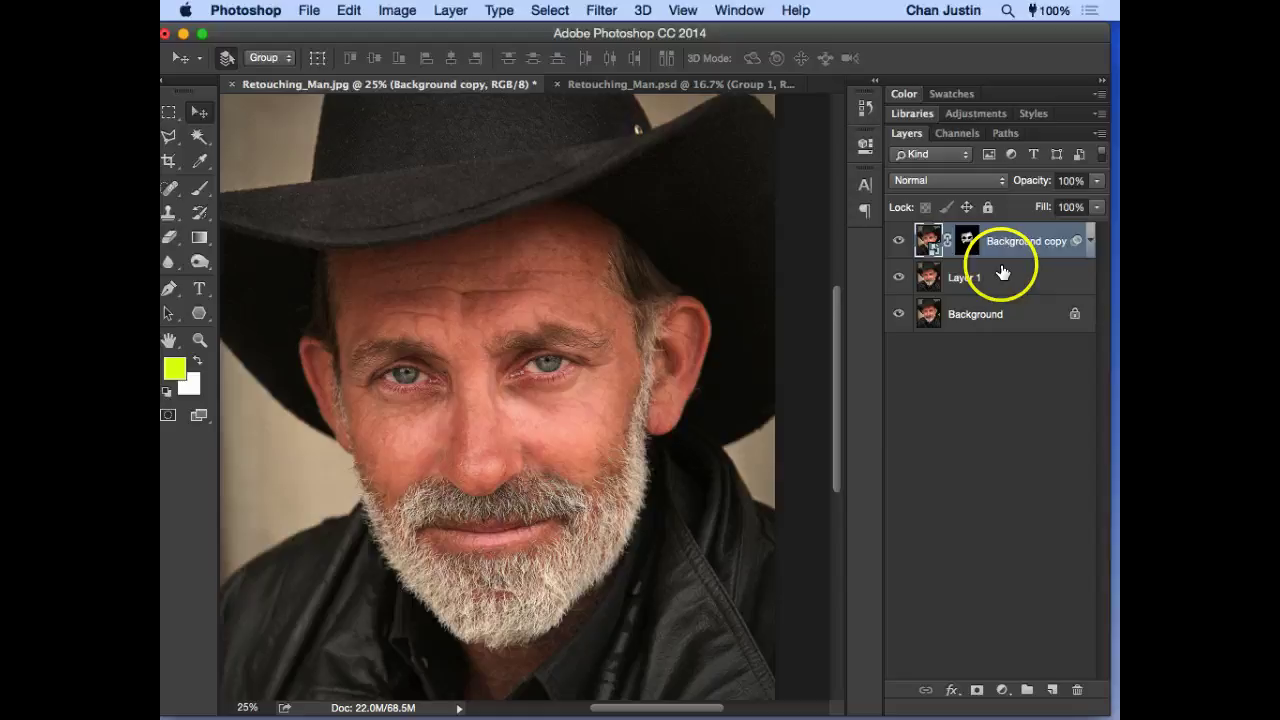
key("super+alt+shift+e")
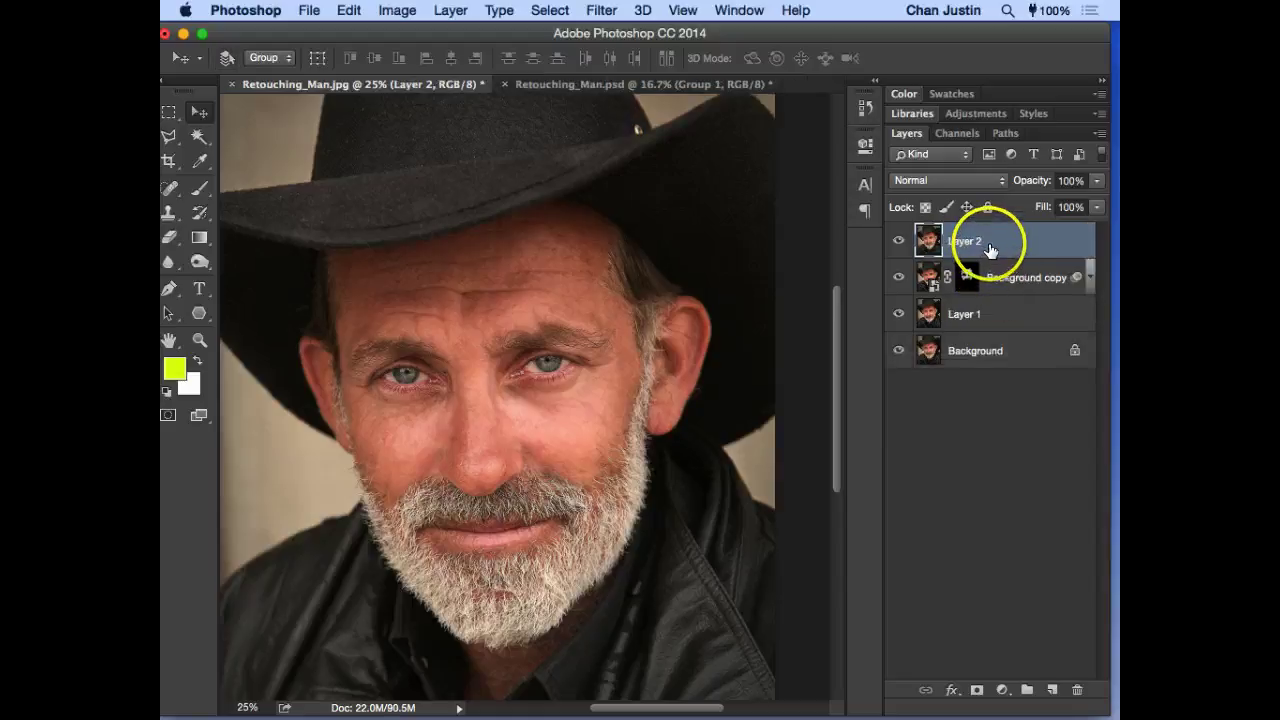
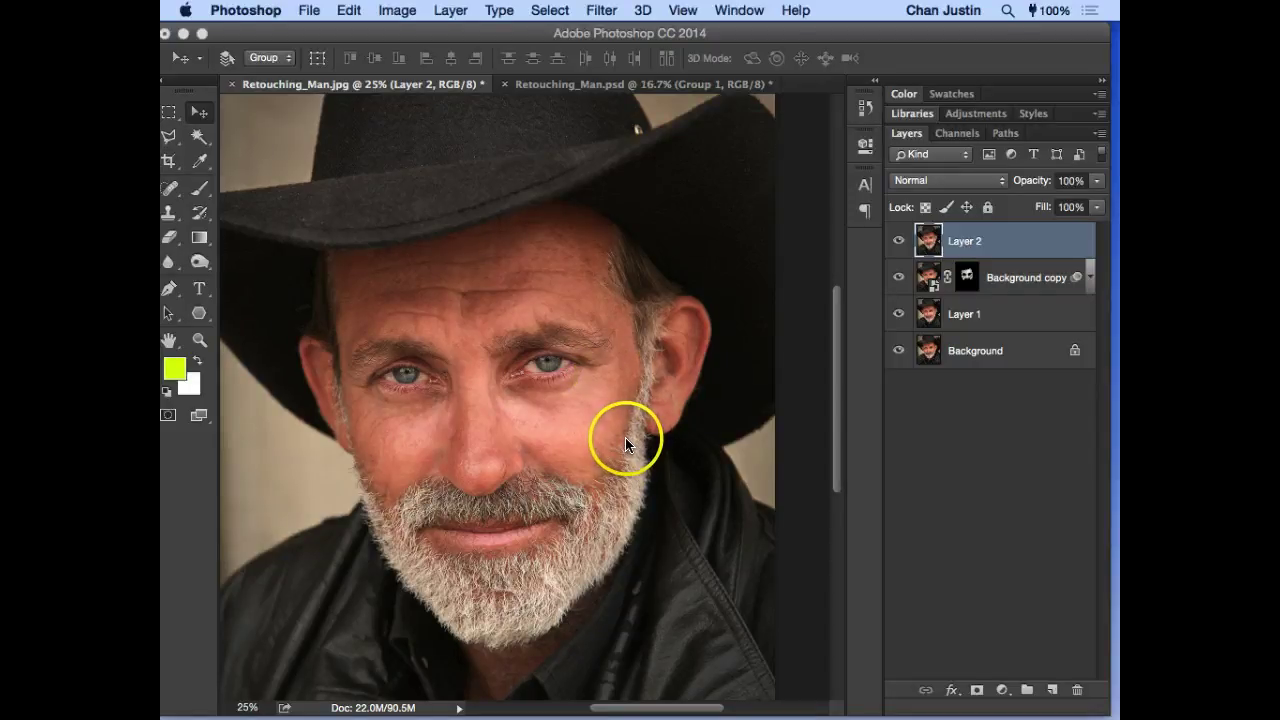
Step: Add a Levels adjustment layer above the merged layer with RGB input levels of 14, 1.09 and 230
left_click(1001, 689)
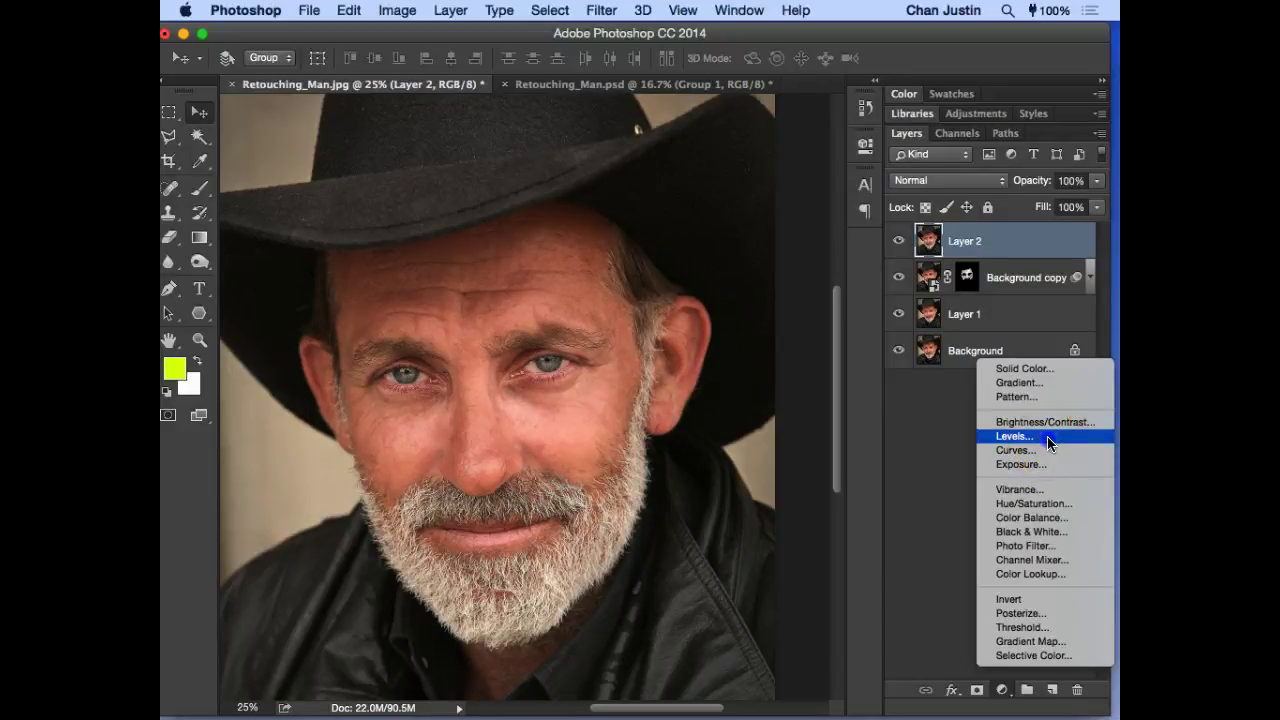
left_click(1048, 443)
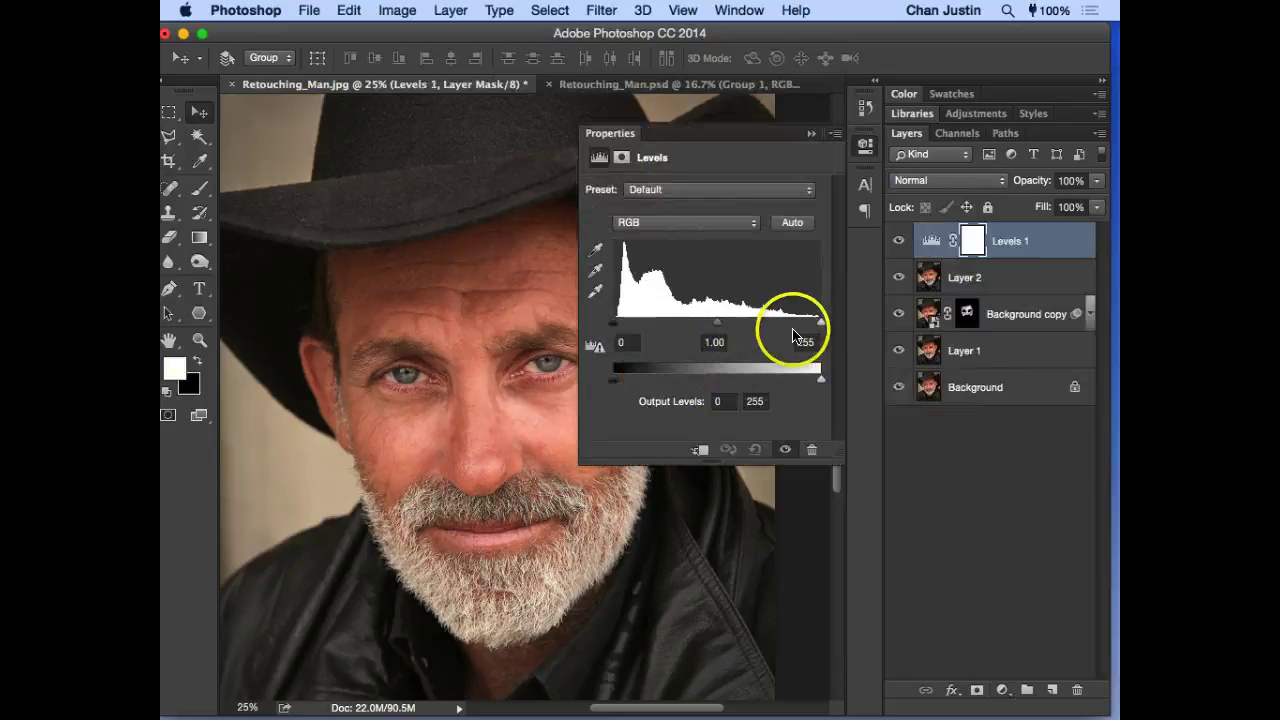
left_click_drag(820, 325, 790, 321)
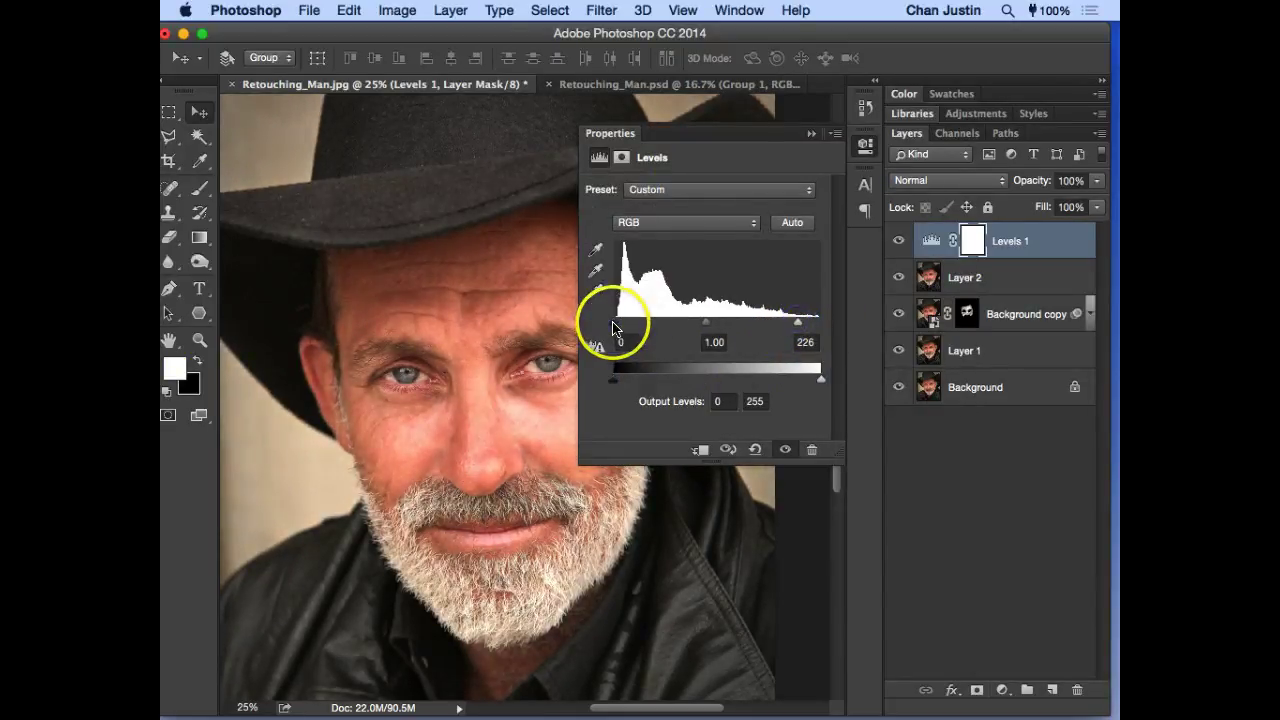
left_click_drag(614, 323, 624, 323)
left_click_drag(711, 322, 705, 325)
left_click_drag(797, 322, 801, 325)
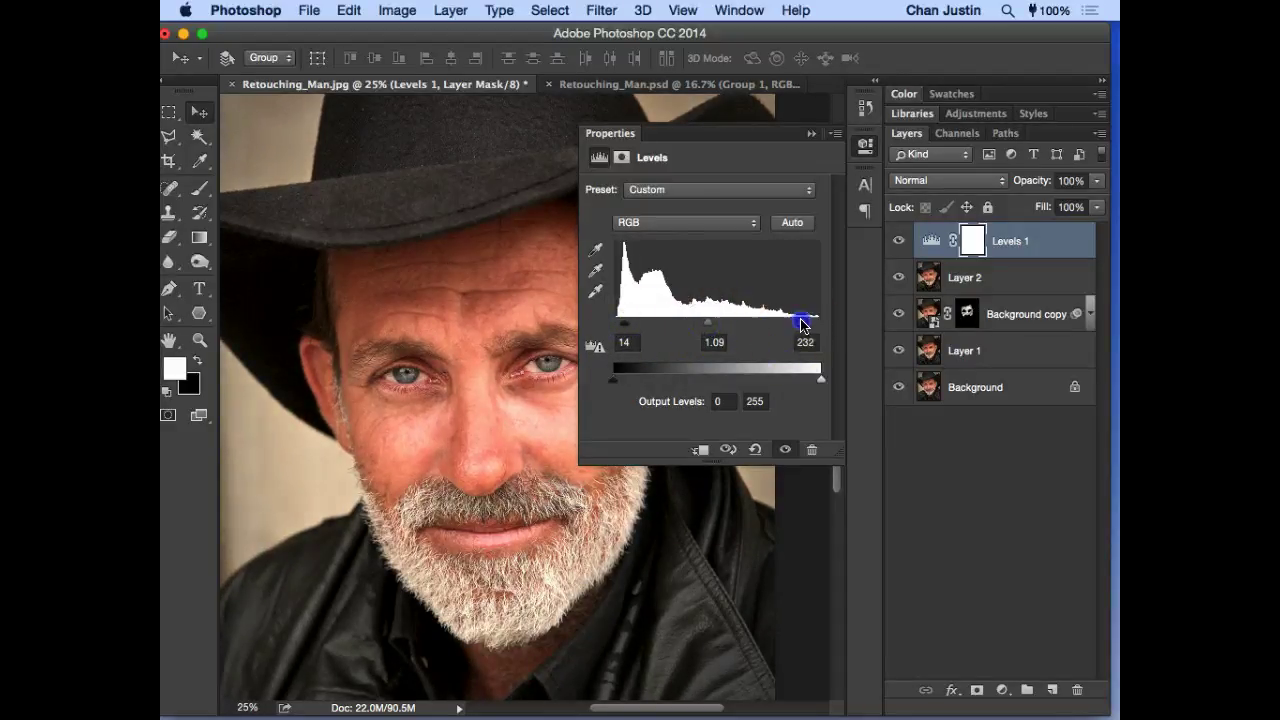
Step: Compare the portrait with and without the Levels adjustment by switching its visibility off and on repeatedly
left_click(785, 451)
left_click(785, 451)
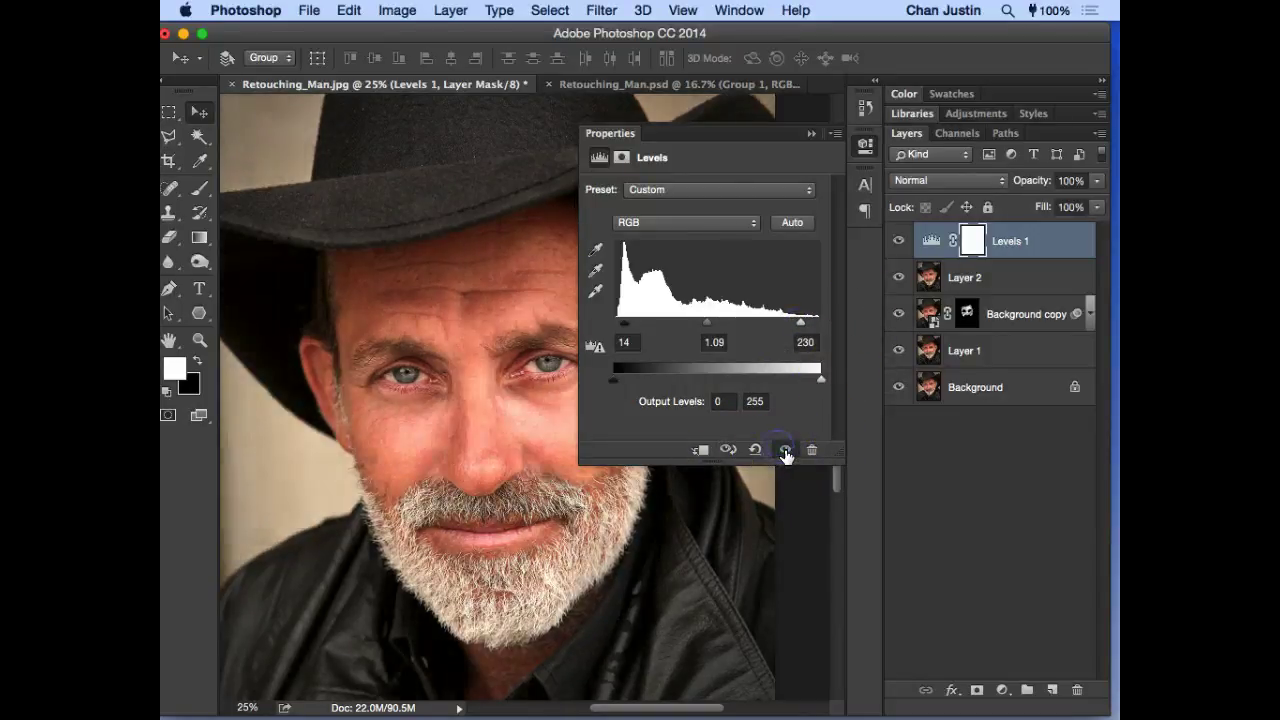
left_click(785, 451)
left_click(785, 451)
left_click(785, 451)
left_click(785, 451)
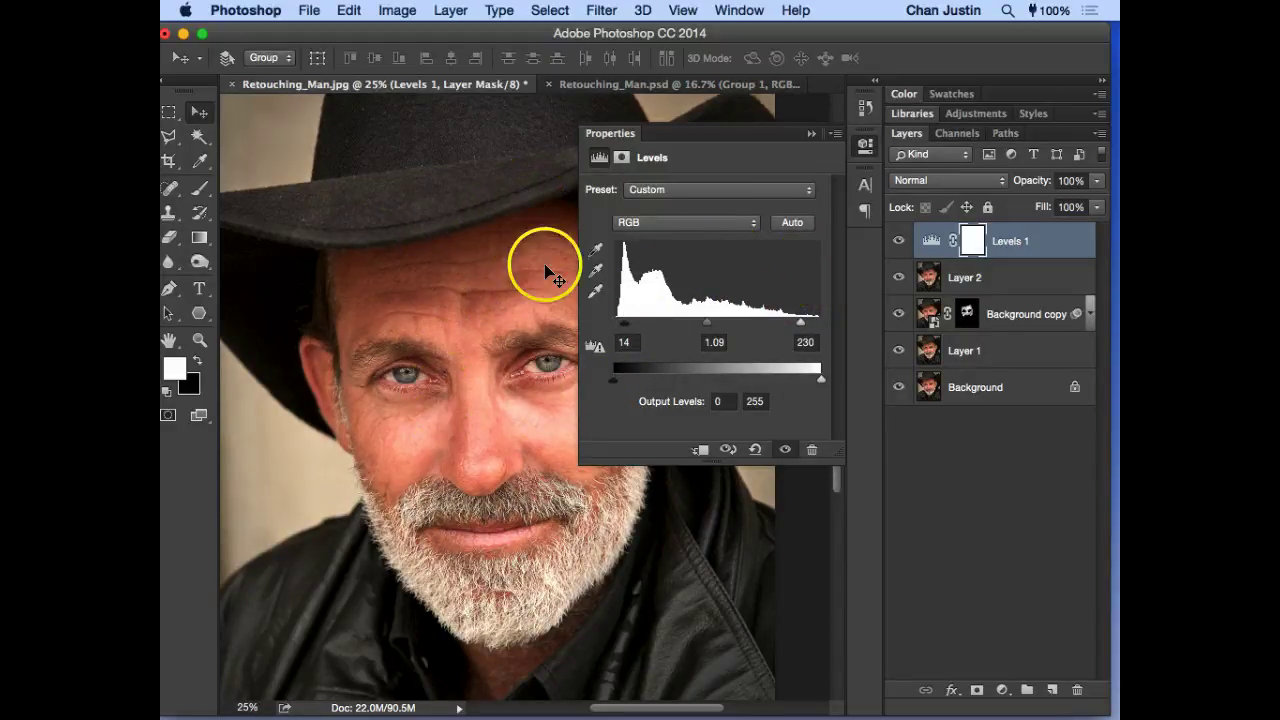
Step: Set the white input level of the Blue channel to 230 in the Levels adjustment
left_click(697, 228)
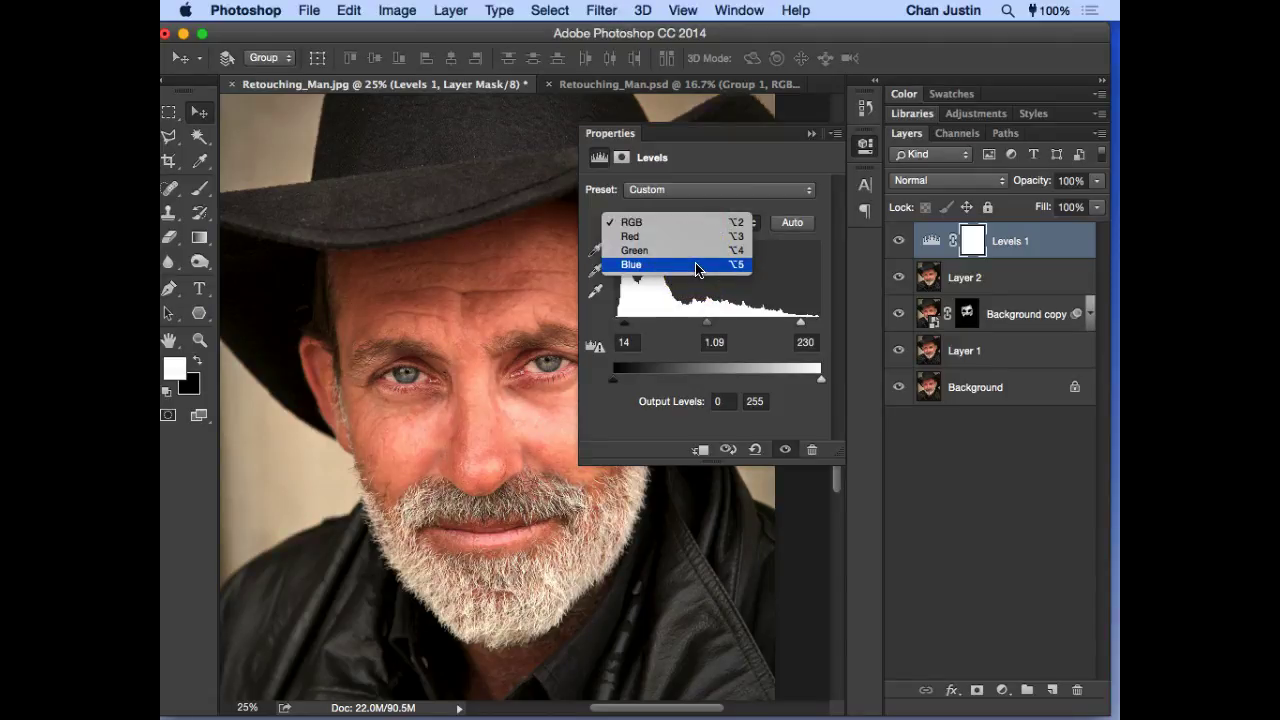
left_click(697, 268)
left_click(712, 265)
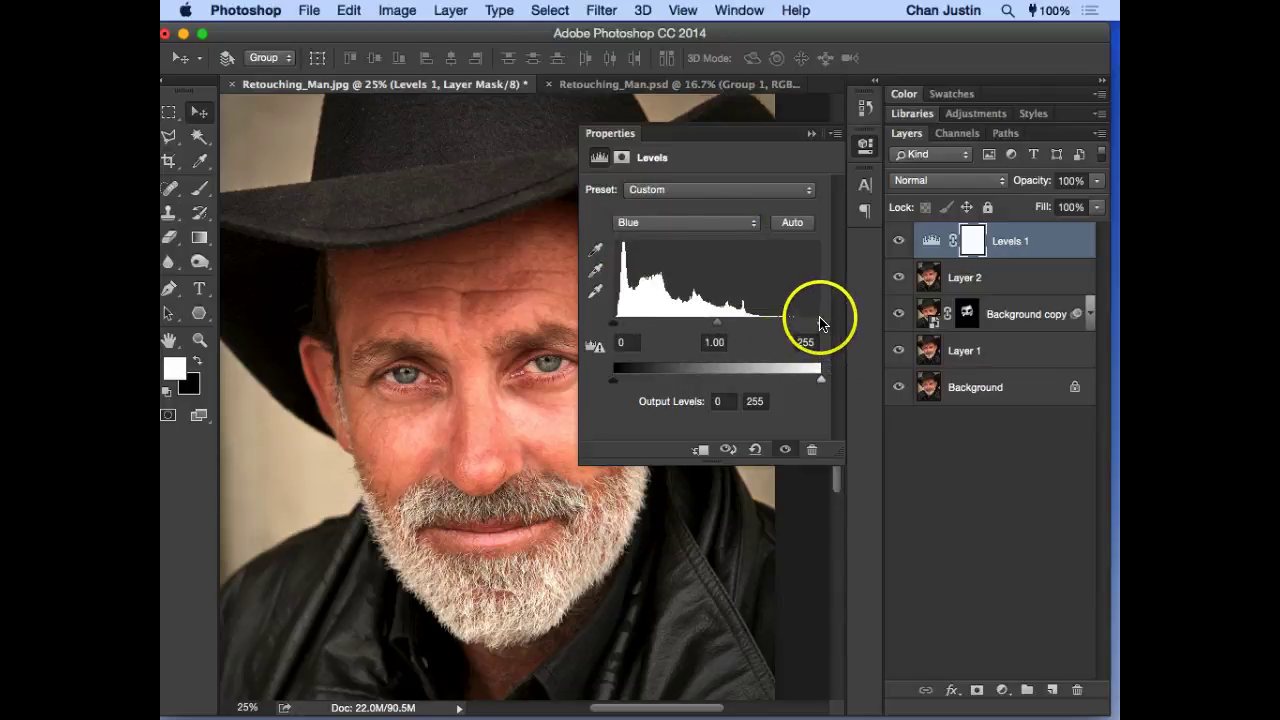
left_click_drag(819, 317, 817, 317)
left_click(700, 222)
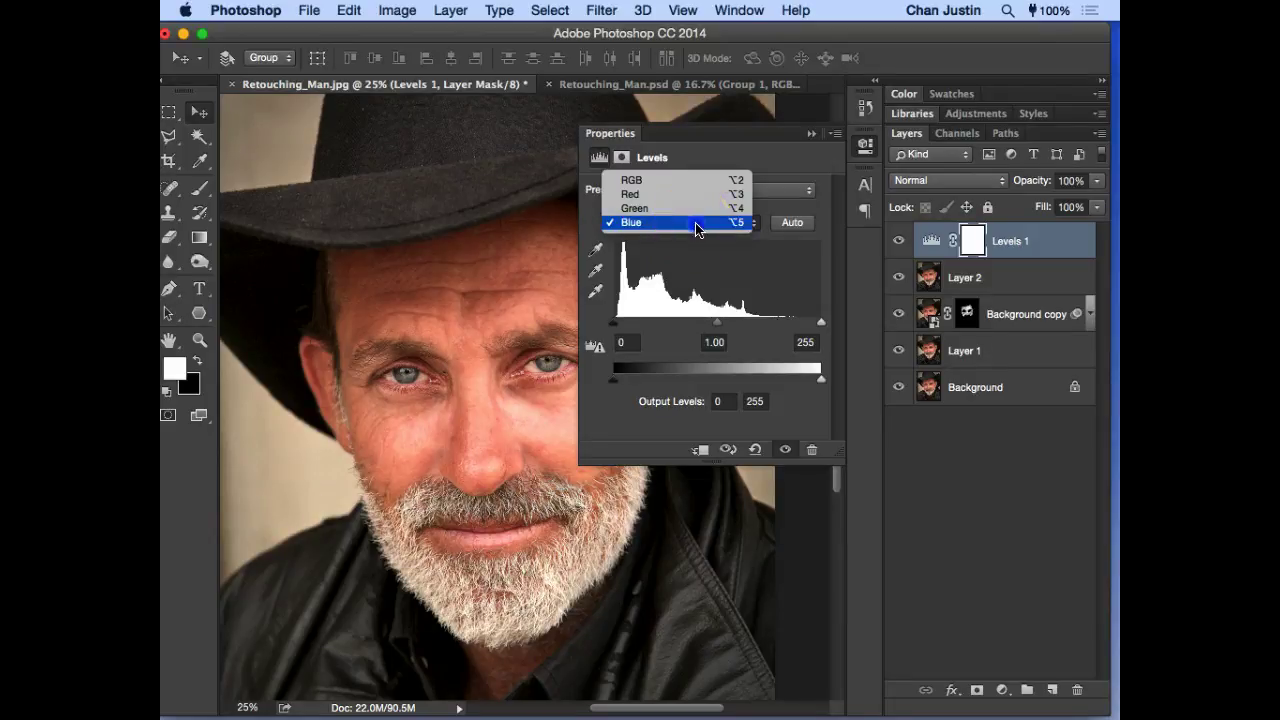
left_click(693, 222)
left_click(819, 326)
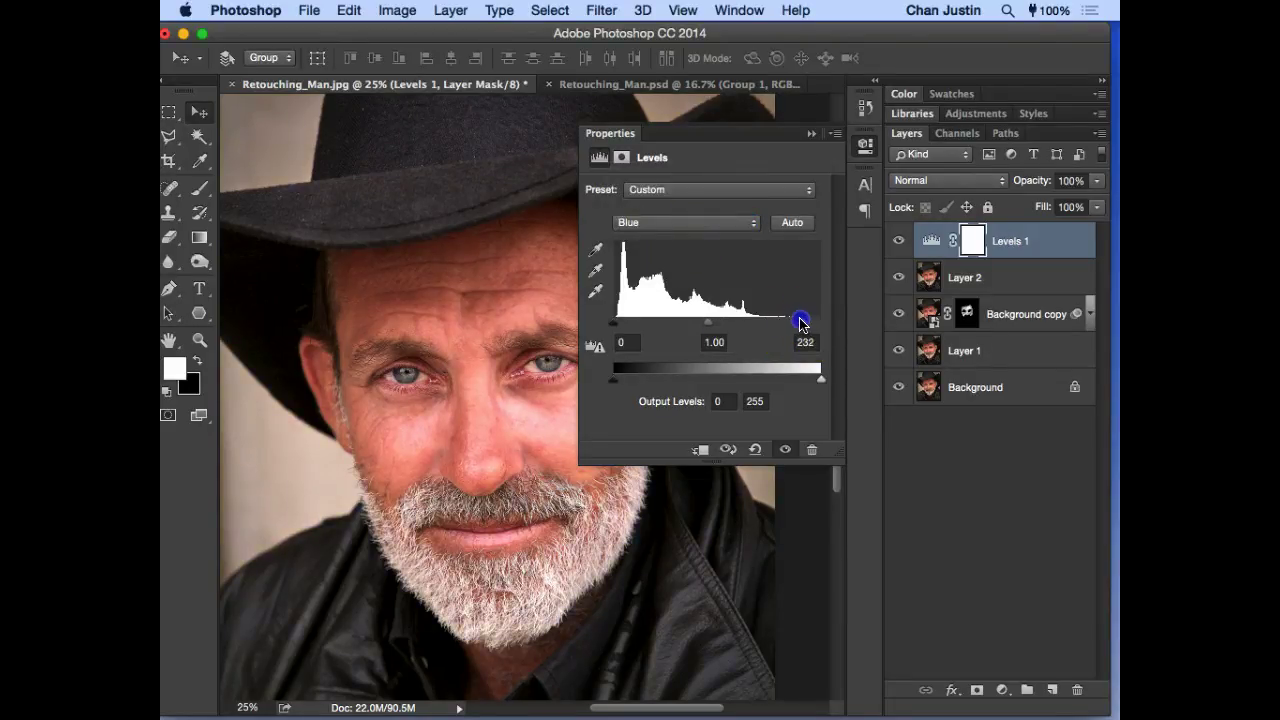
left_click(612, 323)
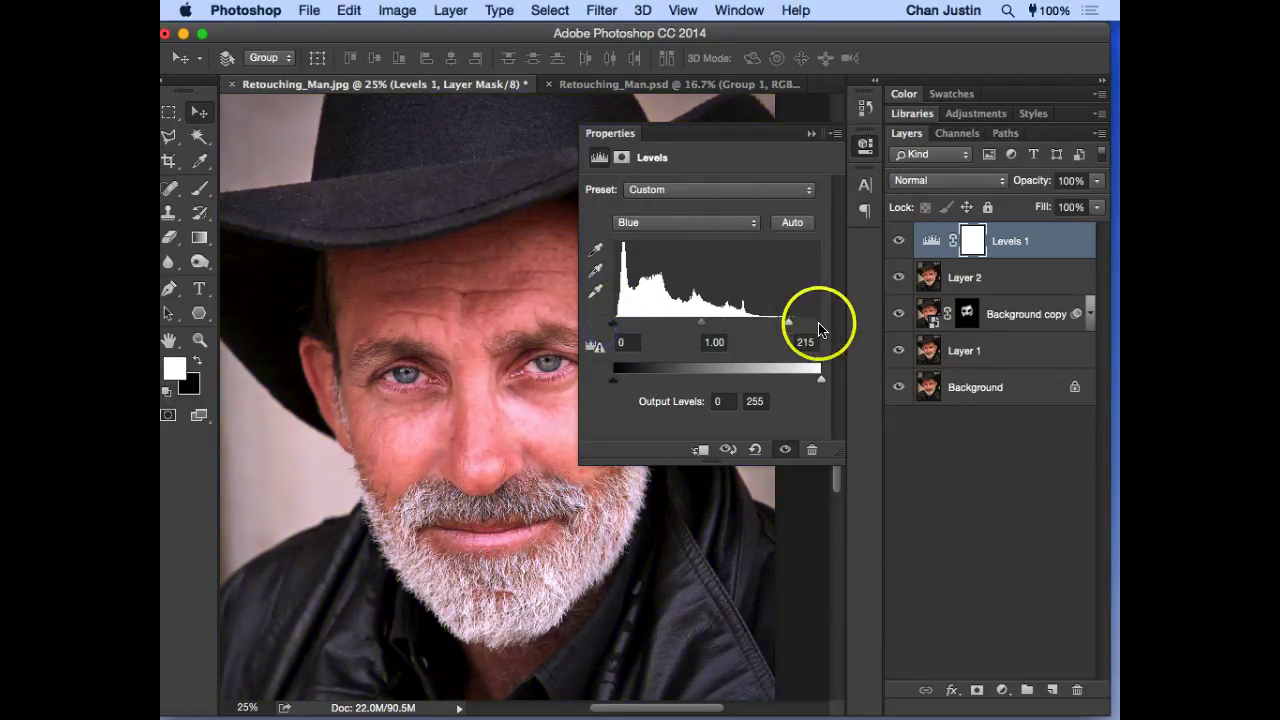
left_click(788, 322)
left_click(816, 328)
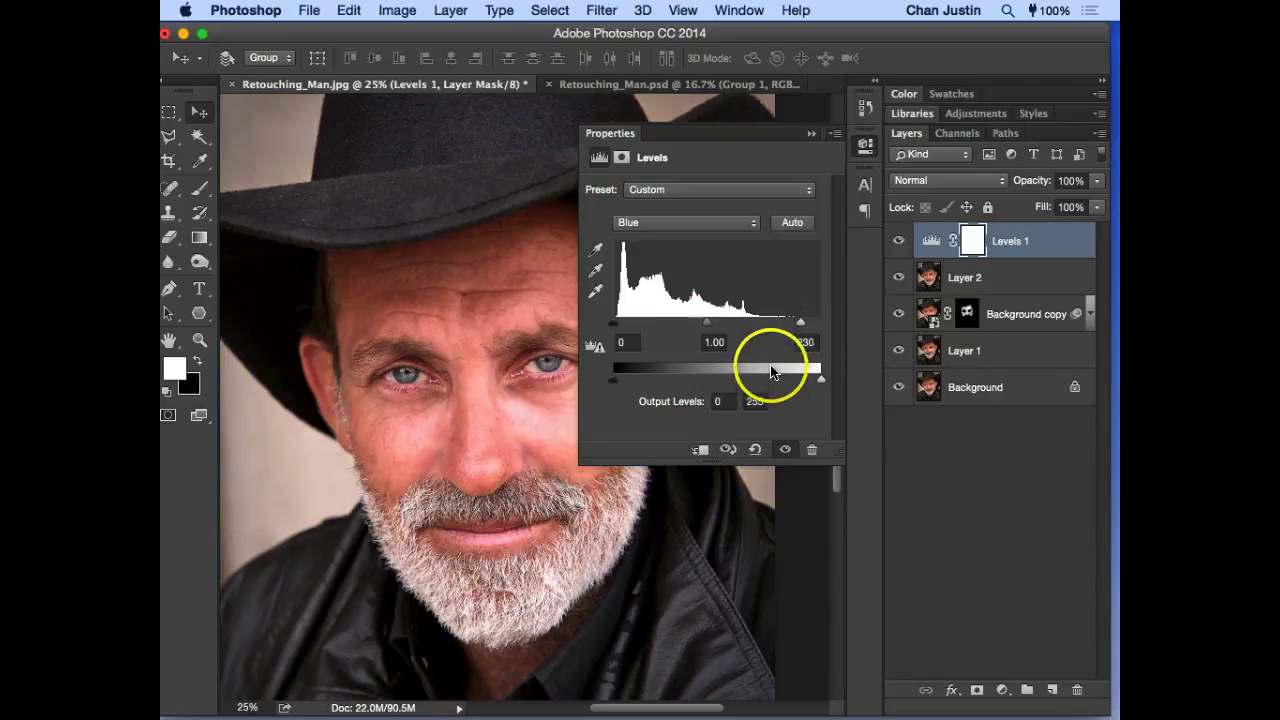
Step: Compare the portrait with and without the Levels adjustment, finish with it visible, and close its properties
left_click(783, 451)
left_click(783, 451)
left_click(783, 451)
left_click(785, 451)
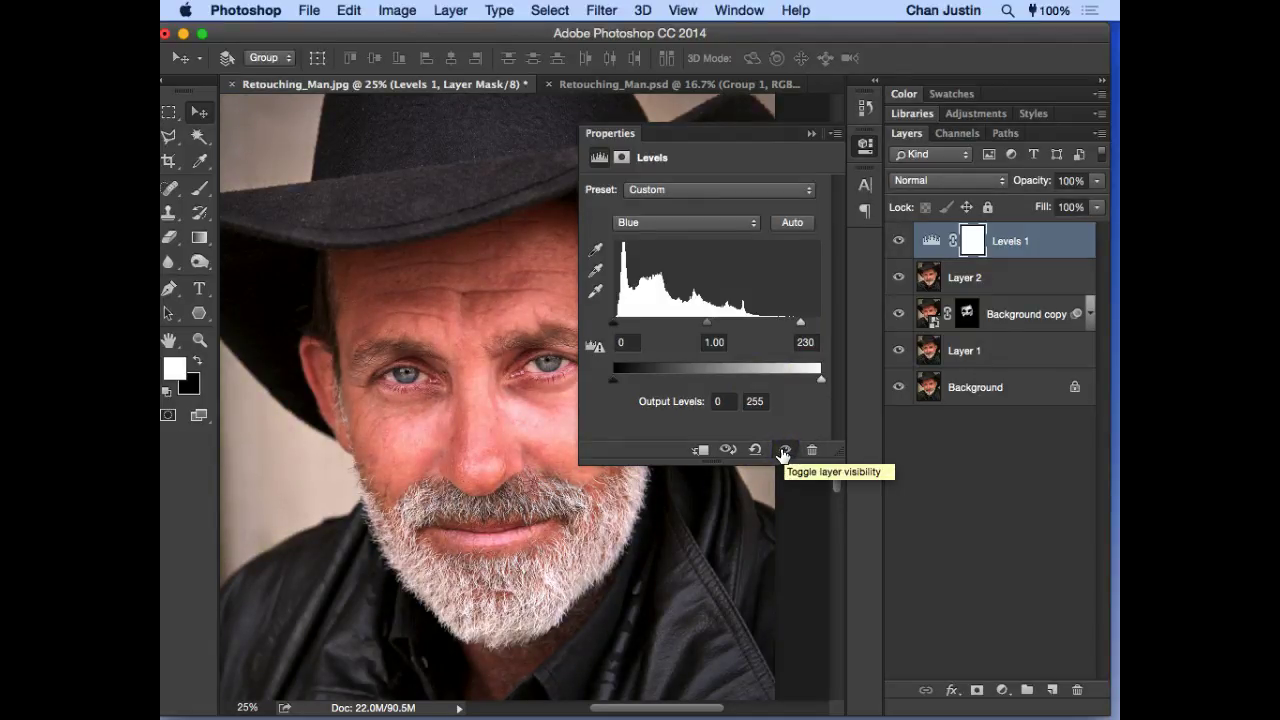
left_click(782, 452)
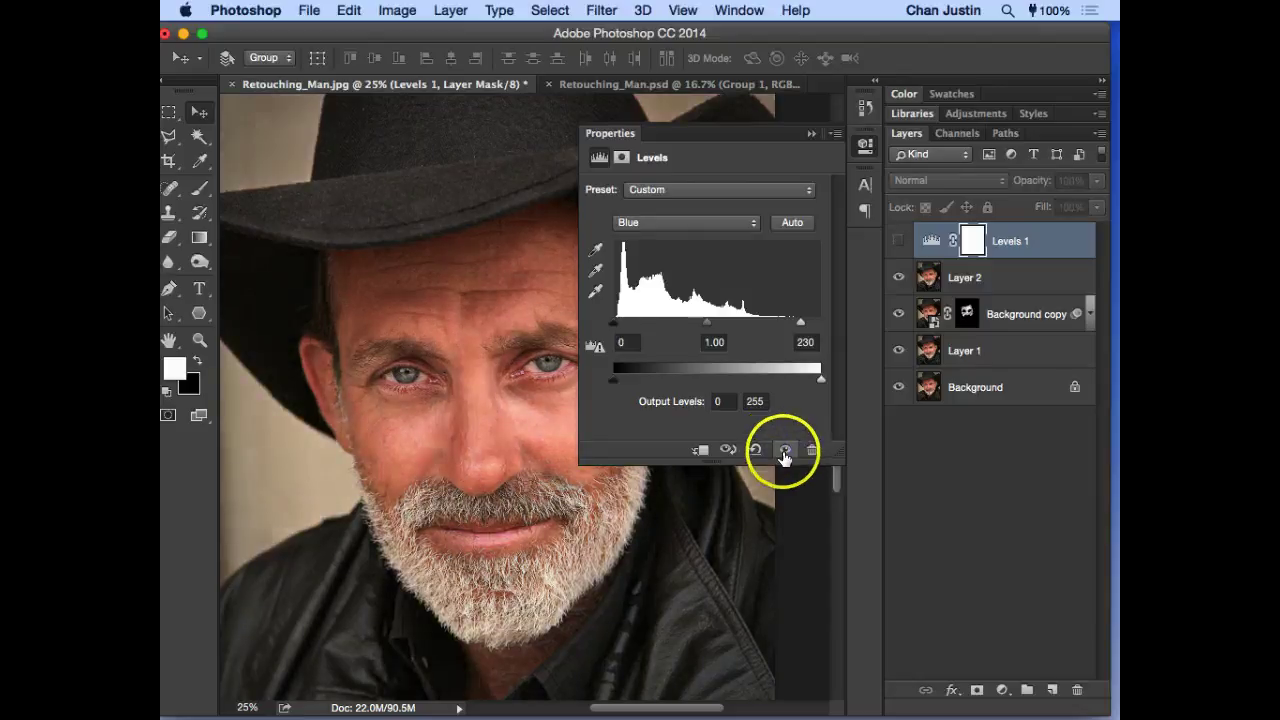
left_click(783, 451)
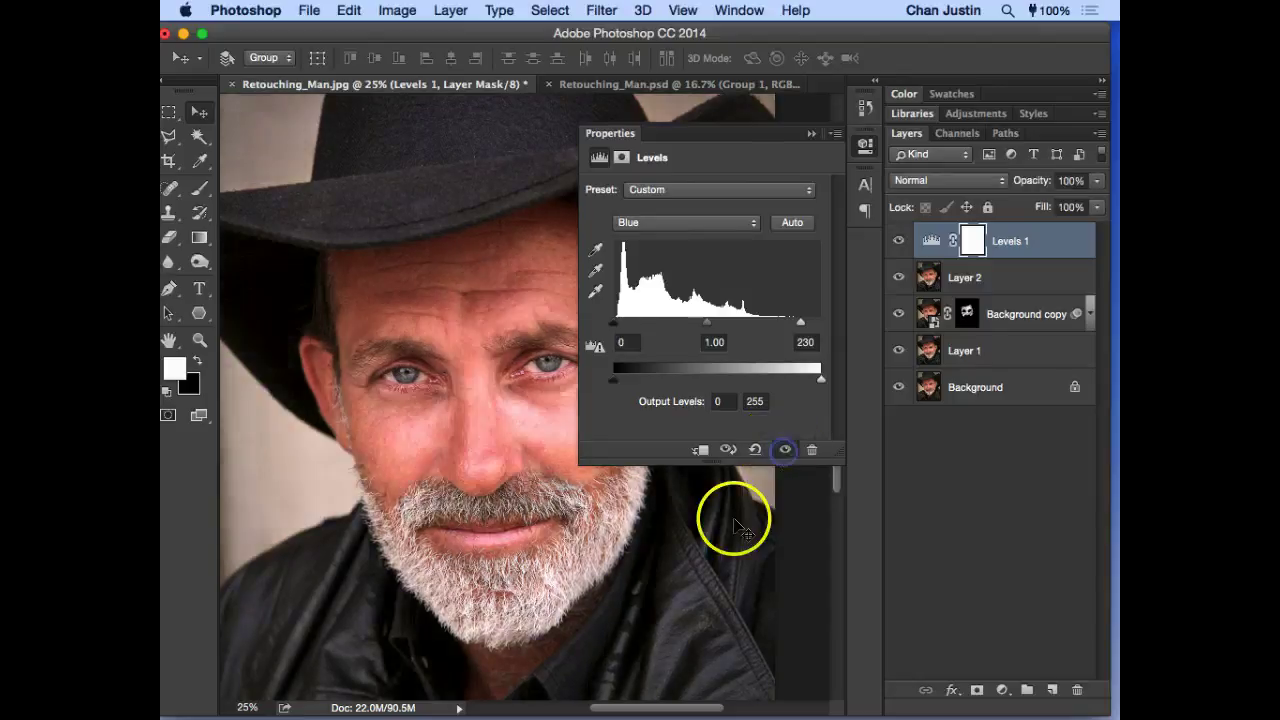
left_click(862, 146)
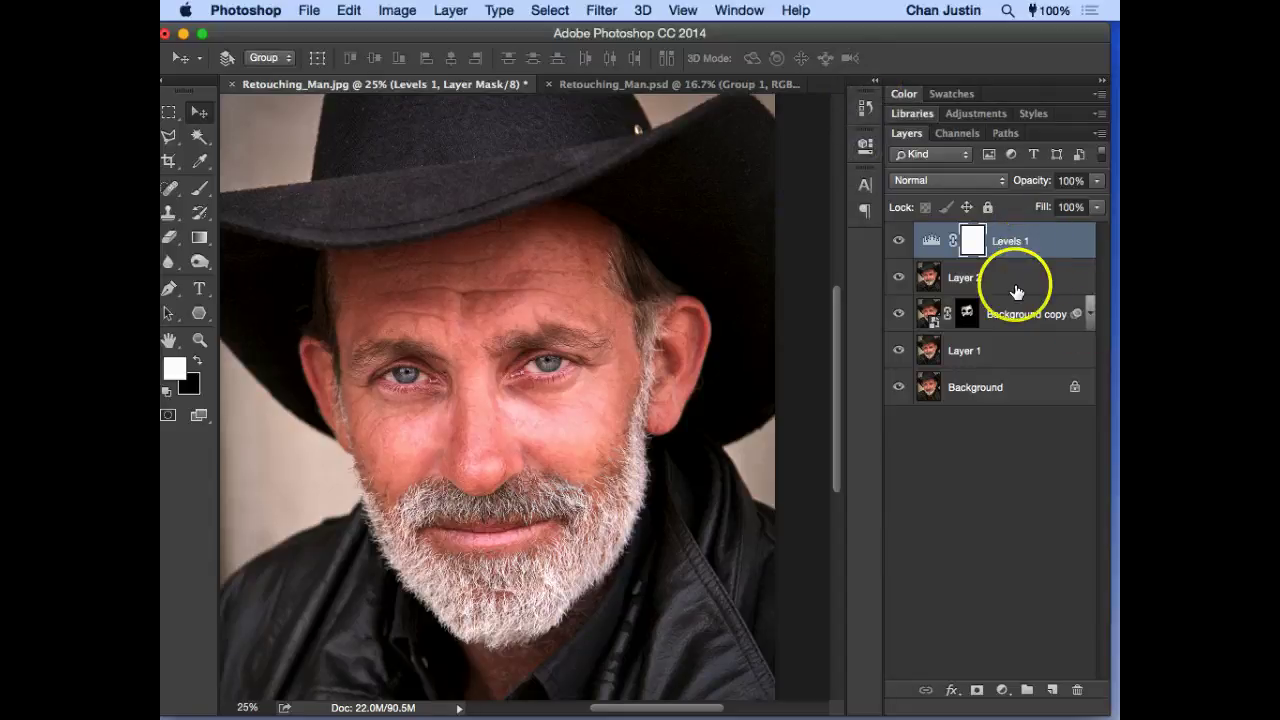
left_click(1000, 691)
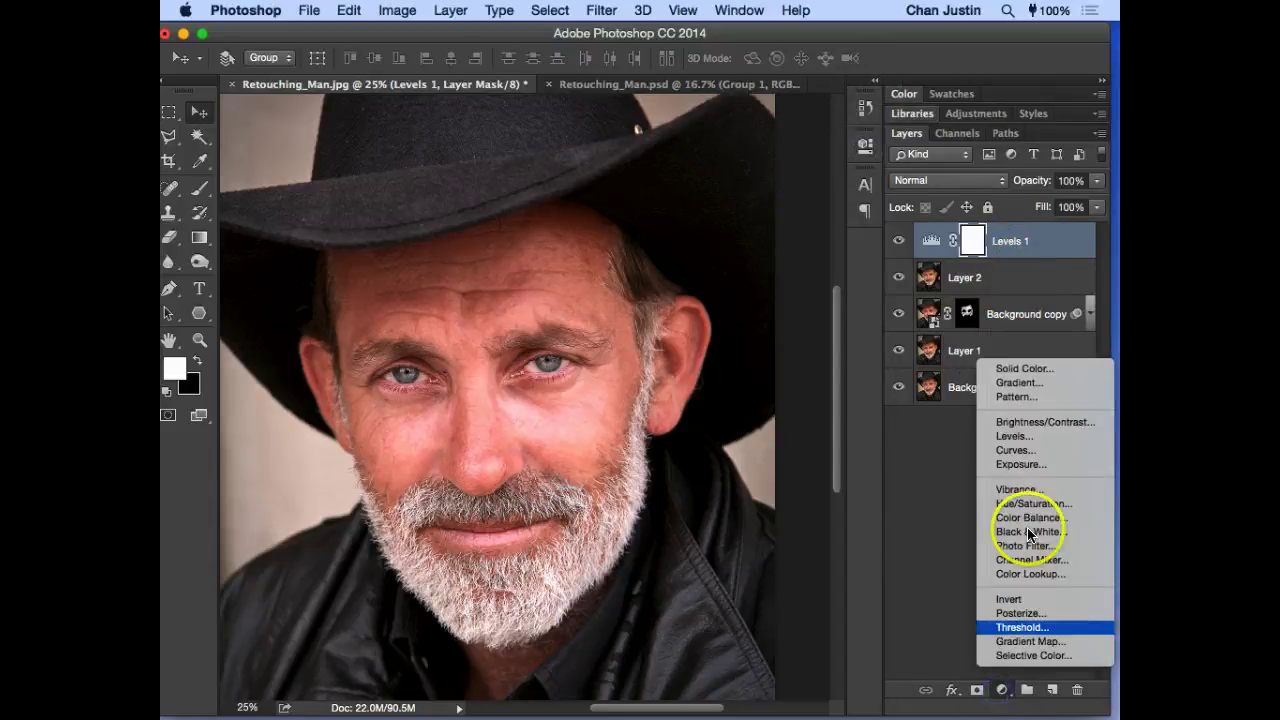
left_click(938, 467)
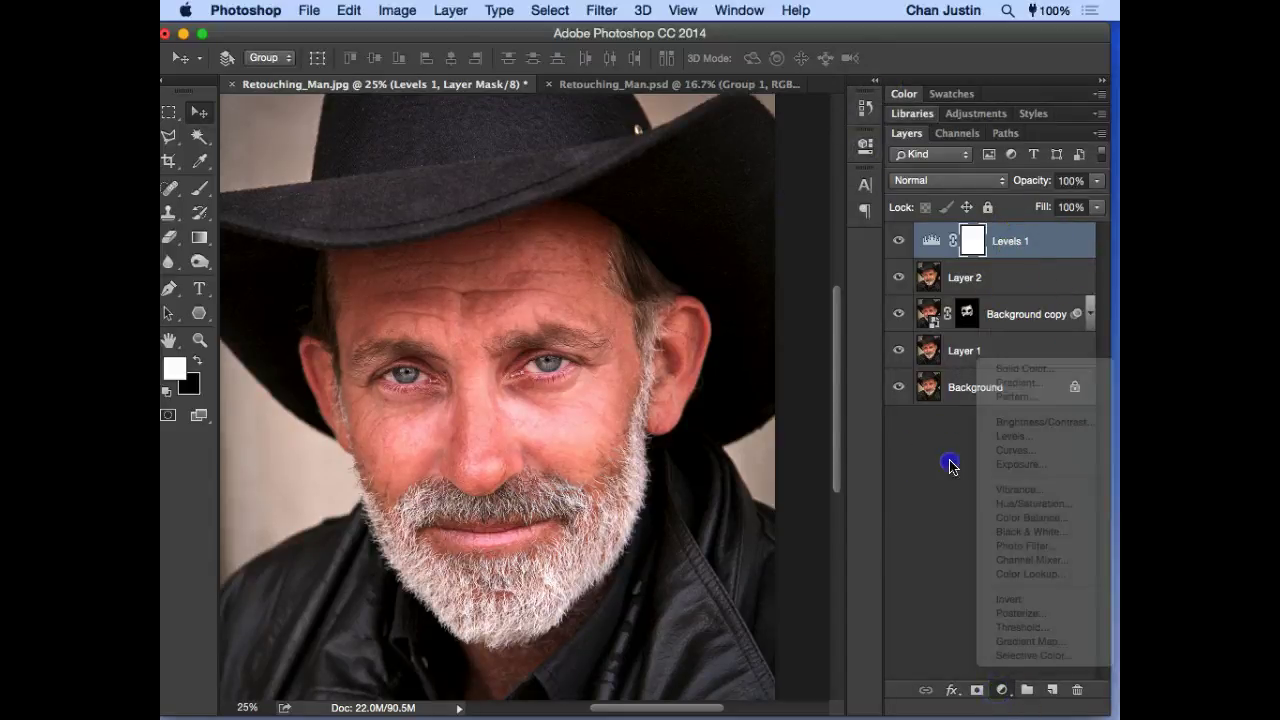
double_click(931, 241)
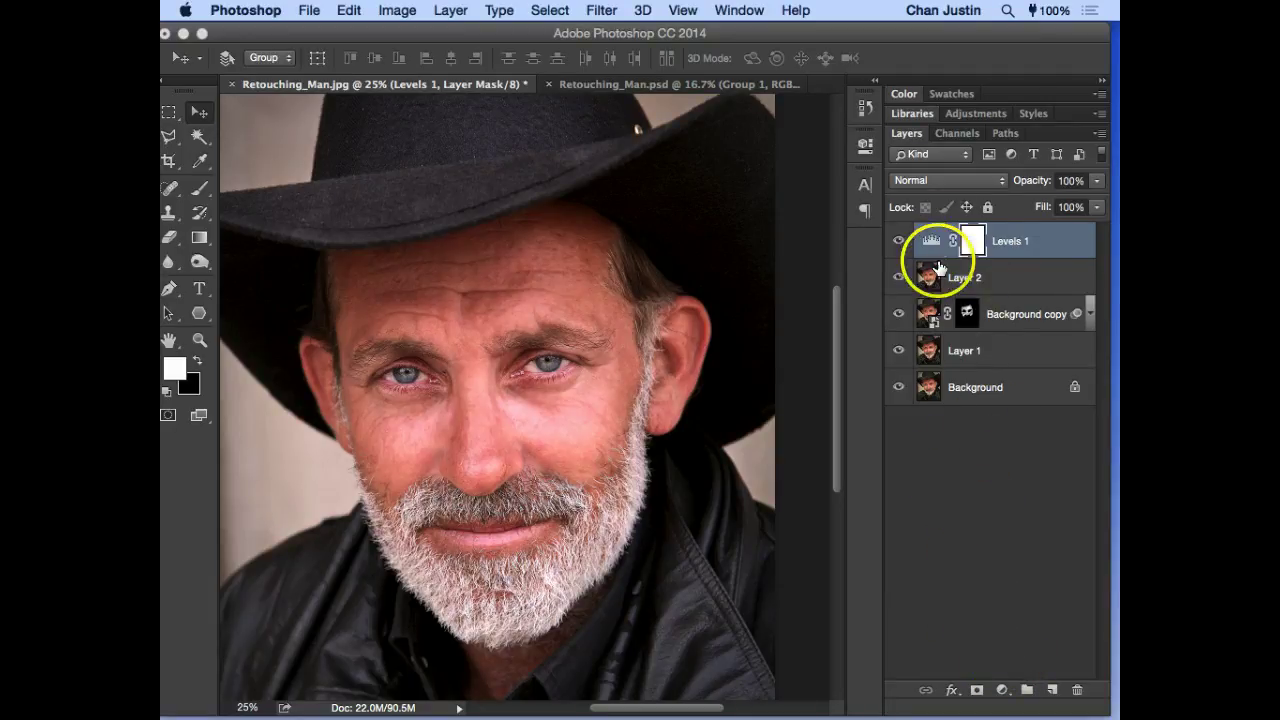
Step: Select Layer 2, the merged layer below the Levels adjustment, and activate the Burn tool
left_click(975, 278)
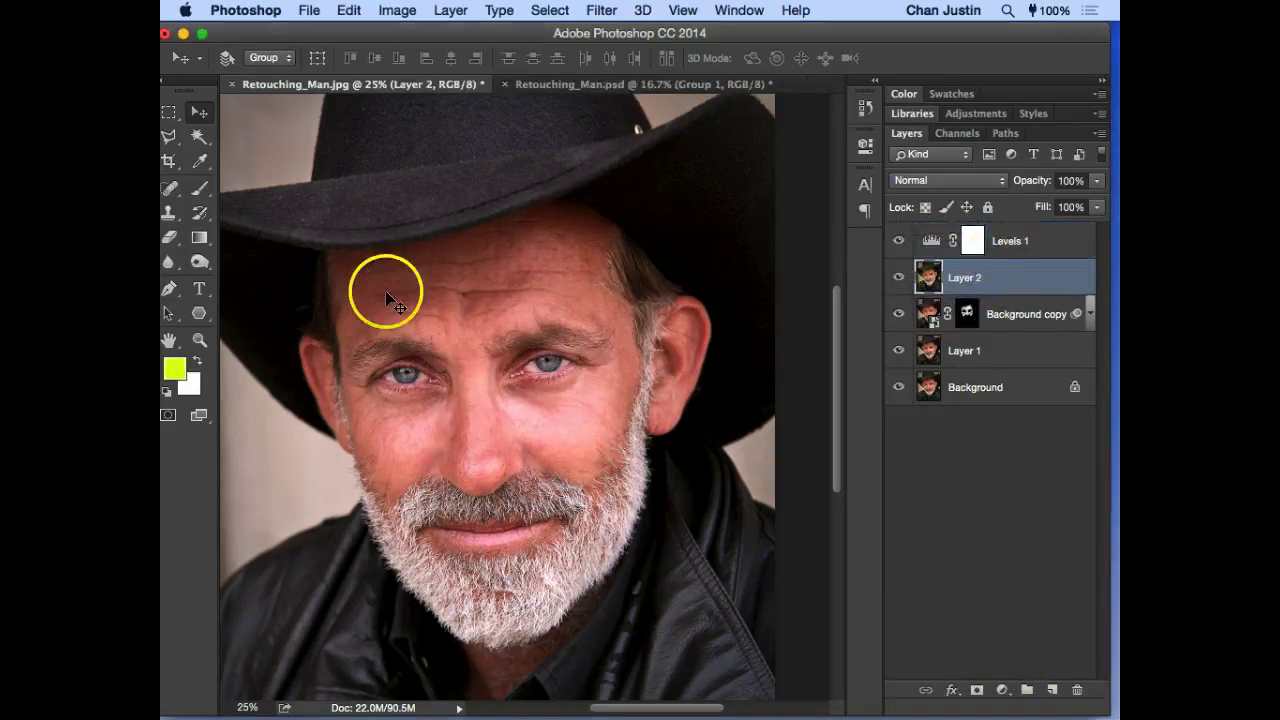
left_click_drag(196, 263, 237, 262)
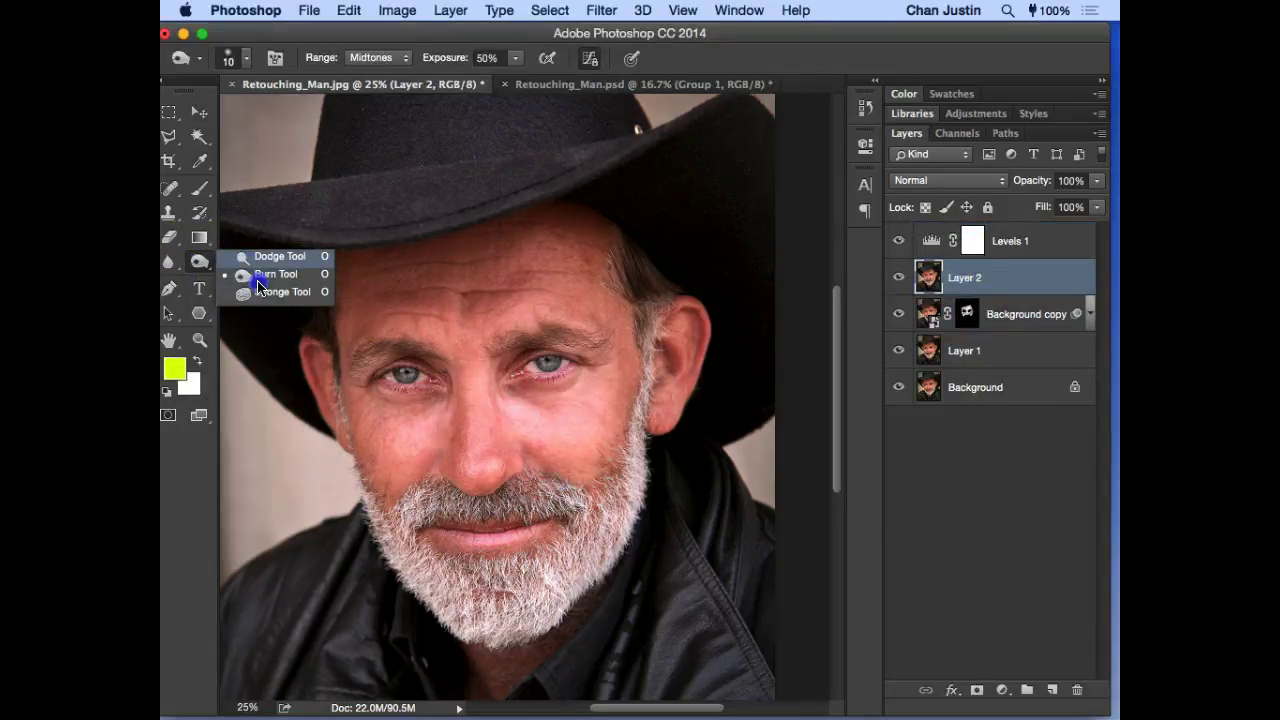
left_click_drag(258, 287, 263, 276)
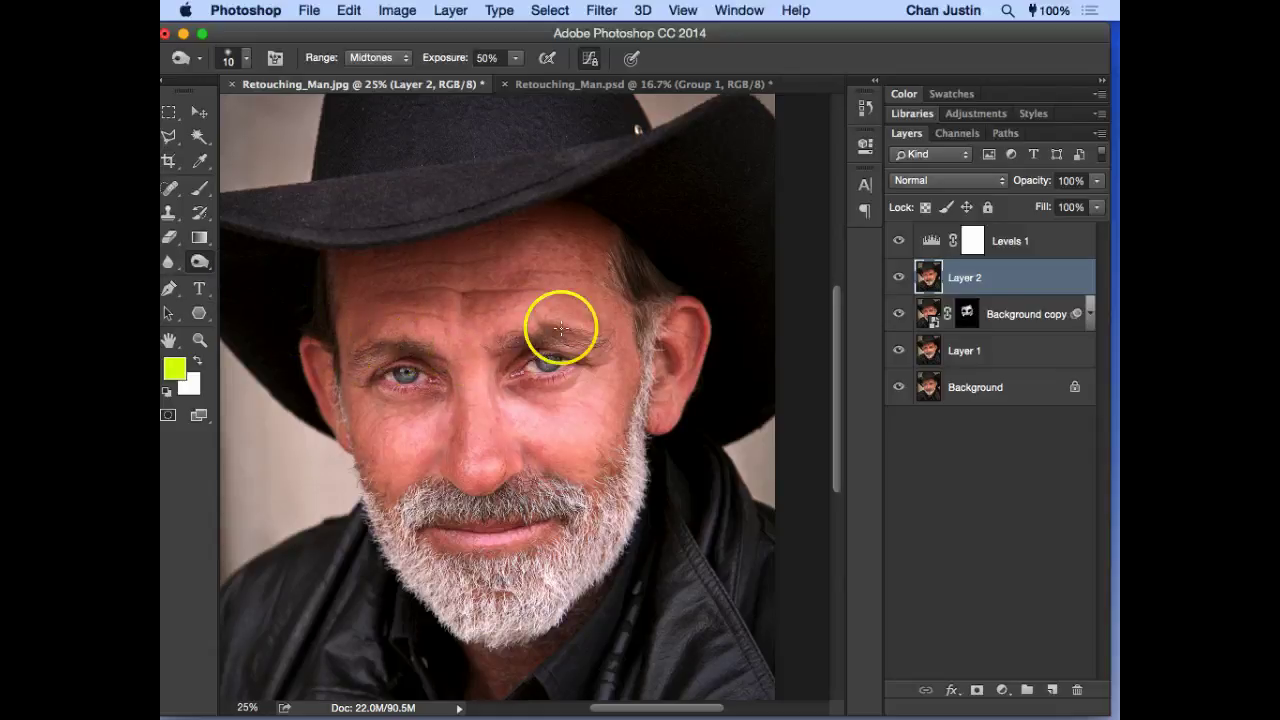
left_click(199, 261)
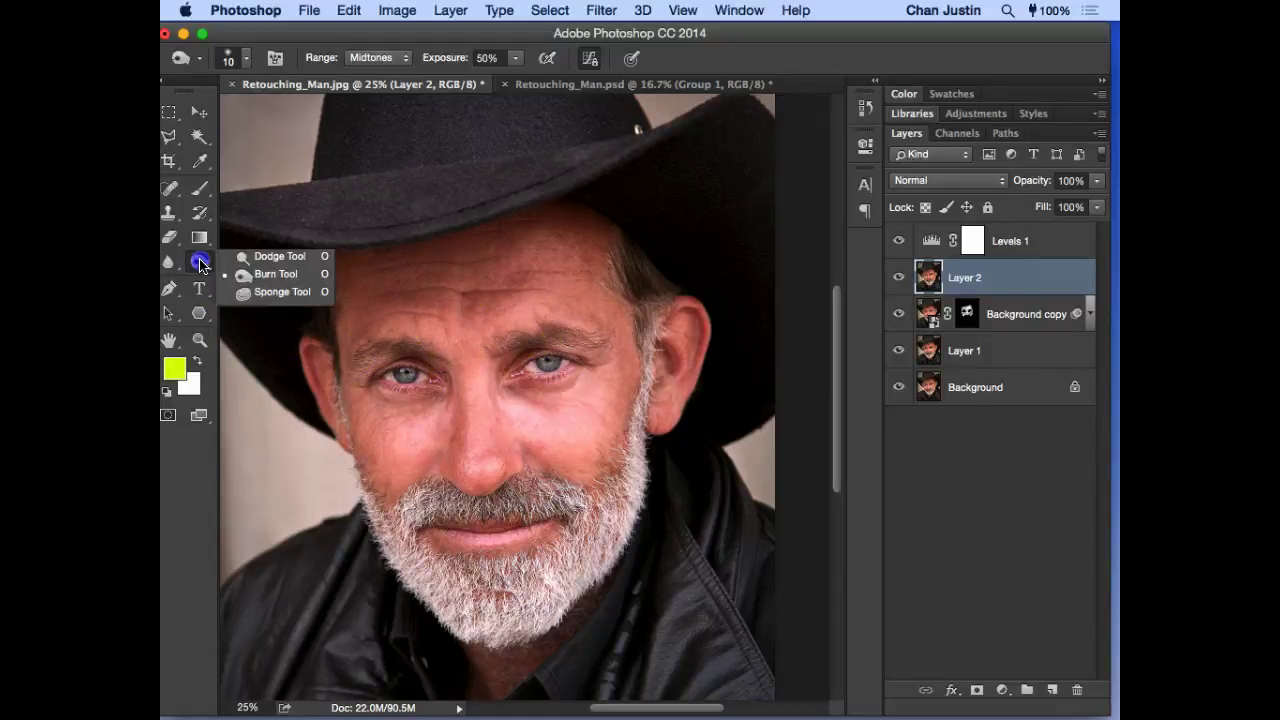
left_click(253, 279)
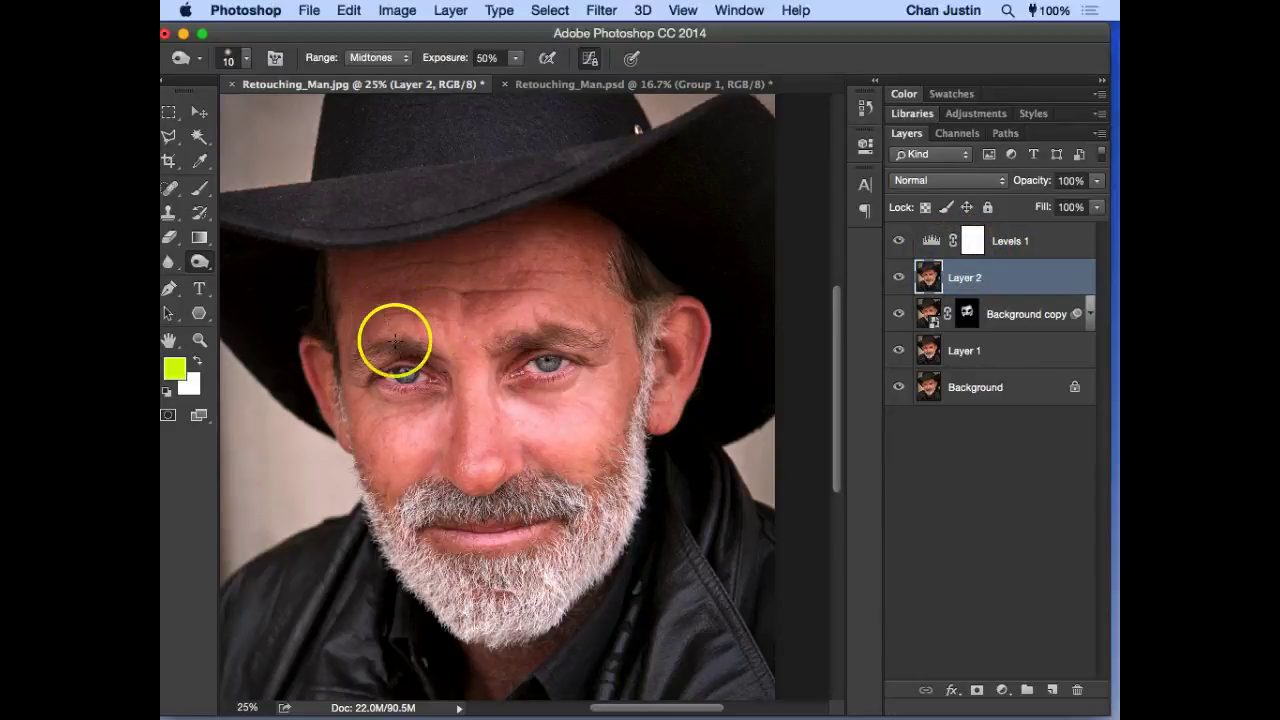
Step: Enlarge the Burn tool's brush to a size of 200, keeping the Burn tool active
left_click_drag(395, 343, 471, 336)
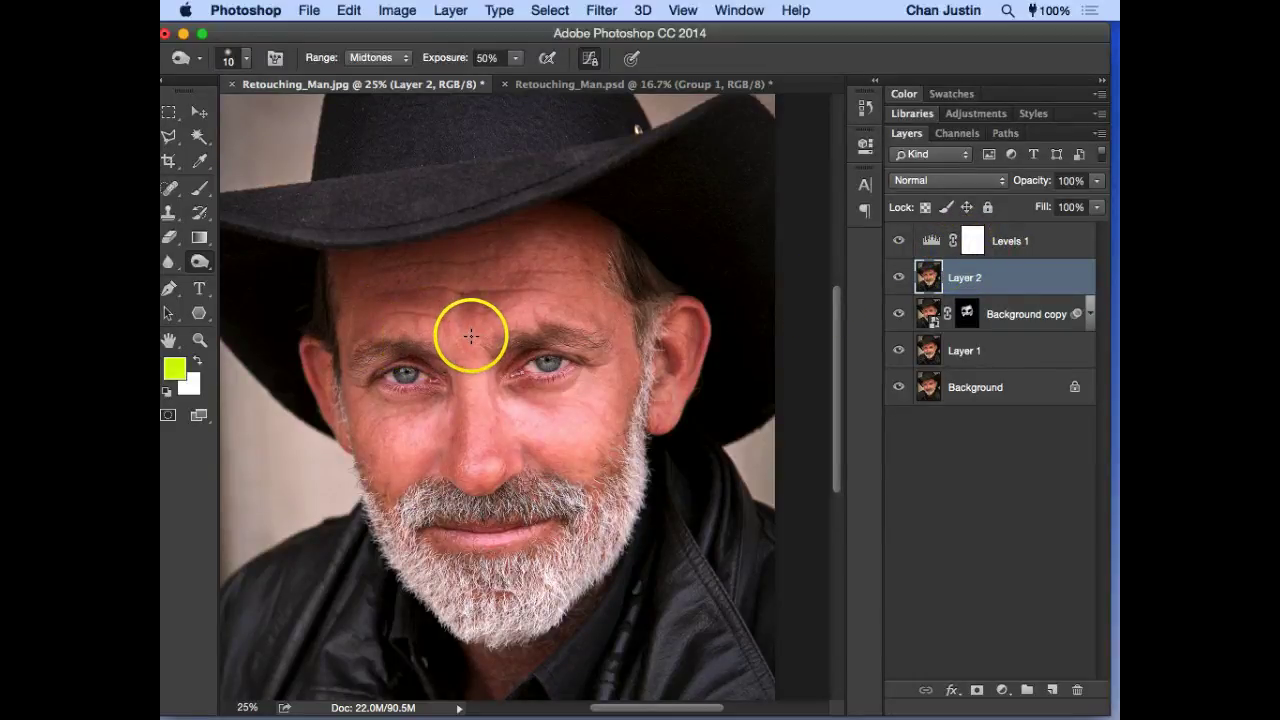
key("bracketright")
key("bracketright")
key("bracketright")
key("bracketright")
key("bracketright")
key("bracketright")
key("bracketright")
key("bracketright")
key("bracketright")
key("bracketright")
key("bracketright")
key("bracketright")
key("bracketright")
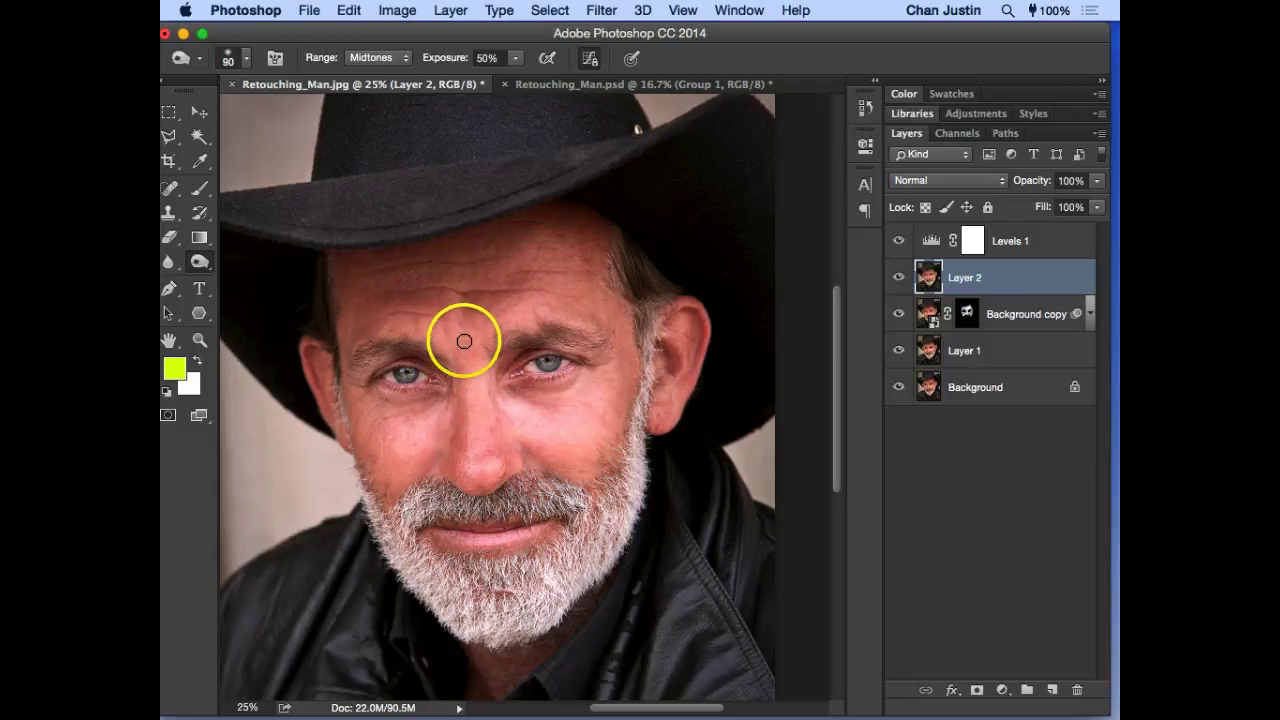
key("bracketright")
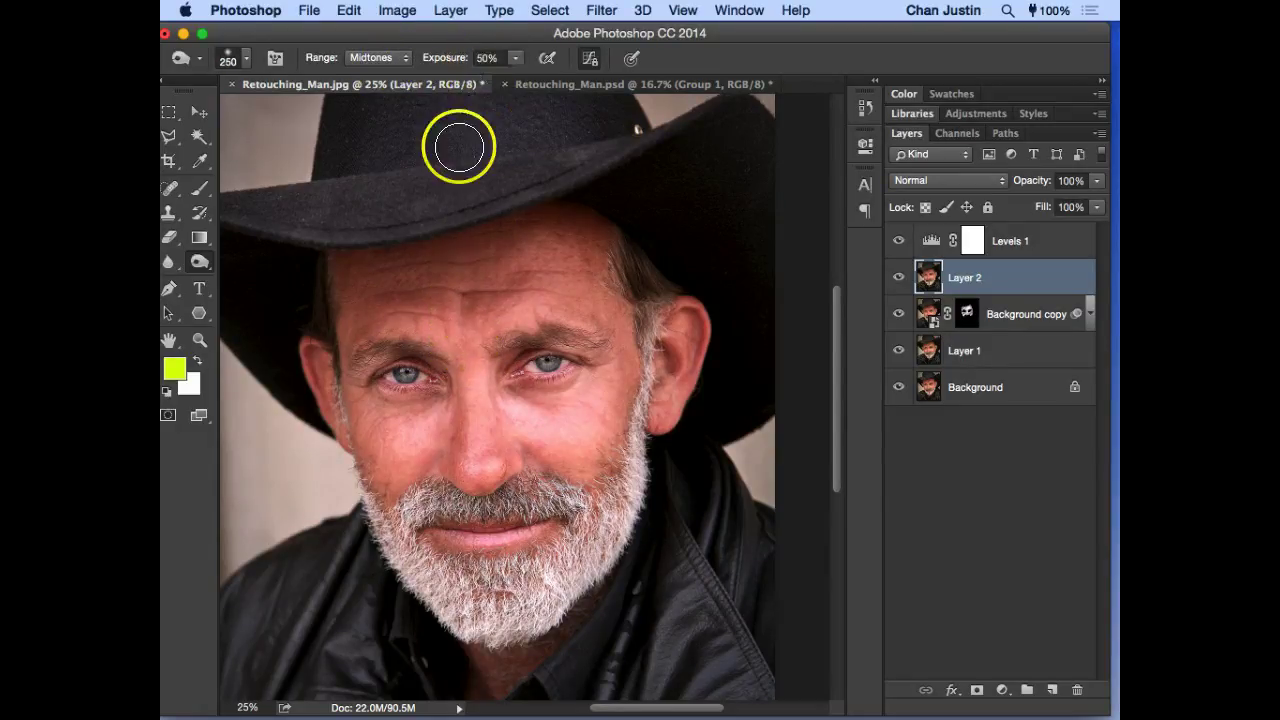
key("bracketright")
key("bracketright")
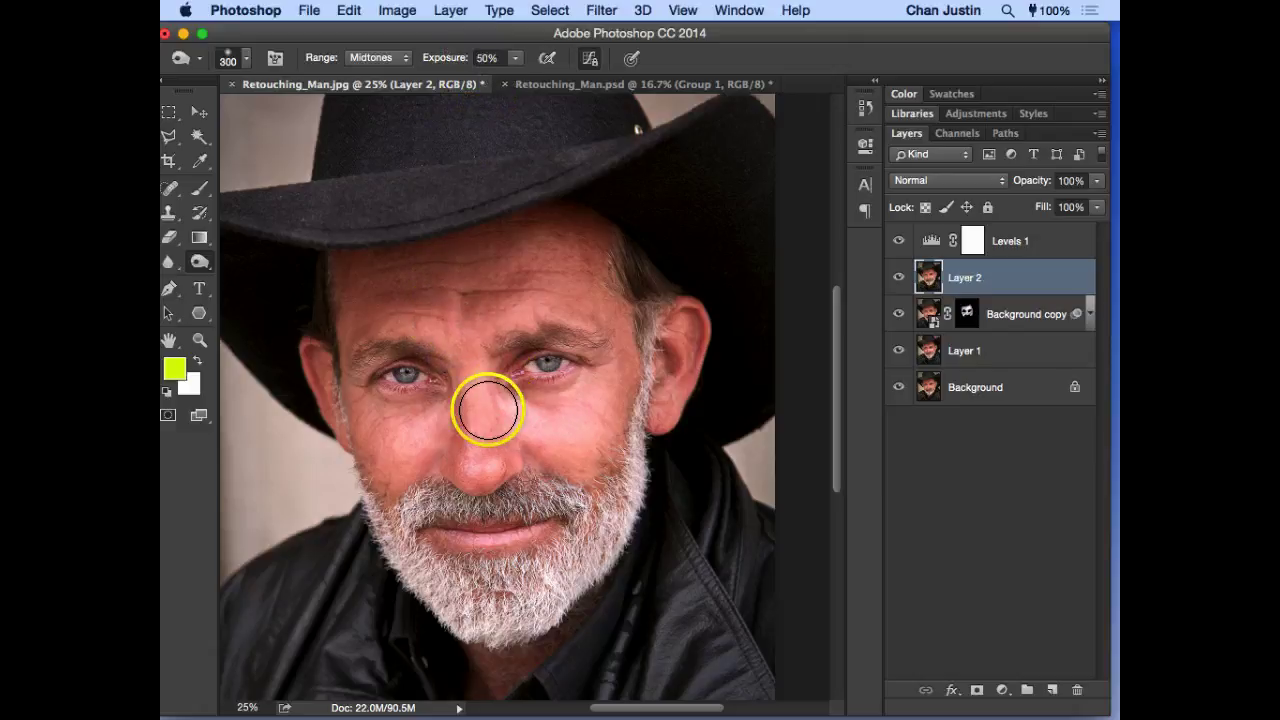
key("bracketleft")
key("bracketleft")
key("bracketleft")
left_click(199, 262)
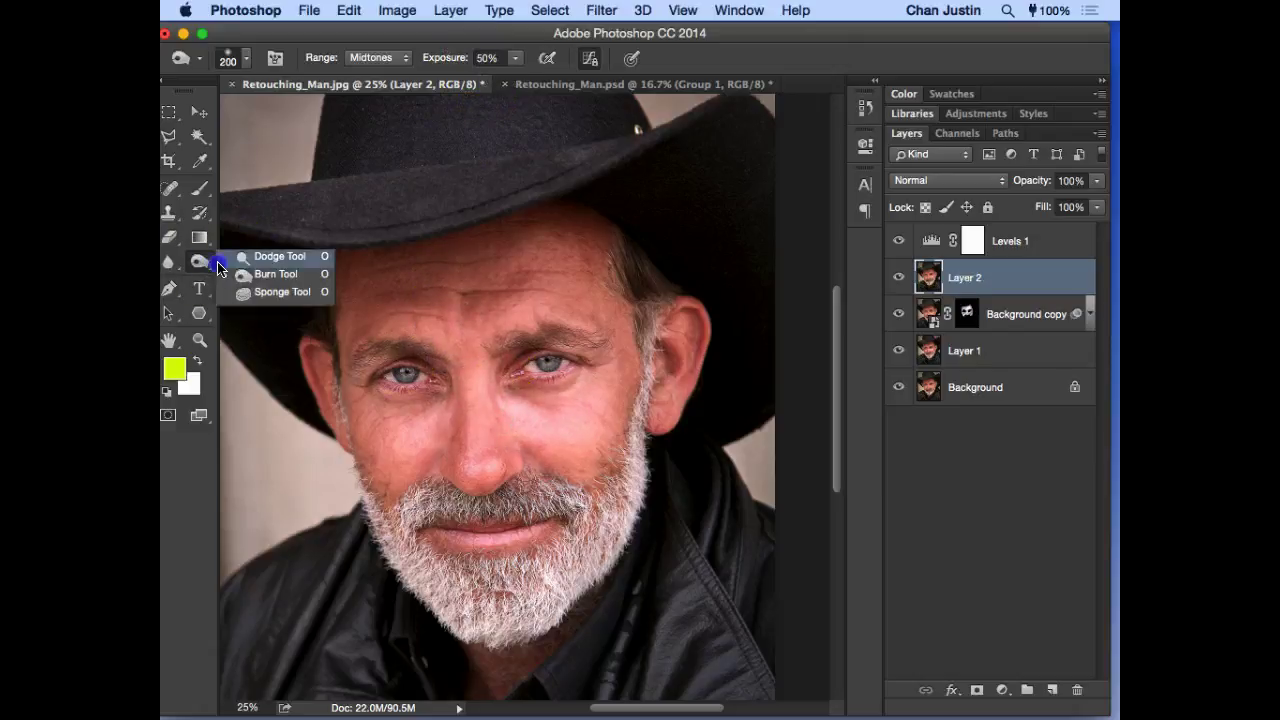
left_click(242, 273)
left_click_drag(417, 316, 418, 312)
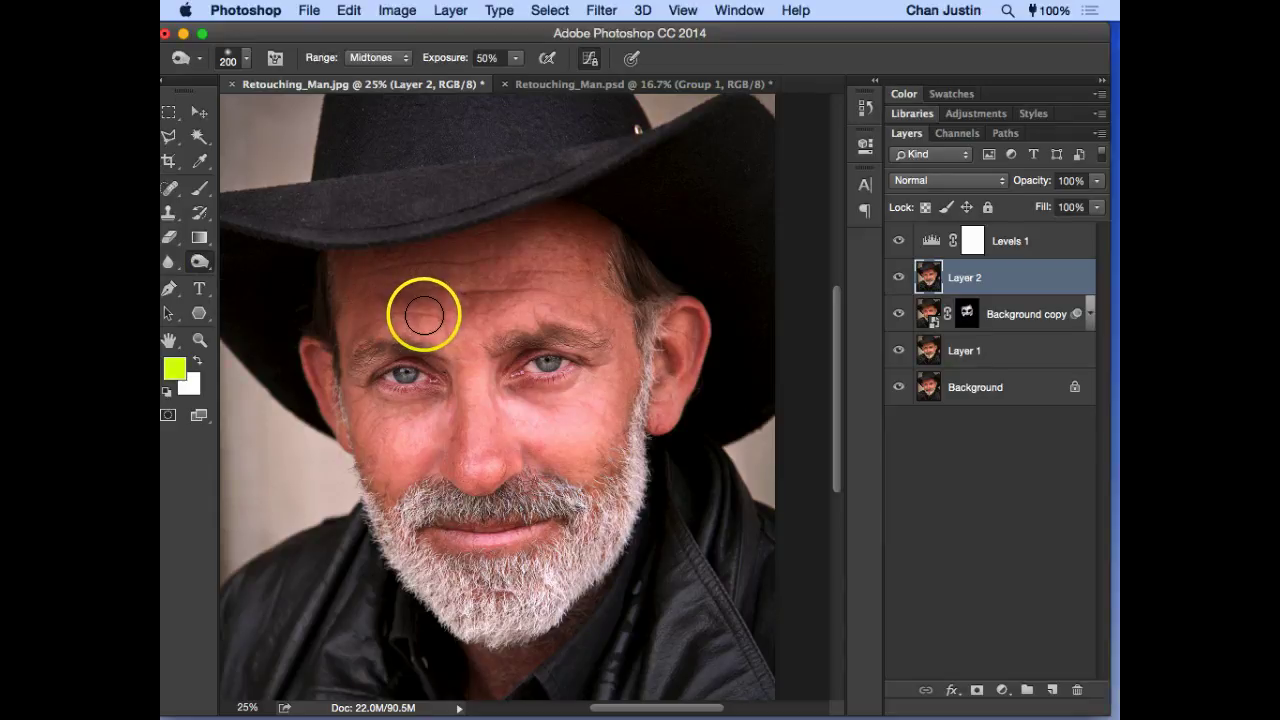
mouse_move(421, 314)
left_mouse_down()
mouse_move(517, 329)
mouse_move(491, 289)
mouse_move(503, 302)
mouse_move(465, 311)
mouse_move(478, 317)
left_mouse_up()
mouse_move(516, 421)
left_mouse_down()
mouse_move(433, 436)
mouse_move(490, 360)
mouse_move(486, 378)
mouse_move(484, 320)
left_mouse_up()
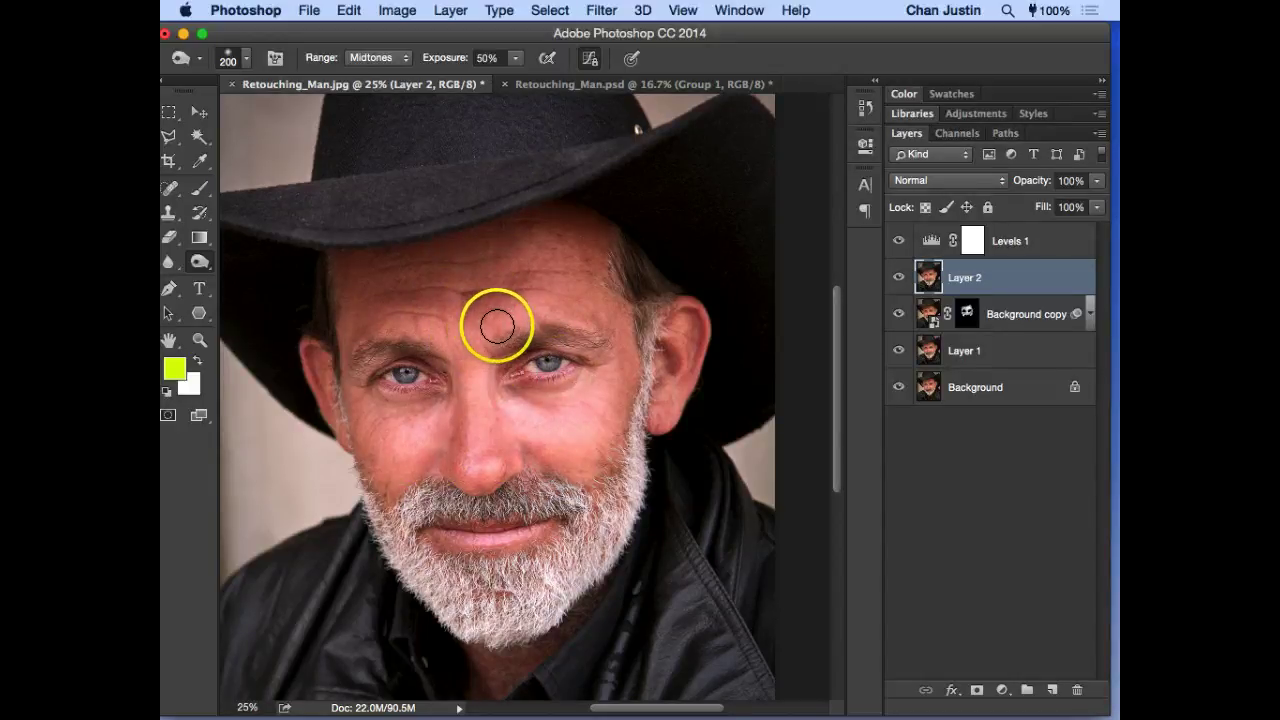
Step: Reduce the Burn brush to 70 and darken the eyebrow on the right-hand side of the face
key("bracketleft")
key("bracketleft")
key("bracketleft")
key("bracketleft")
key("super+plus")
key("super+equal")
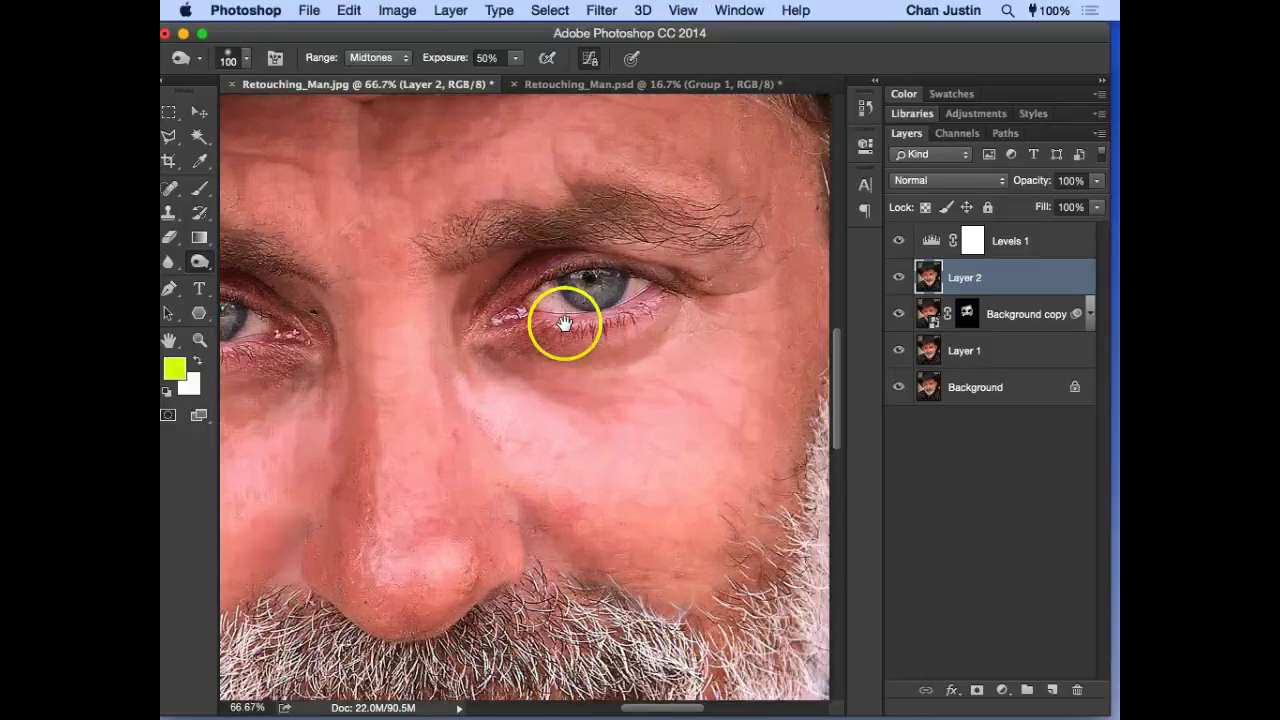
key("super+equal")
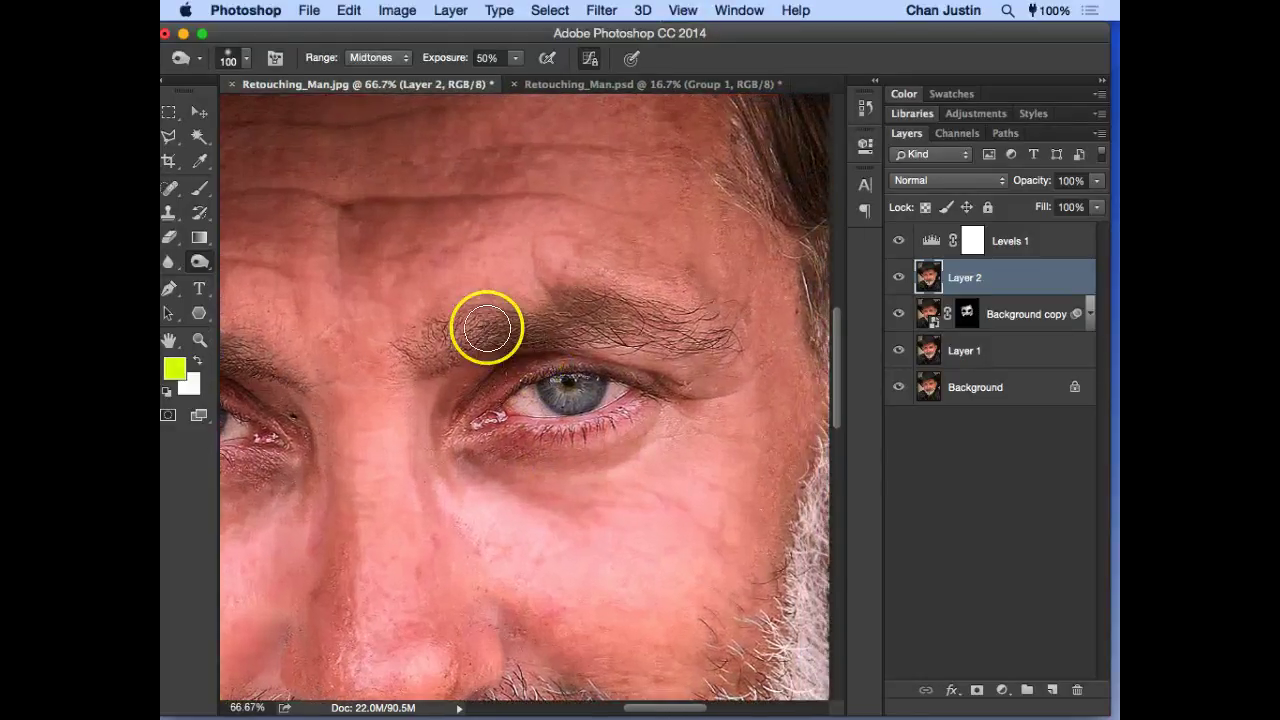
mouse_move(540, 314)
left_mouse_down()
mouse_move(631, 323)
mouse_move(626, 306)
mouse_move(508, 341)
left_mouse_up()
key("bracketright")
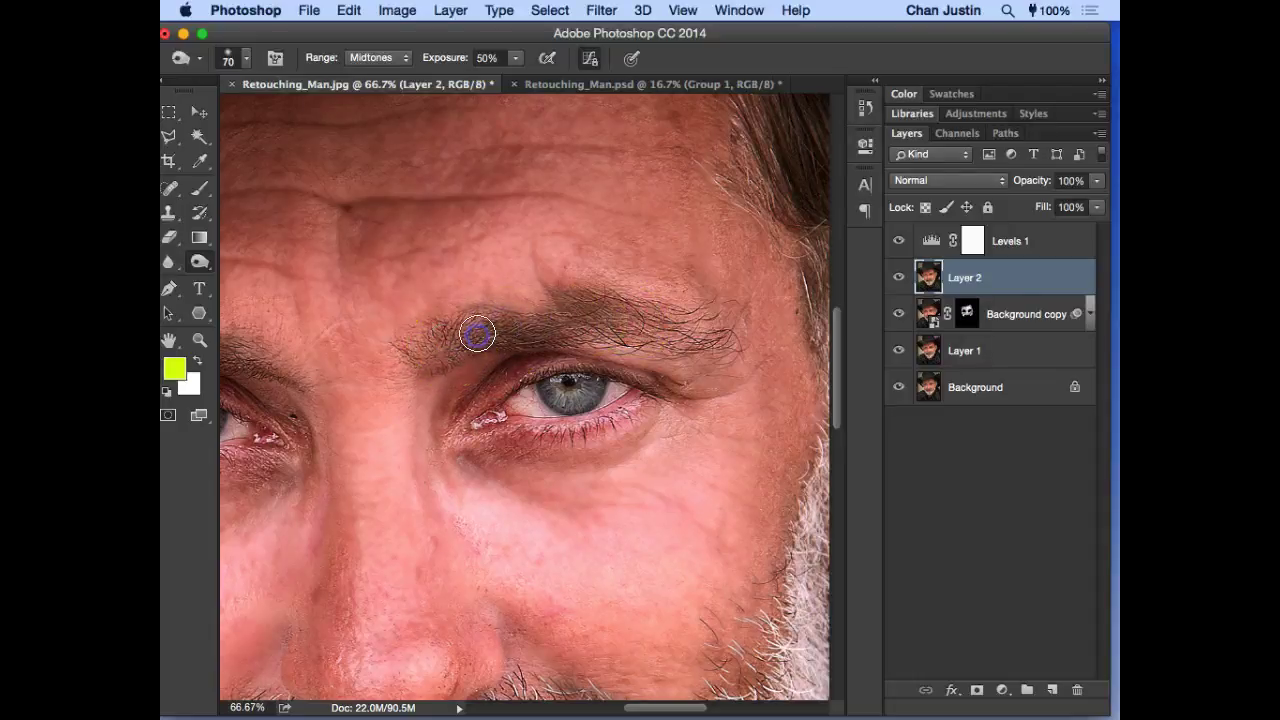
mouse_move(589, 304)
left_mouse_down()
mouse_move(499, 336)
mouse_move(605, 304)
mouse_move(531, 318)
mouse_move(664, 323)
mouse_move(498, 337)
left_mouse_up()
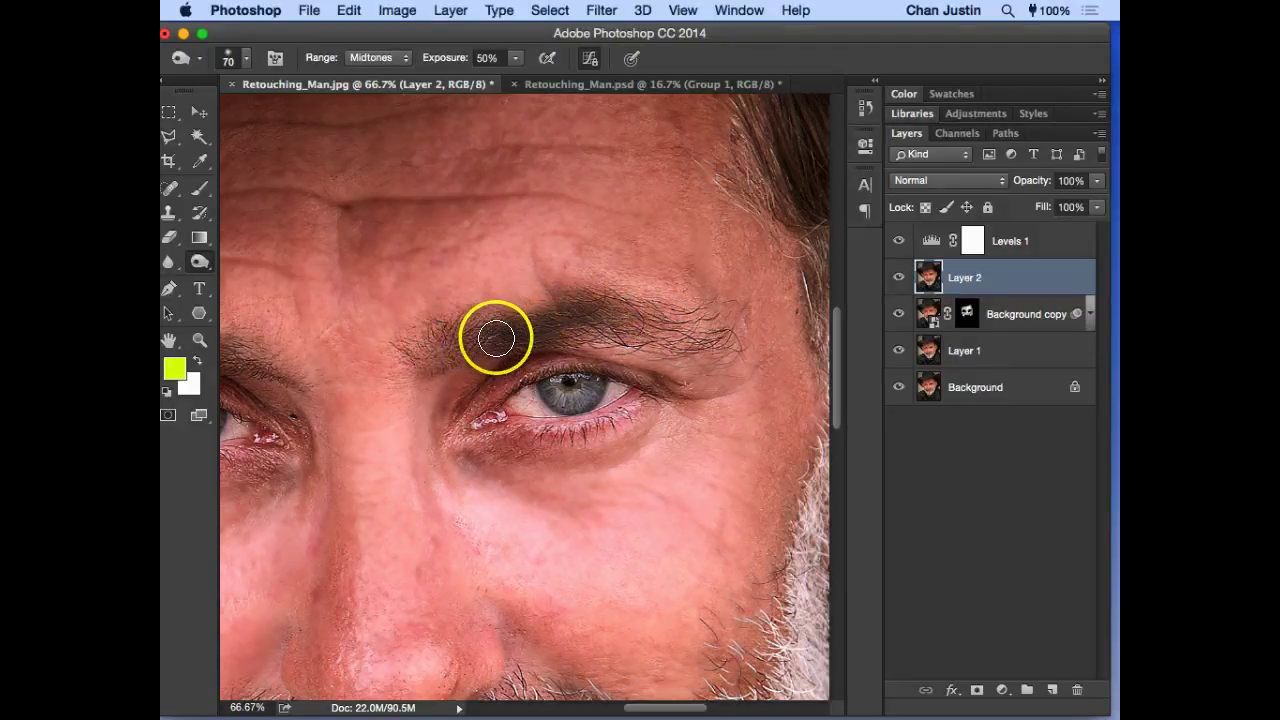
Step: Burn along the eyebrow on the left-hand side of the face to darken it
key("space")
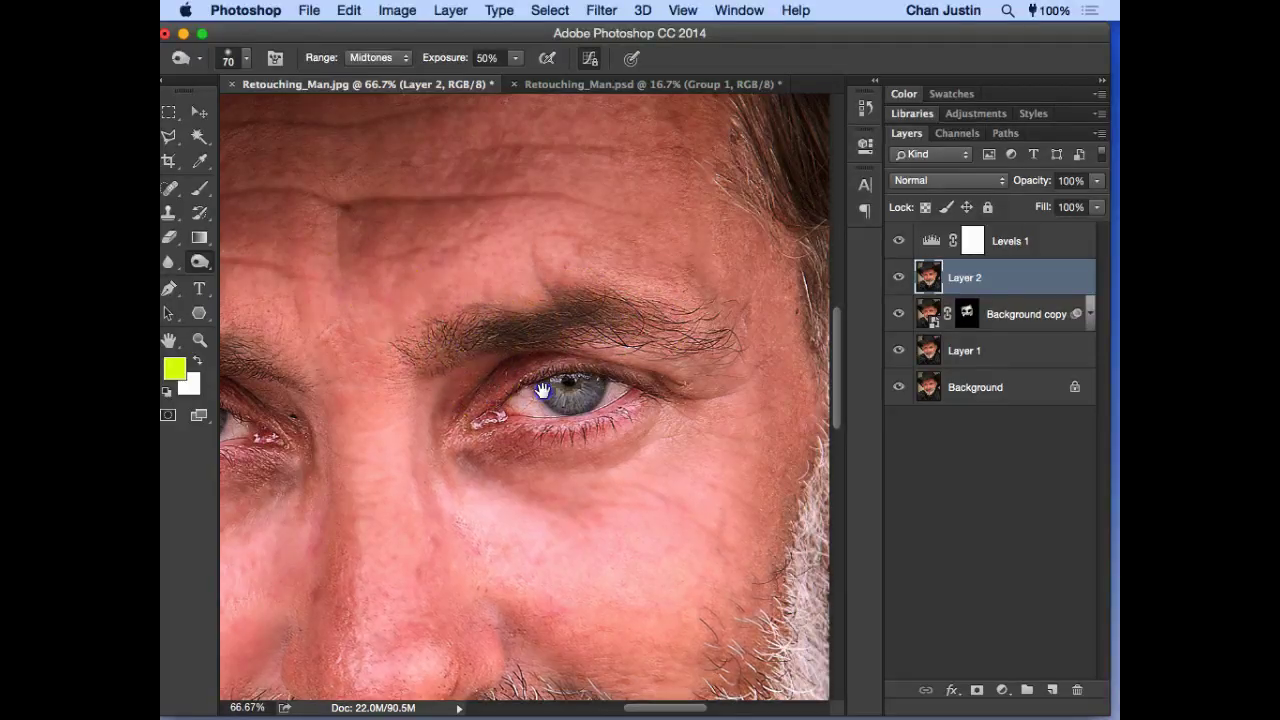
left_click_drag(304, 385, 577, 363)
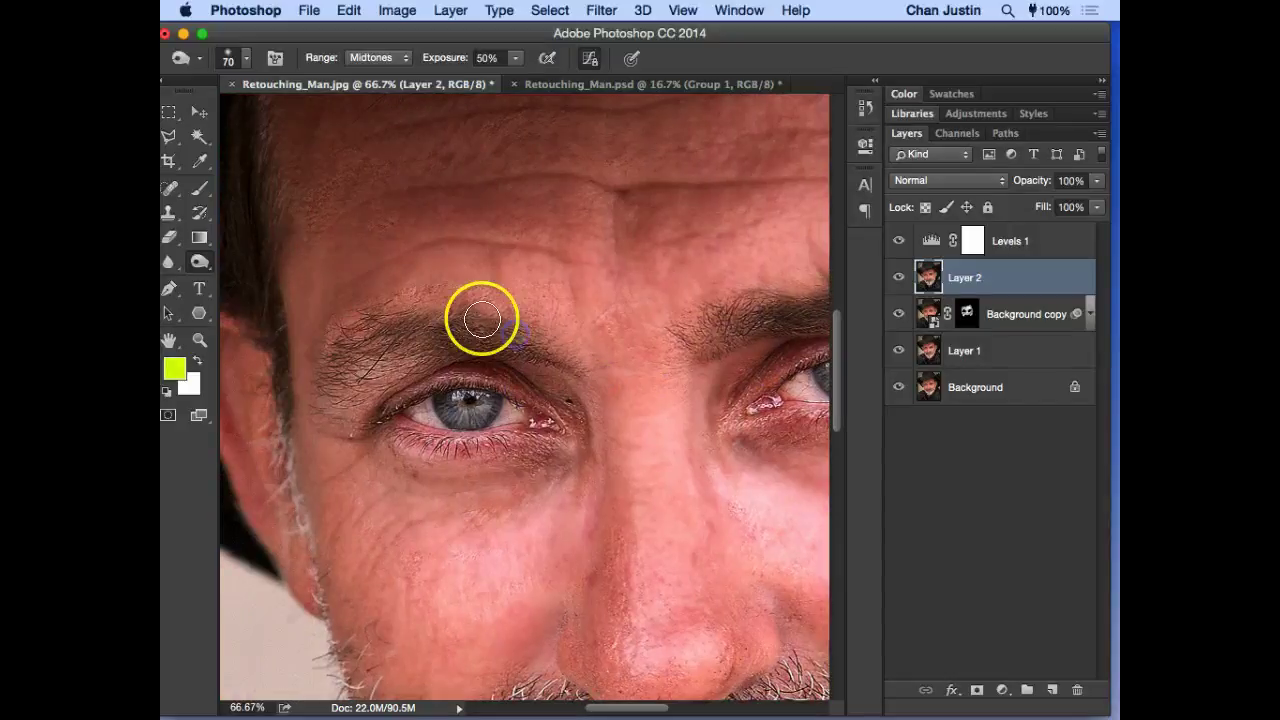
mouse_move(387, 318)
left_mouse_down()
mouse_move(460, 322)
mouse_move(357, 349)
mouse_move(338, 384)
left_mouse_up()
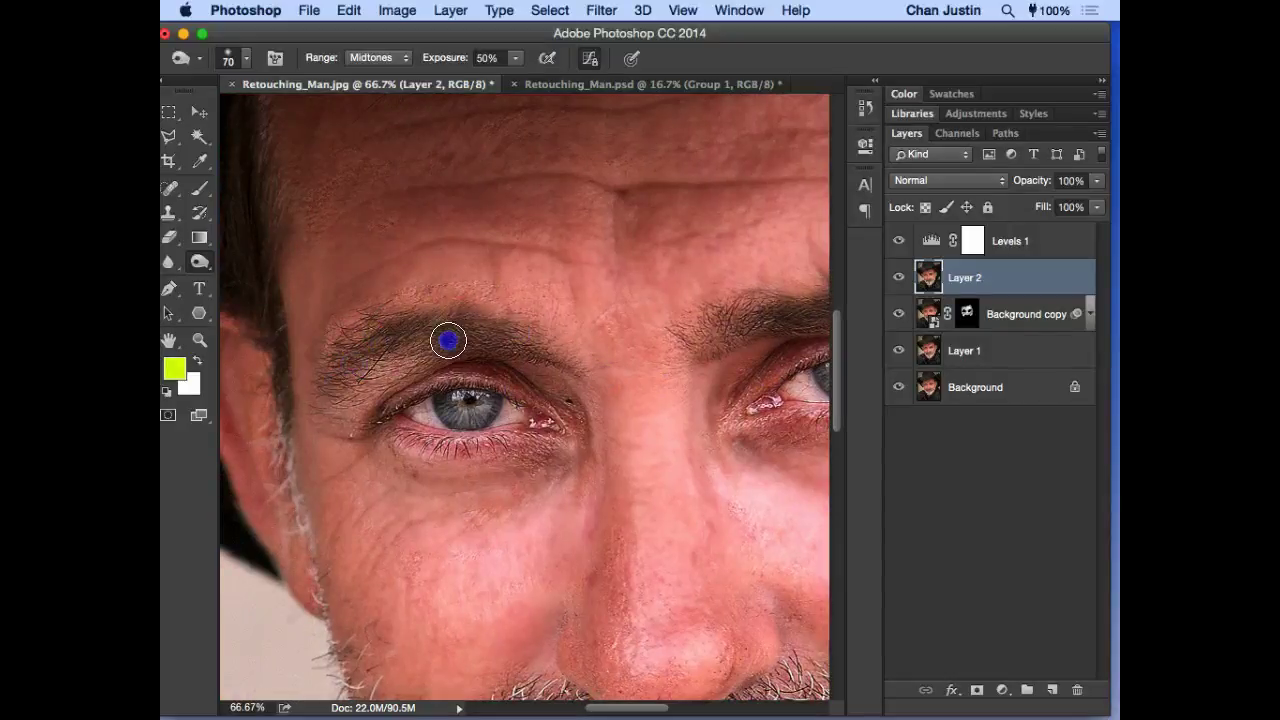
left_click_drag(448, 340, 566, 360)
Step: Examine both burned eyebrows up close and on the whole portrait
key("space")
mouse_move(626, 331)
left_mouse_down()
mouse_move(571, 326)
mouse_move(551, 340)
left_mouse_up()
key("super+minus")
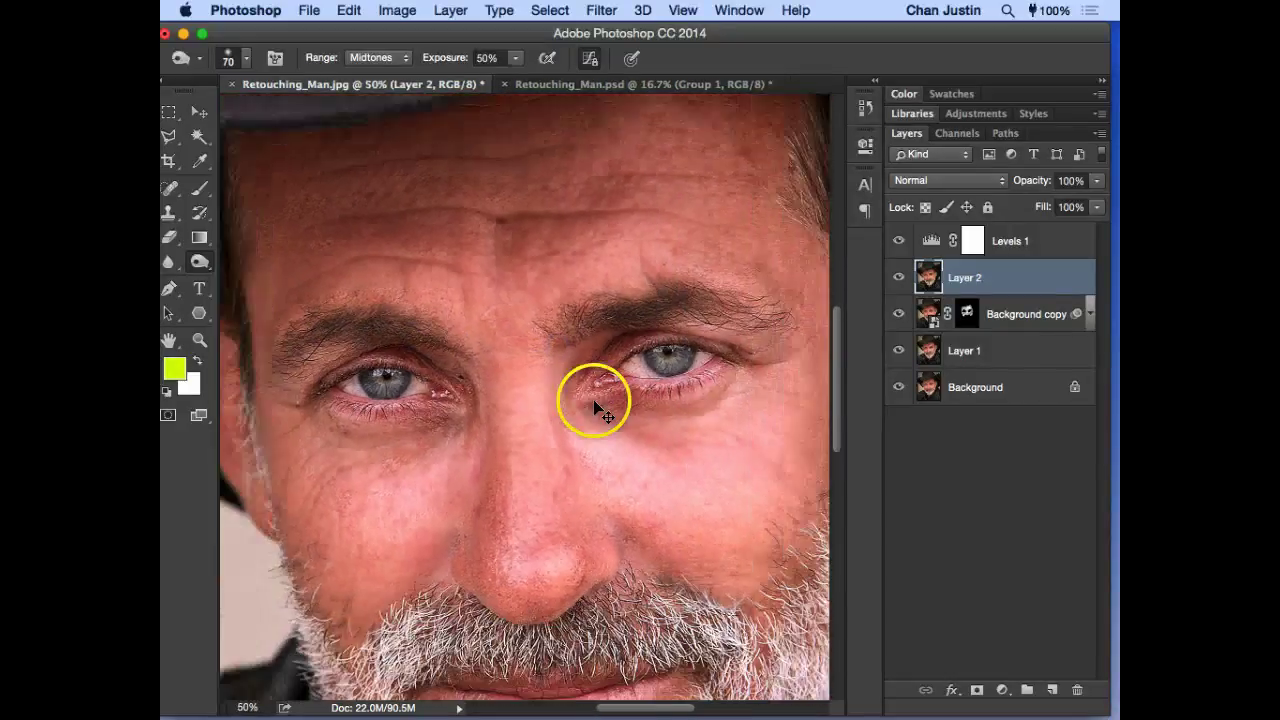
key("super+minus")
key("super+minus")
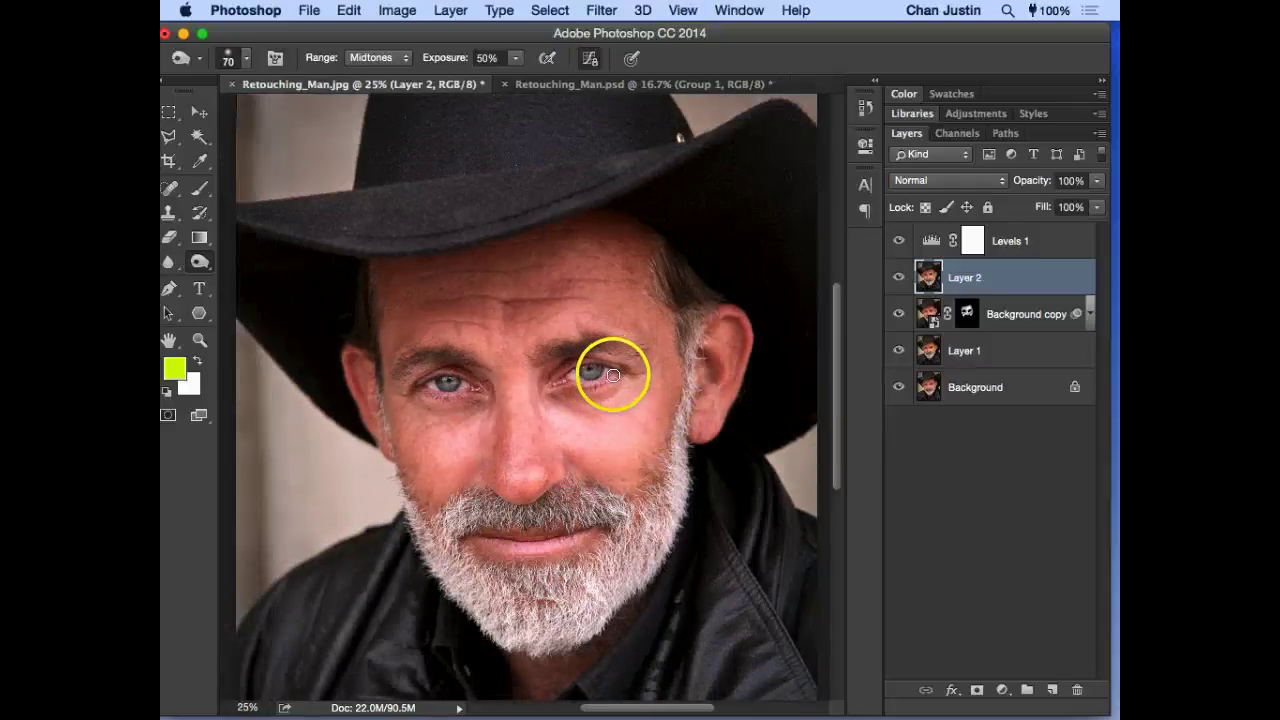
mouse_move(612, 375)
left_mouse_down()
mouse_move(580, 397)
mouse_move(574, 334)
mouse_move(553, 402)
mouse_move(554, 375)
left_mouse_up()
key("space")
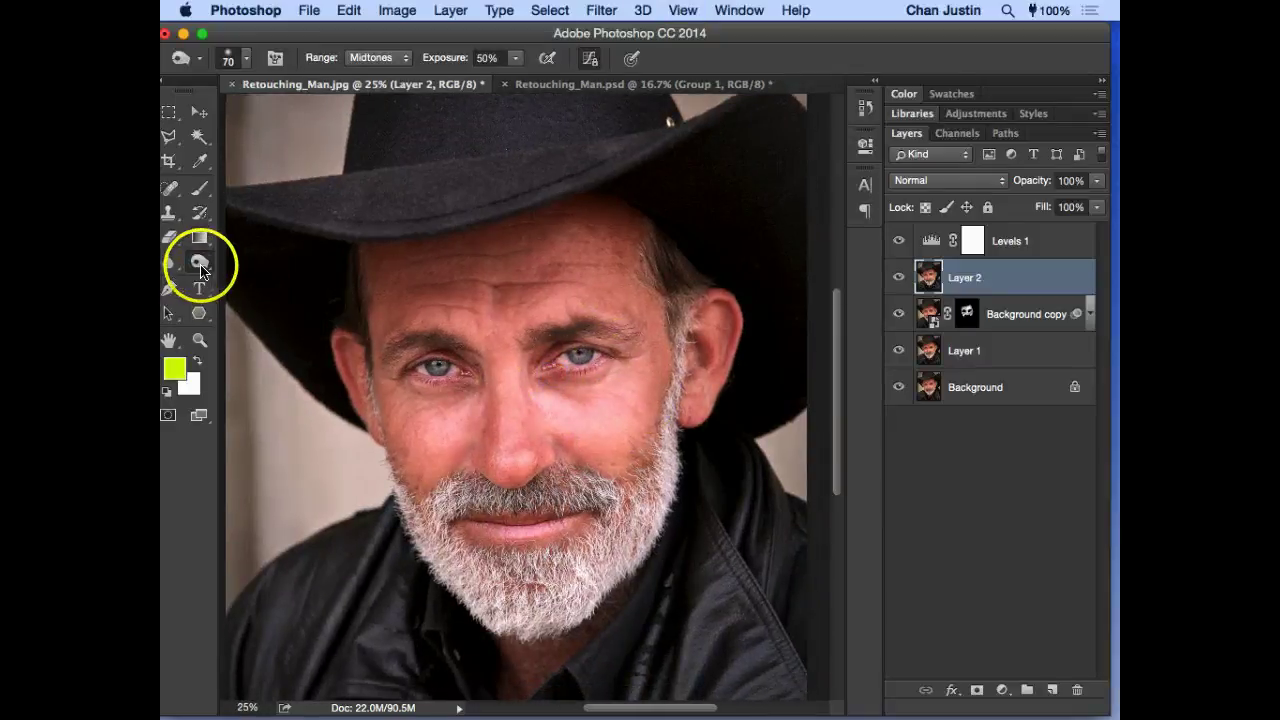
Step: Switch to the Dodge tool with a size 65 brush, midtones range and 50% exposure, and lighten the moustache
left_click_drag(218, 268, 240, 260)
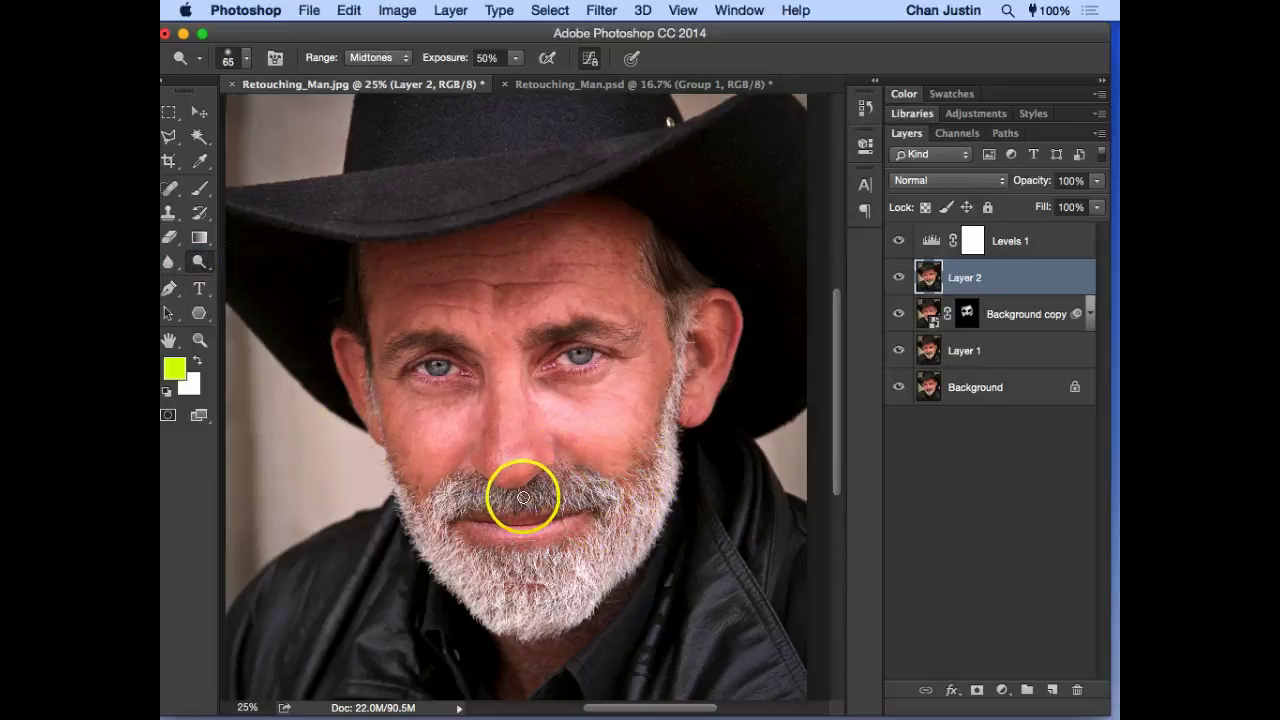
left_click_drag(589, 445, 580, 435)
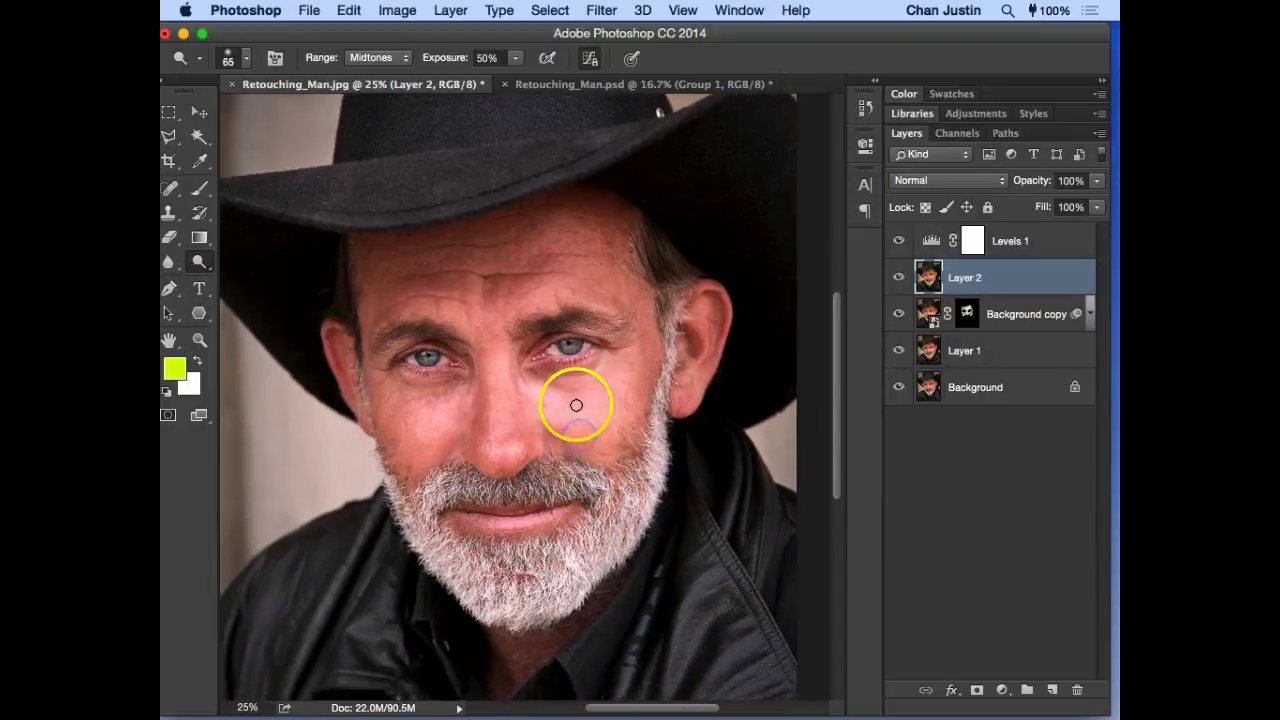
key("super+equal")
key("super+equal")
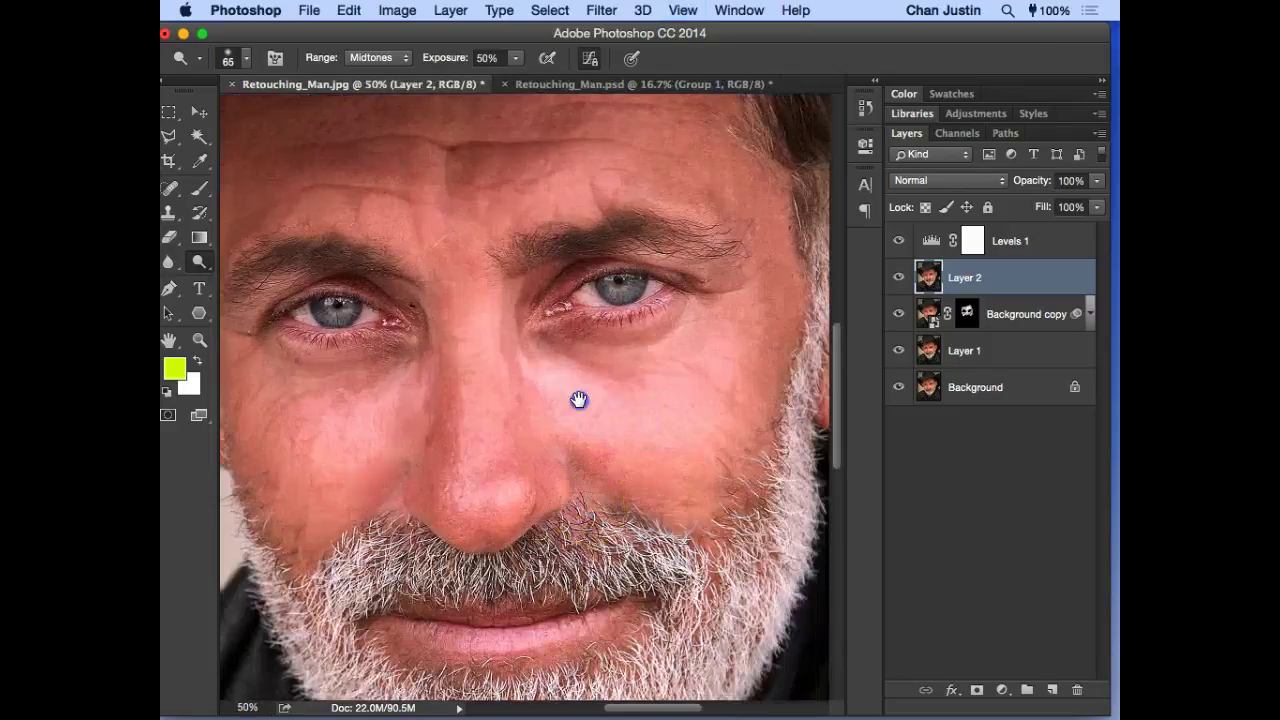
scroll(579, 400, "down", 5)
left_click(200, 263)
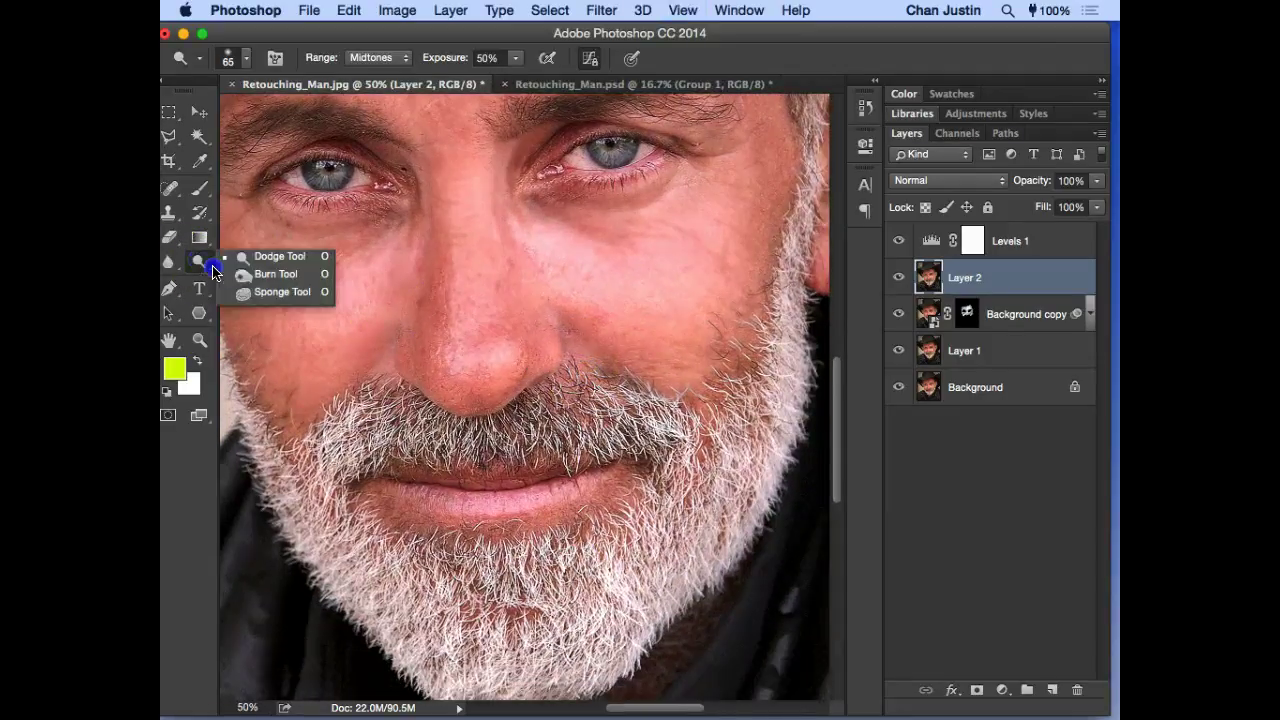
left_click_drag(212, 270, 258, 262)
scroll(514, 340, "down", 2)
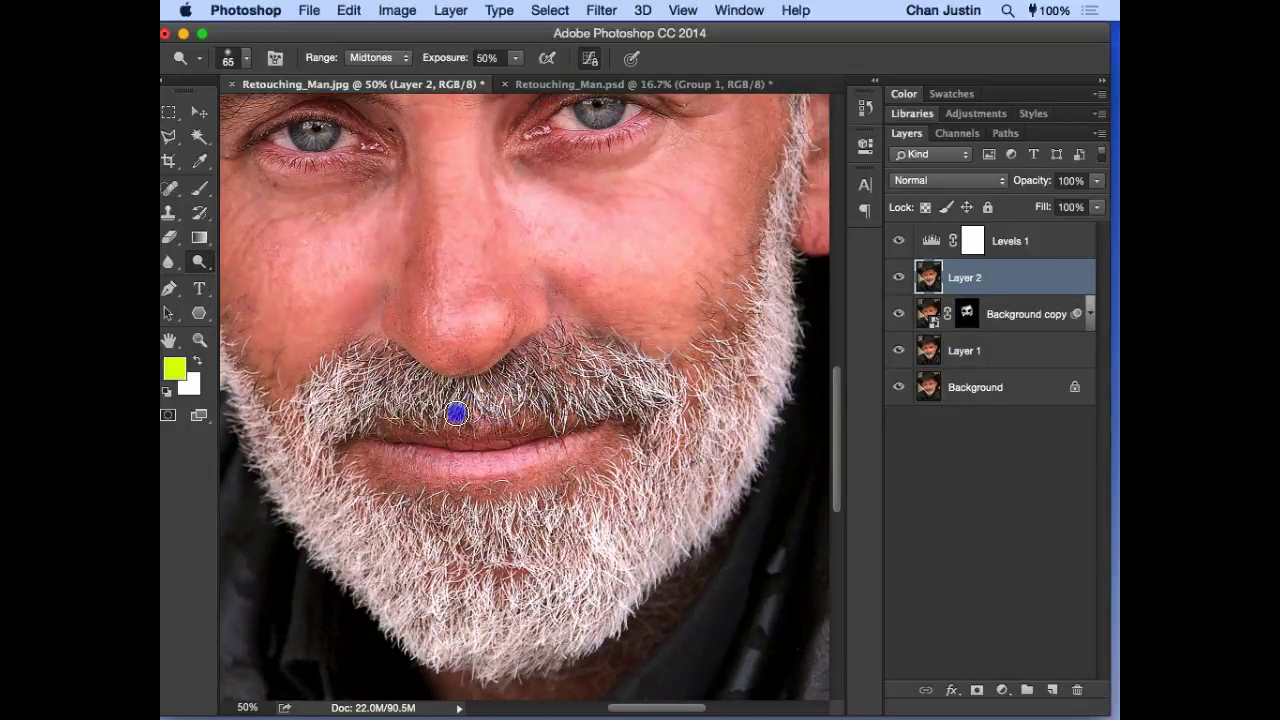
mouse_move(456, 413)
left_mouse_down()
mouse_move(431, 371)
mouse_move(412, 366)
mouse_move(407, 403)
left_mouse_up()
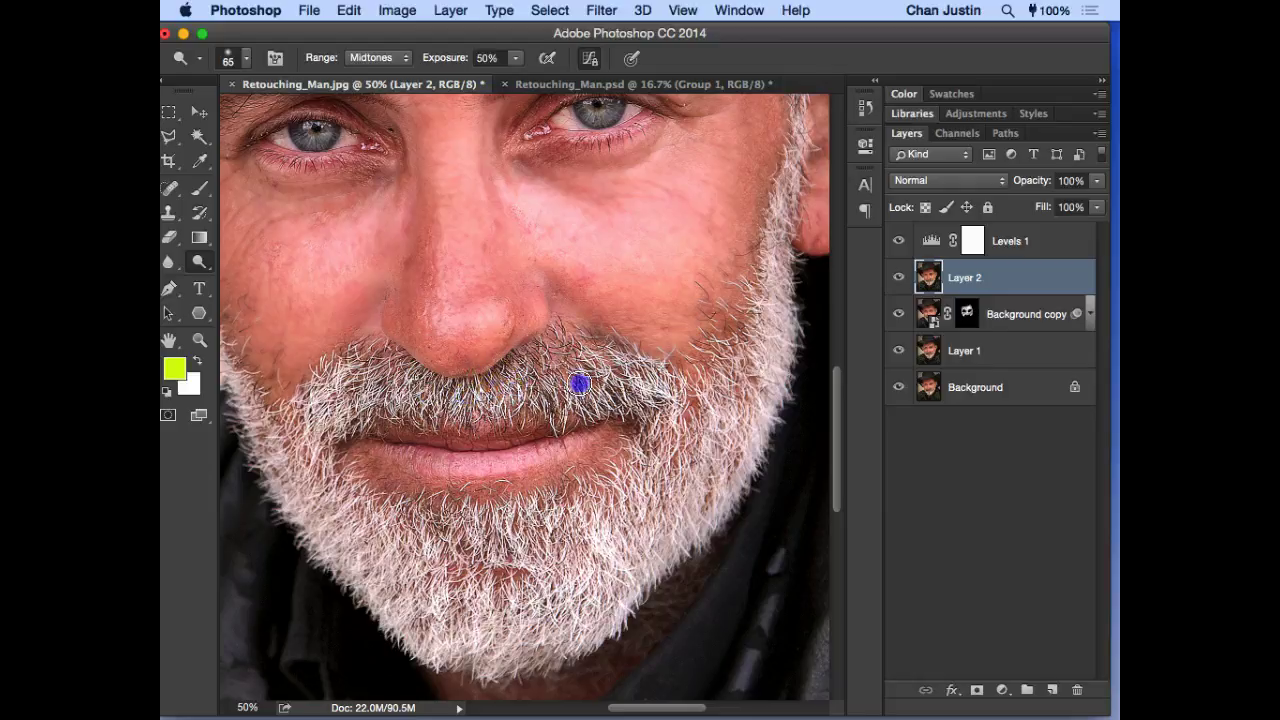
mouse_move(579, 384)
left_mouse_down()
mouse_move(610, 382)
mouse_move(639, 414)
left_mouse_up()
Step: Dodge the beard just below the lower lip and the remaining dark parts of the moustache under the nose
scroll(653, 400, "down", 3)
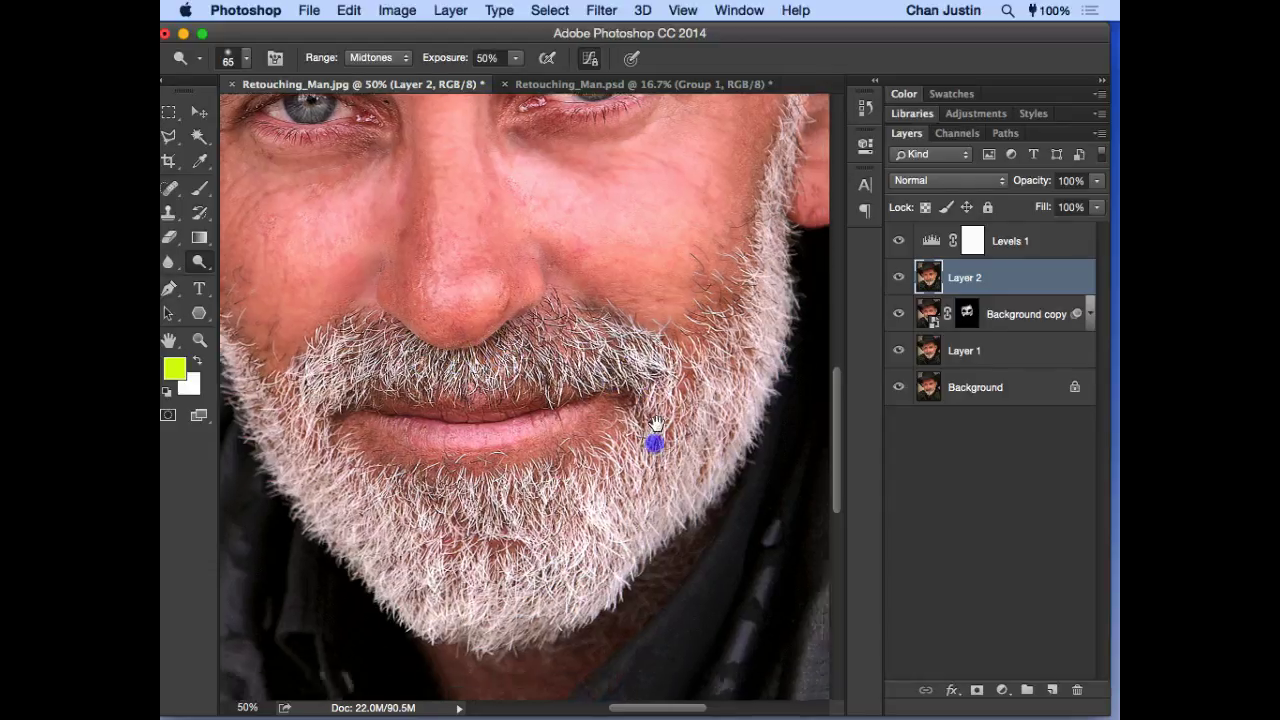
mouse_move(531, 486)
left_mouse_down()
mouse_move(501, 524)
mouse_move(487, 506)
mouse_move(474, 527)
mouse_move(453, 477)
mouse_move(431, 508)
mouse_move(408, 463)
mouse_move(451, 486)
mouse_move(411, 507)
mouse_move(462, 438)
mouse_move(473, 470)
left_mouse_up()
scroll(420, 480, "up", 5)
scroll(420, 480, "left", 5)
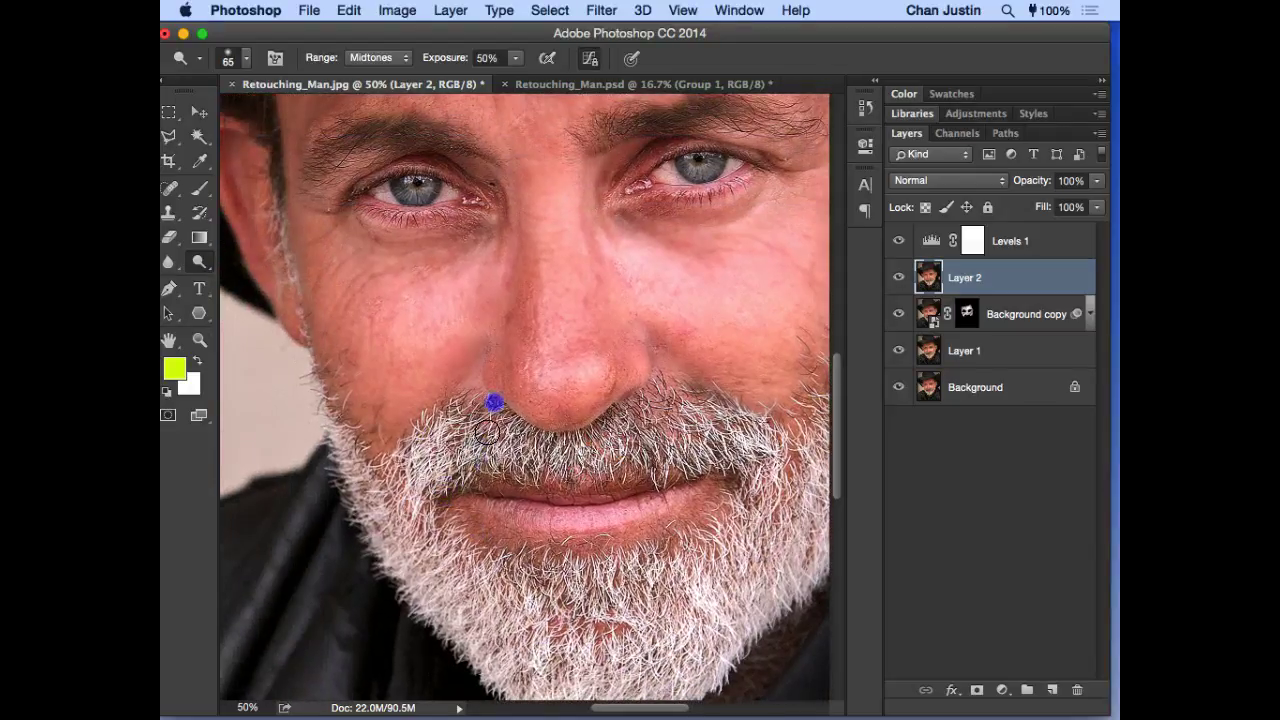
left_click_drag(604, 434, 614, 441)
key("super+minus")
key("super+minus")
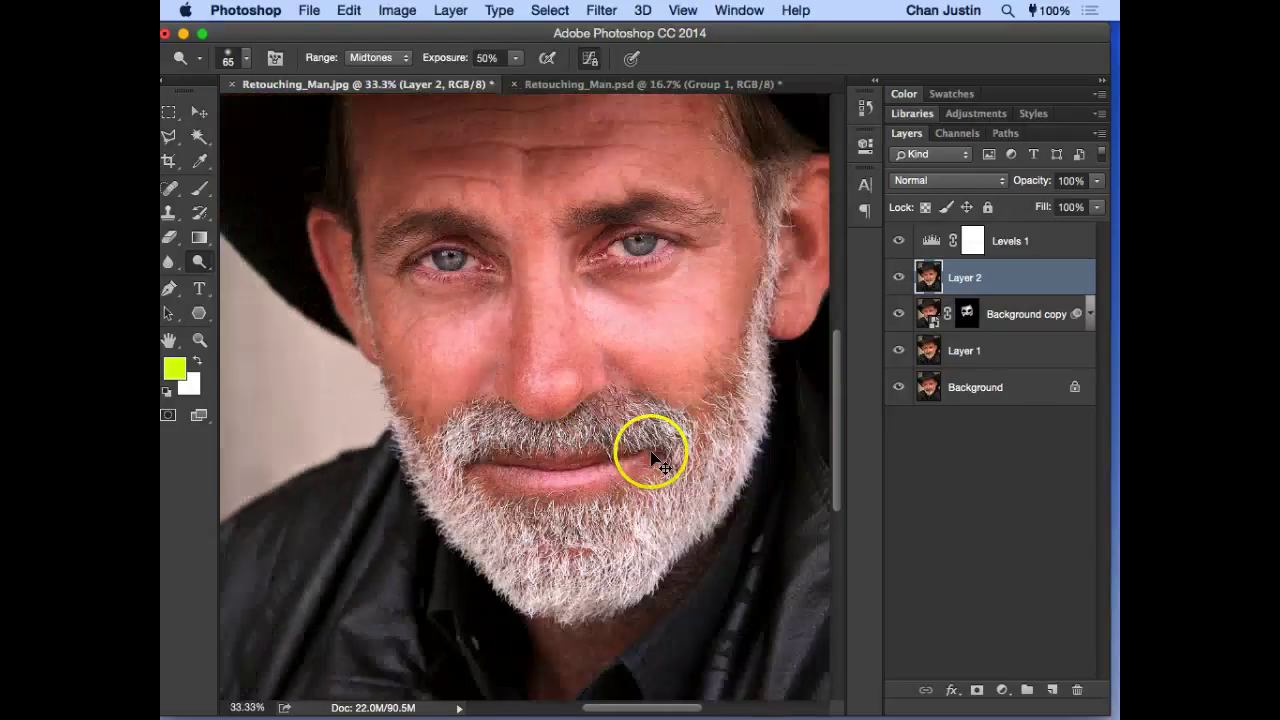
left_click(581, 451)
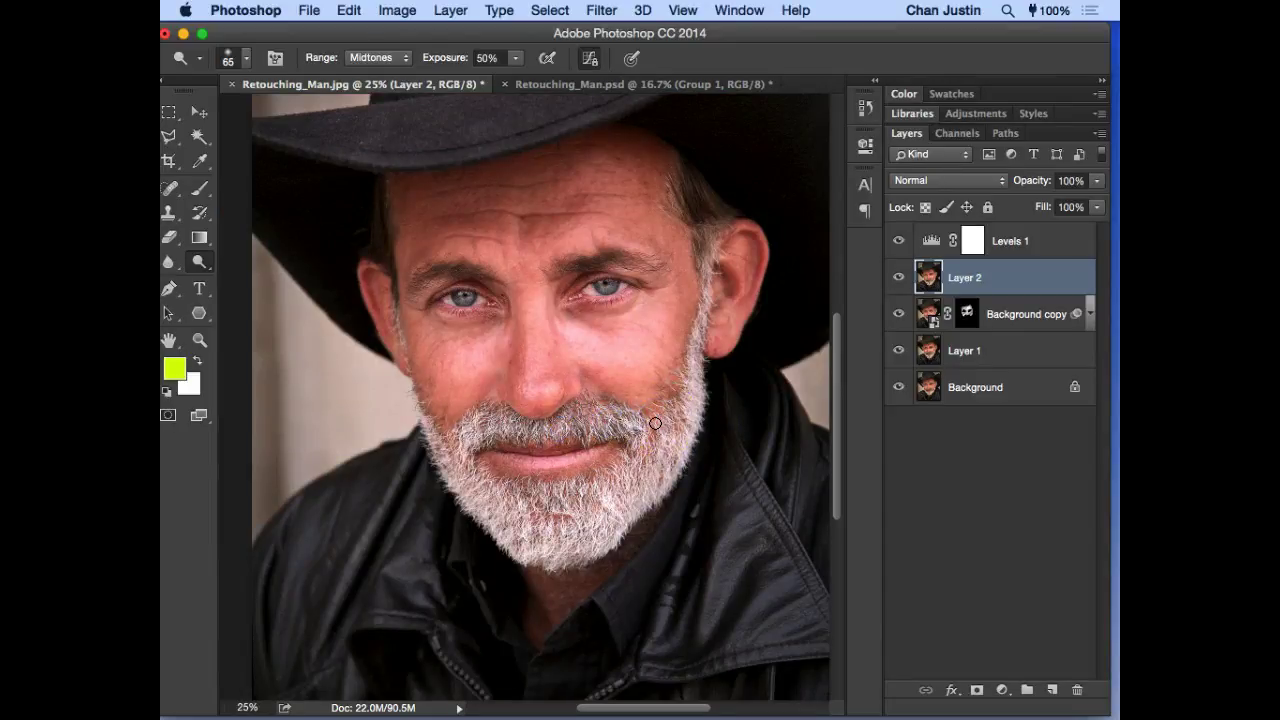
Step: Enlarge the Dodge brush to 100 and lighten the beard along both jaw sides and the chin
key("]")
key("]")
key("]")
mouse_move(692, 359)
left_mouse_down()
mouse_move(703, 351)
mouse_move(671, 441)
left_mouse_up()
key("bracketright")
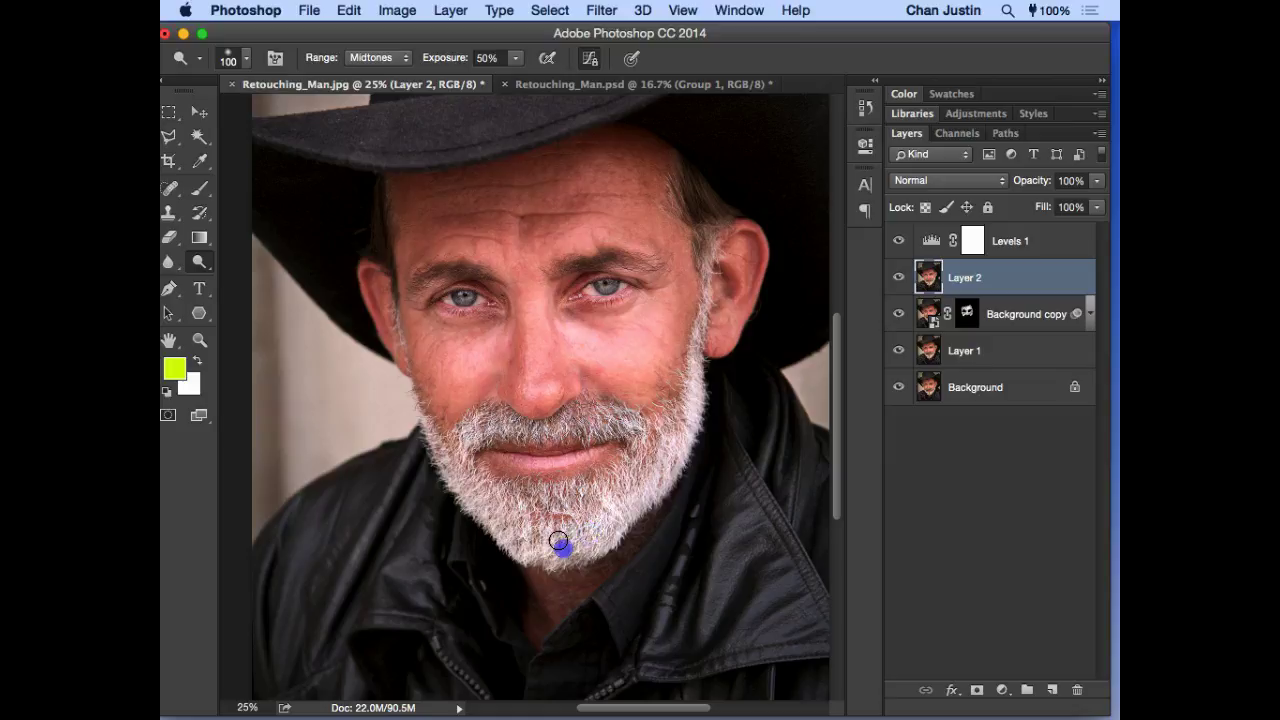
mouse_move(463, 451)
left_mouse_down()
mouse_move(459, 492)
mouse_move(421, 431)
left_mouse_up()
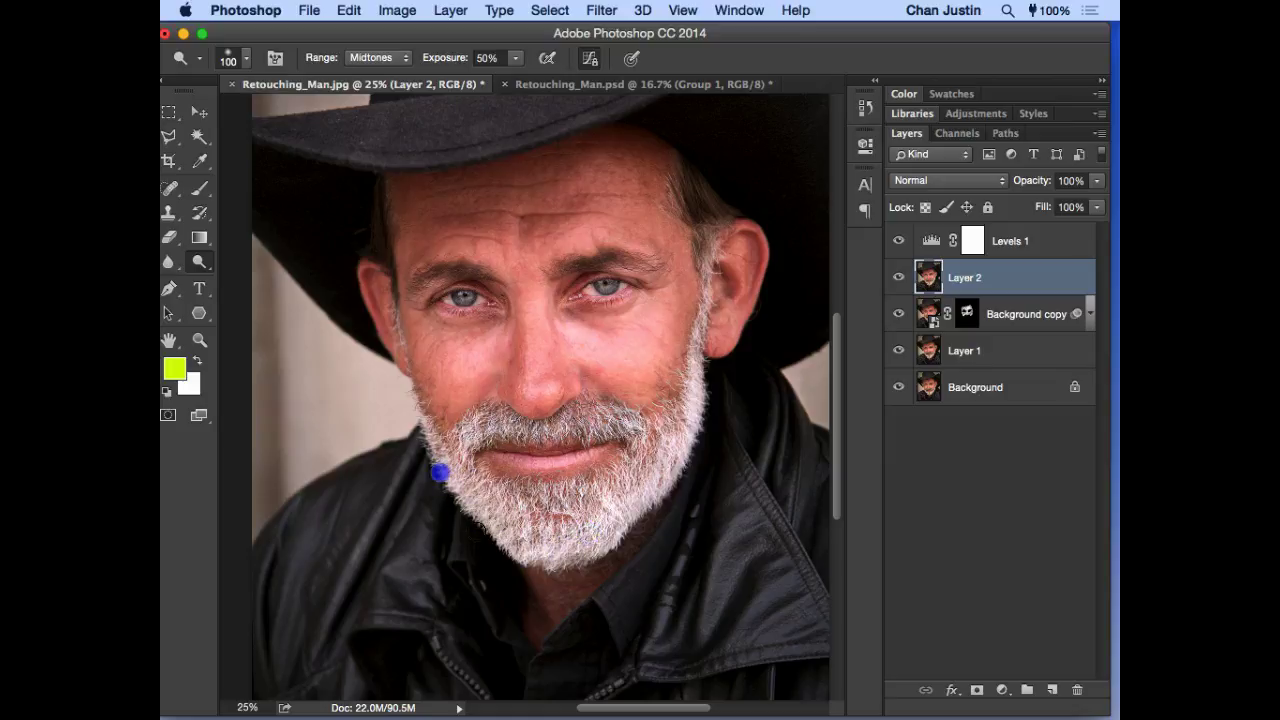
left_click_drag(501, 523, 560, 549)
Step: Reduce the Dodge brush to 40 and brighten the white of the eye on the right-hand side of the face
key("space")
left_click_drag(678, 264, 664, 358)
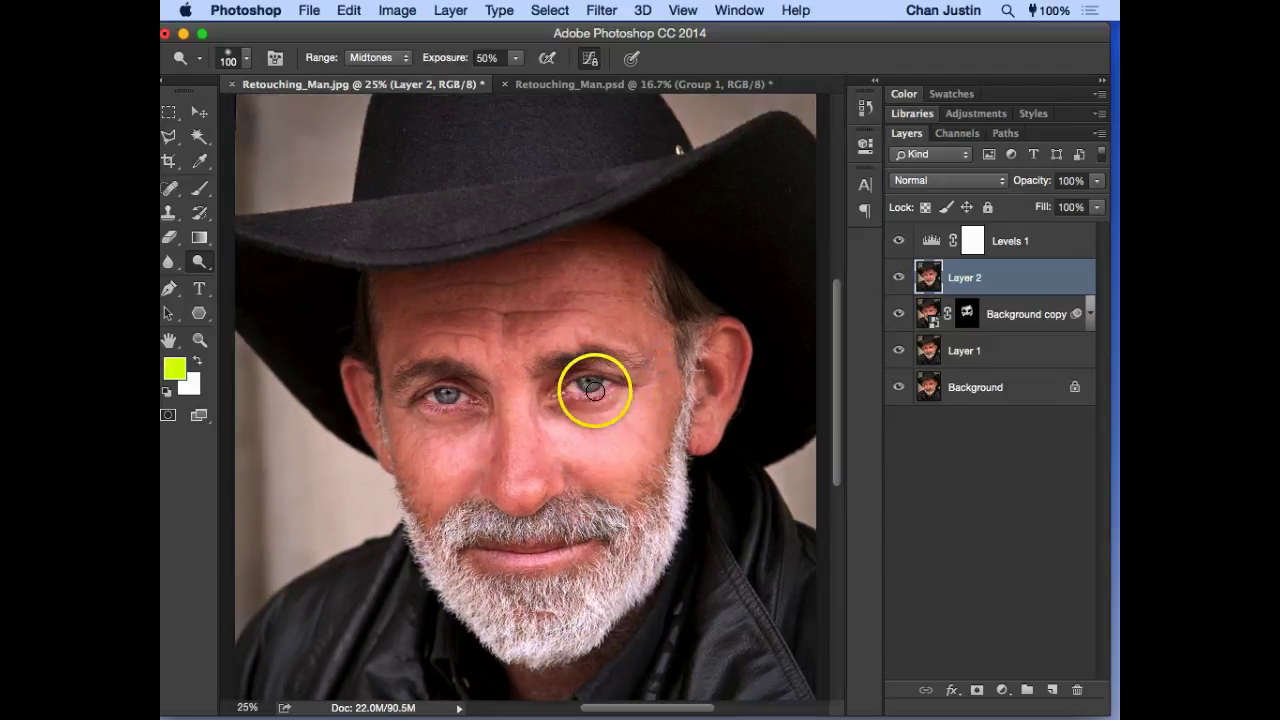
key("super+plus")
key("super+plus")
key("super+plus")
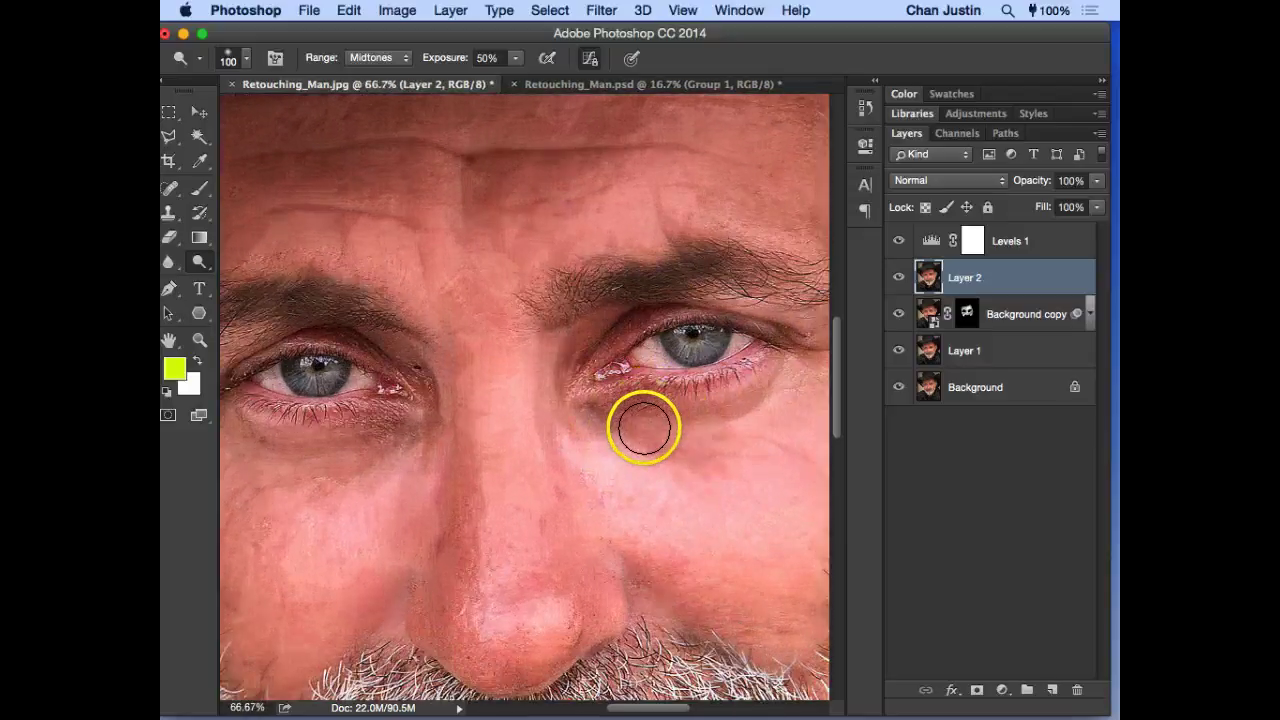
key("super+minus")
key("space")
left_click_drag(646, 358, 634, 378)
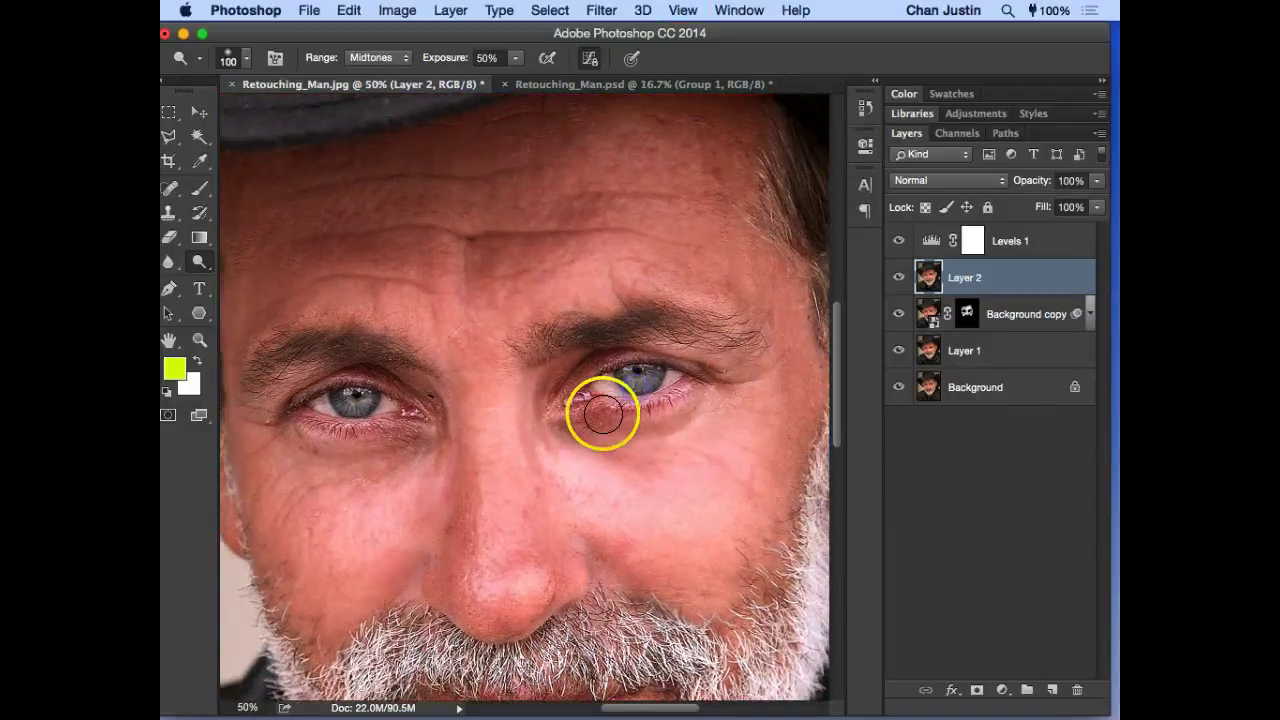
key("bracketleft")
key("bracketleft")
key("bracketleft")
key("bracketleft")
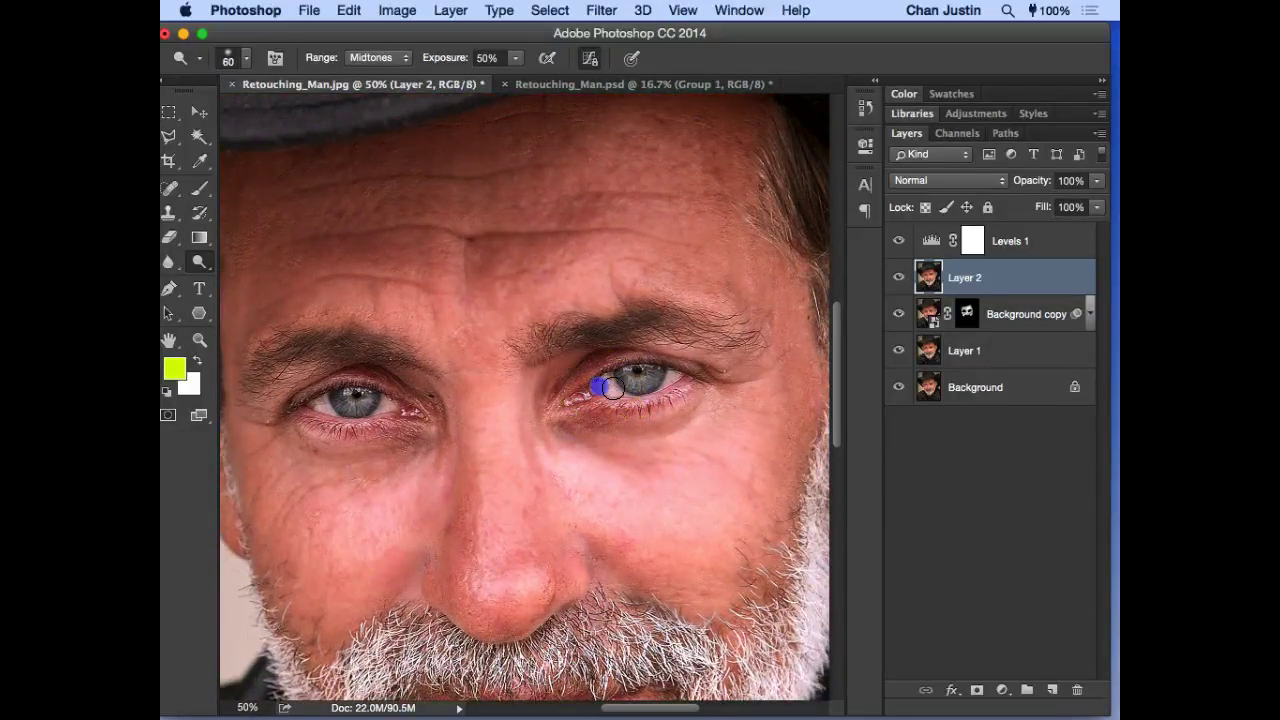
left_click_drag(603, 396, 672, 384)
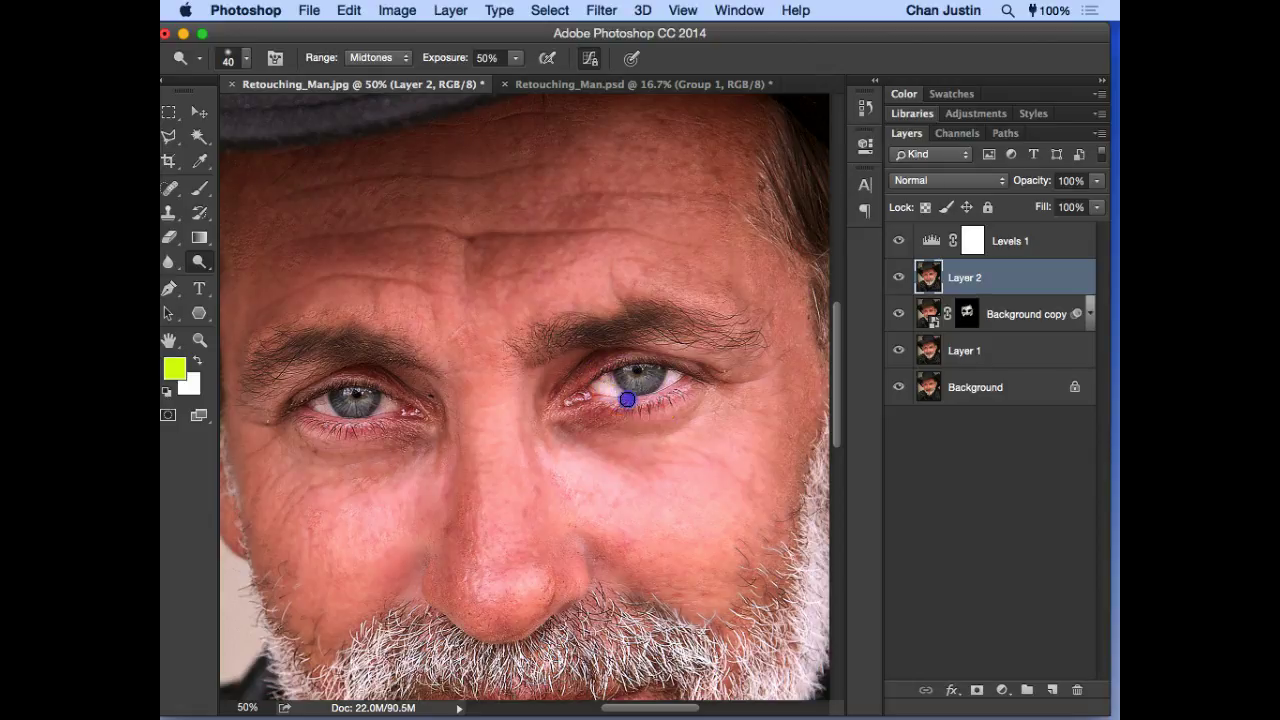
Step: Dodge the white of the eye on the left-hand side of the face to brighten it
left_click_drag(533, 433, 589, 423)
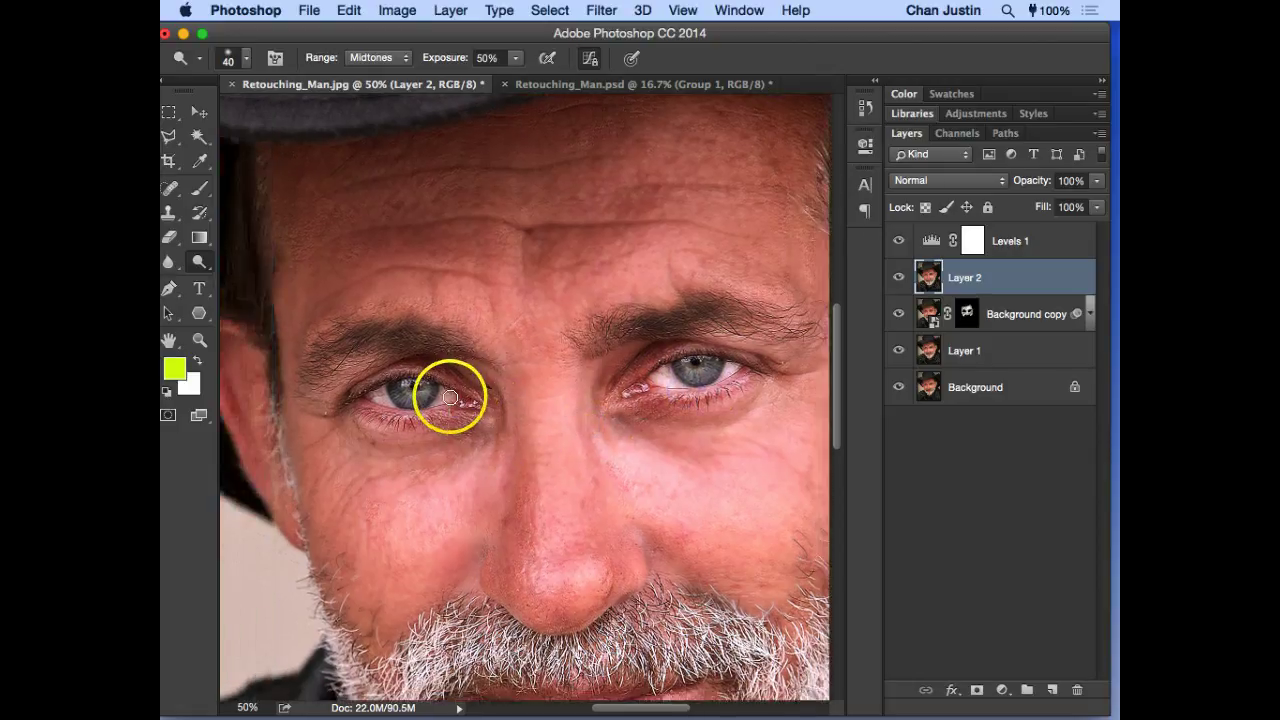
left_click_drag(449, 398, 382, 393)
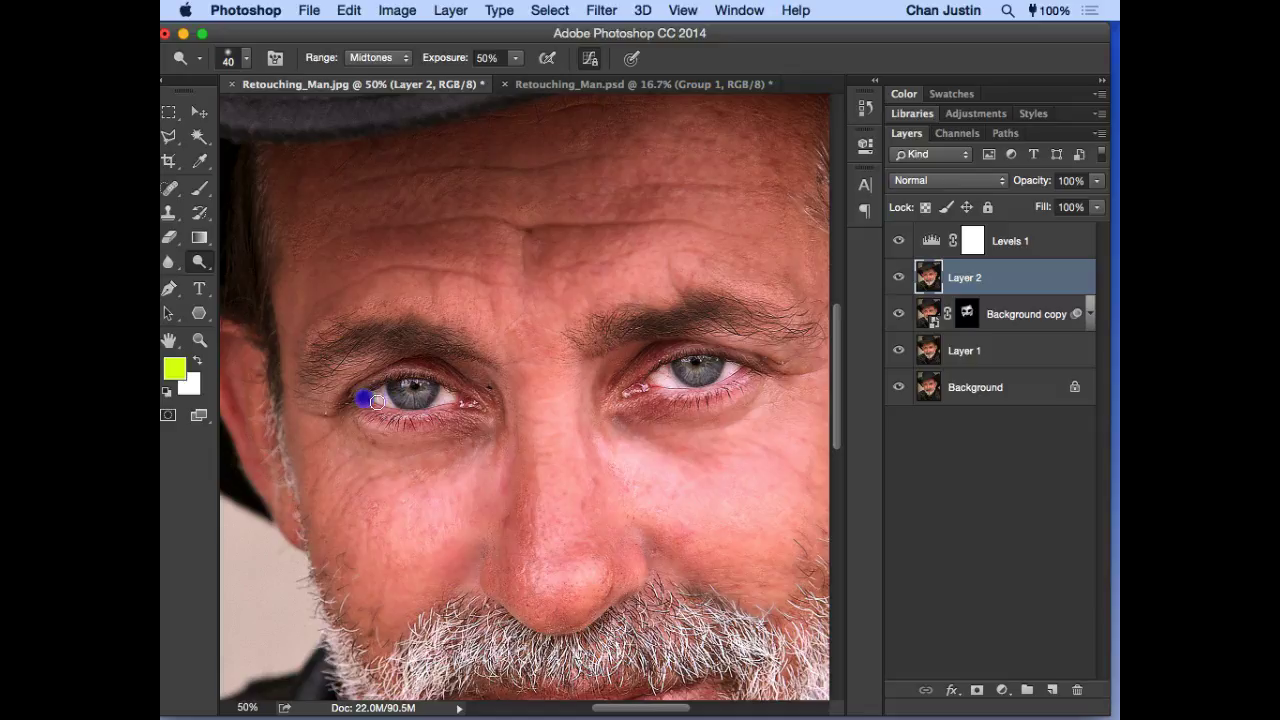
key("super+minus")
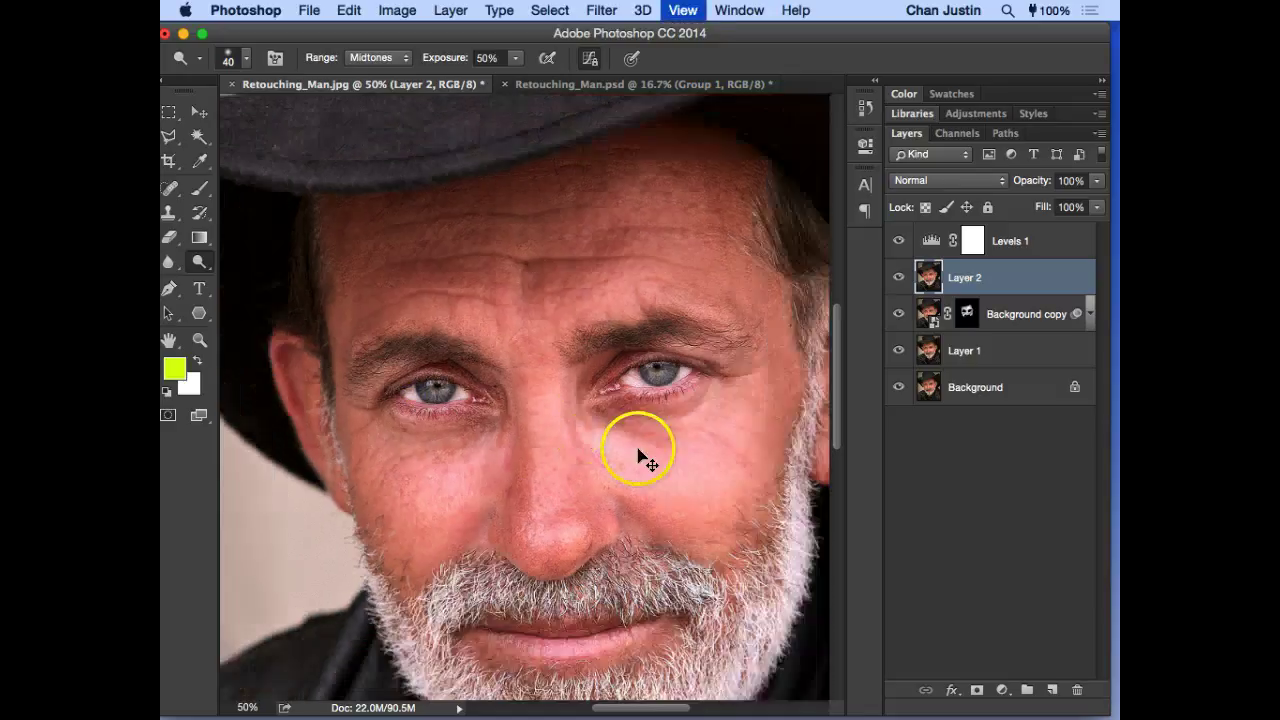
key("super+minus")
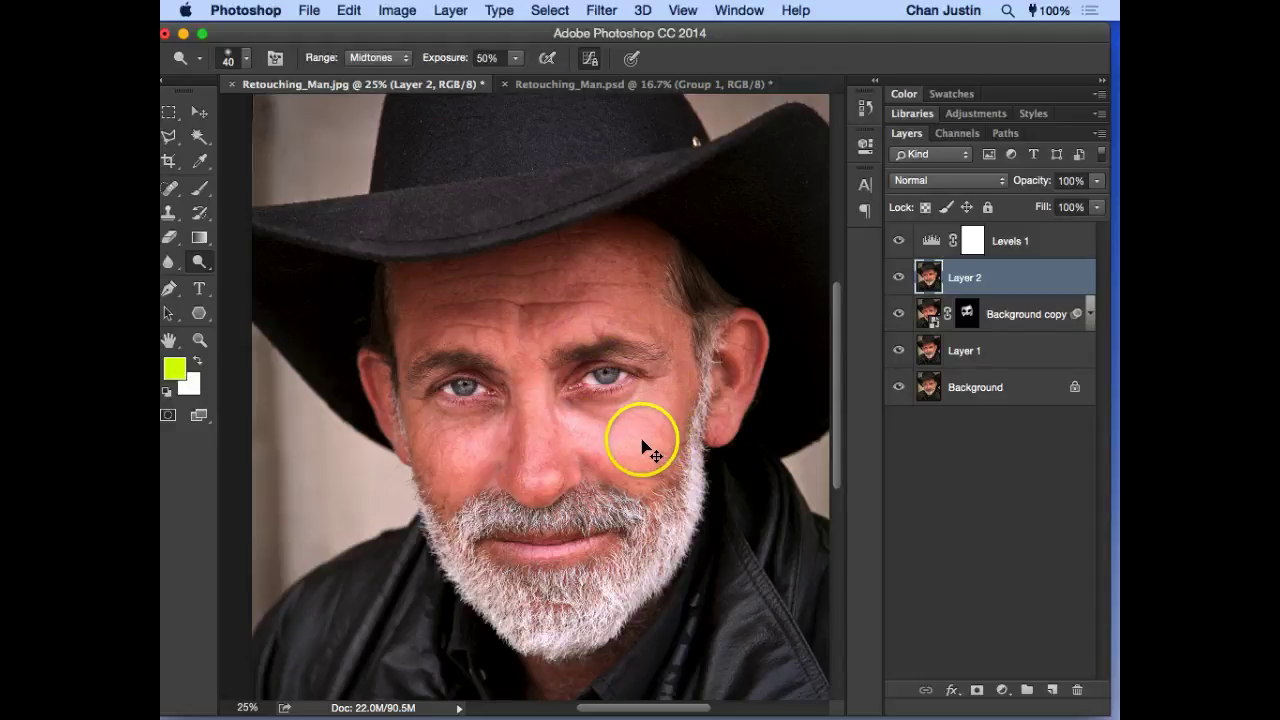
Step: Switch to the Sharpen tool at size 13 and 50% strength and stroke over the iris on the left-hand side
key("super+plus")
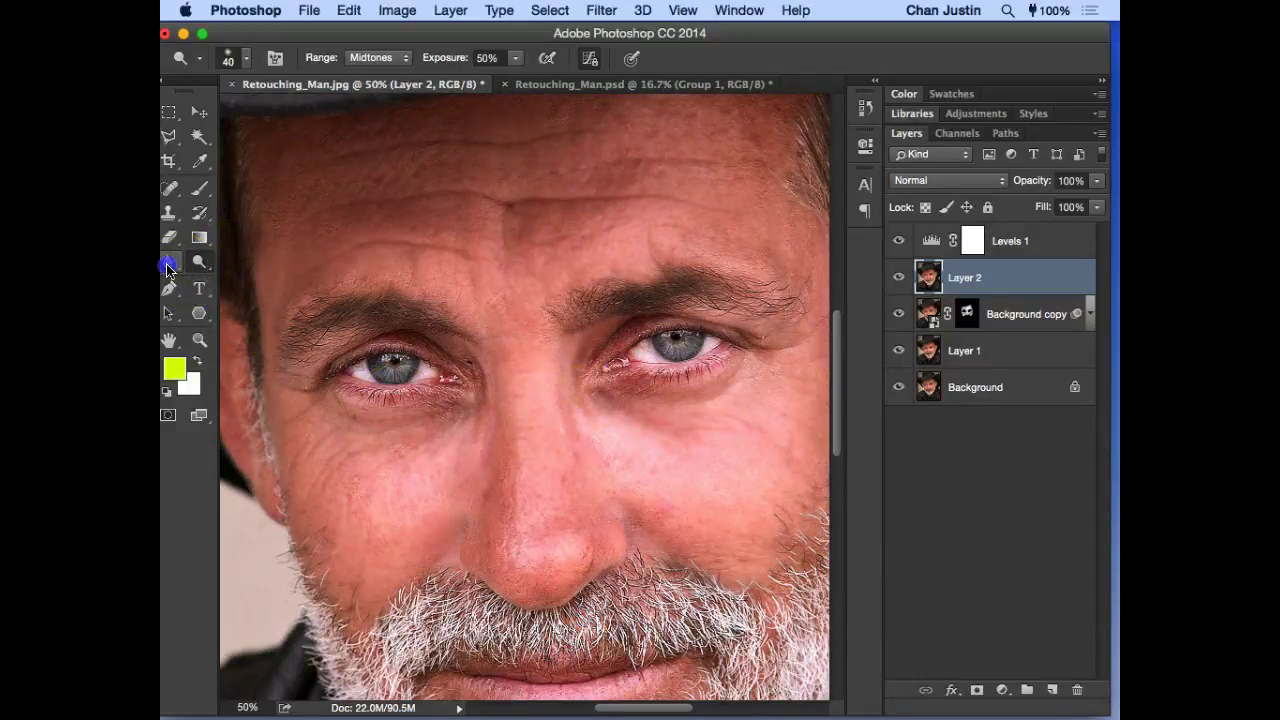
left_click(168, 264)
left_click_drag(178, 268, 254, 284)
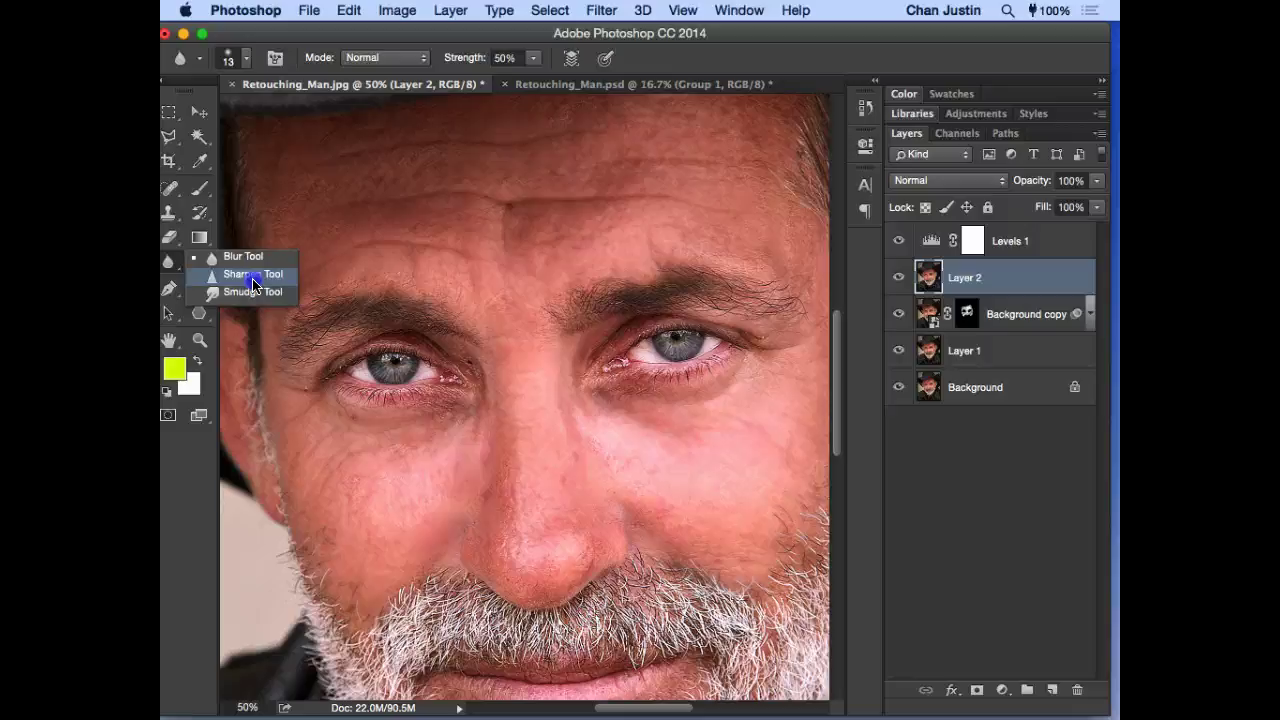
left_click_drag(253, 284, 254, 284)
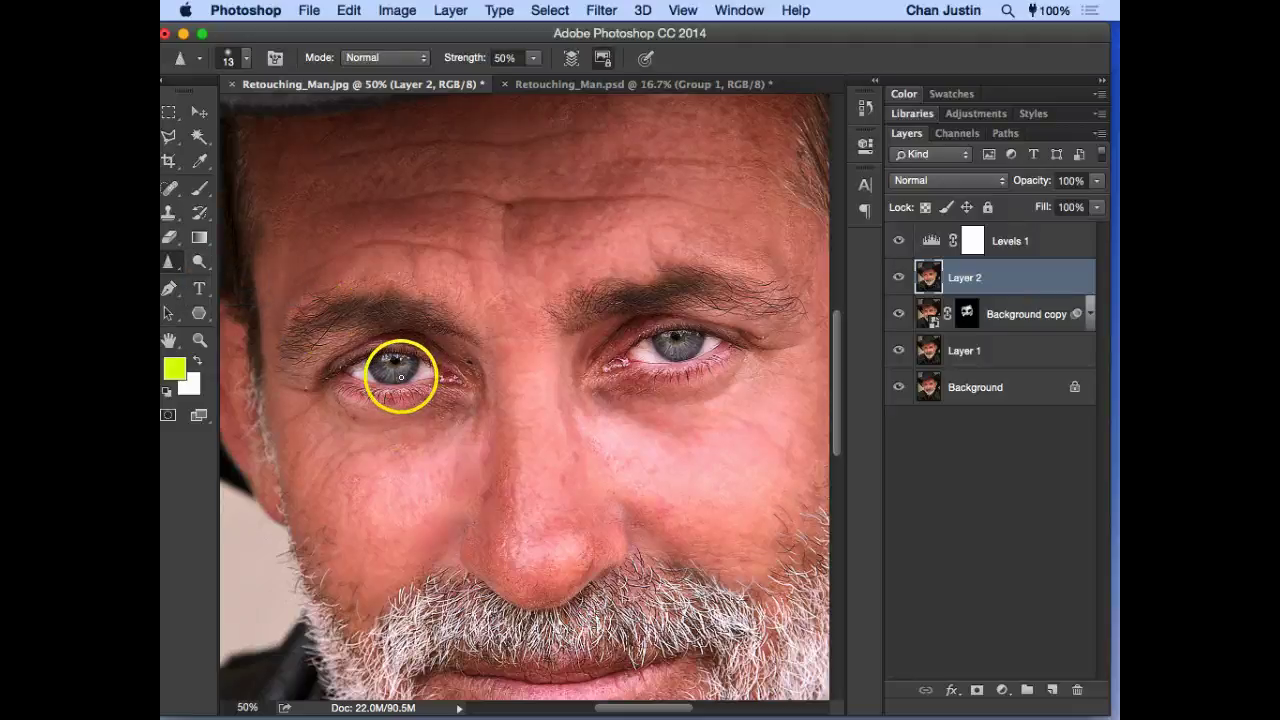
left_click_drag(401, 377, 415, 351)
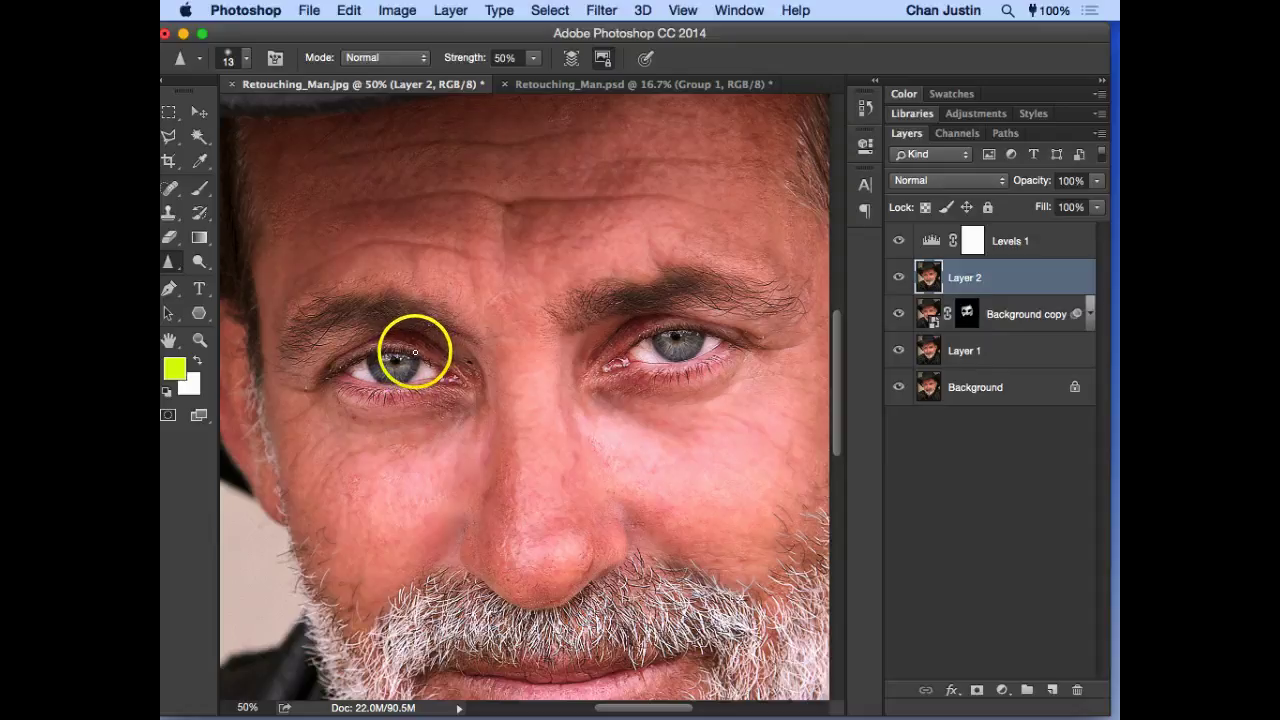
left_click_drag(414, 351, 415, 354)
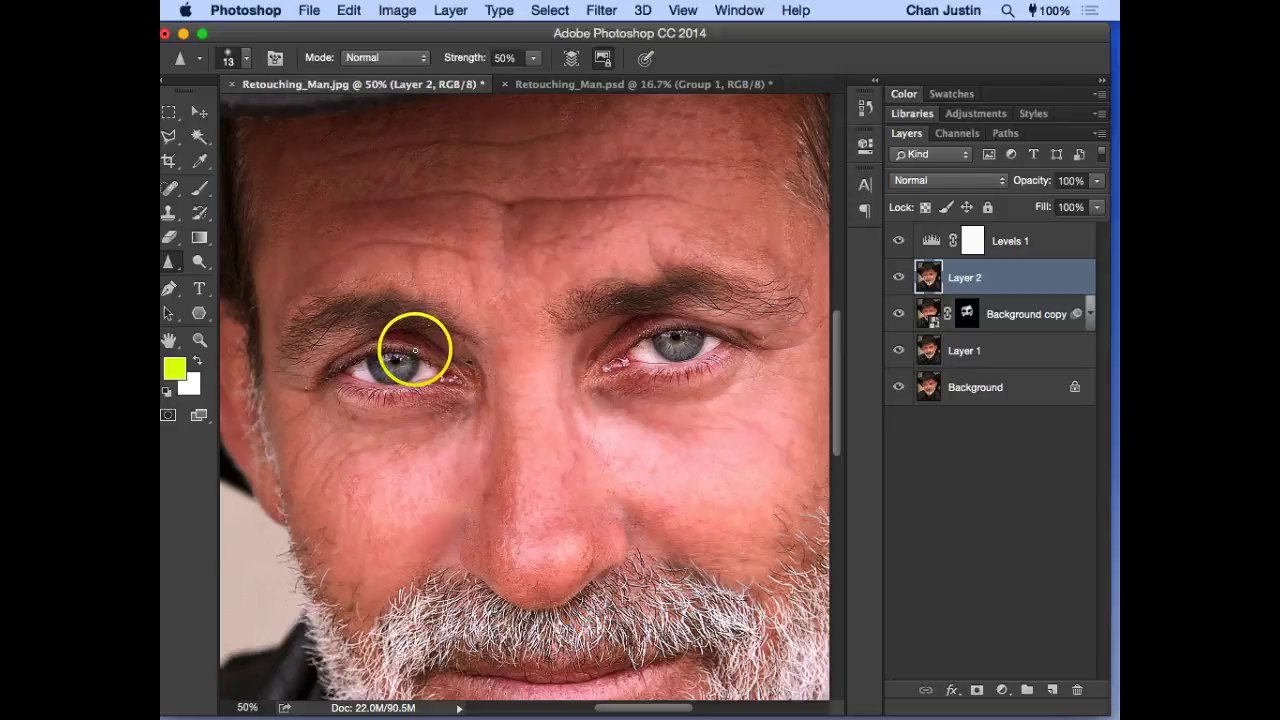
Step: Enlarge the Sharpen brush to 100, sharpen the irises of both eyes, and raise the brush size to 125
key("bracketright")
key("bracketright")
key("bracketright")
key("bracketright")
key("bracketright")
key("bracketright")
key("bracketright")
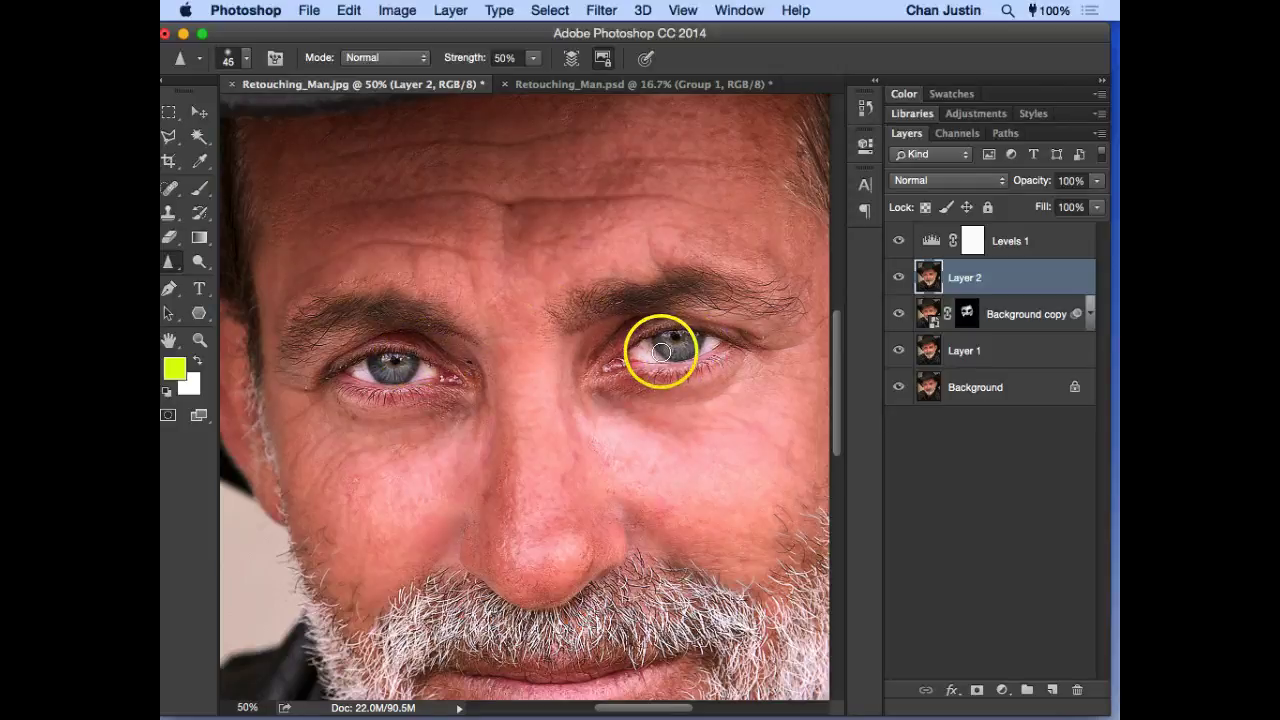
key("bracketright")
key("bracketright")
key("bracketright")
key("bracketright")
key("bracketright")
key("bracketright")
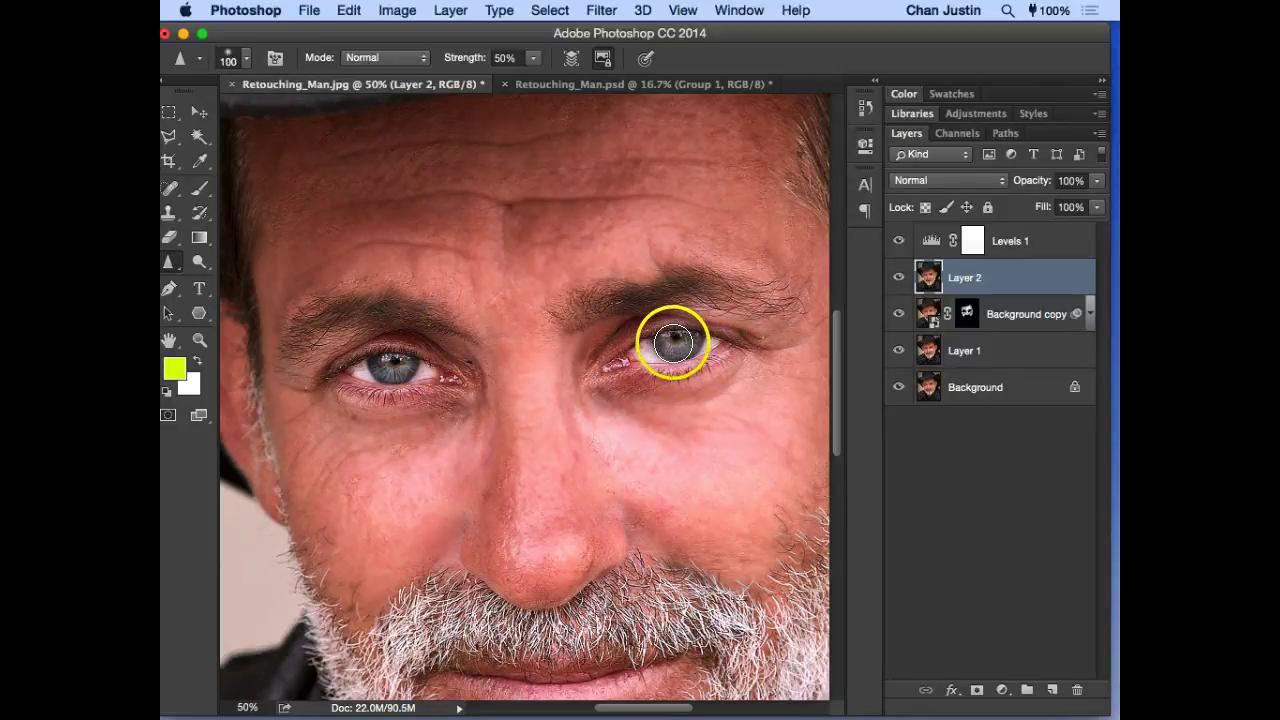
mouse_move(673, 343)
left_mouse_down()
mouse_move(474, 414)
mouse_move(390, 362)
left_mouse_up()
key("bracketright")
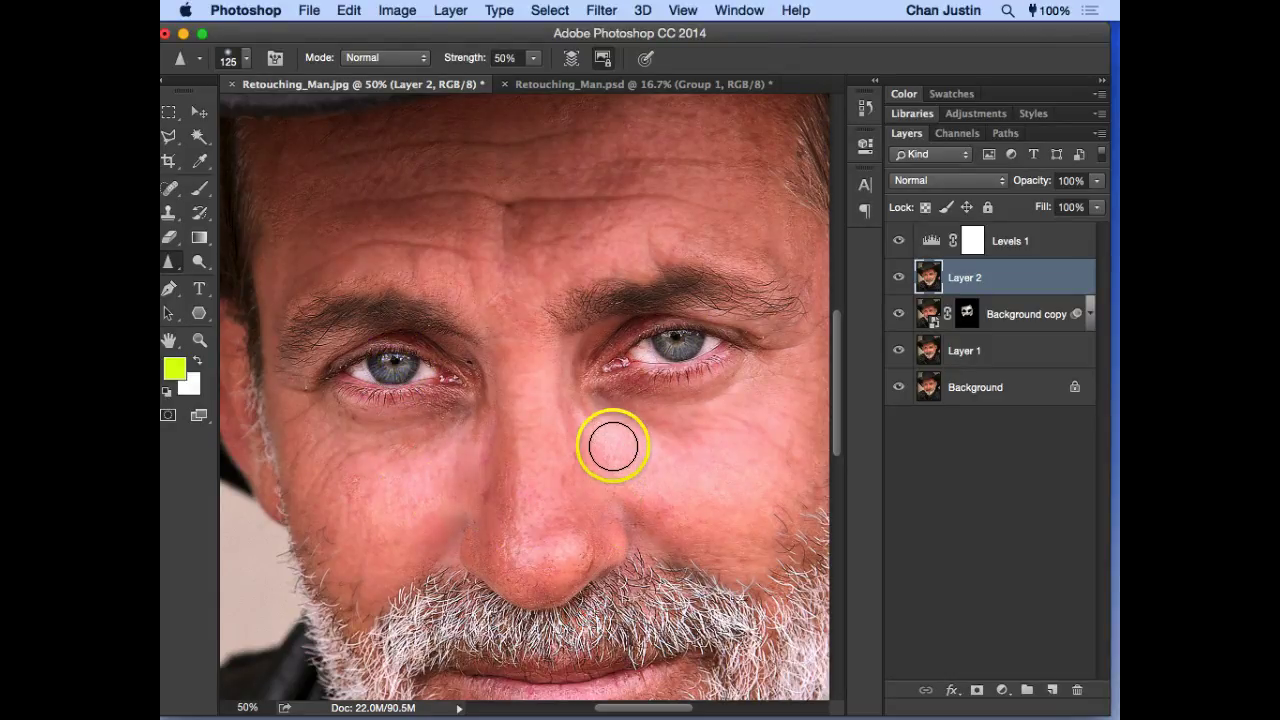
Step: Compare the portrait with and without the retouching on Layer 2 by toggling that layer's visibility, leaving it shown
key("super+minus")
key("v")
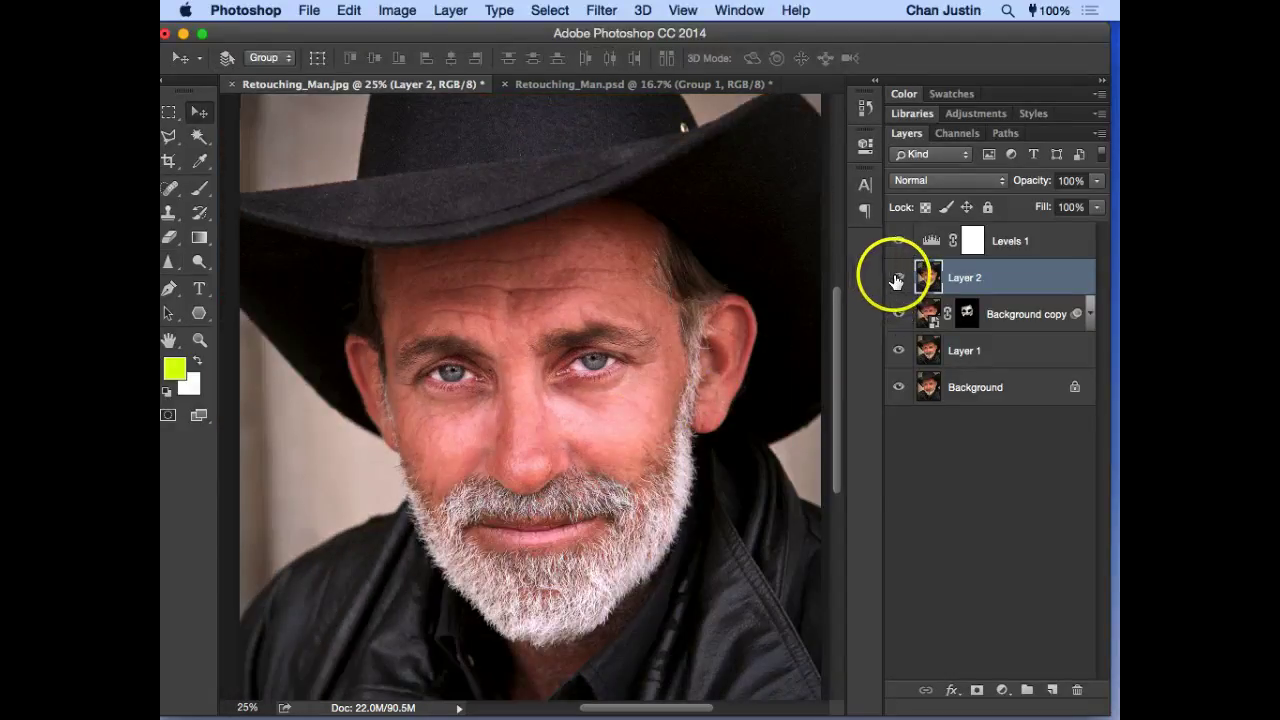
left_click(898, 278)
left_click(898, 278)
left_click(898, 278)
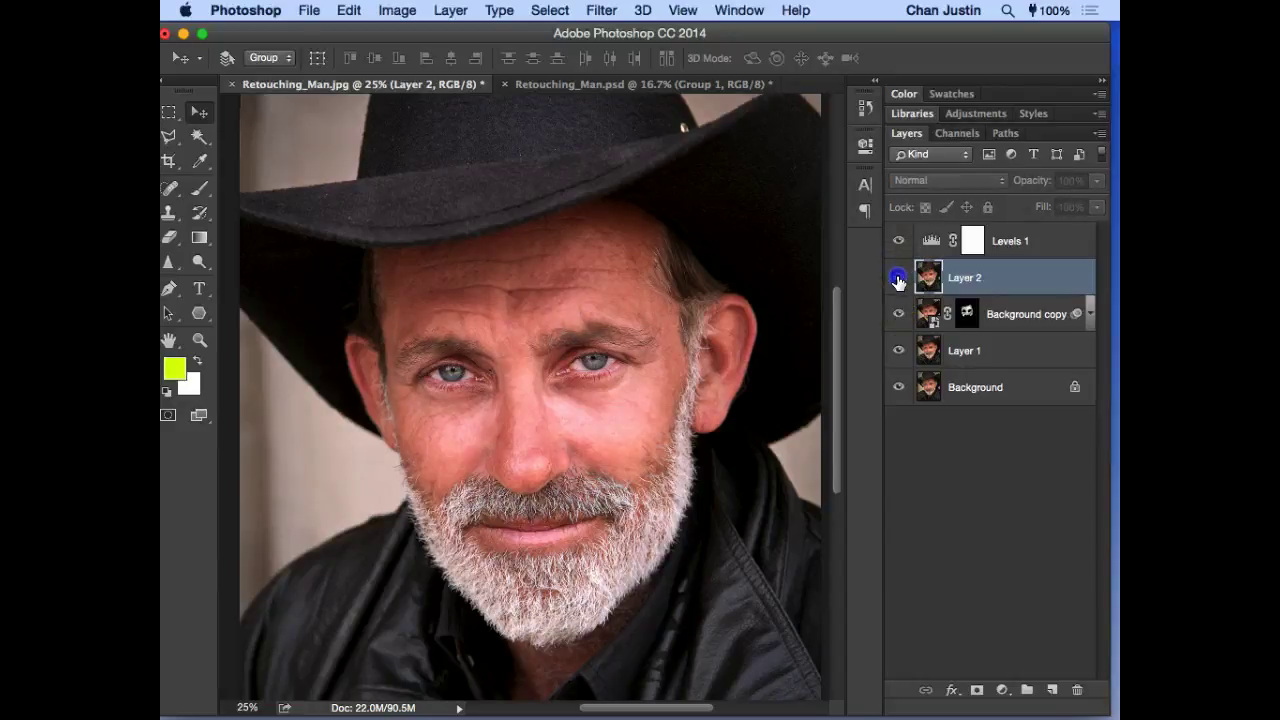
left_click(898, 279)
left_click(898, 280)
left_click(898, 282)
left_click(898, 283)
left_click(898, 283)
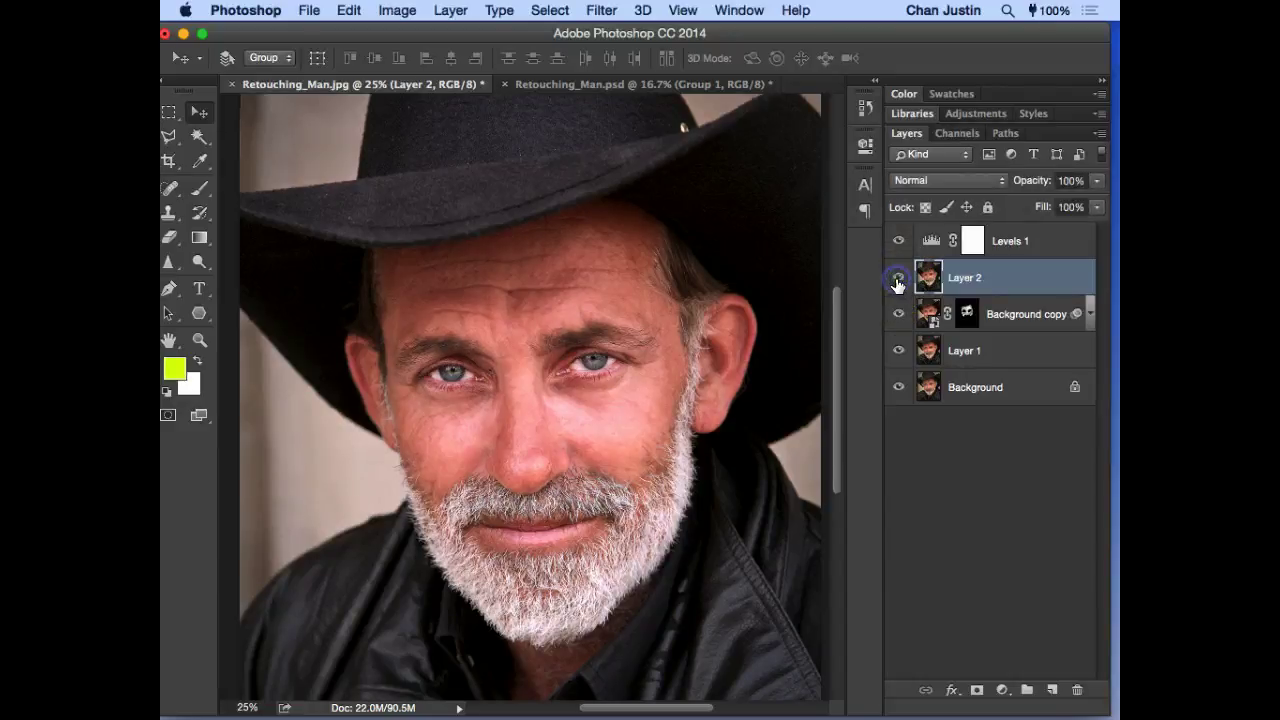
left_click(898, 284)
left_click(899, 285)
left_click(899, 285)
left_click(899, 286)
key("super+minus")
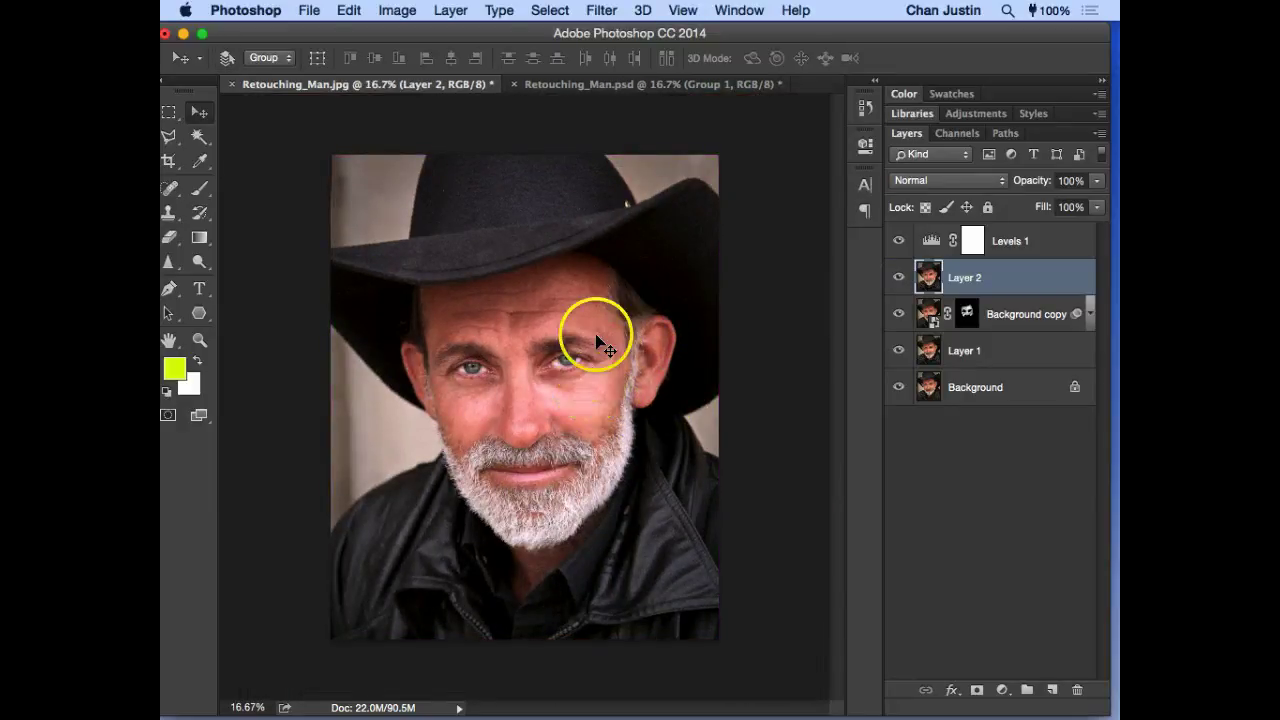
Step: Try to brighten the forehead by dodging midtones at 50% exposure with an enlarged brush, and undo the stroke
key("super+plus")
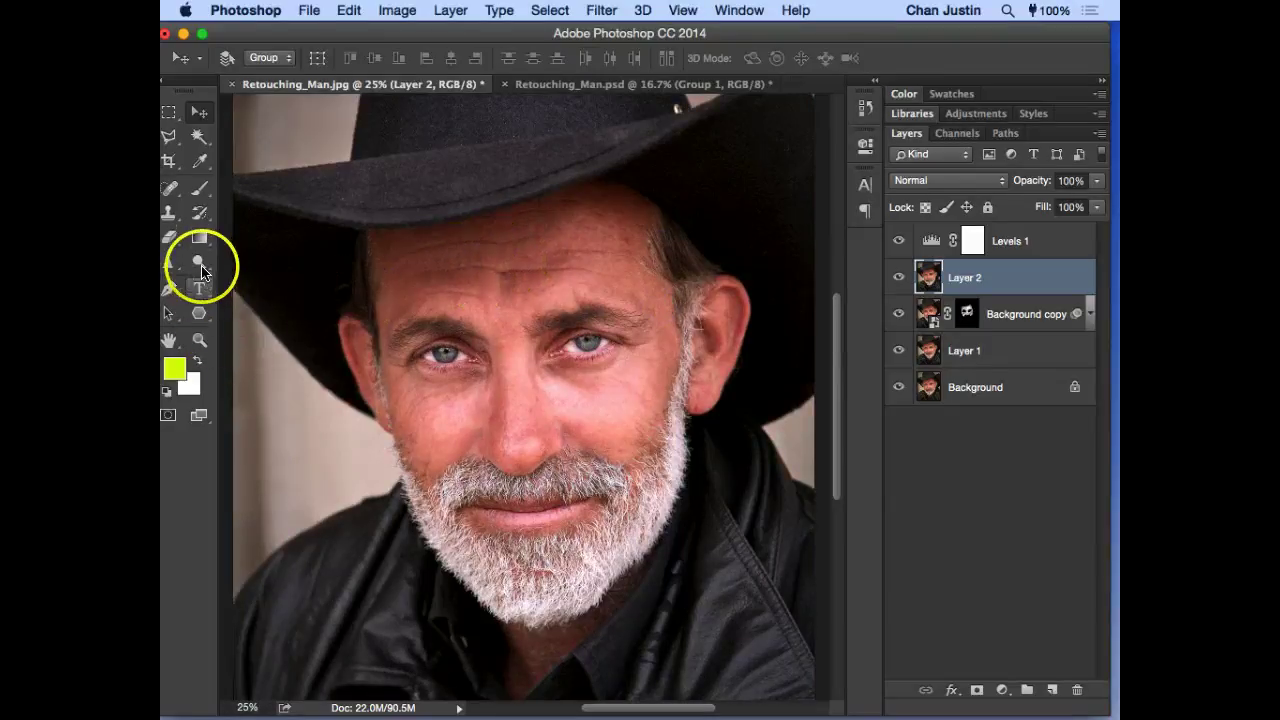
left_click_drag(199, 262, 243, 266)
key("bracketright")
key("bracketright")
key("bracketright")
key("bracketright")
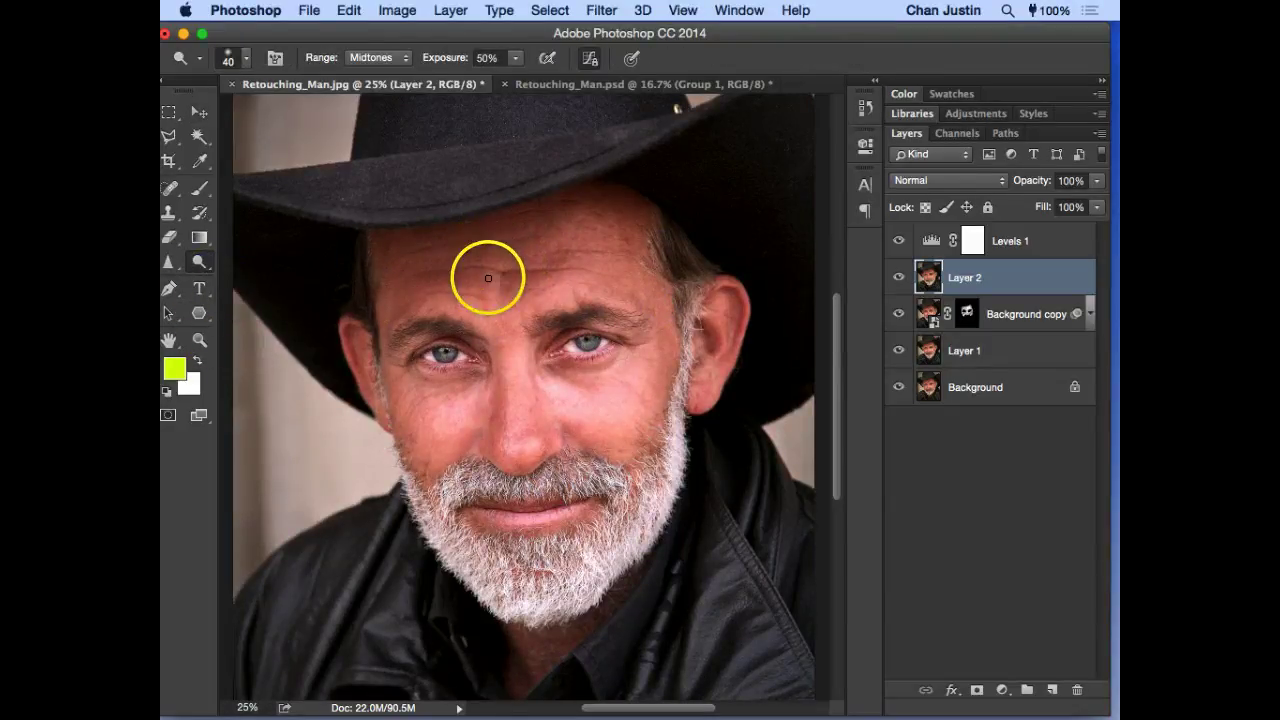
key("bracketright")
key("bracketright")
key("bracketright")
key("bracketright")
key("bracketright")
key("bracketright")
key("bracketright")
key("bracketright")
key("bracketright")
key("bracketright")
key("bracketright")
key("bracketright")
key("bracketright")
key("bracketright")
key("bracketright")
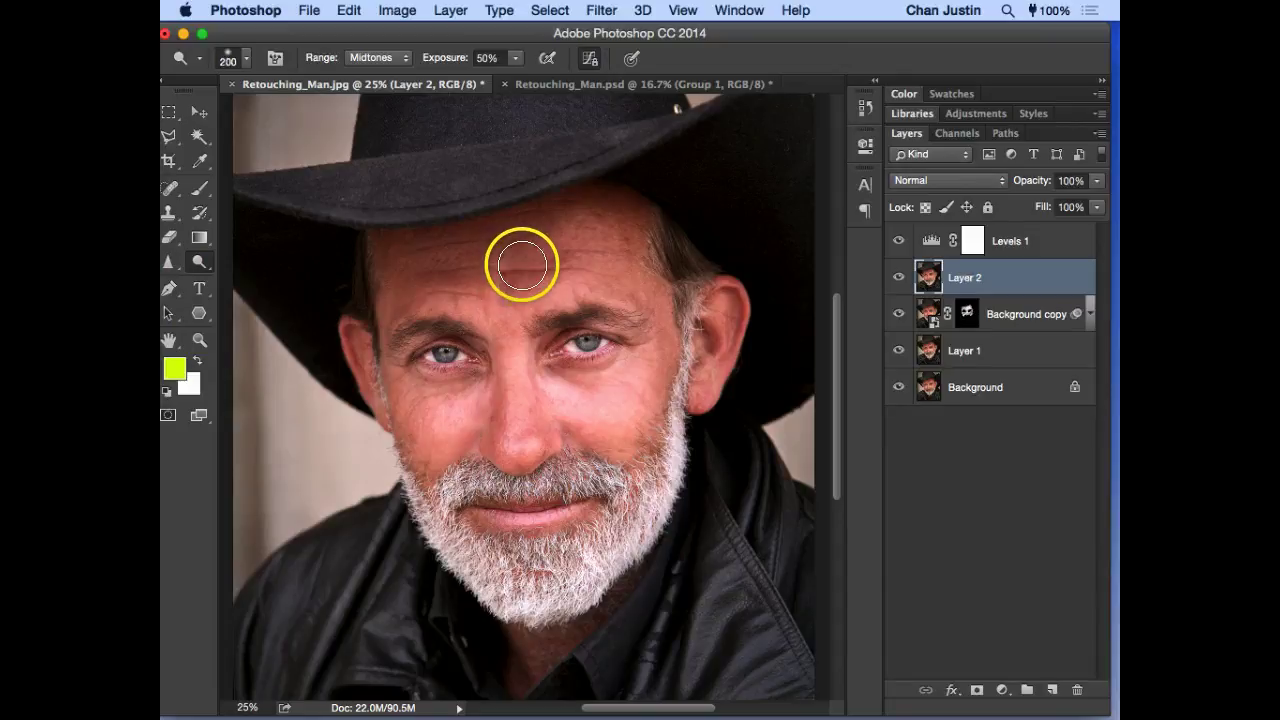
left_click(556, 253)
mouse_move(556, 254)
left_mouse_down()
mouse_move(557, 243)
mouse_move(423, 263)
mouse_move(618, 244)
mouse_move(584, 289)
left_mouse_up()
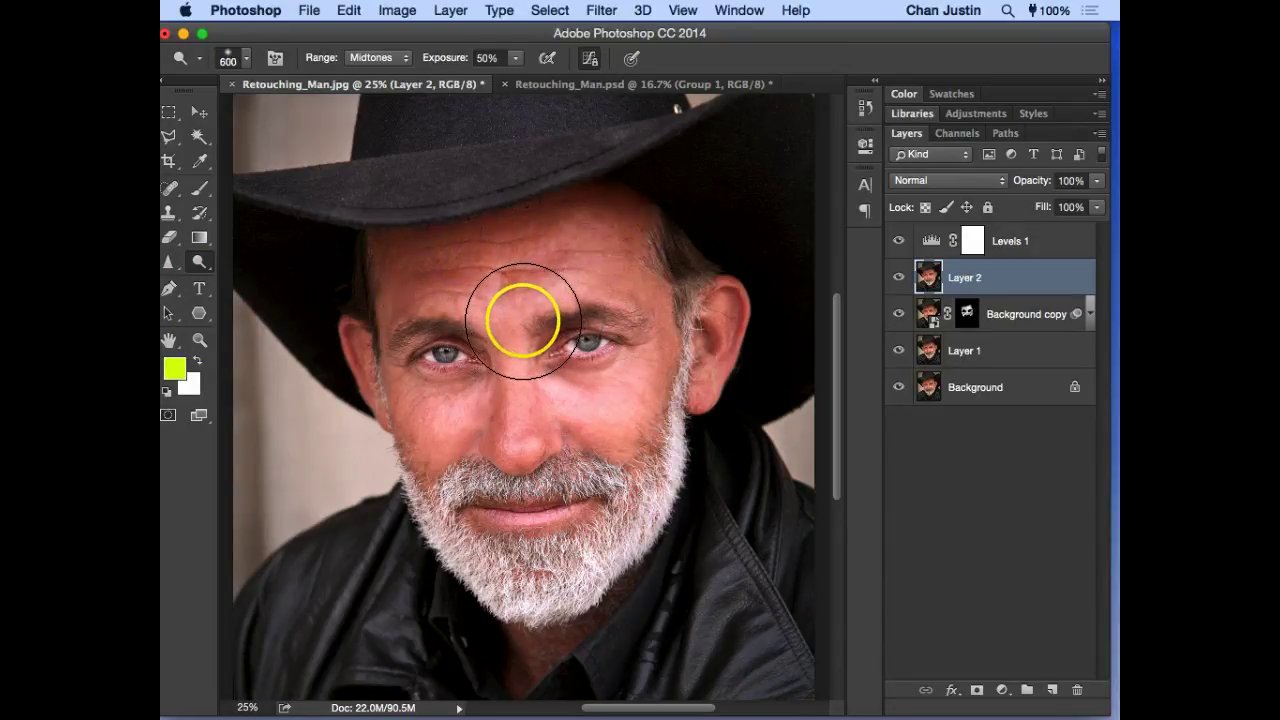
key("super+z")
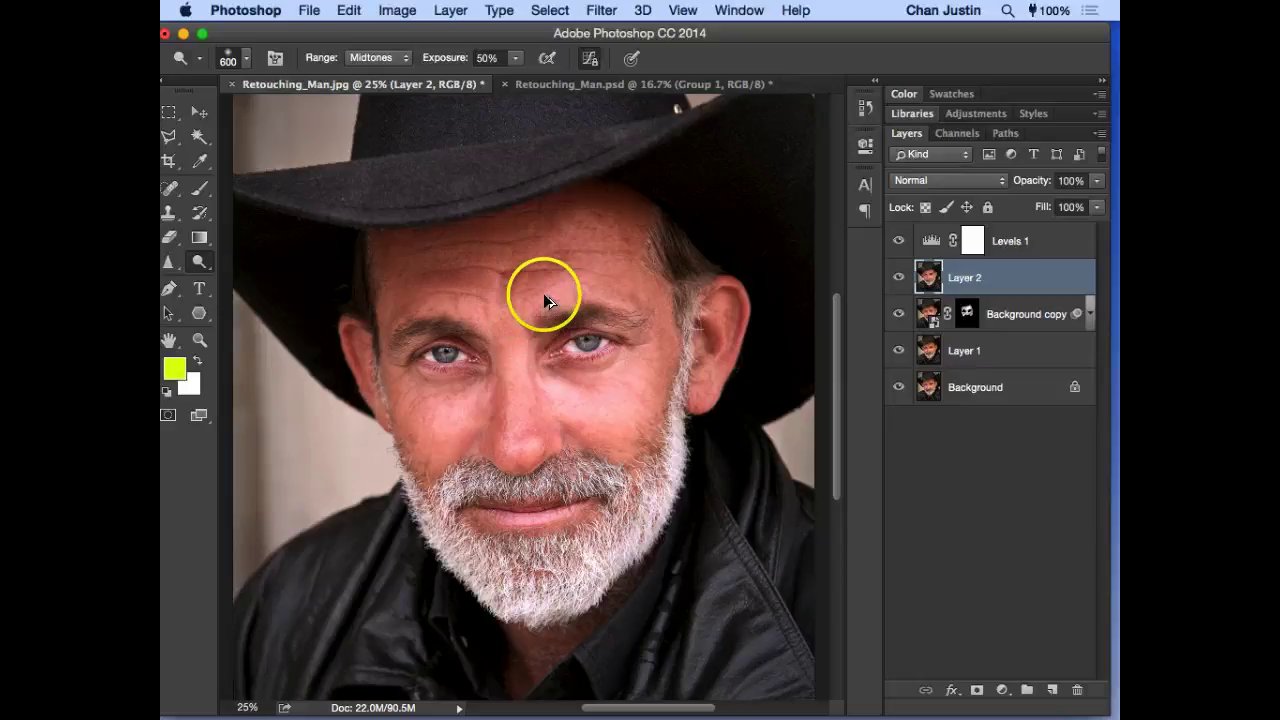
Step: Dodge the forehead with the brush at size 400, range Midtones and exposure 50%
left_click_drag(209, 264, 245, 254)
key("bracketleft")
key("bracketleft")
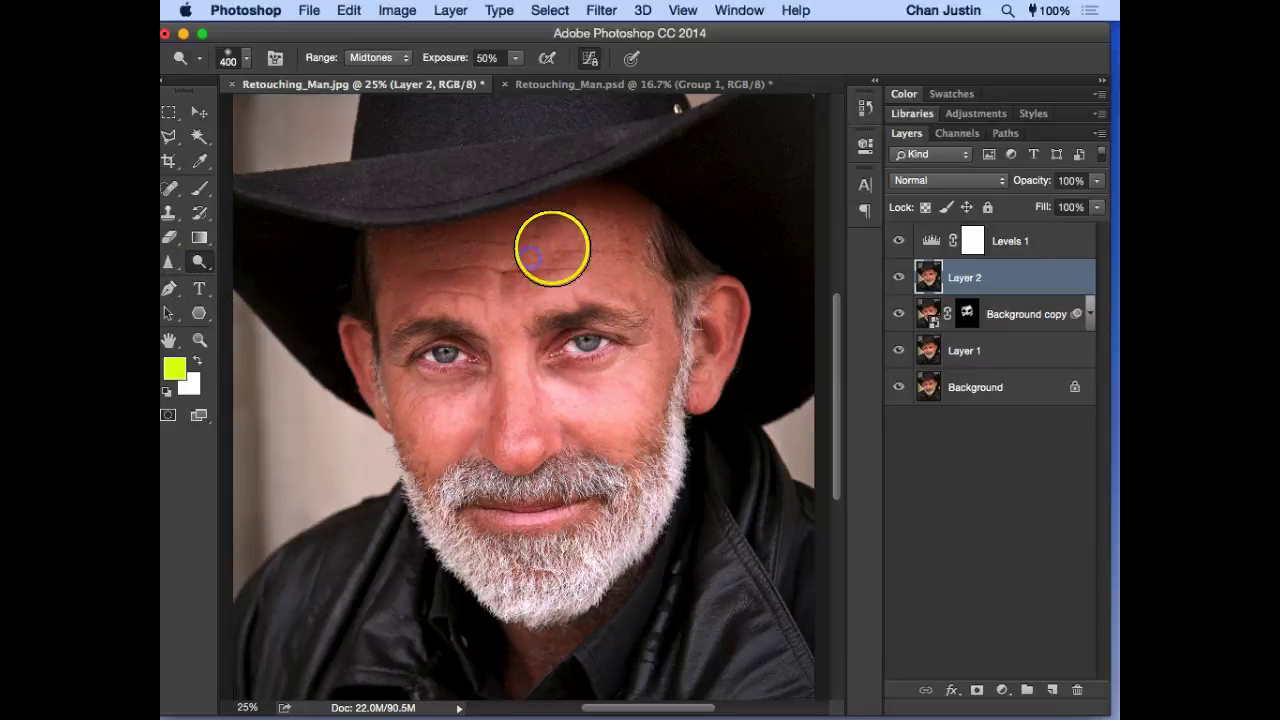
mouse_move(604, 233)
left_mouse_down()
mouse_move(394, 255)
mouse_move(513, 270)
mouse_move(457, 307)
mouse_move(431, 290)
mouse_move(537, 275)
mouse_move(578, 236)
mouse_move(622, 221)
mouse_move(562, 221)
mouse_move(639, 319)
mouse_move(627, 385)
mouse_move(569, 415)
mouse_move(531, 186)
left_mouse_up()
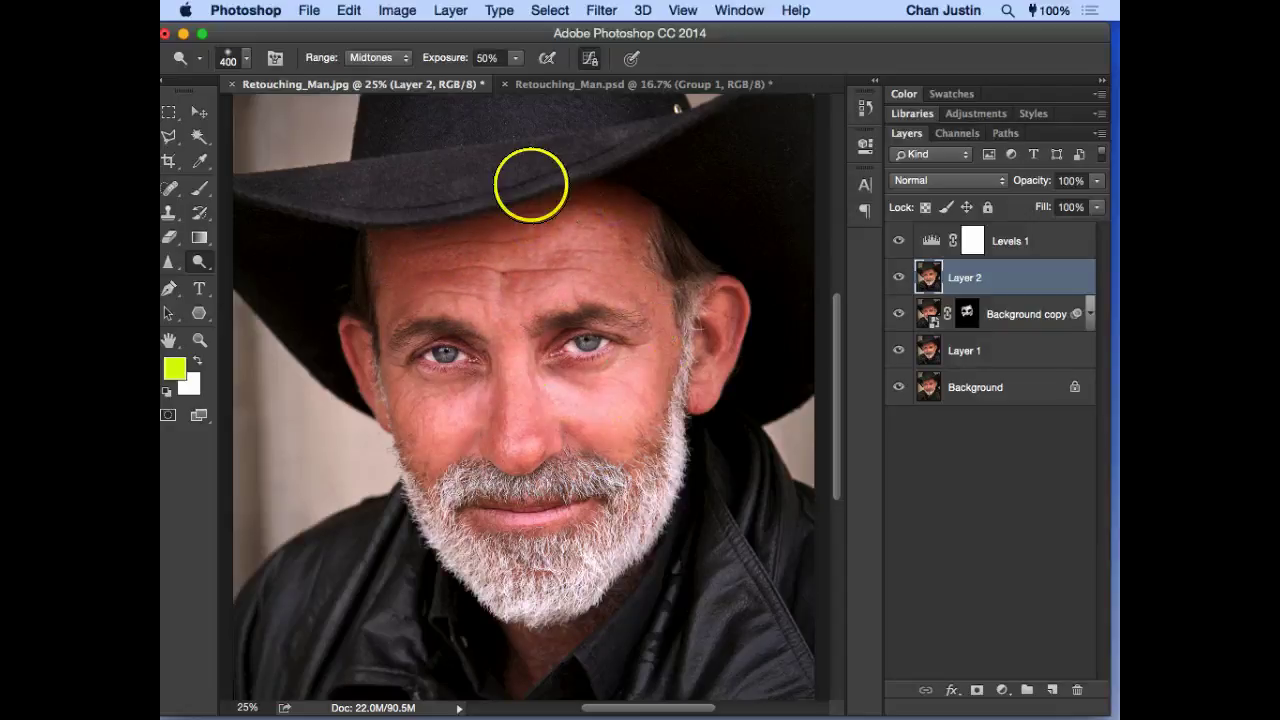
Step: Review the tonal range options, keep Midtones, and dodge the sides of the face around the eyes and cheeks
left_click(380, 57)
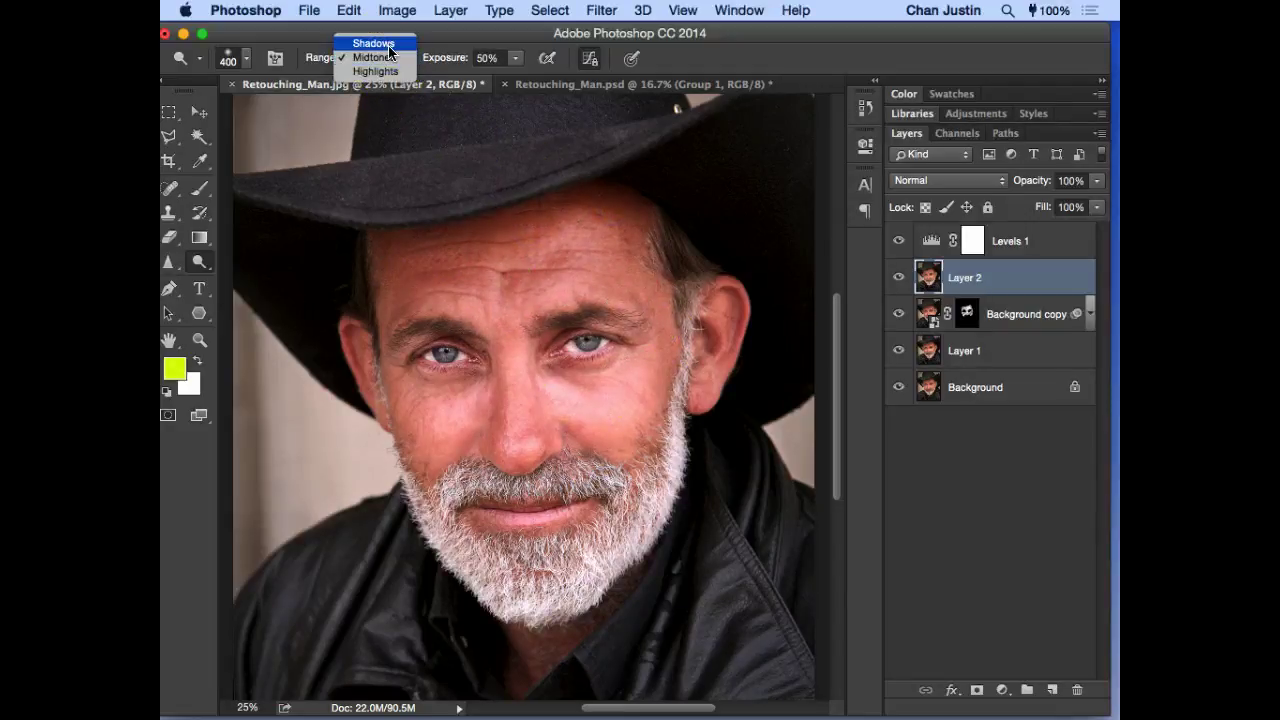
left_click_drag(387, 52, 403, 72)
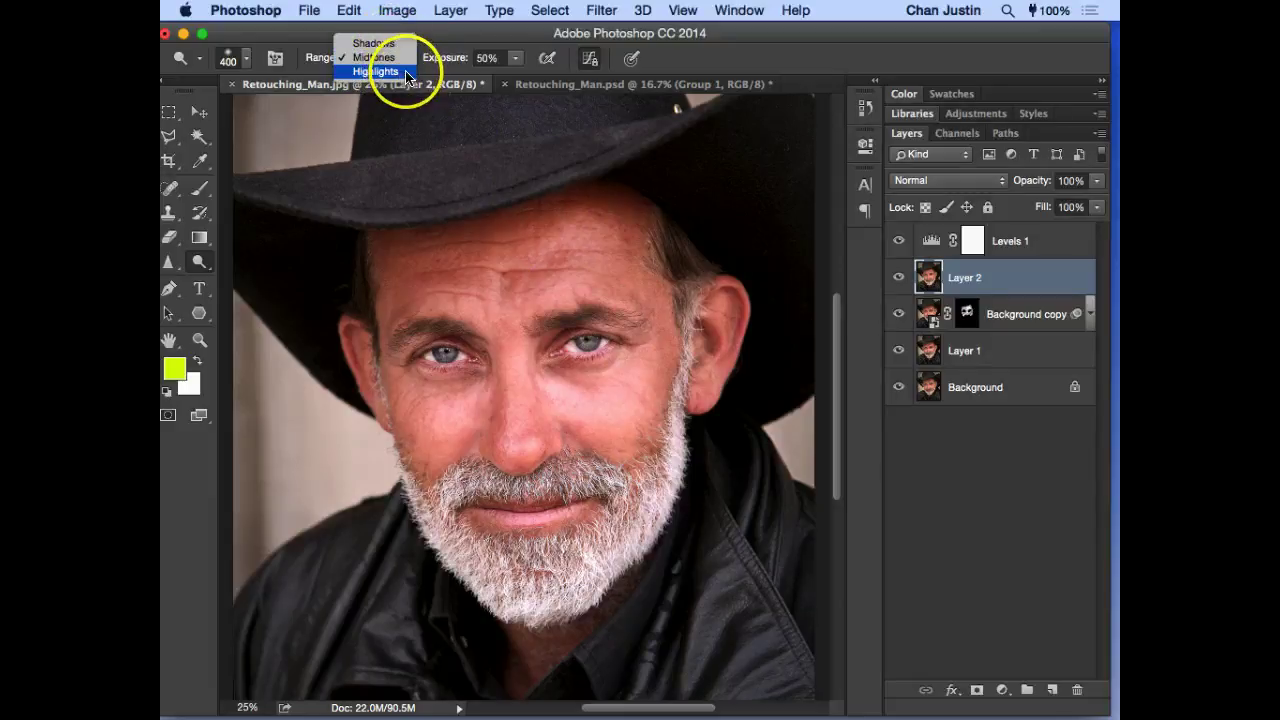
left_click(713, 55)
mouse_move(648, 340)
left_mouse_down()
mouse_move(722, 308)
mouse_move(683, 429)
mouse_move(687, 410)
mouse_move(625, 459)
mouse_move(616, 419)
mouse_move(389, 354)
left_mouse_up()
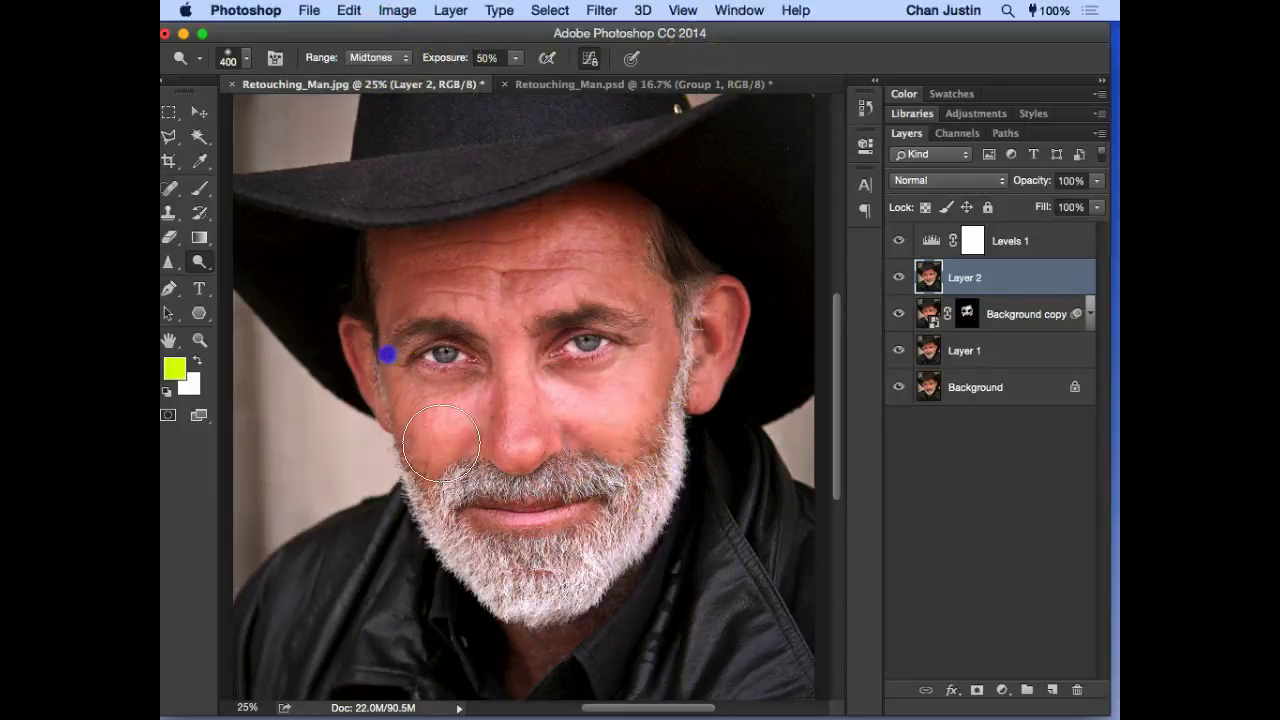
key("super+minus")
mouse_move(675, 395)
left_mouse_down()
mouse_move(686, 306)
mouse_move(656, 385)
left_mouse_up()
key("v")
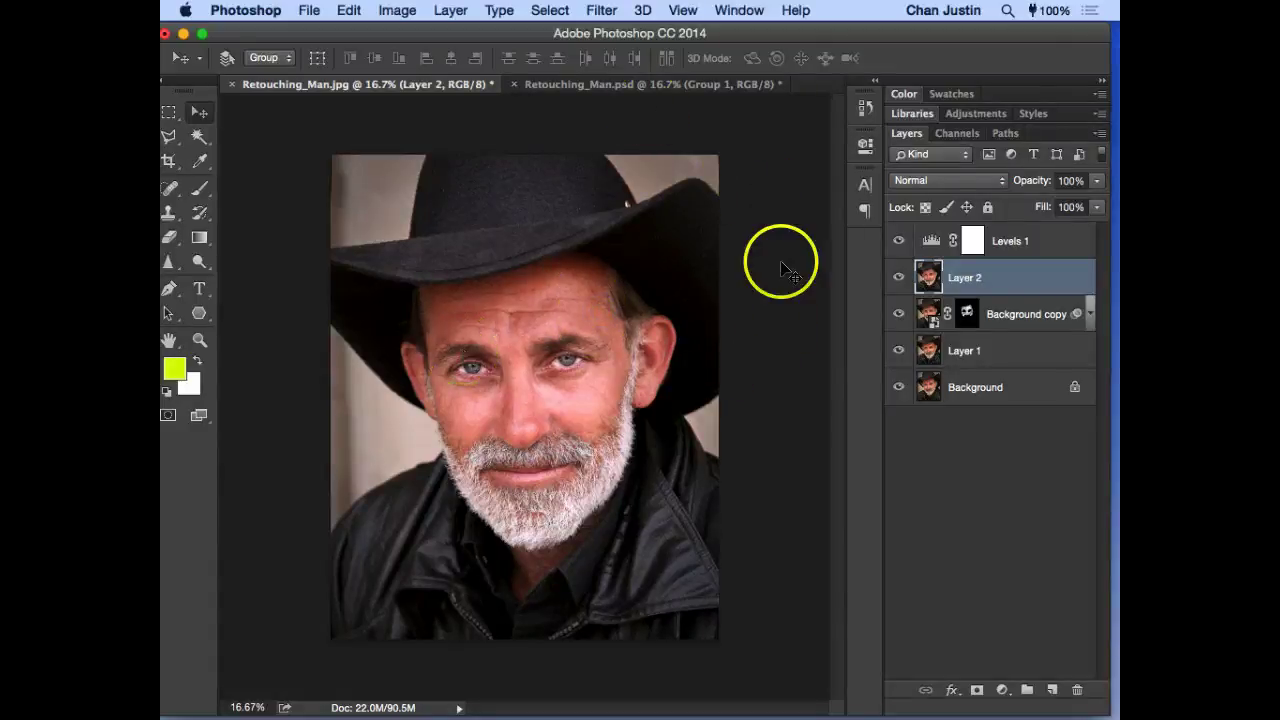
Step: Examine the finished portrait and the layers inside Group 1 in Retouching_Man.psd, and return to Retouching_Man.jpg
key("ctrl+Tab")
left_click(918, 234)
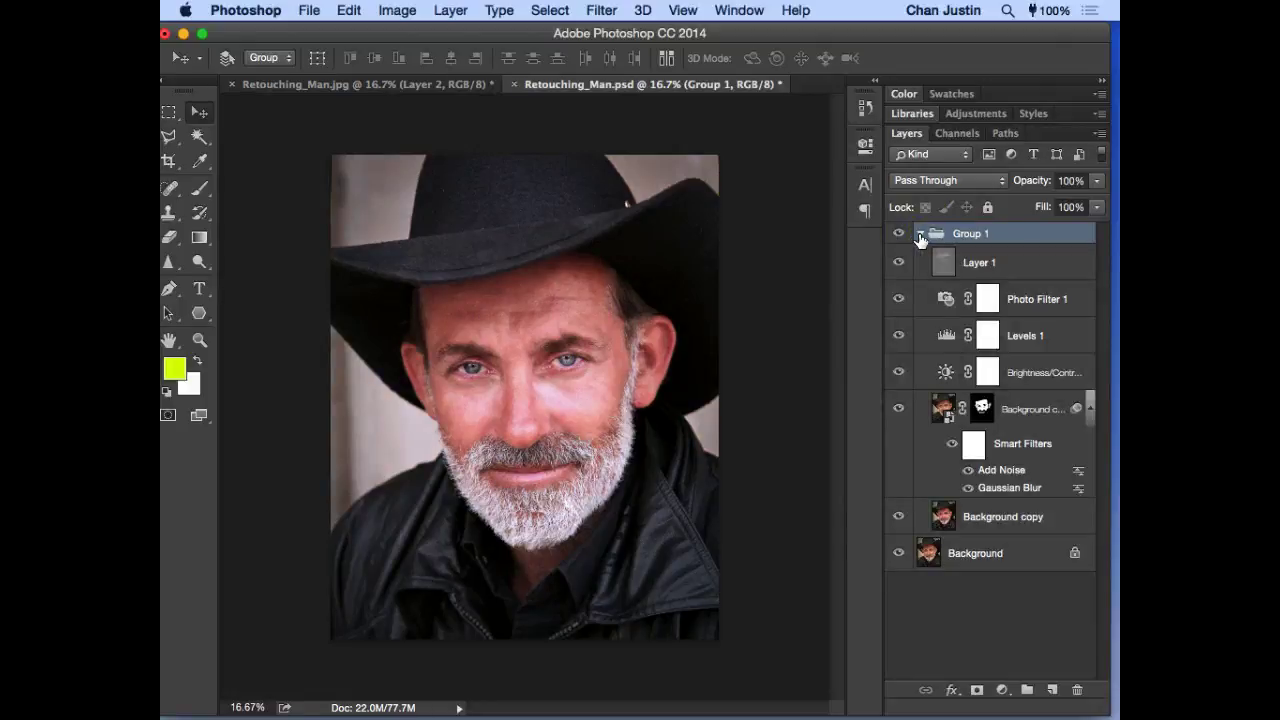
left_click(920, 235)
key("ctrl+Tab")
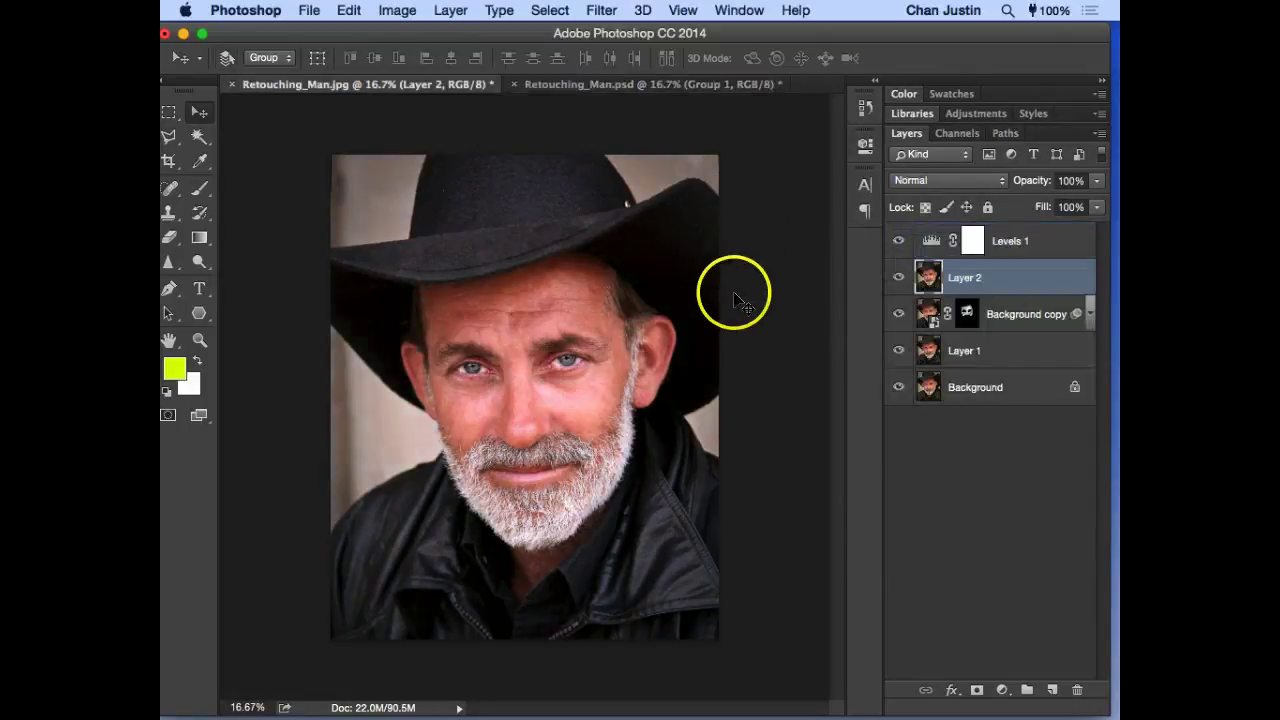
Step: Stamp all visible layers into a new layer above Levels 1 and open the Add Noise filter on it
left_click(1014, 245)
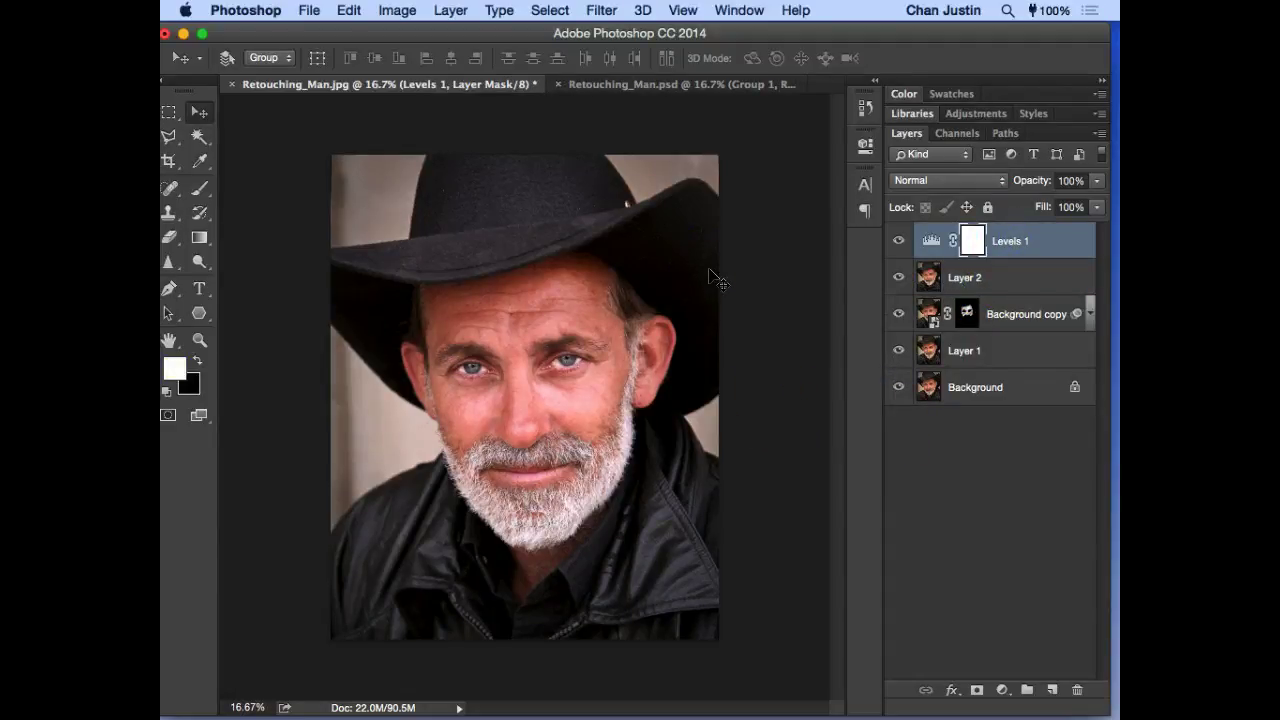
key("super+alt+shift+e")
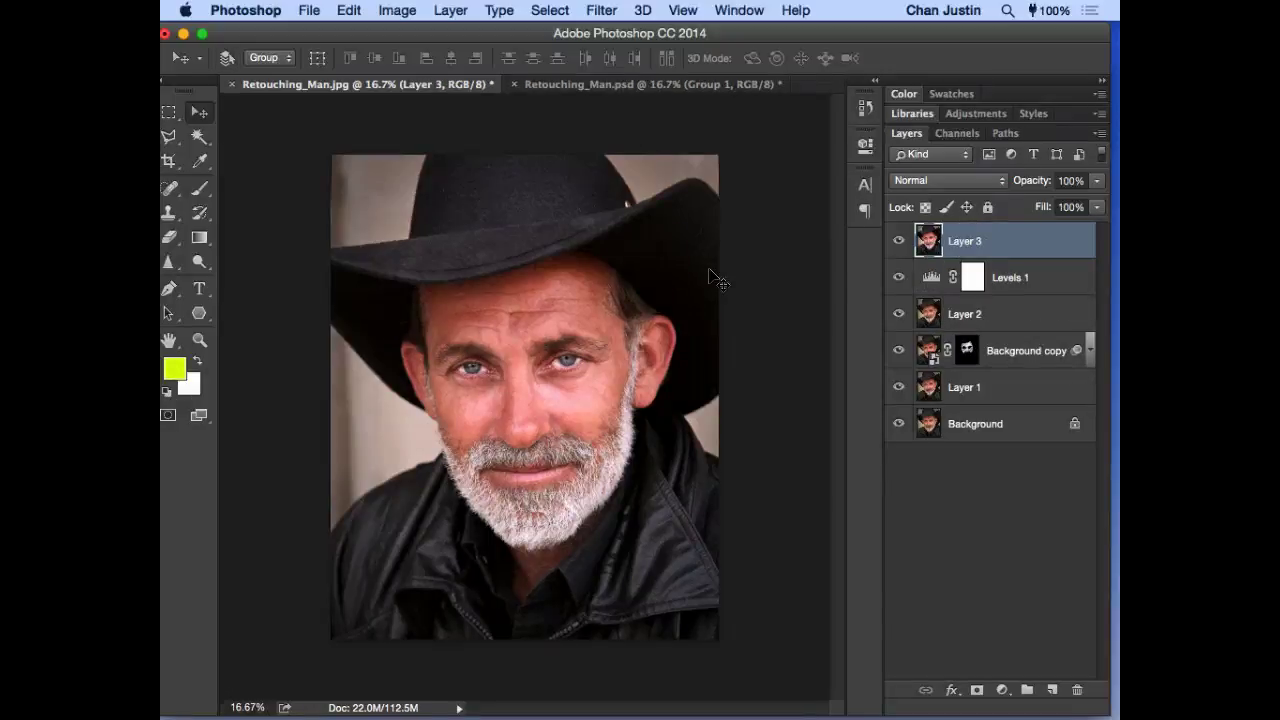
key("z")
left_click(455, 264)
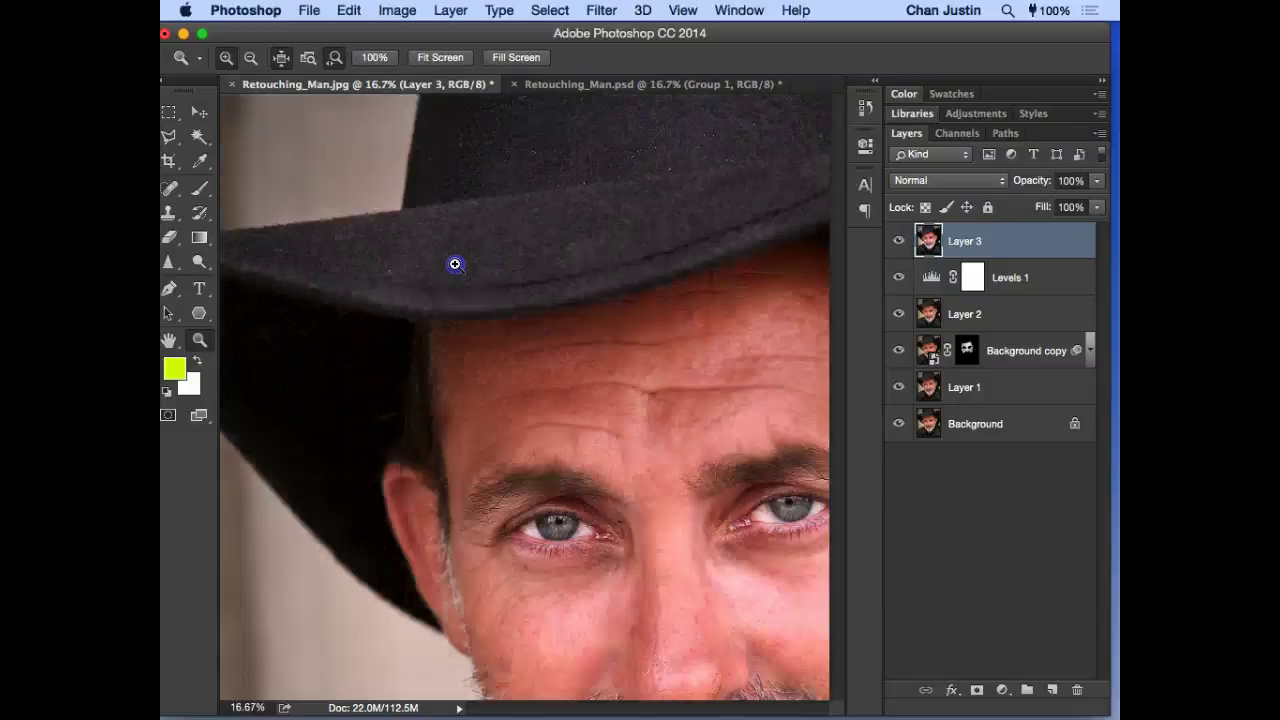
left_click_drag(455, 264, 474, 280)
left_click_drag(526, 437, 436, 347)
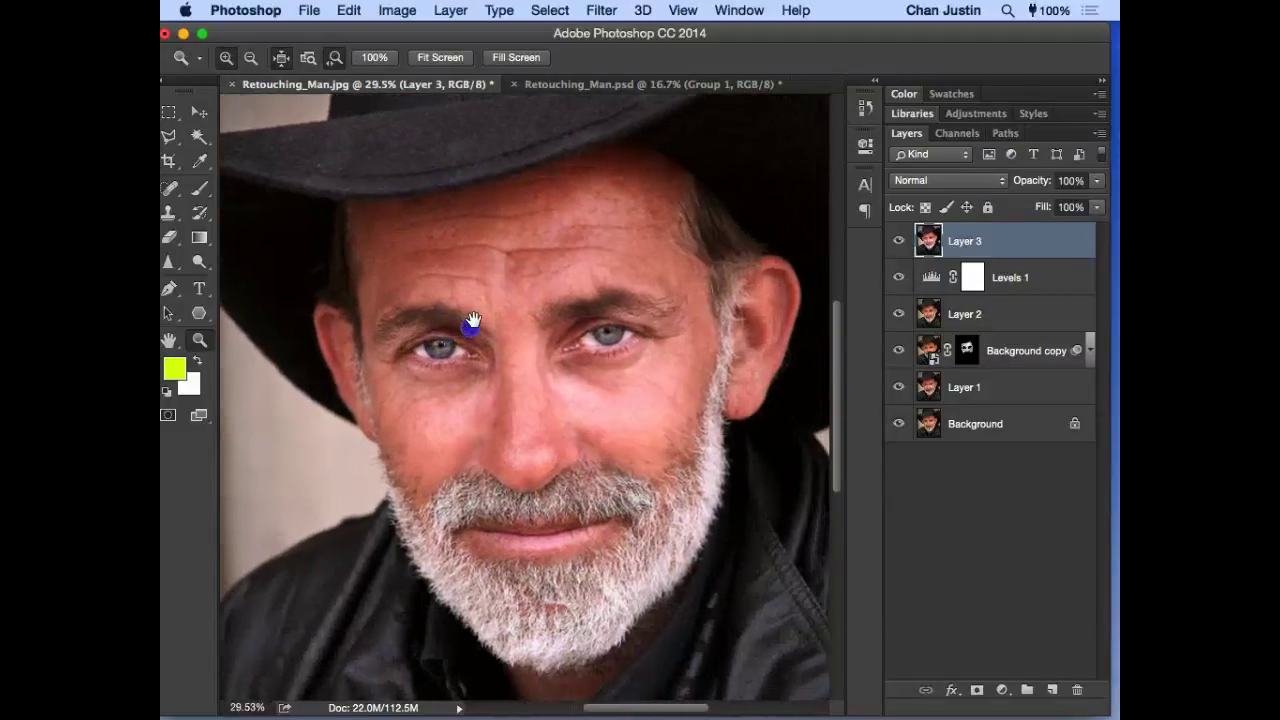
key("v")
left_click(432, 262)
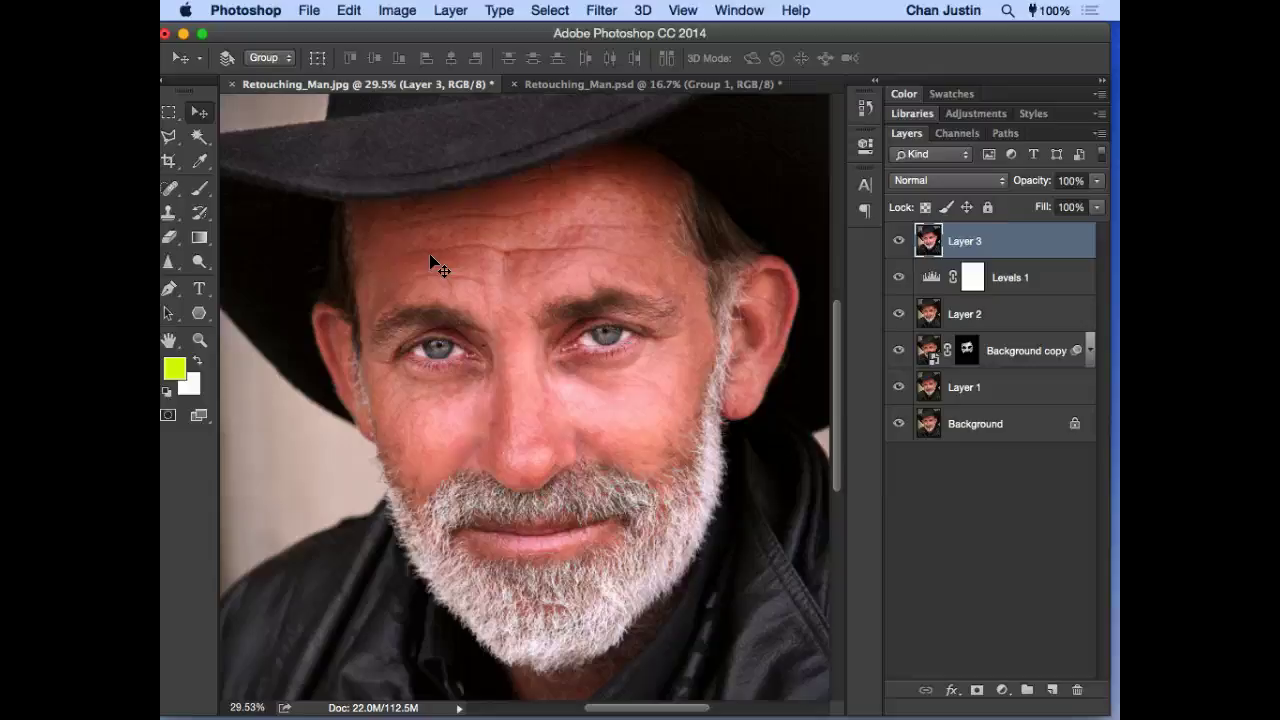
left_click(549, 12)
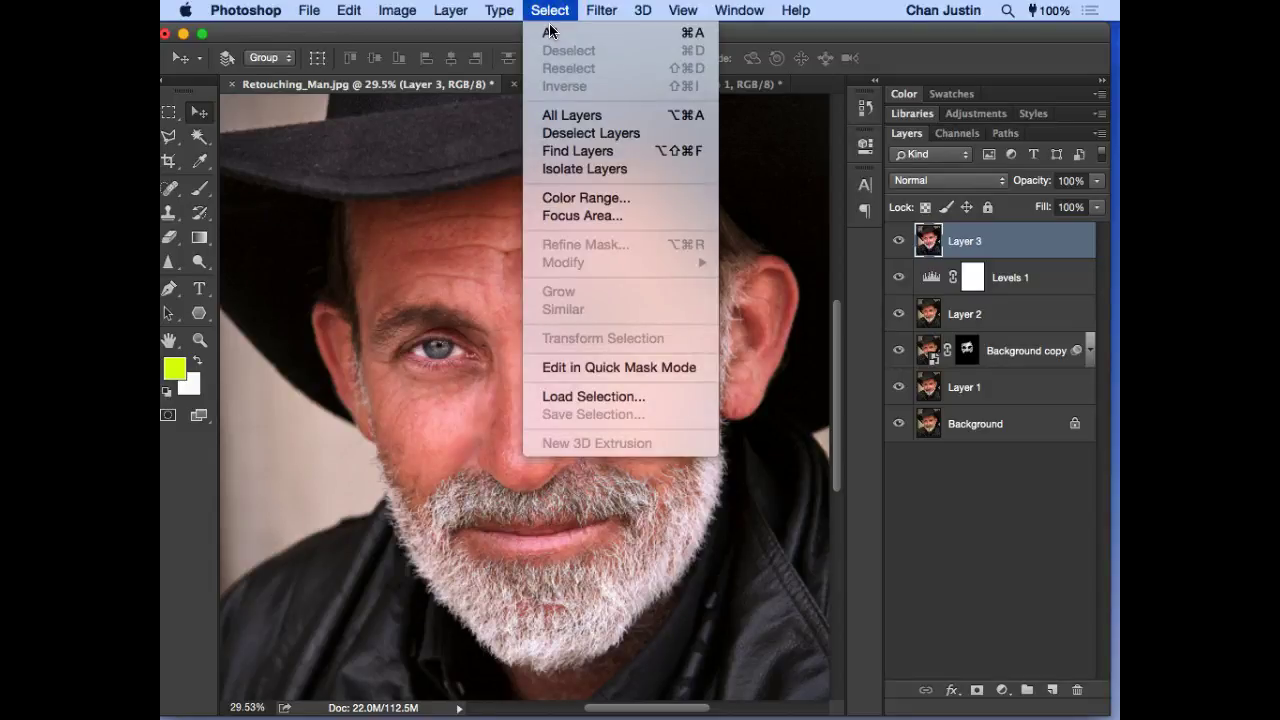
mouse_move(584, 12)
left_click_drag(579, 72, 785, 295)
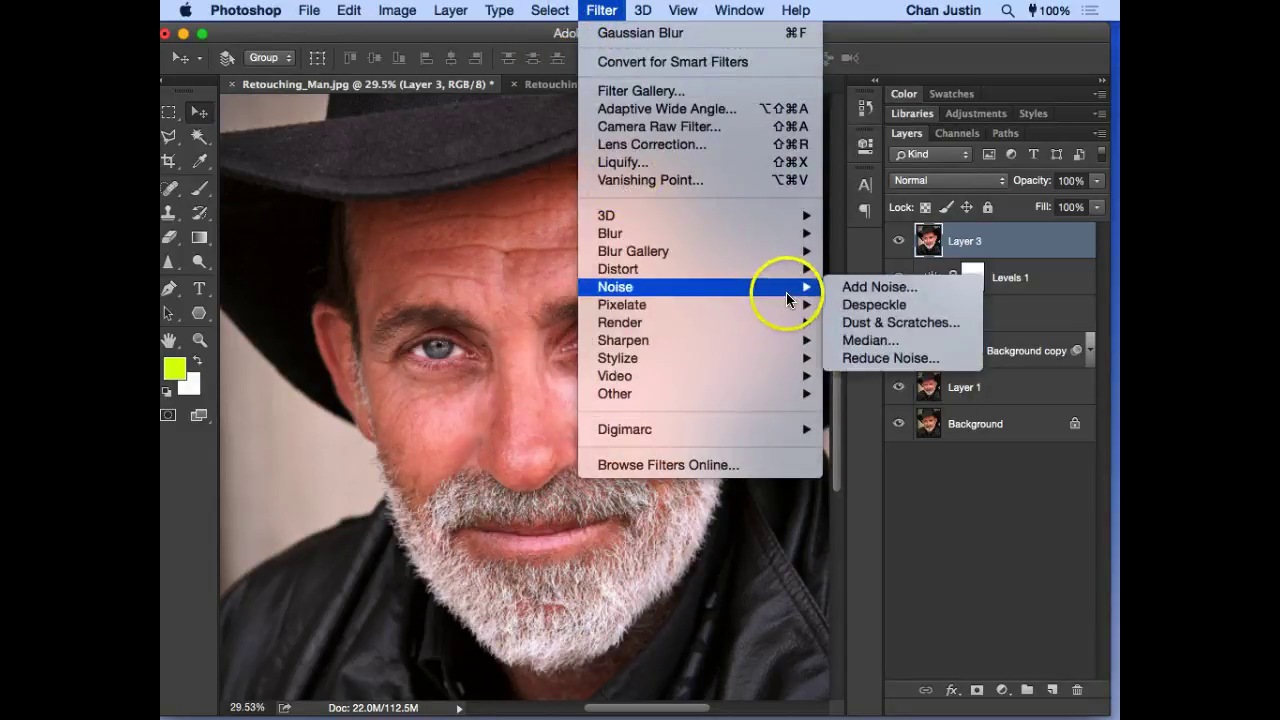
left_click(872, 297)
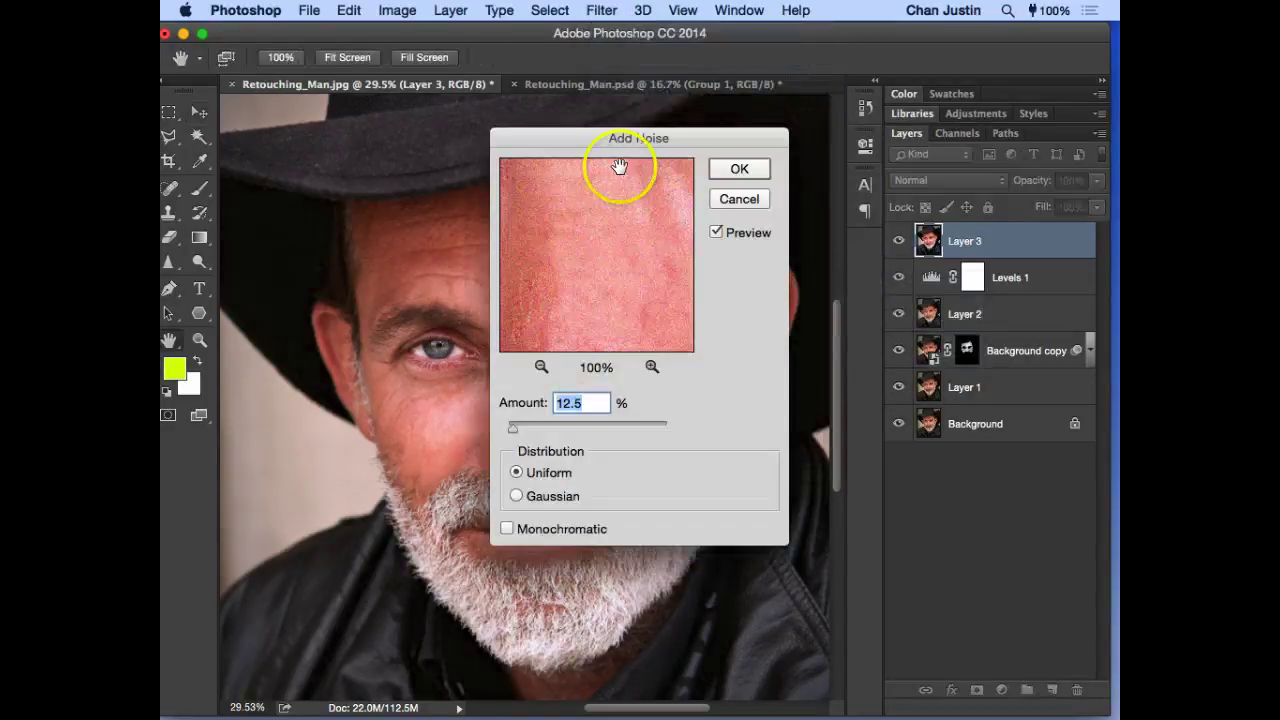
Step: Move the Add Noise dialog off the face and make the noise monochromatic
left_click_drag(620, 140, 859, 150)
left_click_drag(820, 306, 872, 265)
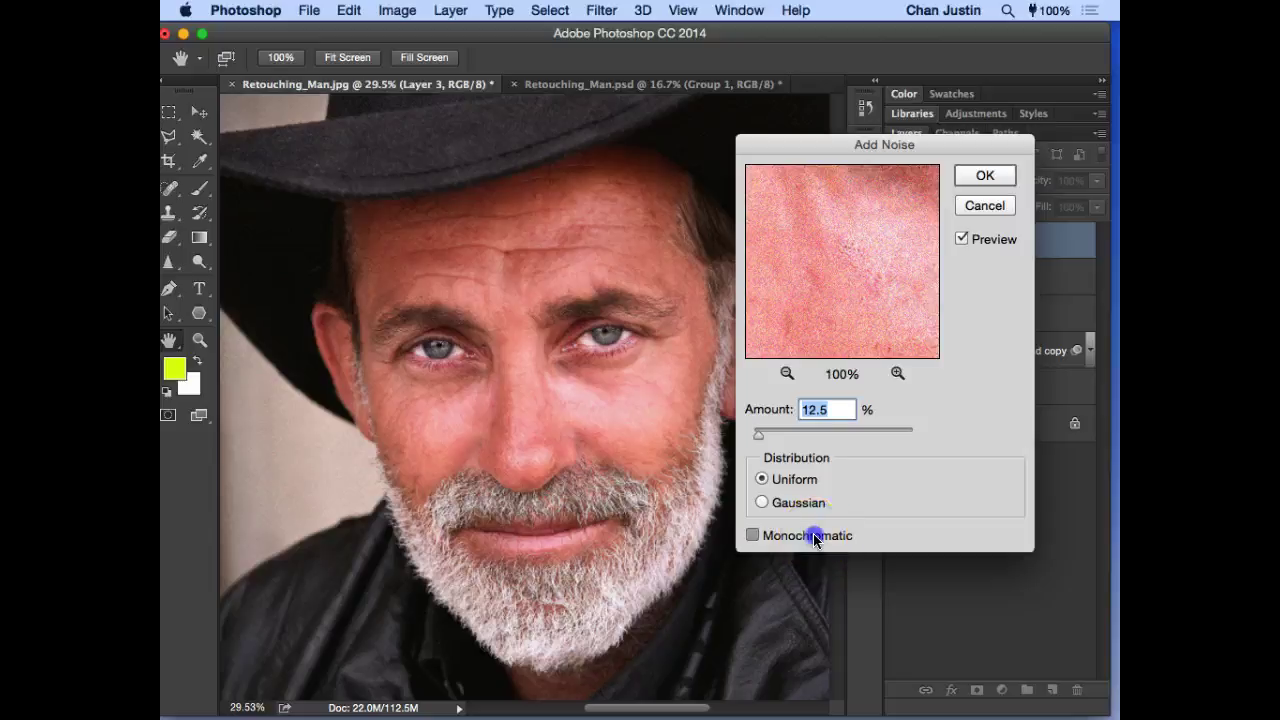
left_click(815, 537)
mouse_move(841, 290)
left_mouse_down()
mouse_move(874, 309)
mouse_move(862, 290)
left_mouse_up()
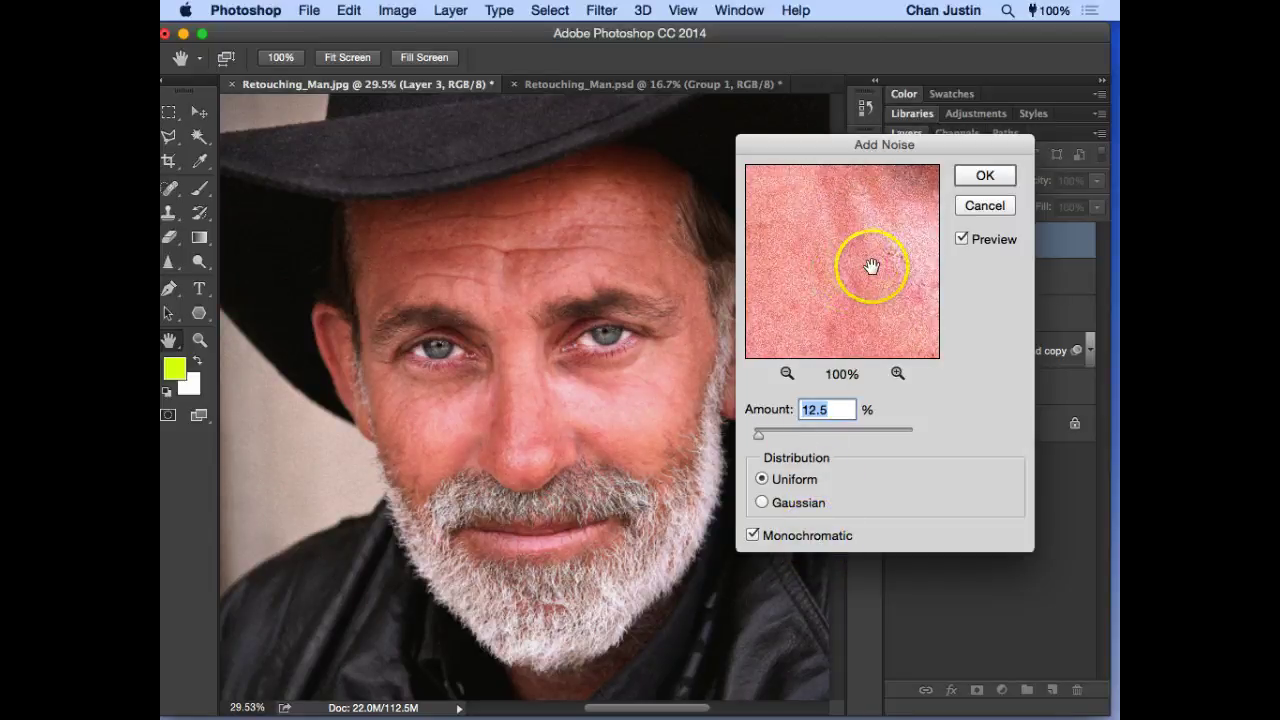
Step: Compare the noise preview with and without the effect, and apply monochromatic noise at 12.5% with Uniform distribution
key("super+minus")
key("super+minus")
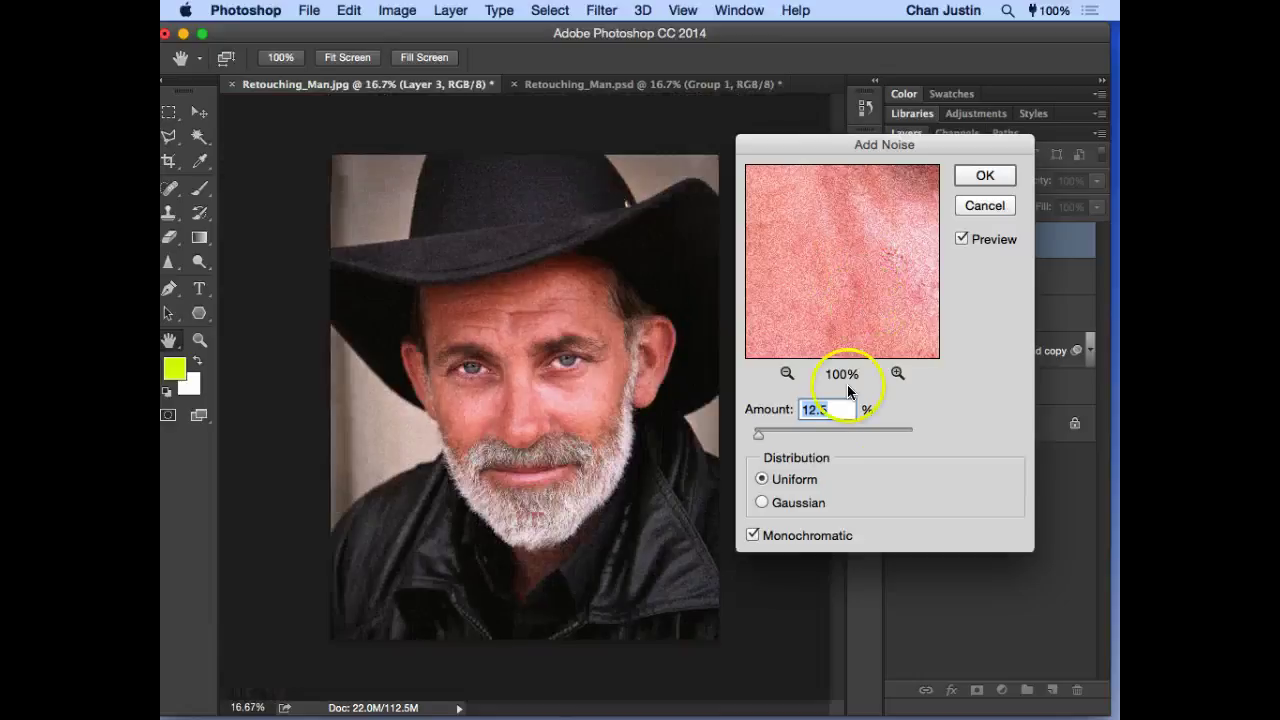
left_click(787, 374)
left_click(787, 373)
left_click(787, 373)
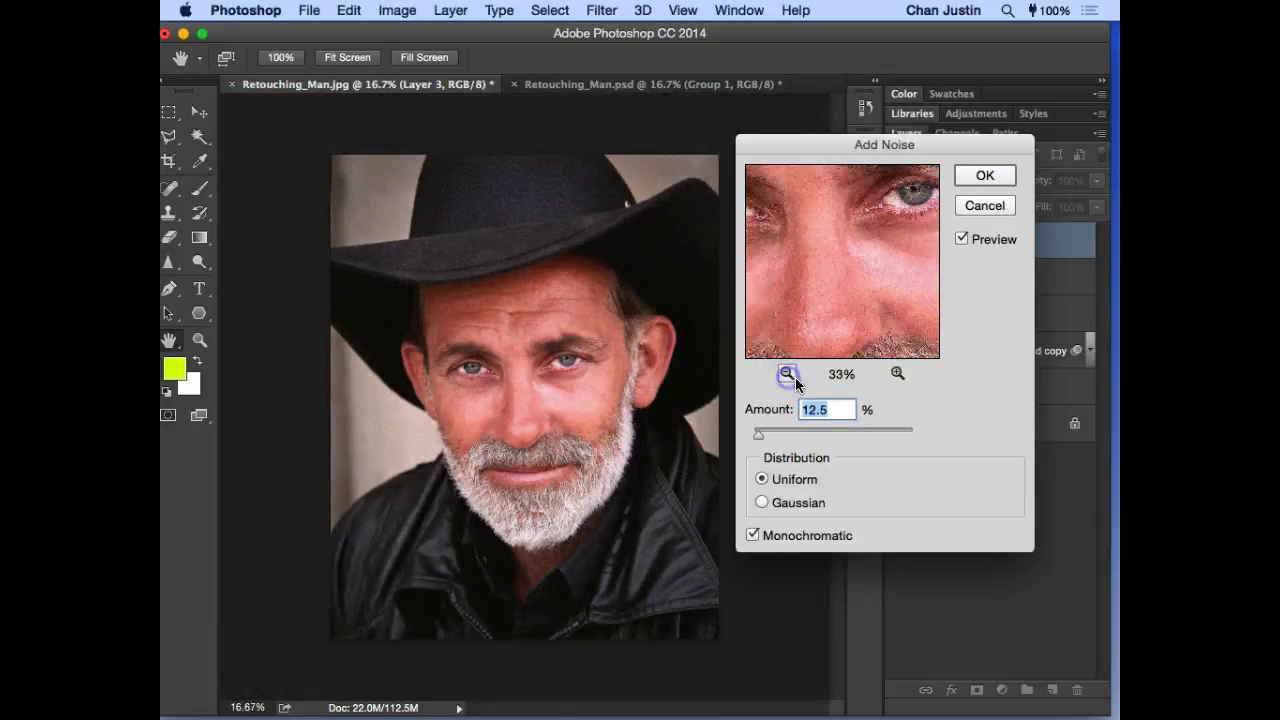
left_click_drag(889, 266, 848, 305)
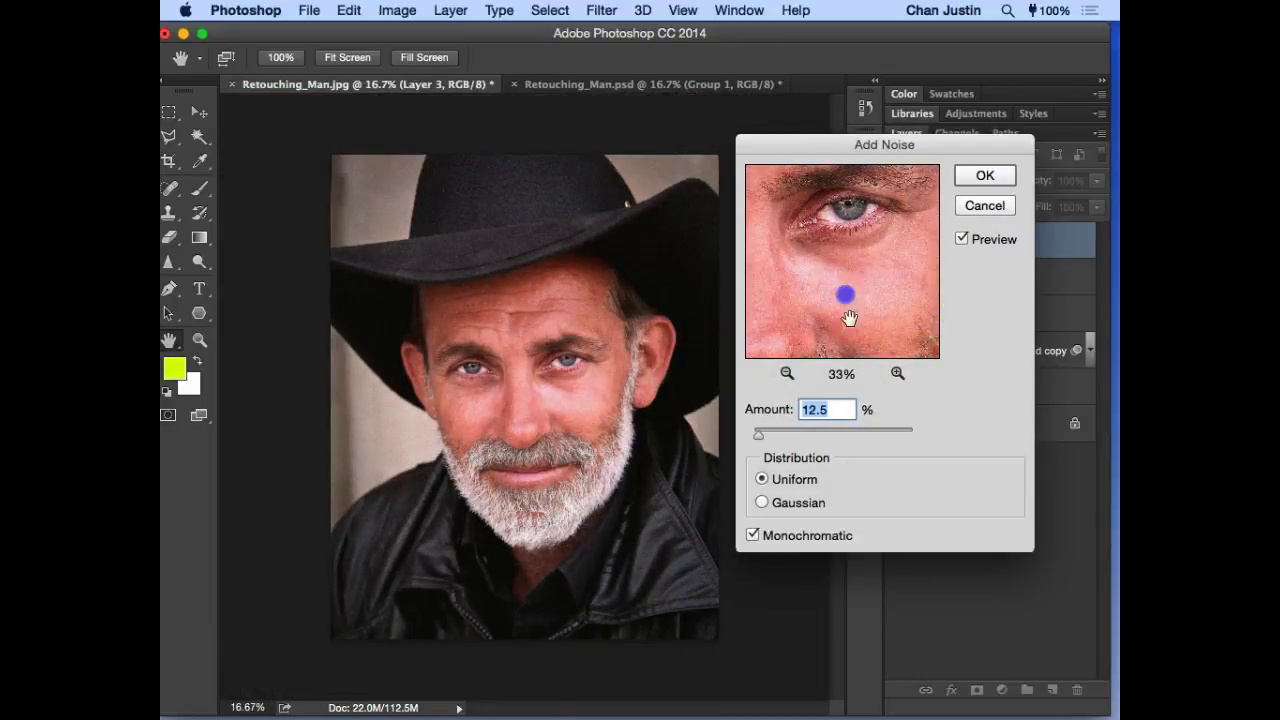
left_click(898, 373)
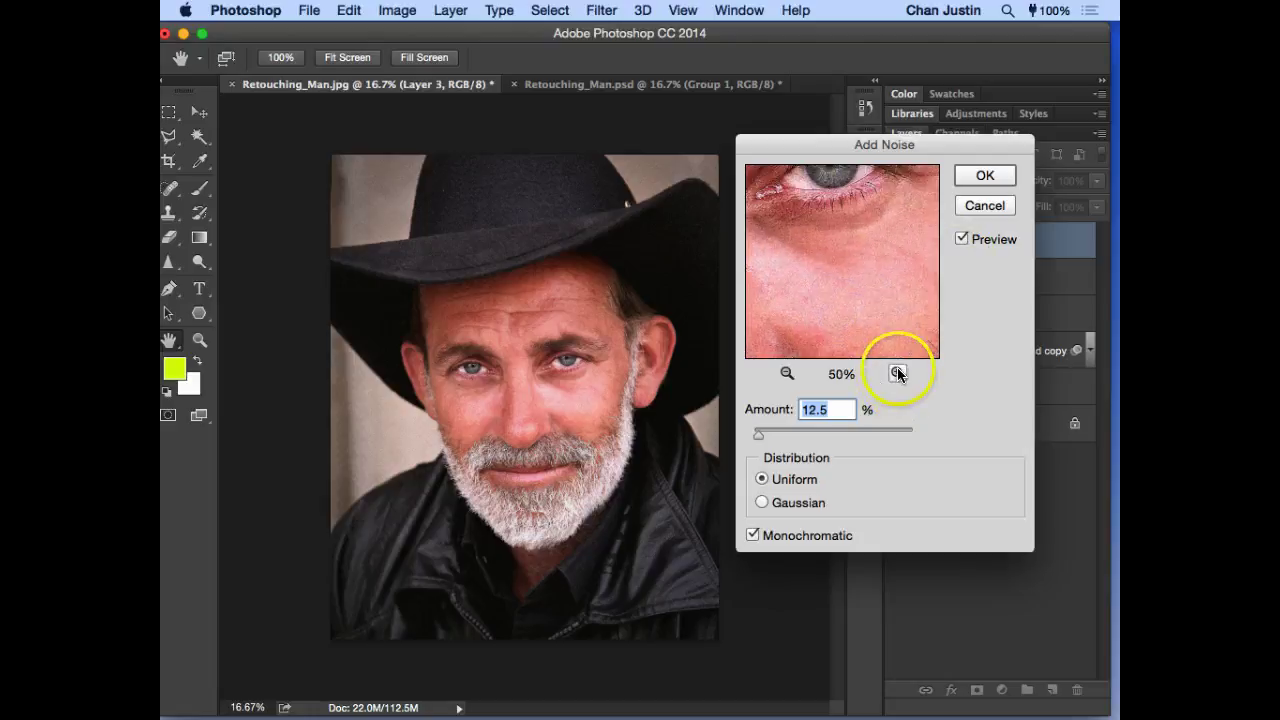
left_click(961, 239)
mouse_move(858, 298)
left_mouse_down()
mouse_move(871, 303)
mouse_move(840, 298)
mouse_move(880, 297)
mouse_move(857, 305)
mouse_move(894, 317)
mouse_move(866, 297)
left_mouse_up()
left_click(961, 239)
left_click(786, 422)
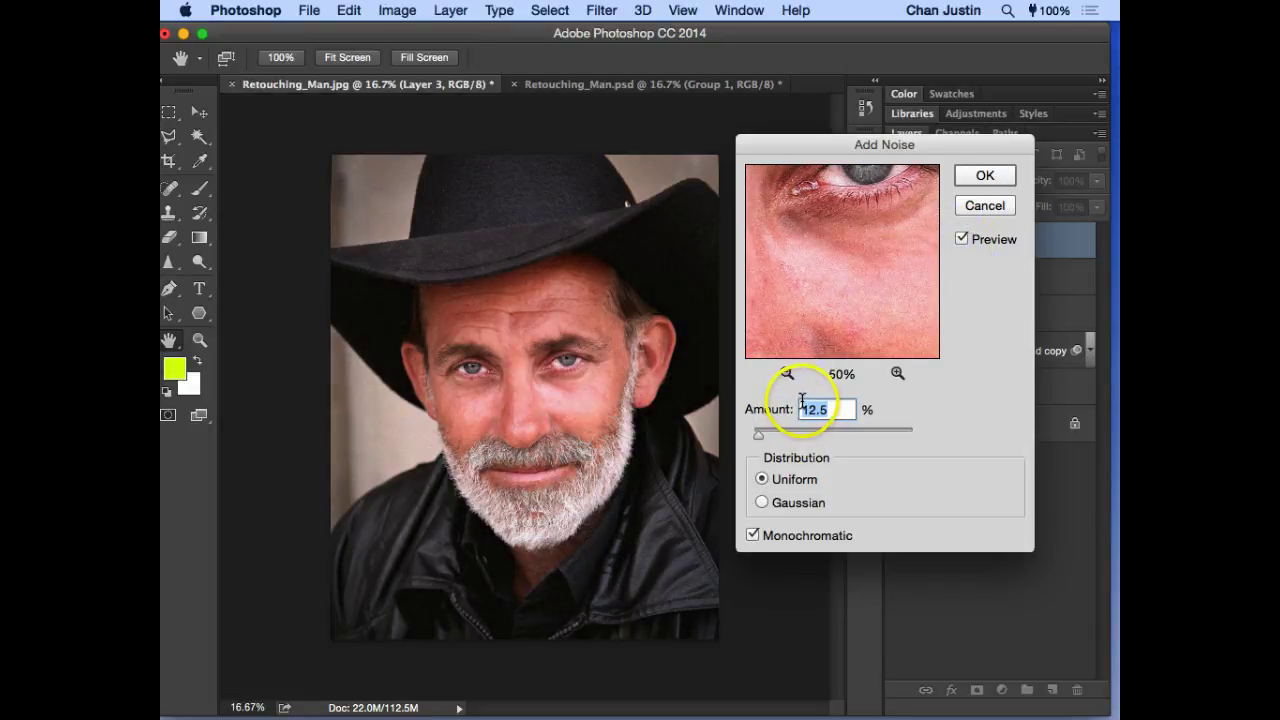
left_click(968, 178)
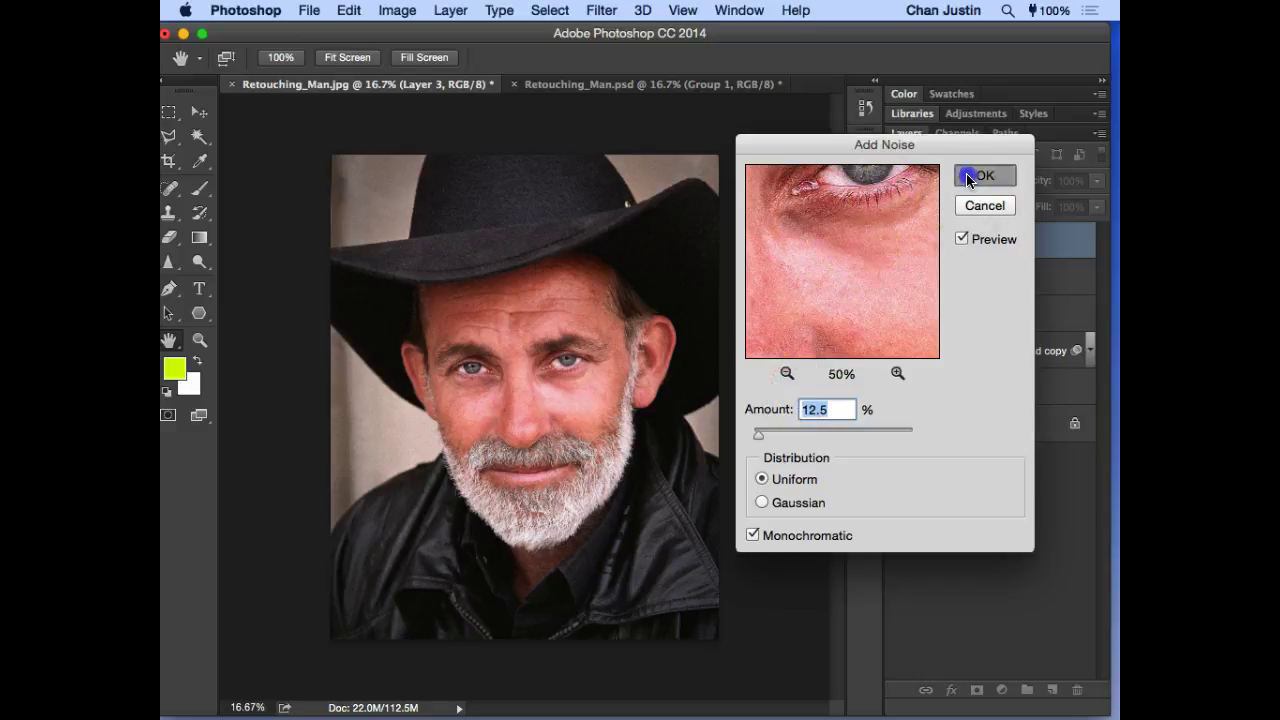
Step: Inspect the noise grain on the cheeks and around the eyes up close, and fit the whole portrait on screen
key("z")
left_click(564, 387)
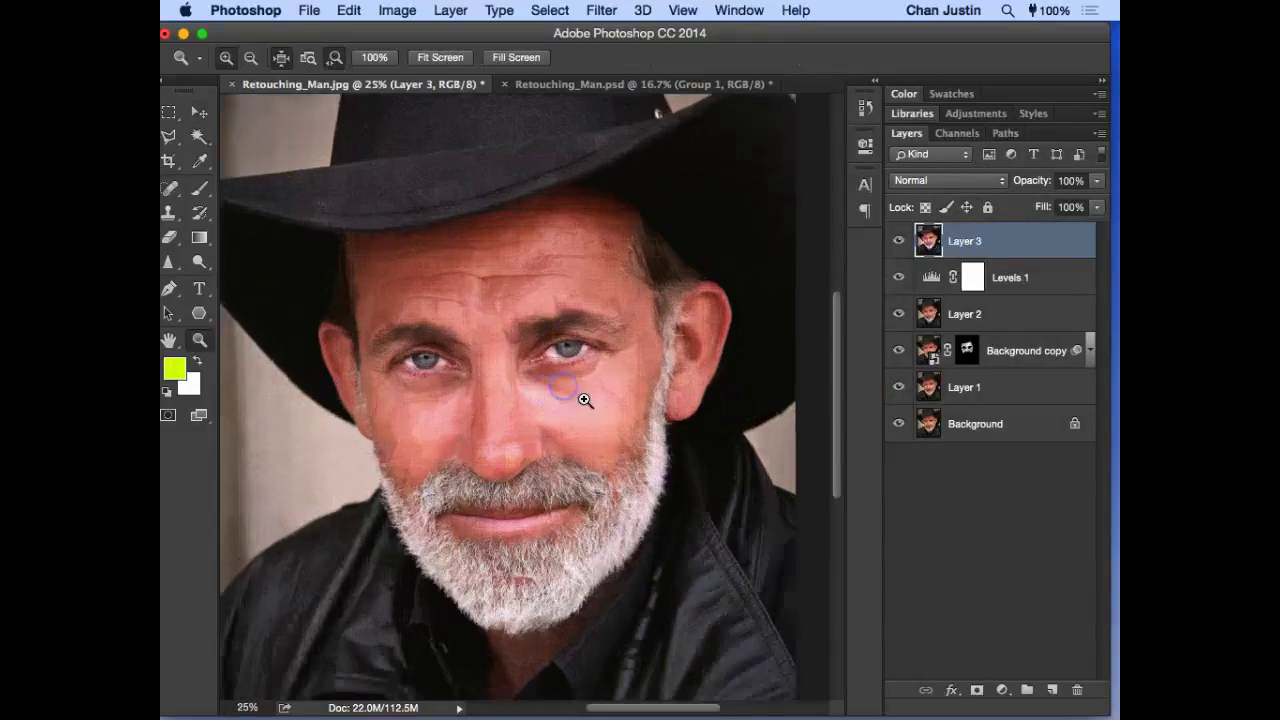
left_click(651, 429)
left_click(651, 436)
mouse_move(669, 423)
left_mouse_down()
mouse_move(719, 421)
mouse_move(666, 410)
mouse_move(676, 413)
left_mouse_up()
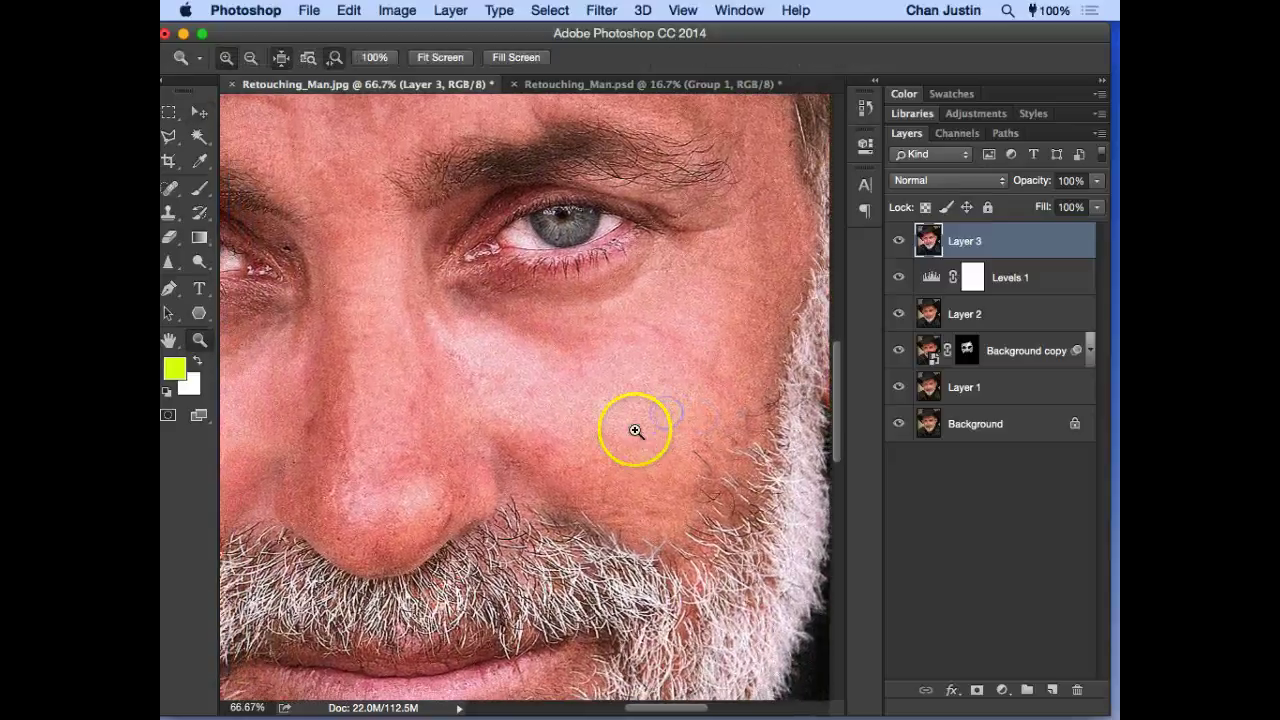
left_click(634, 371, "alt")
left_click(646, 371, "alt")
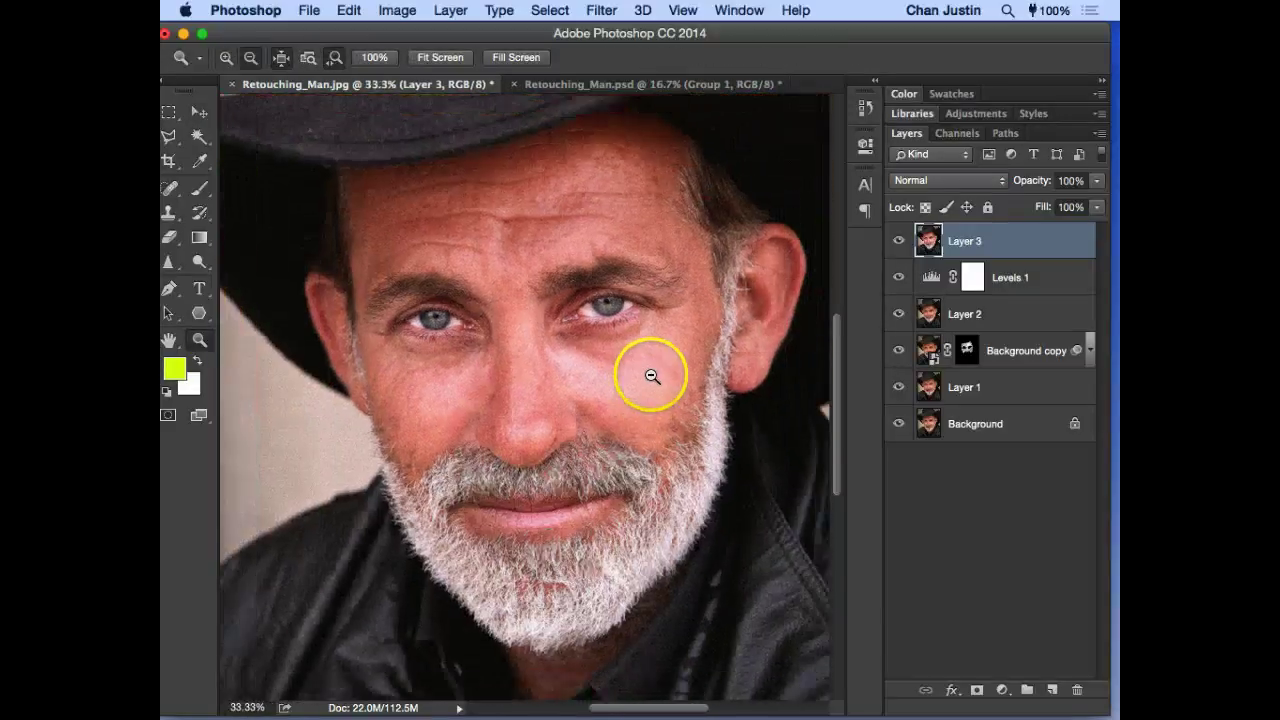
left_click(651, 375, "alt")
left_click(610, 373)
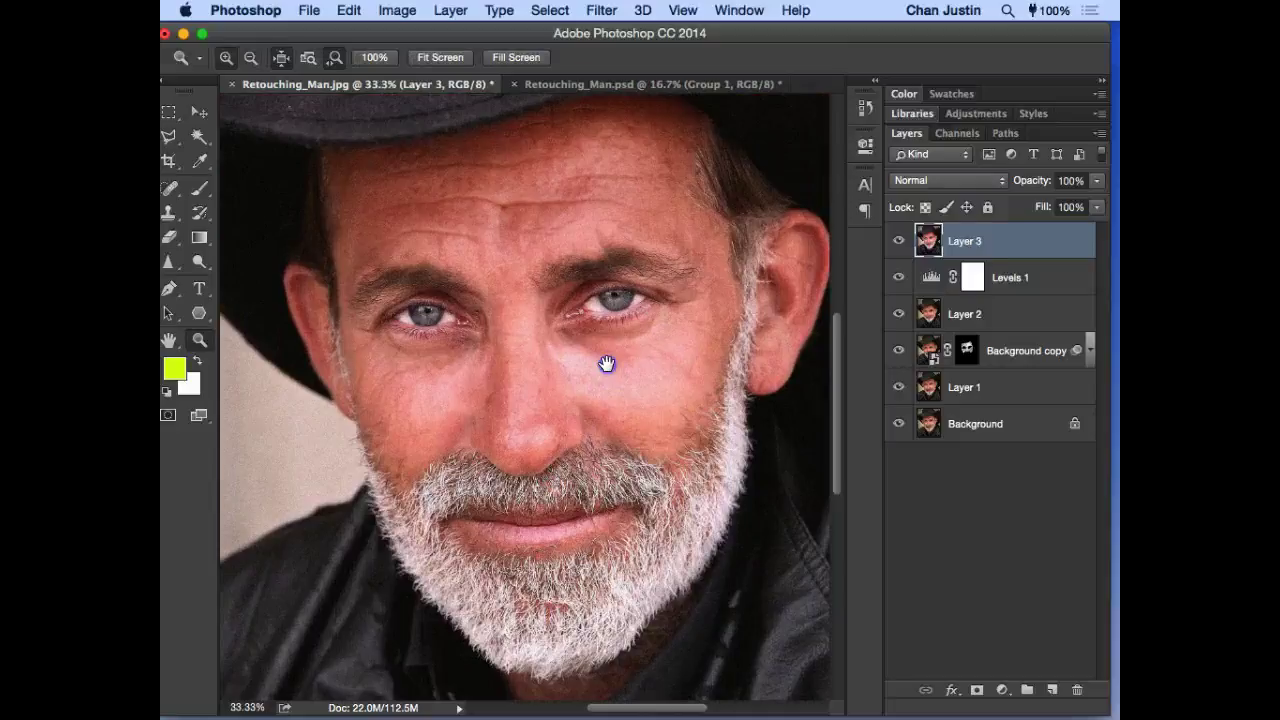
left_click(571, 370)
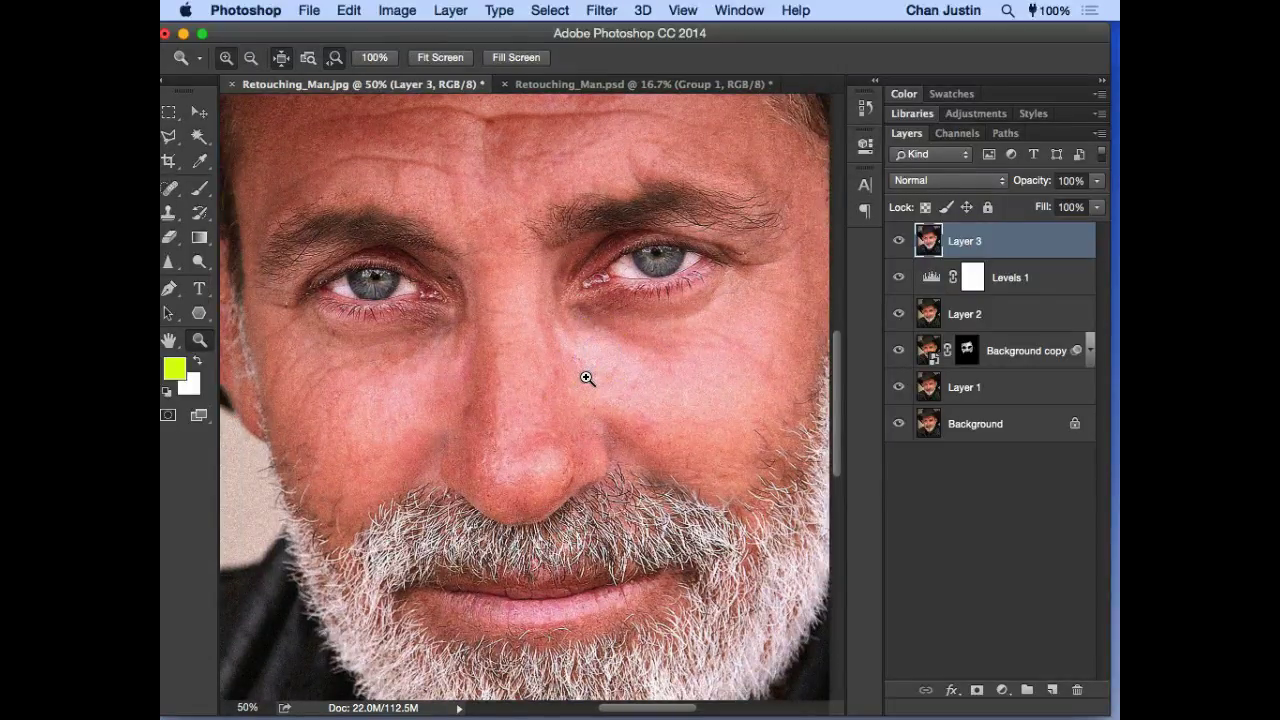
key("super+0")
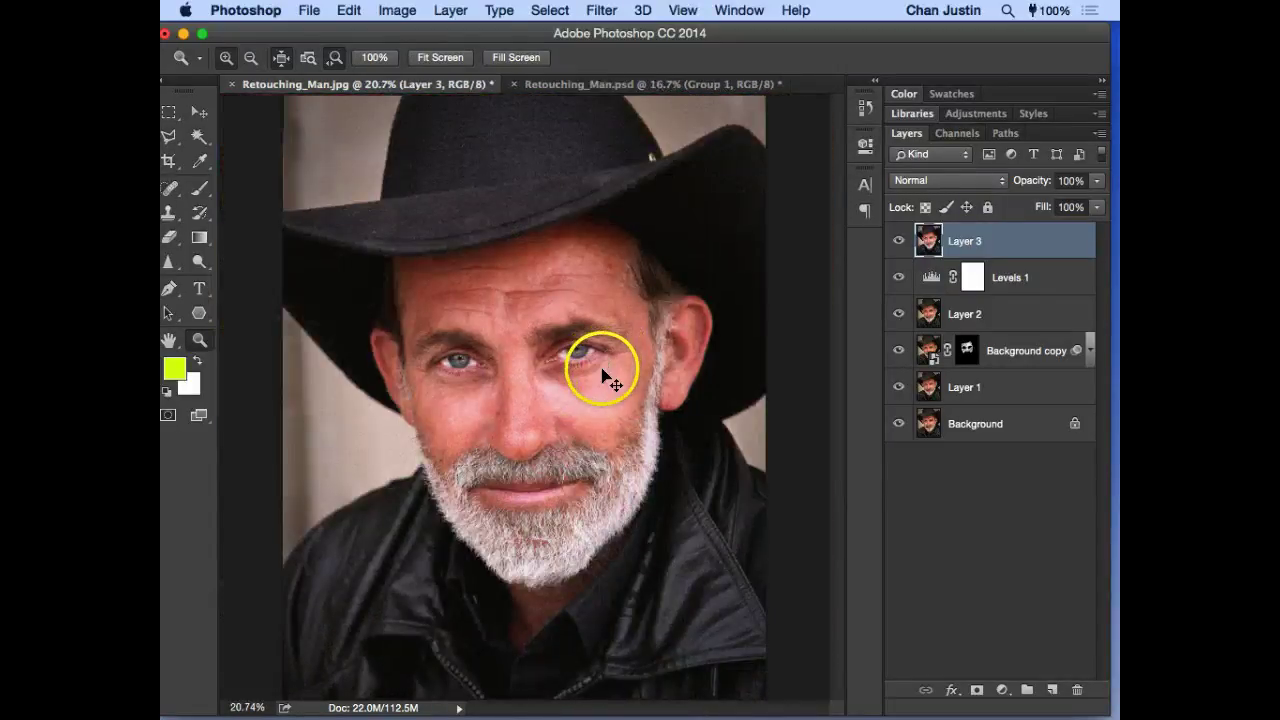
key("v")
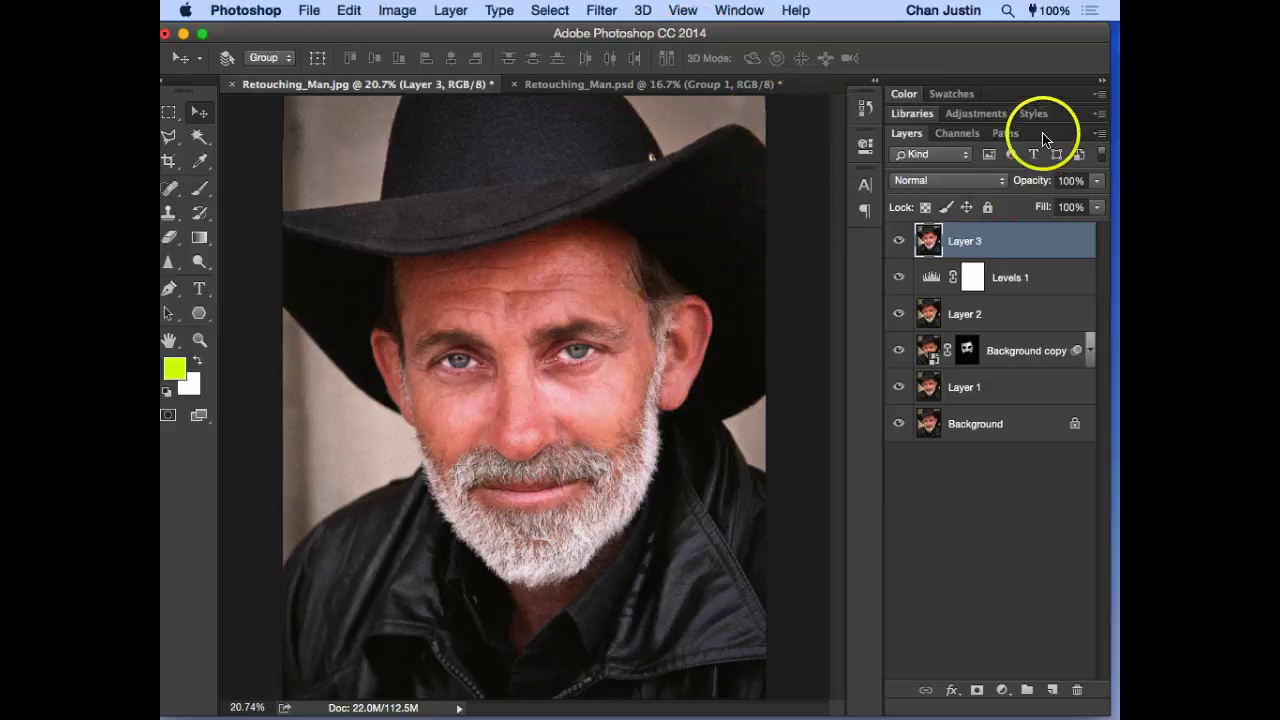
left_click(1100, 136)
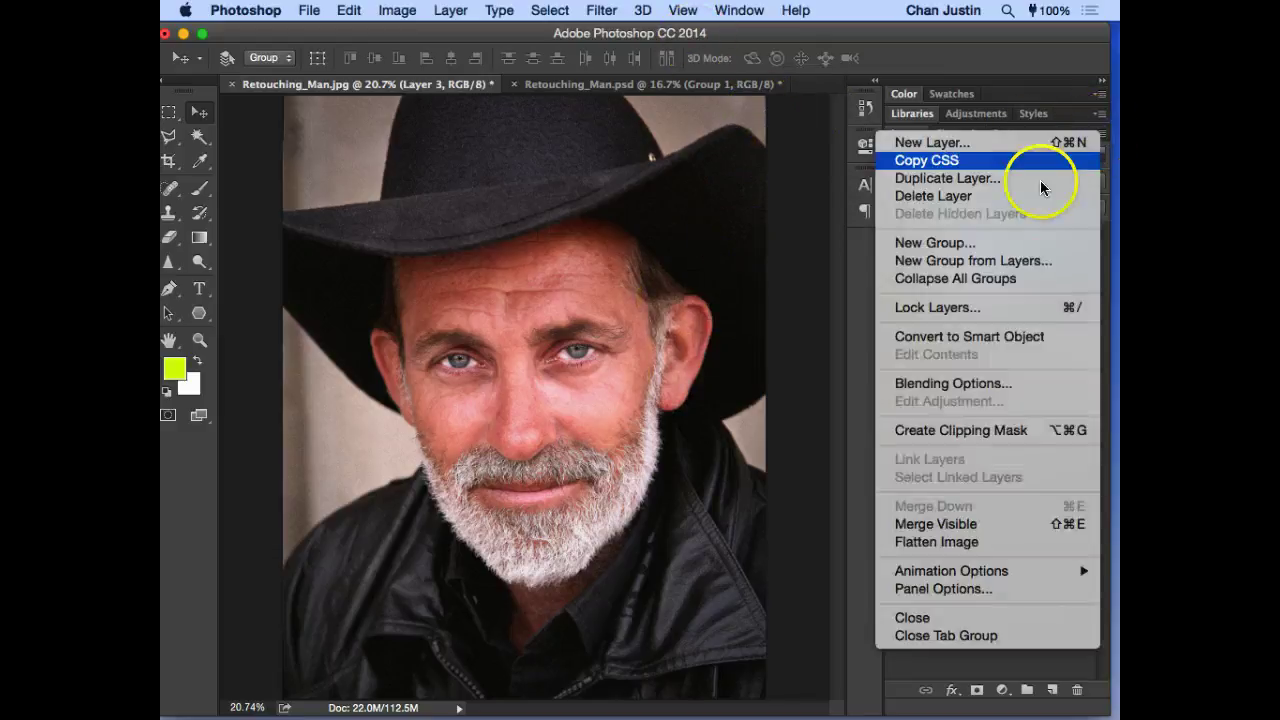
left_click(937, 143)
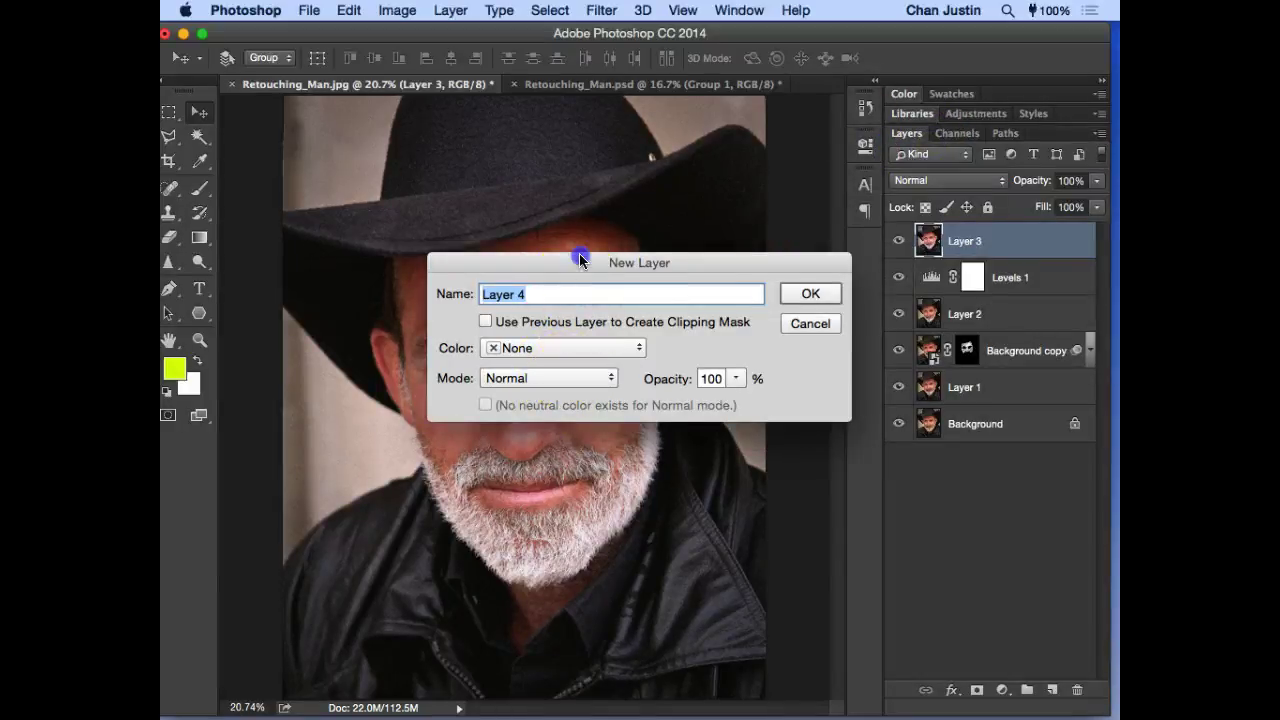
left_click_drag(579, 258, 575, 234)
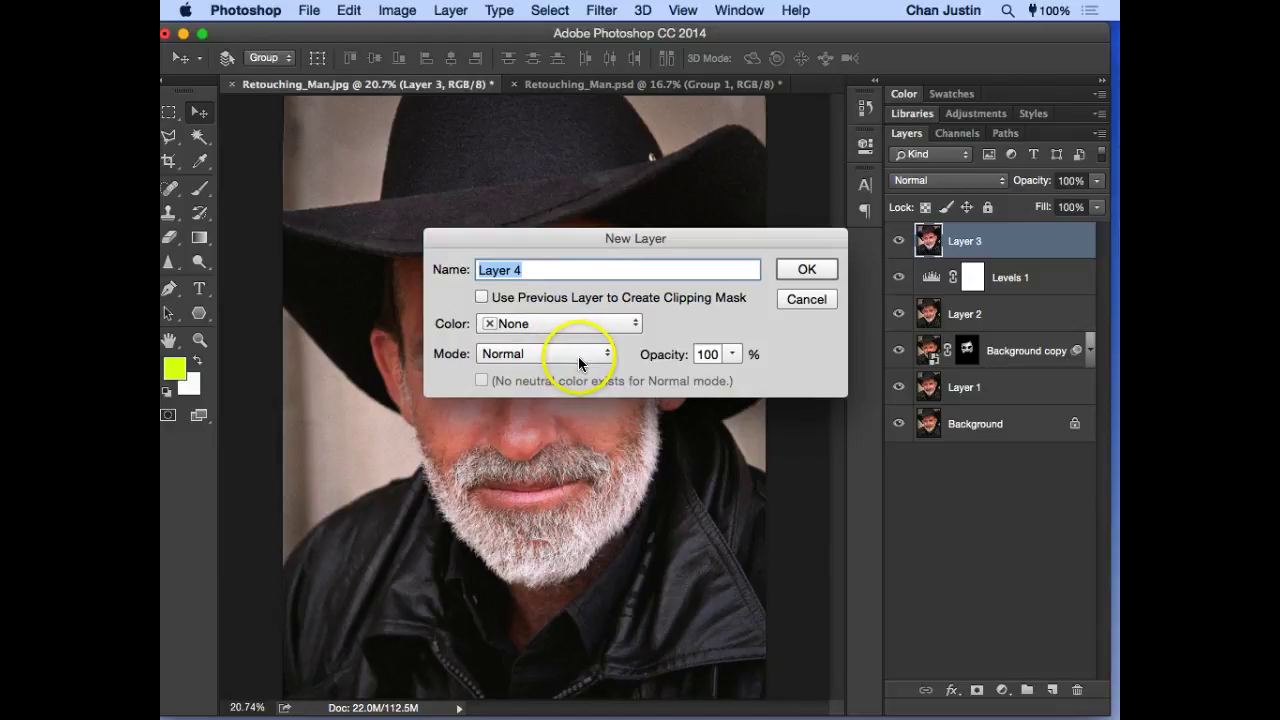
left_click(578, 356)
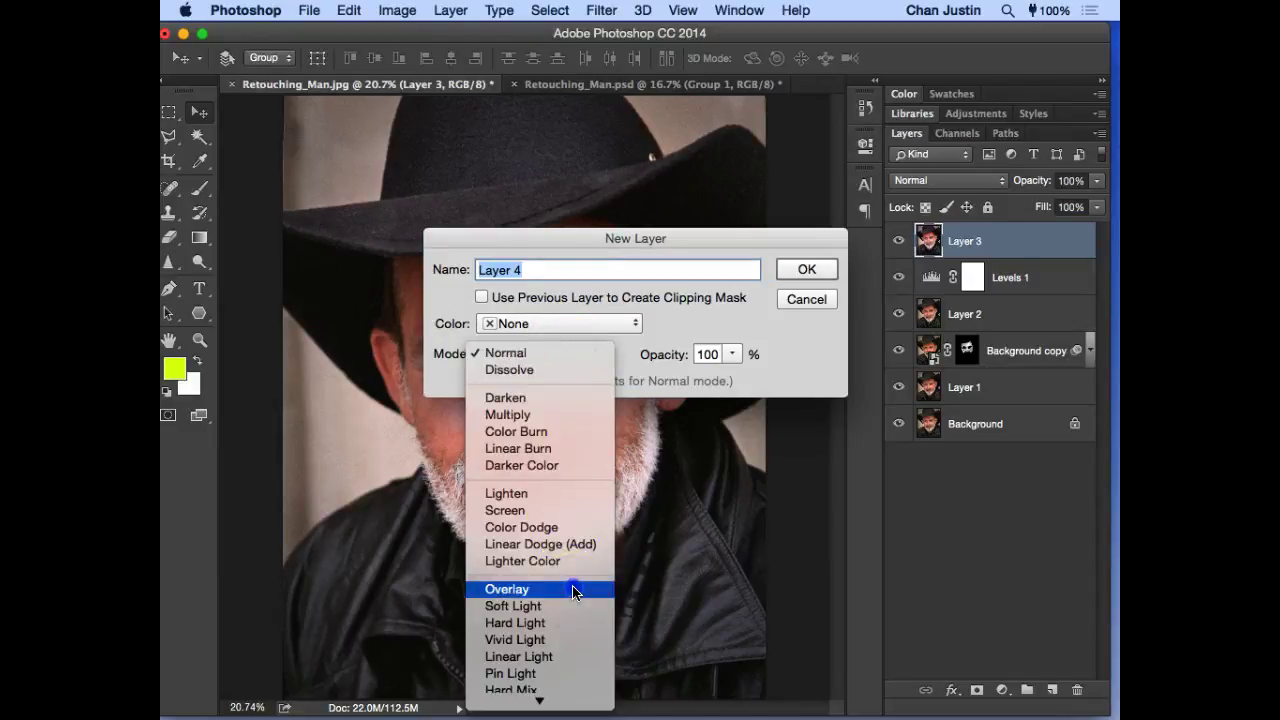
left_click(574, 590)
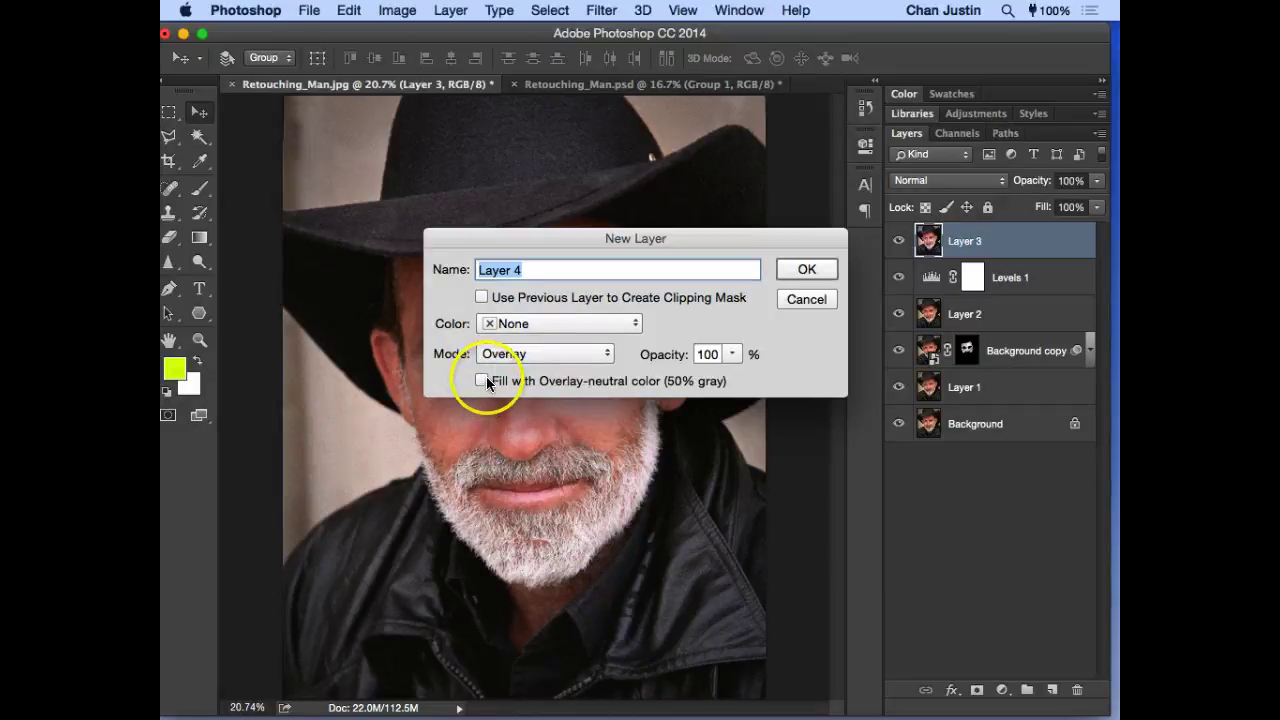
left_click(484, 380)
key("Return")
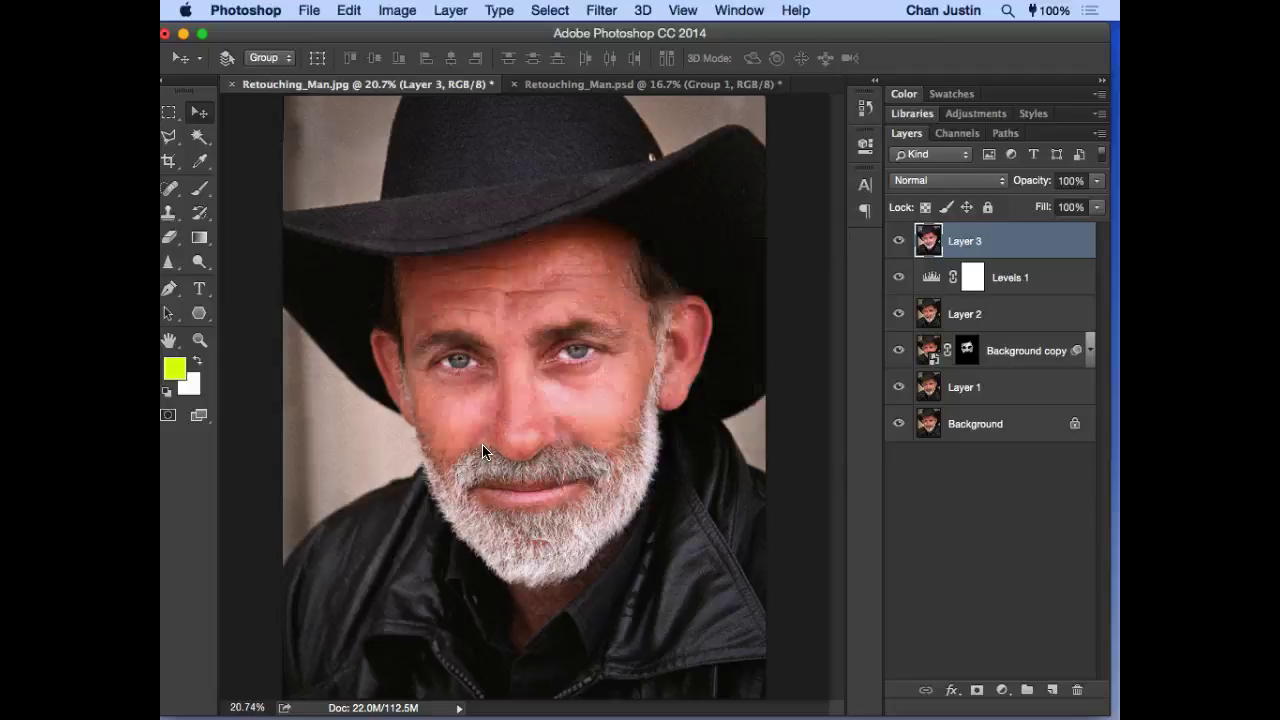
Step: Create a new layer above Layer 3 in Overlay mode, filled with the Overlay-neutral 50% gray
left_click(1099, 131)
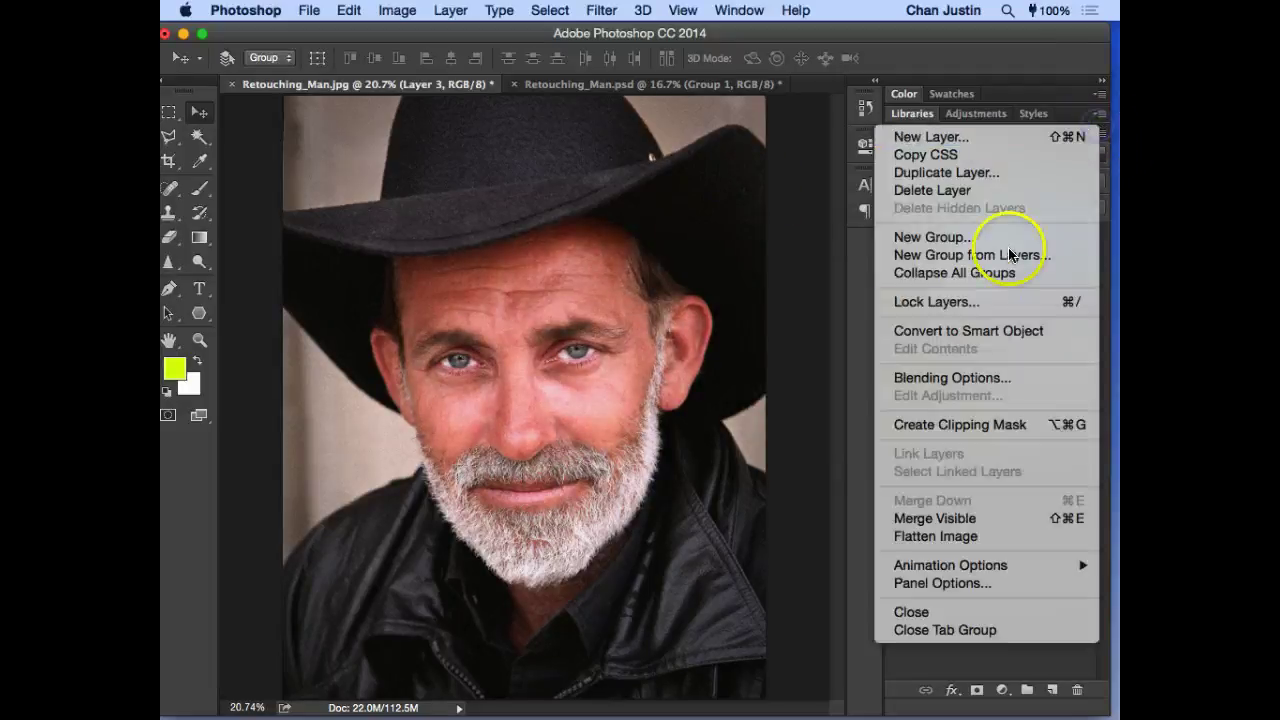
left_click(950, 144)
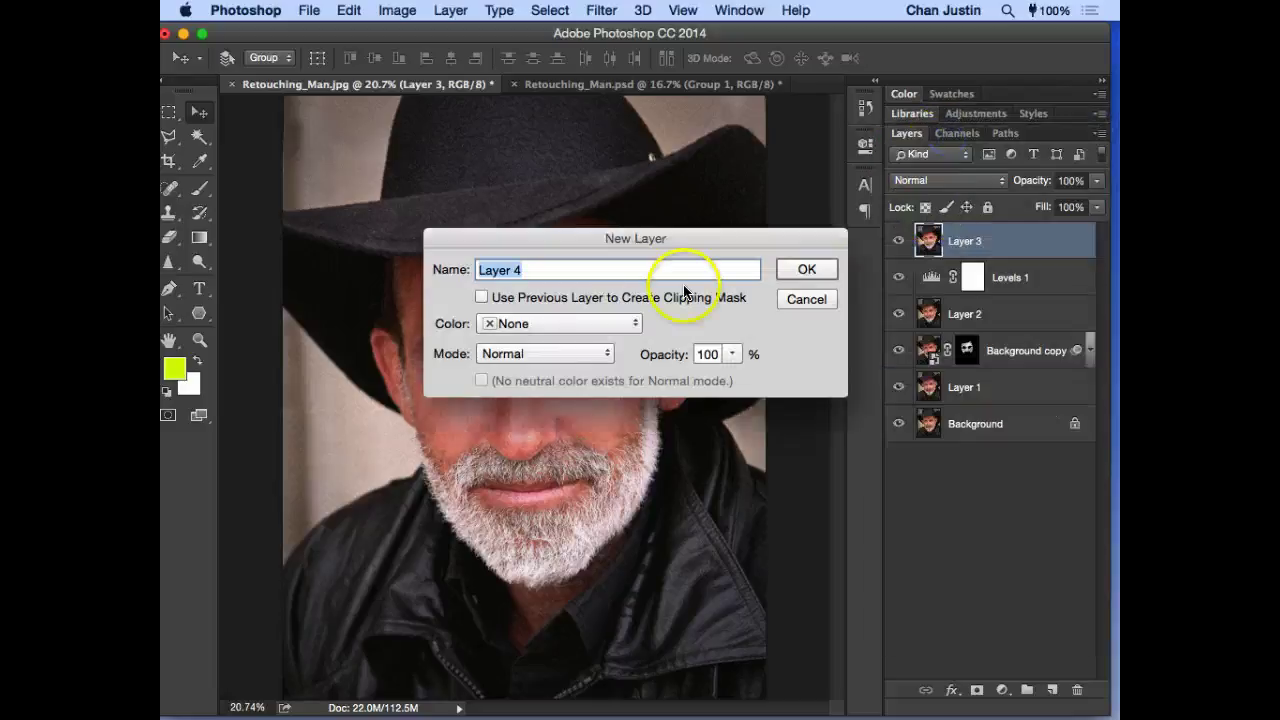
left_click(545, 356)
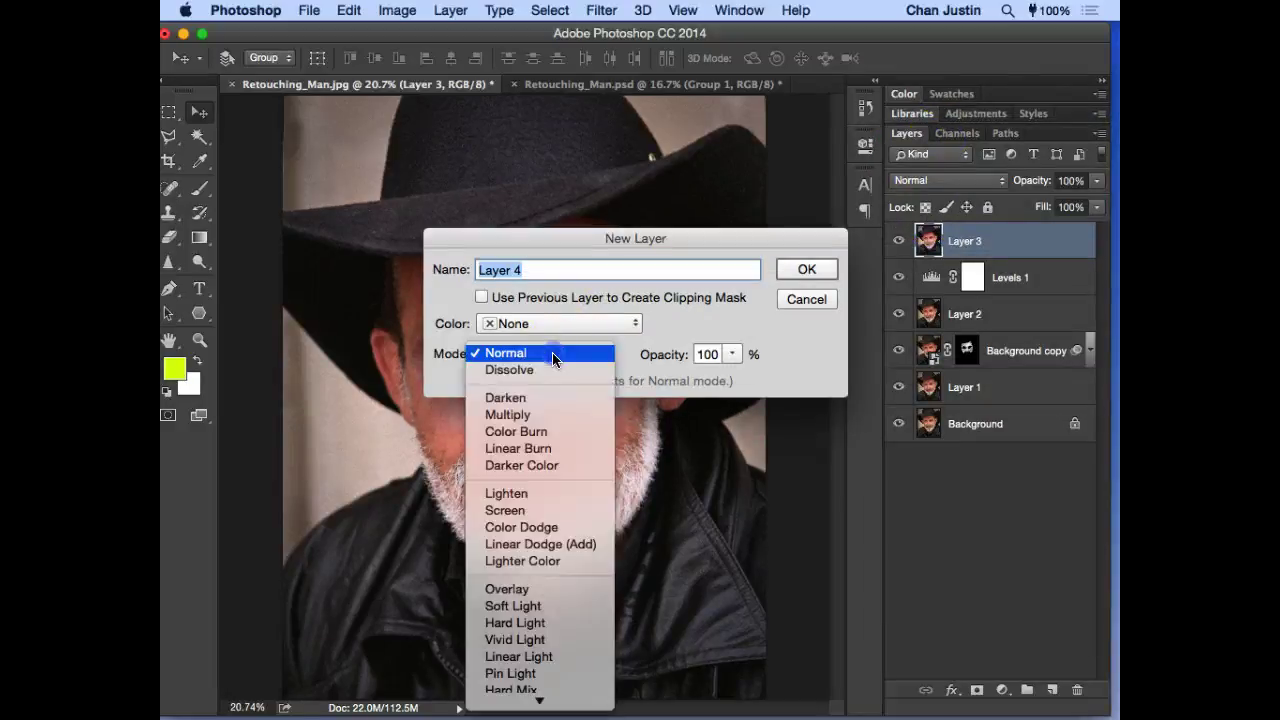
left_click(567, 592)
left_click(481, 380)
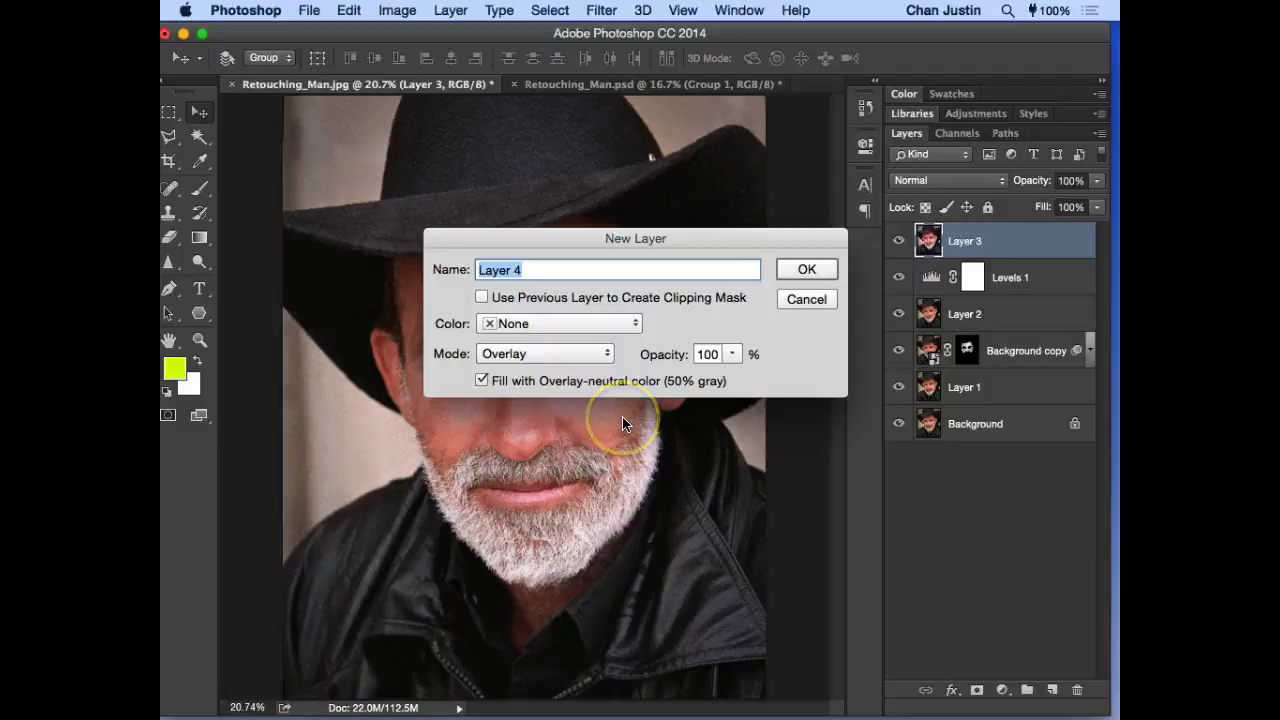
left_click(801, 269)
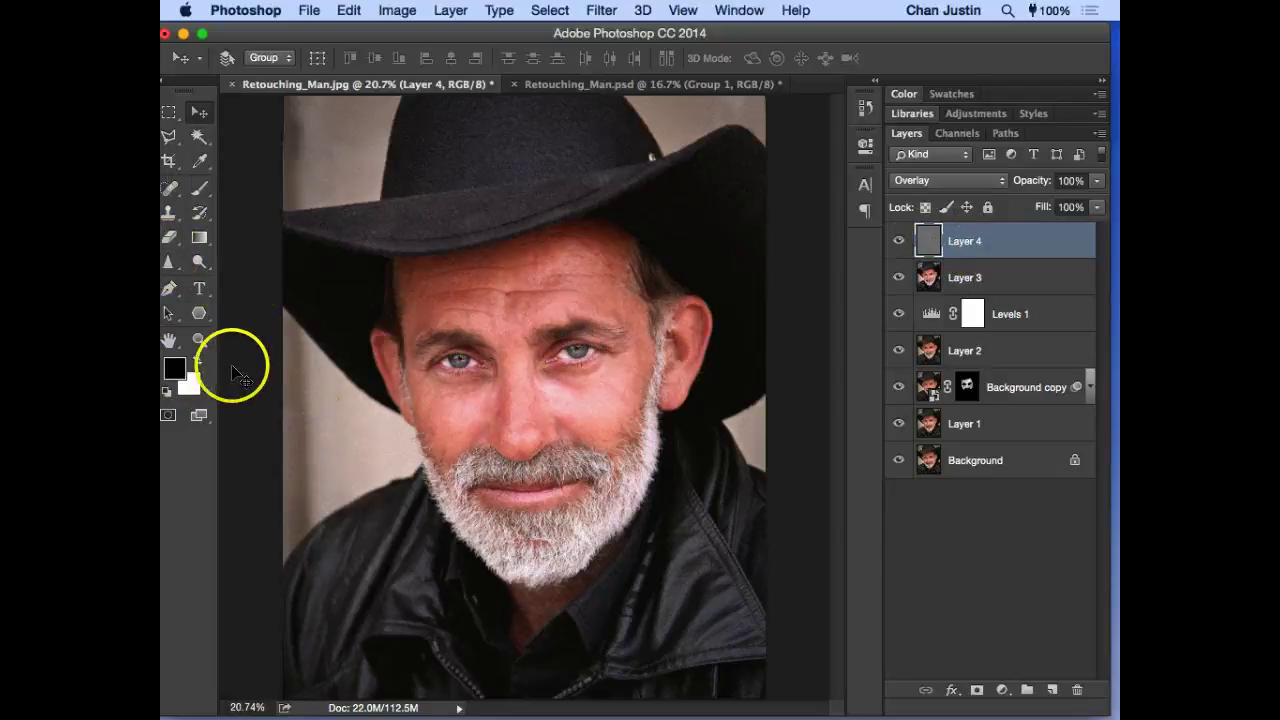
Step: Set up a soft white brush at 500 px size, 0% hardness and 20% opacity for painting on the gray layer
key("x")
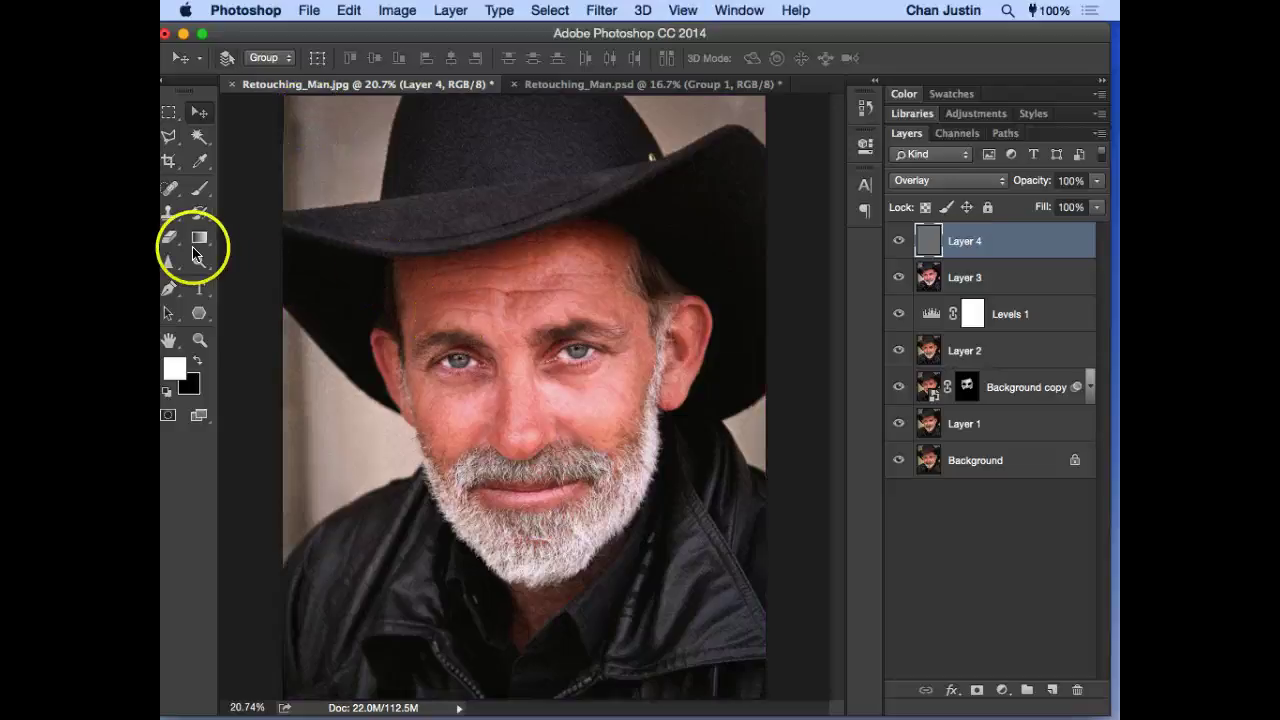
left_click(198, 192)
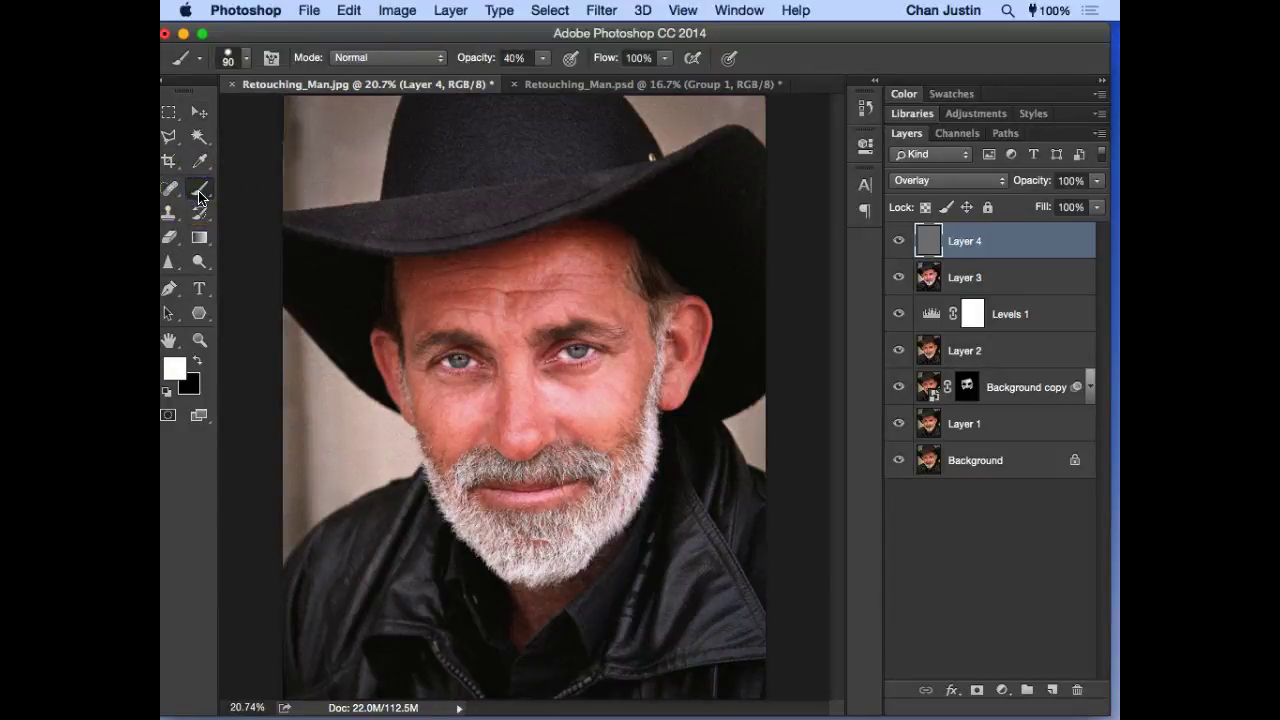
left_click_drag(471, 191, 487, 297)
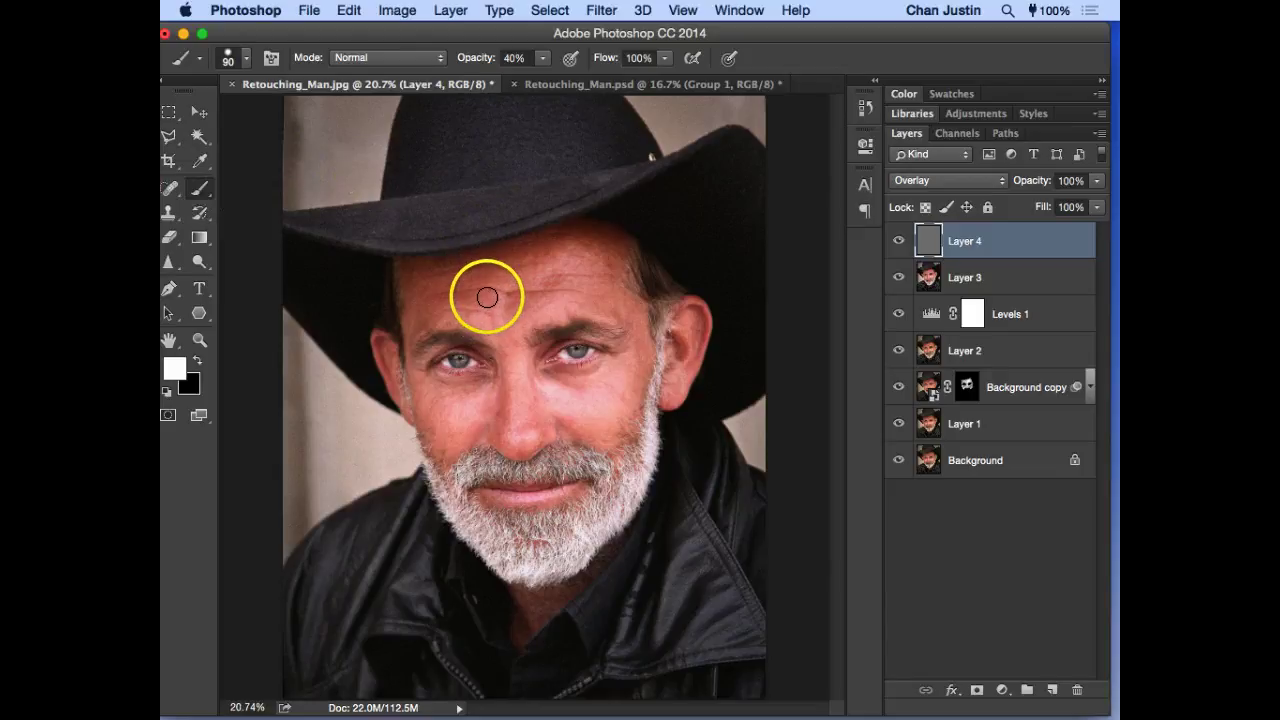
key("bracketright")
key("bracketright")
key("bracketright")
key("bracketright")
key("bracketright")
key("bracketright")
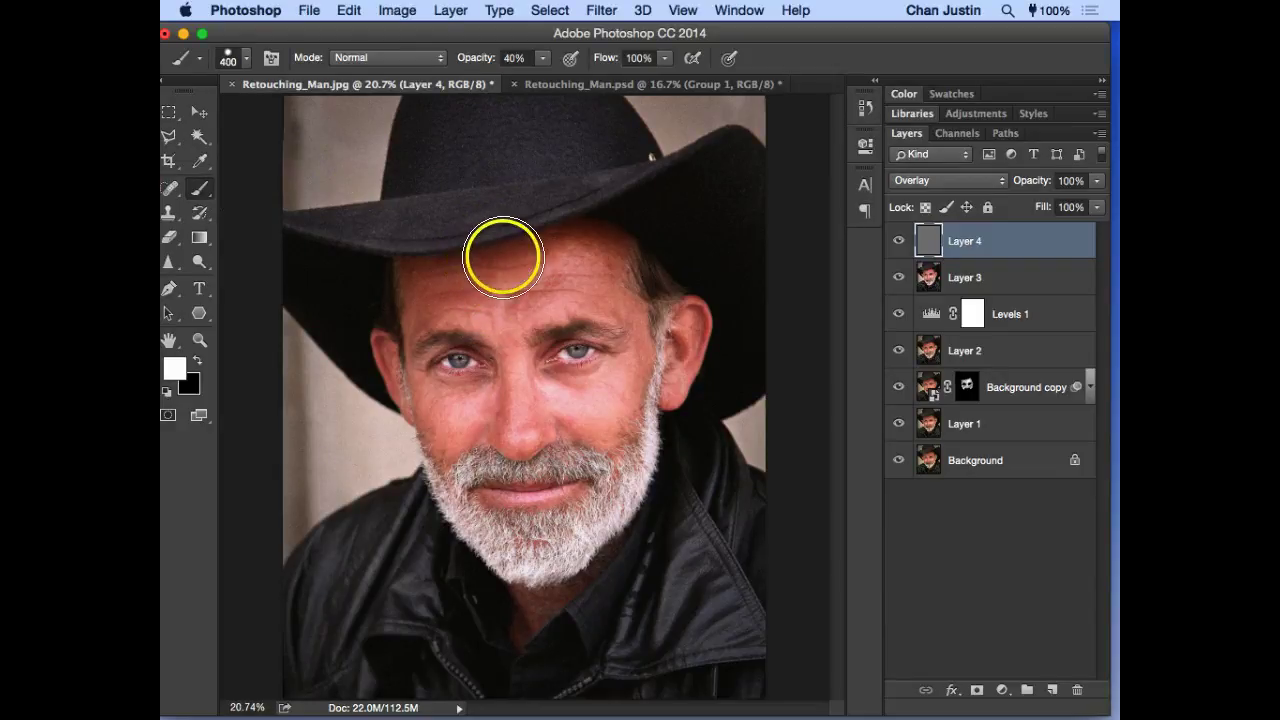
left_click(514, 57)
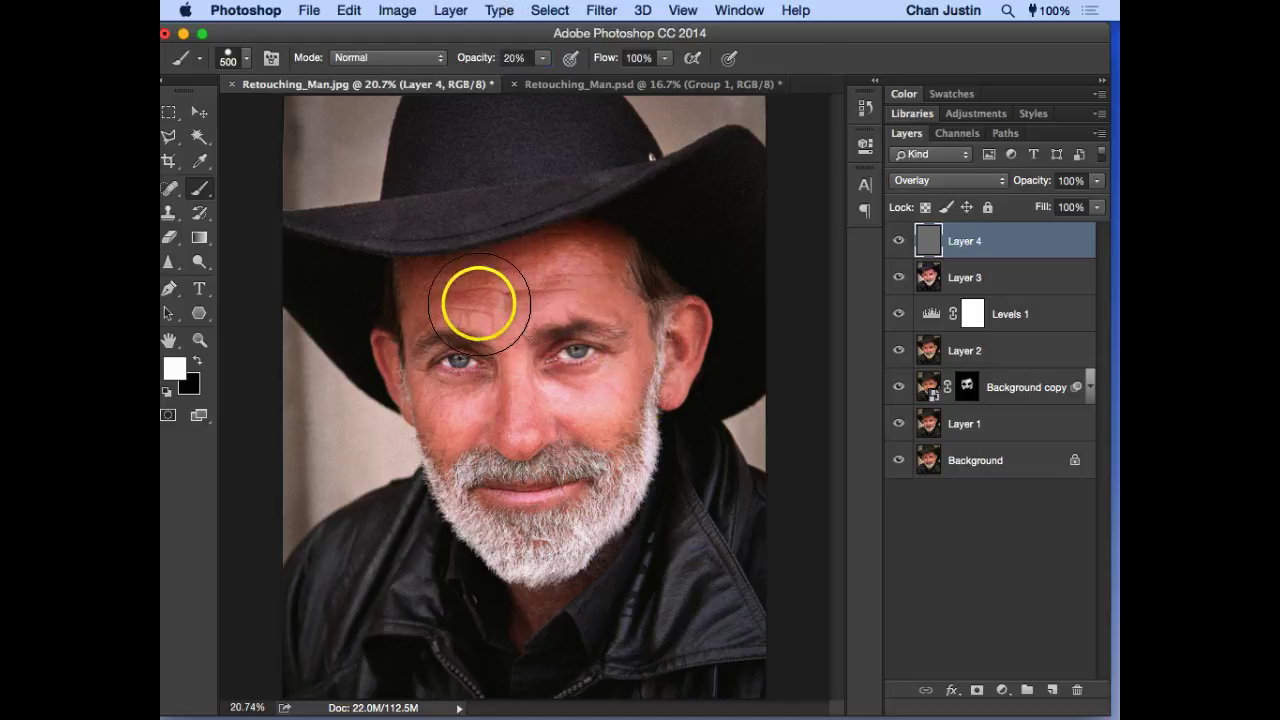
left_click(247, 62)
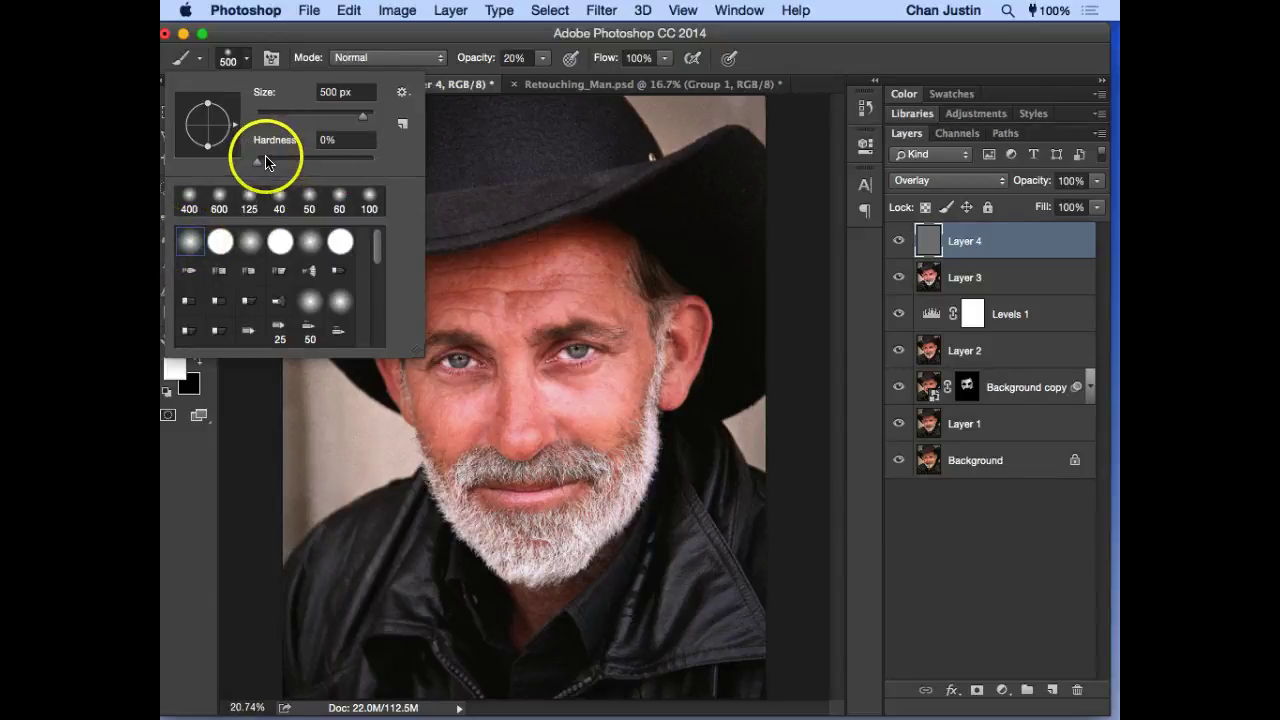
left_click(458, 39)
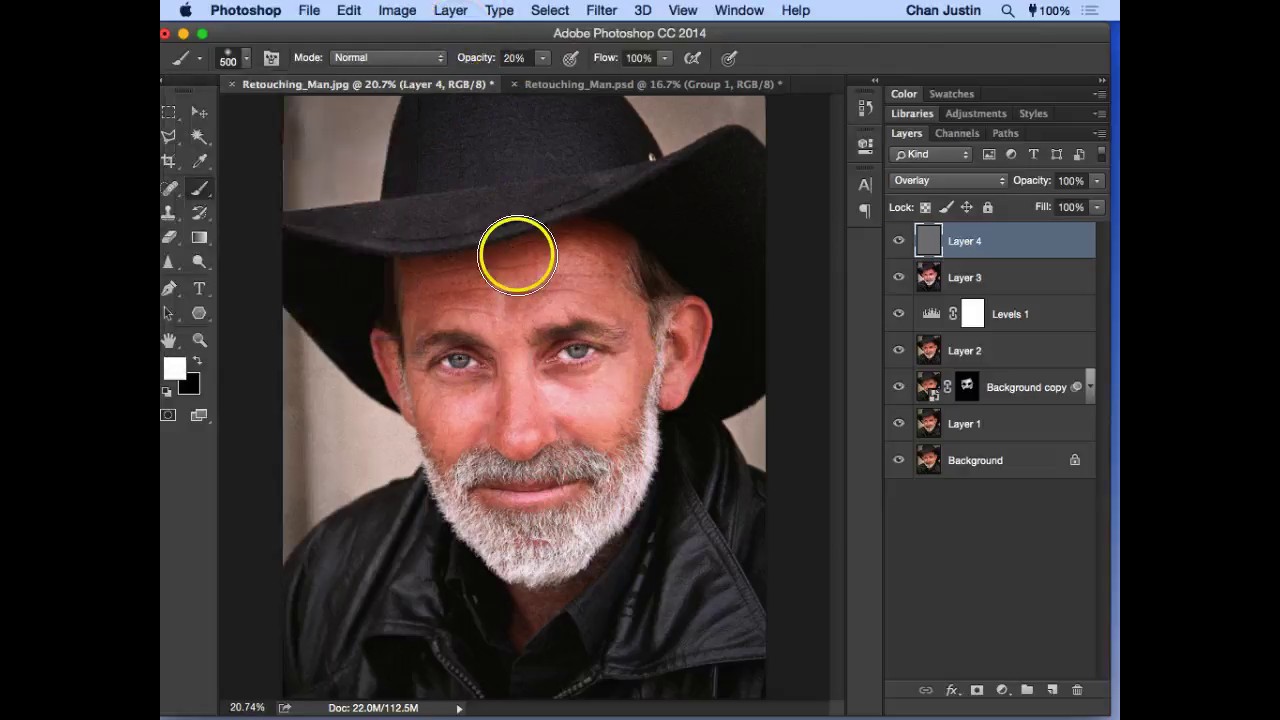
Step: Brush white over the cheeks, forehead and beard on the gray Overlay layer to lighten them
left_click_drag(594, 420, 626, 383)
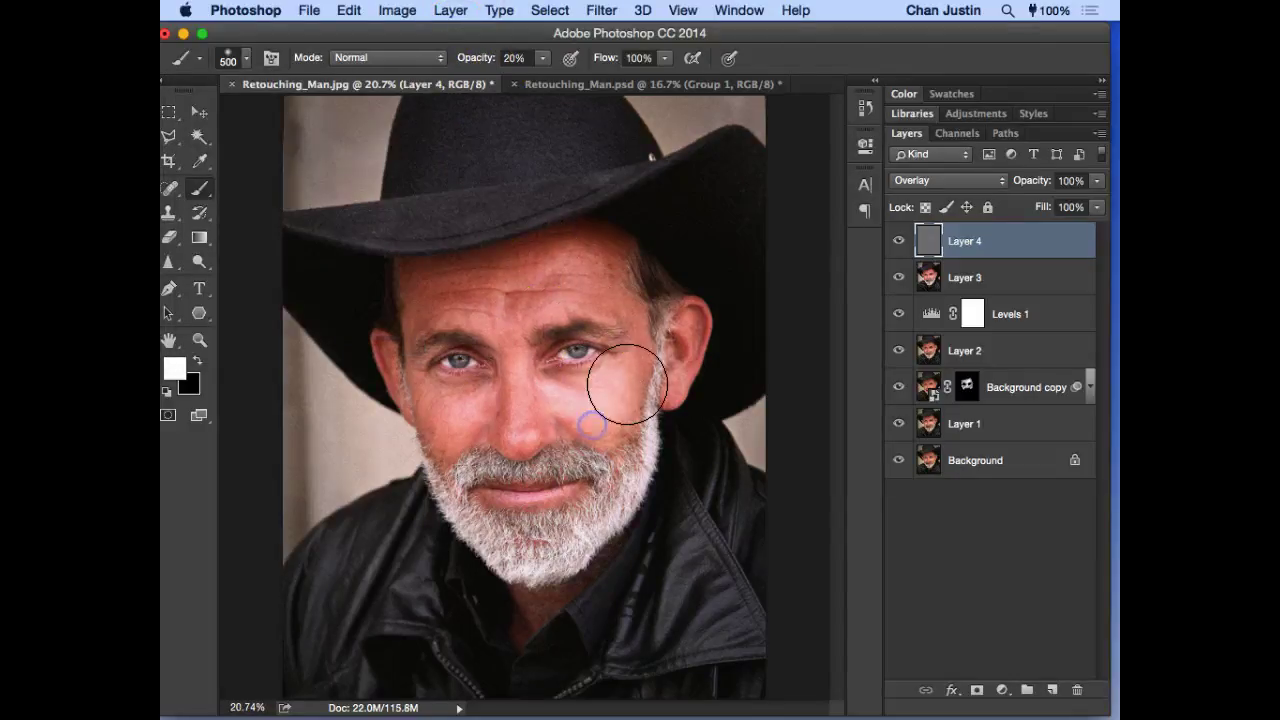
mouse_move(601, 304)
left_mouse_down()
mouse_move(584, 279)
mouse_move(528, 281)
mouse_move(460, 374)
mouse_move(439, 372)
mouse_move(482, 441)
mouse_move(511, 452)
mouse_move(502, 485)
mouse_move(535, 502)
mouse_move(553, 556)
mouse_move(492, 547)
left_mouse_up()
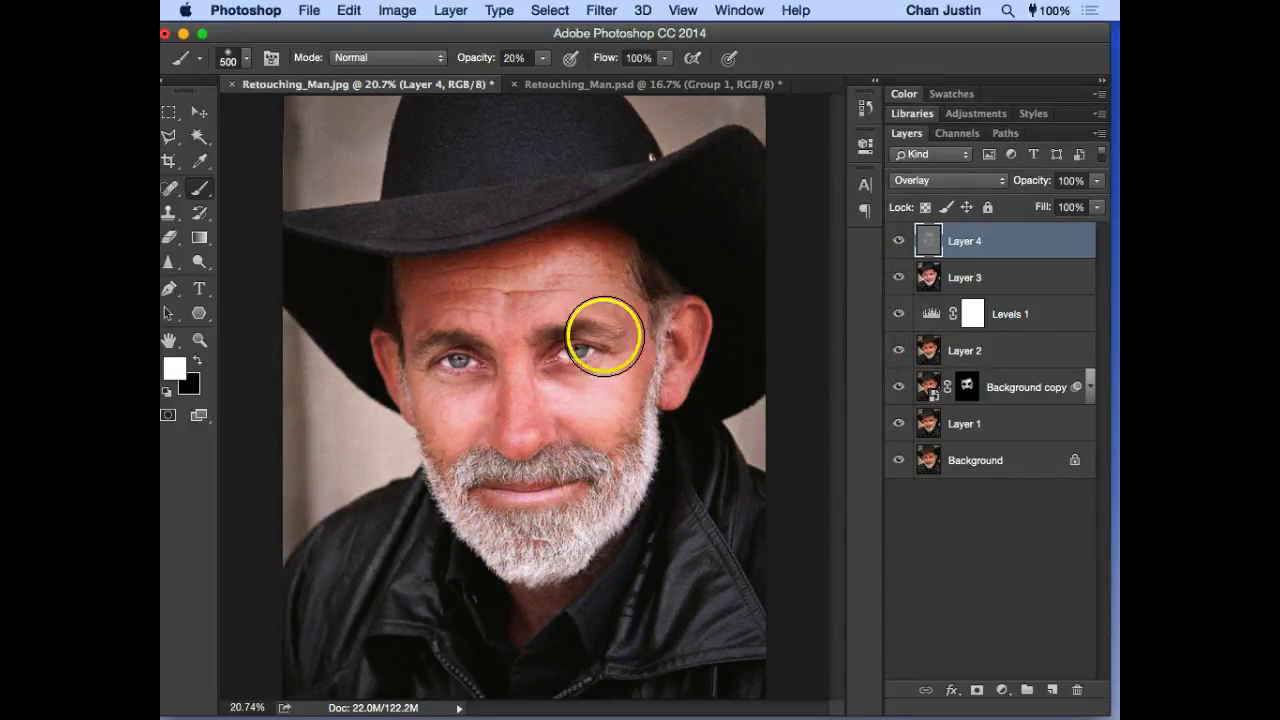
Step: Try to brighten the cheek beneath the eye with repeated white strokes, and undo the excess strokes
mouse_move(598, 370)
left_mouse_down()
mouse_move(591, 402)
mouse_move(585, 383)
mouse_move(578, 402)
left_mouse_up()
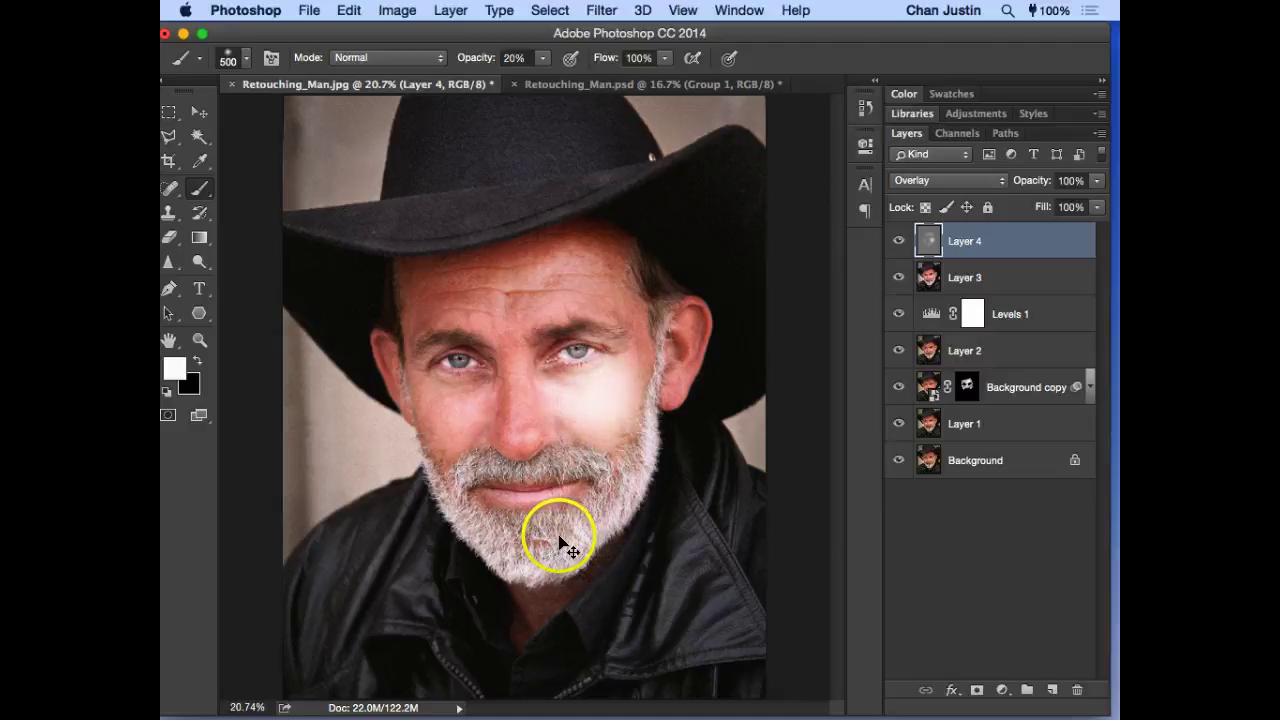
key("super+alt+z")
key("super+alt+z")
key("super+alt+z")
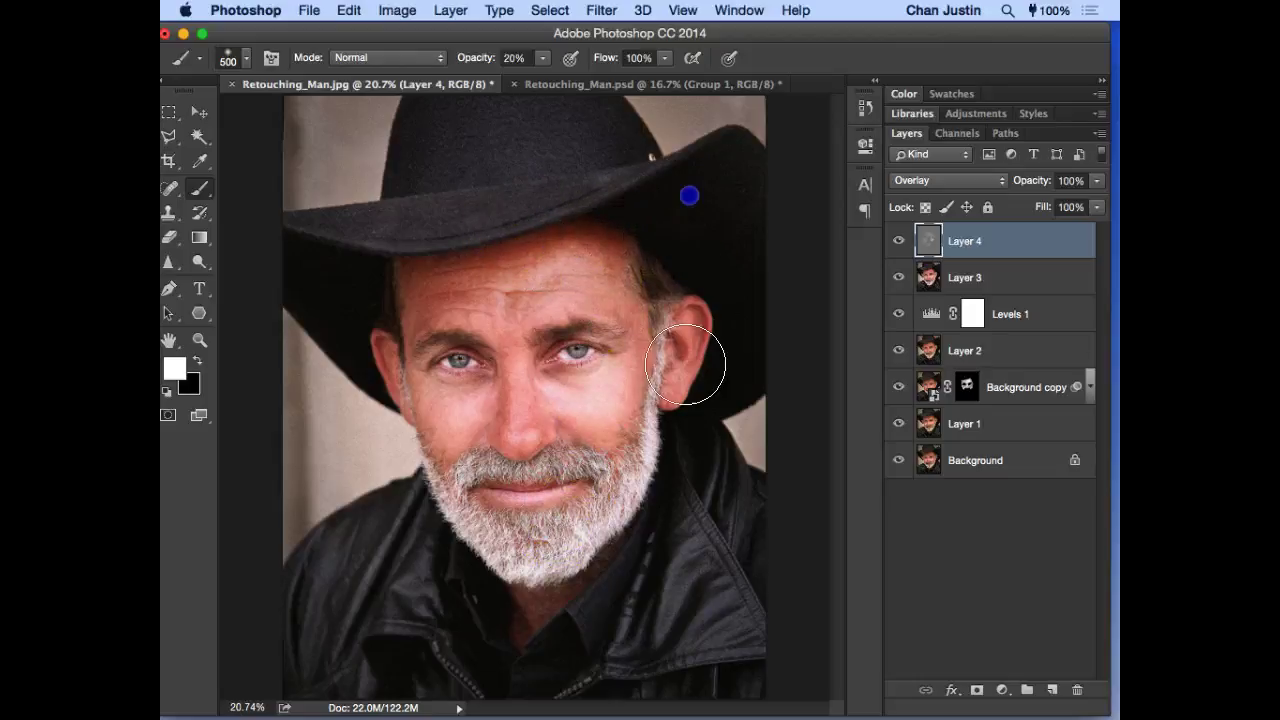
Step: Lighten the neck and the shirt collar below the beard with the white brush
left_click_drag(546, 623, 483, 643)
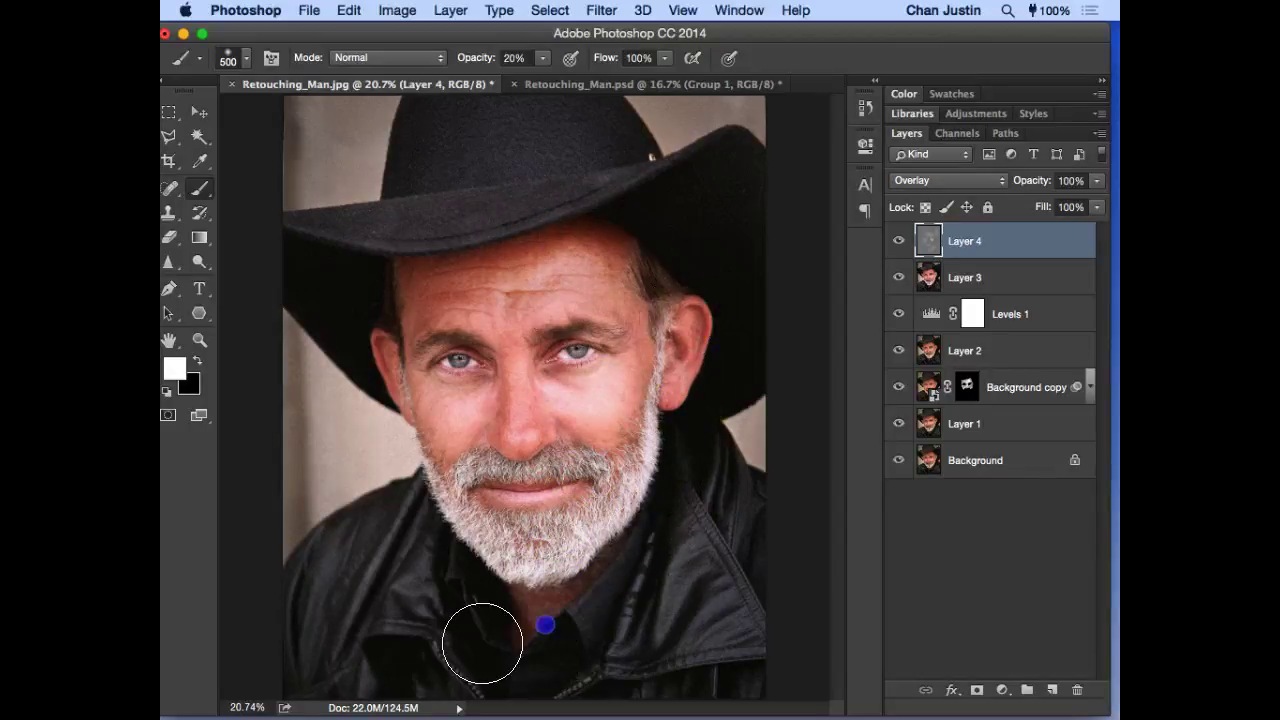
left_click(440, 563)
left_click(490, 648)
left_click(509, 642)
mouse_move(529, 606)
left_mouse_down()
mouse_move(520, 591)
mouse_move(557, 566)
left_mouse_up()
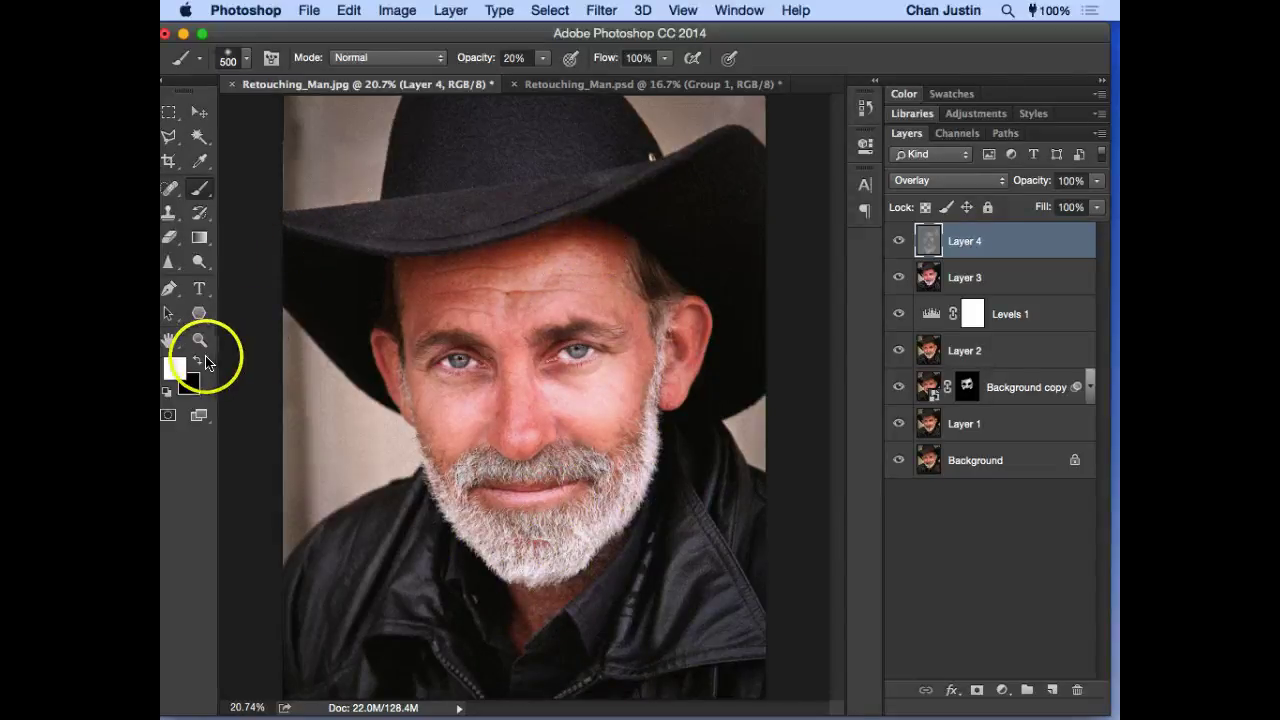
Step: Darken the hat brim and the lower edge of the beard along both sides of the jaw with black strokes
mouse_move(492, 214)
left_mouse_down()
mouse_move(564, 172)
mouse_move(535, 182)
mouse_move(670, 176)
mouse_move(703, 225)
mouse_move(666, 224)
mouse_move(700, 249)
left_mouse_up()
mouse_move(665, 438)
left_mouse_down()
mouse_move(649, 486)
mouse_move(535, 560)
mouse_move(606, 535)
left_mouse_up()
left_click_drag(525, 585, 463, 560)
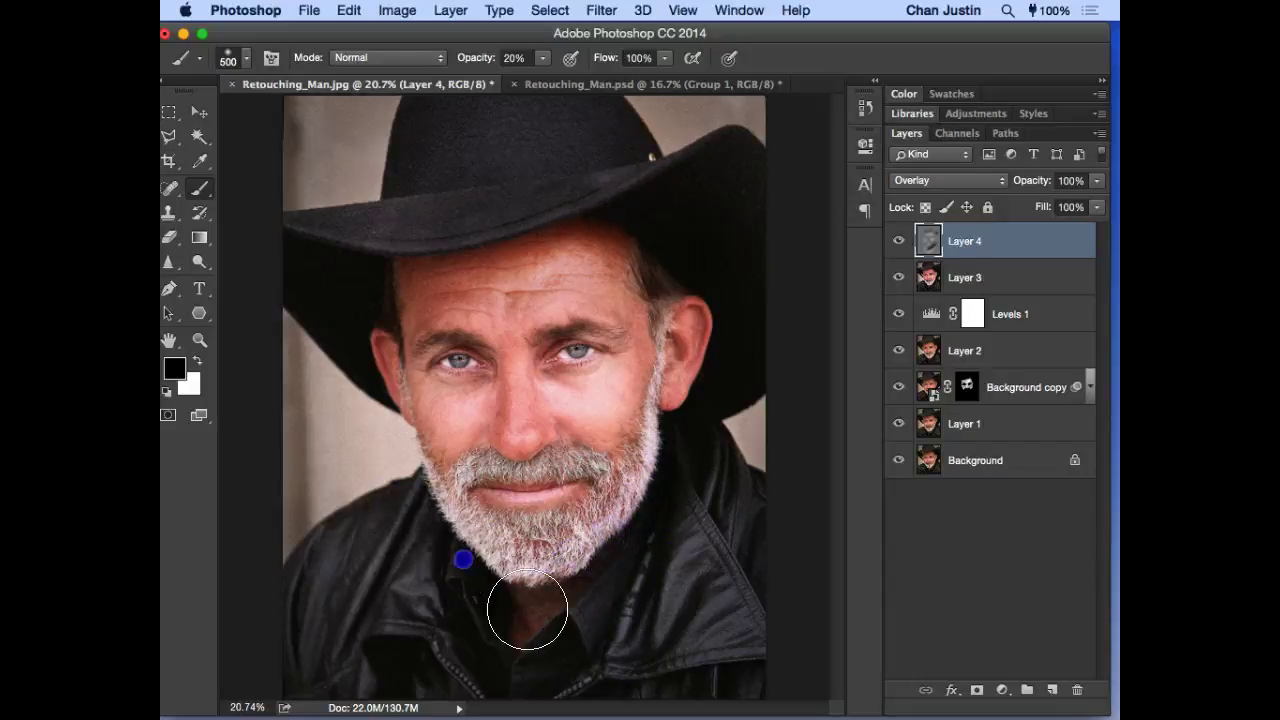
left_click_drag(436, 513, 429, 523)
mouse_move(460, 548)
left_mouse_down()
mouse_move(494, 568)
mouse_move(477, 591)
left_mouse_up()
Step: Reduce the brush to 150 px and brighten the skin under both eyes with white strokes
mouse_move(430, 370)
left_mouse_down()
mouse_move(460, 322)
mouse_move(472, 367)
mouse_move(583, 364)
mouse_move(586, 332)
mouse_move(570, 380)
left_mouse_up()
key("bracketleft")
key("bracketleft")
key("bracketleft")
key("x")
key("bracketleft")
key("bracketleft")
key("bracketleft")
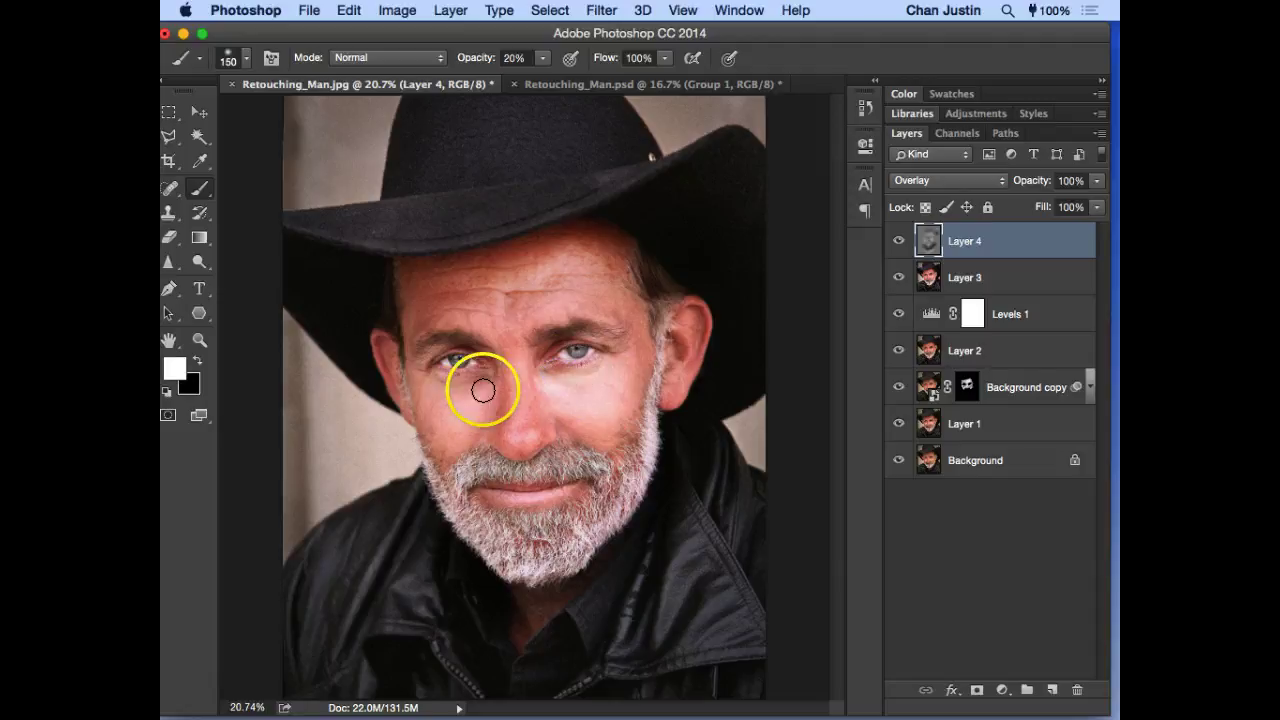
mouse_move(483, 390)
left_mouse_down()
mouse_move(494, 461)
mouse_move(456, 470)
mouse_move(434, 432)
mouse_move(479, 408)
left_mouse_up()
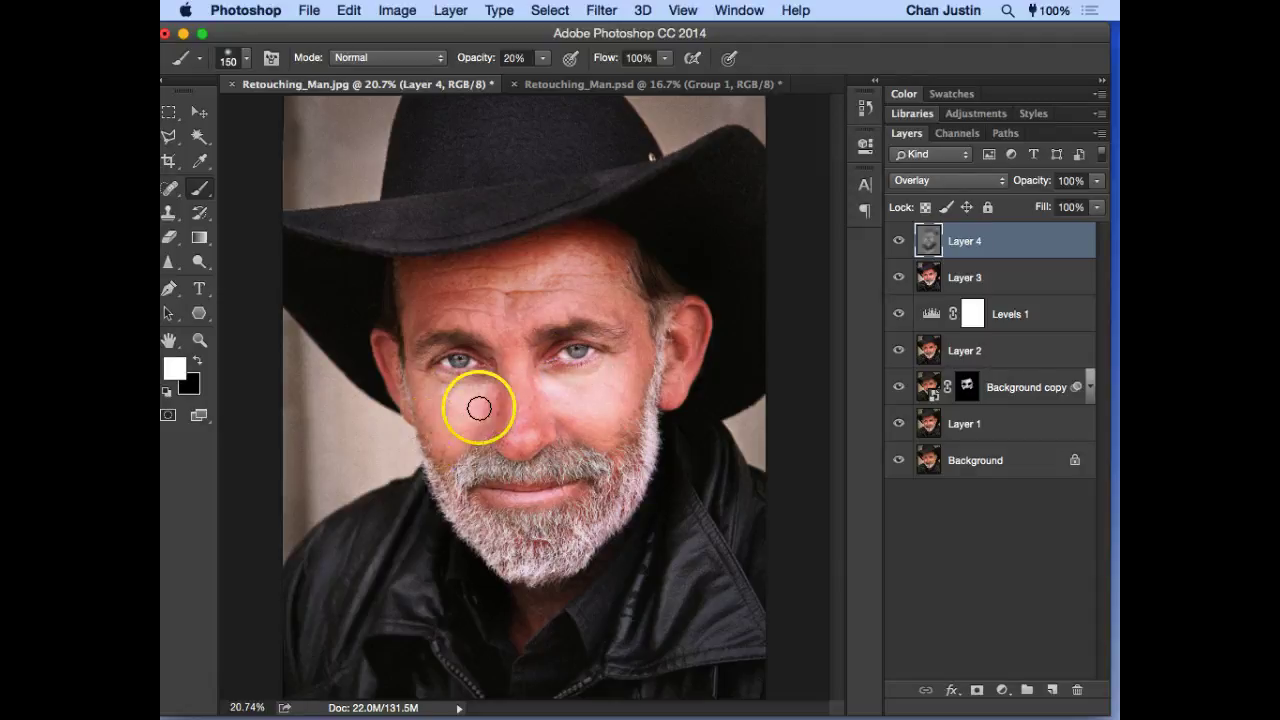
key("p")
key("b")
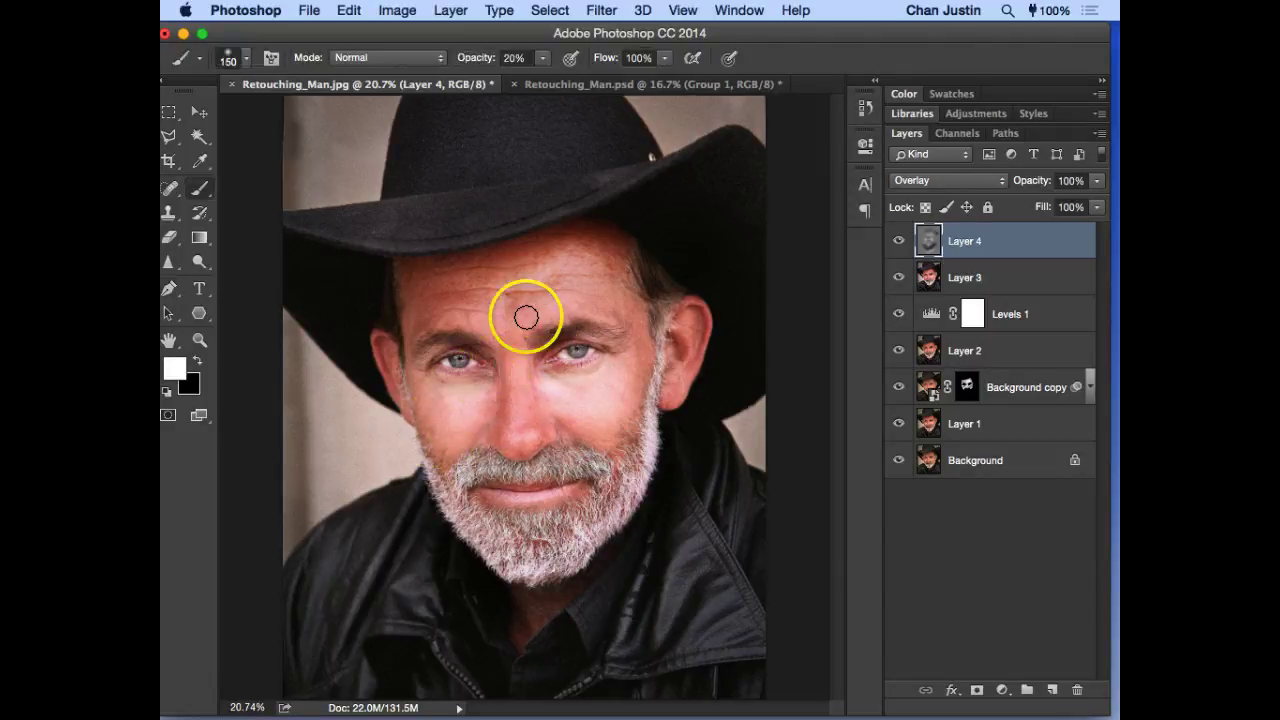
Step: Darken the hat's shadowed underside beside the temple and along the front brim with the black brush
key("x")
left_click_drag(370, 343, 368, 281)
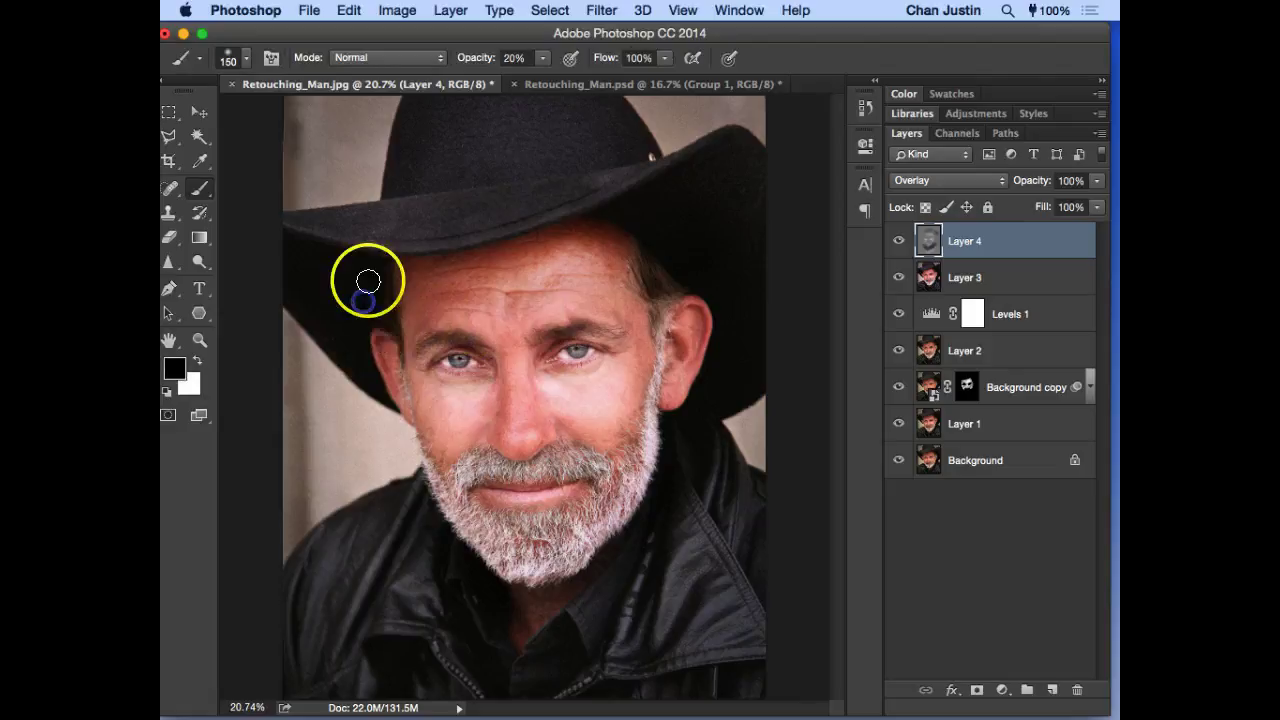
left_click_drag(378, 329, 425, 379)
mouse_move(539, 182)
left_mouse_down()
mouse_move(548, 189)
mouse_move(396, 254)
mouse_move(309, 223)
mouse_move(412, 230)
left_mouse_up()
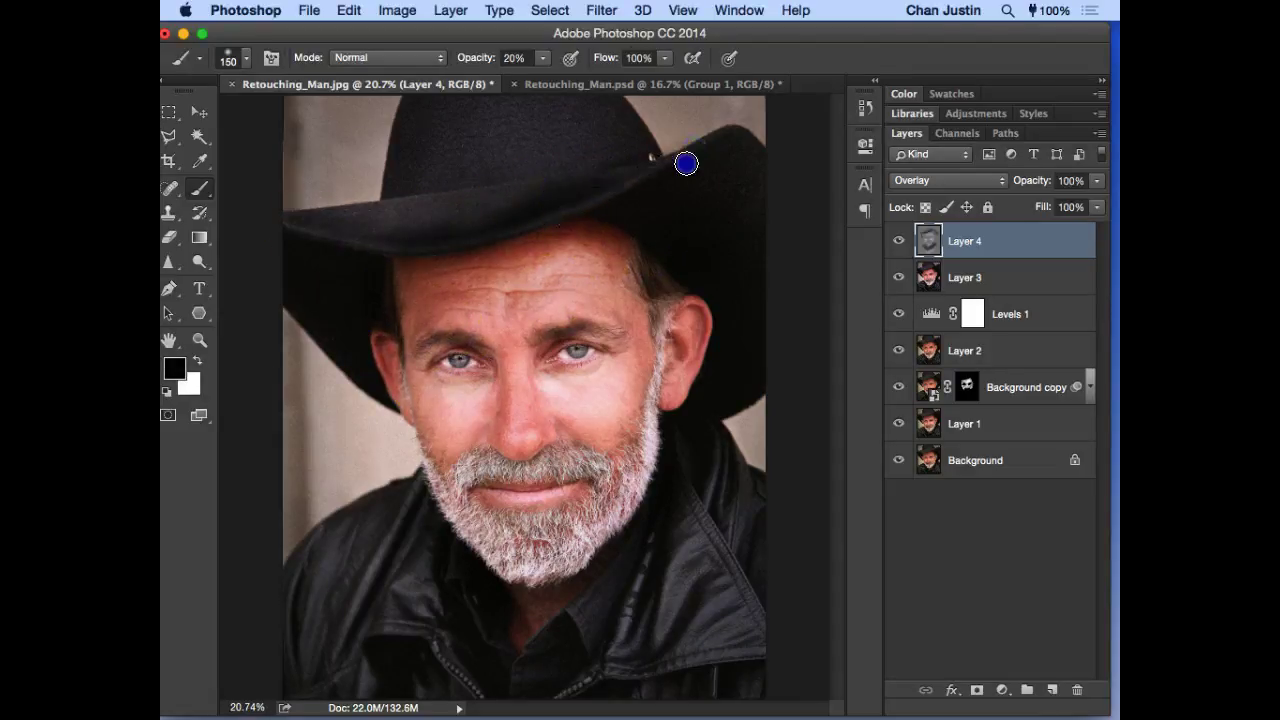
left_click(544, 201)
Step: Try darkening the forehead just below the hat brim with black, and undo those strokes
mouse_move(517, 257)
left_mouse_down()
mouse_move(424, 275)
mouse_move(510, 248)
mouse_move(447, 278)
mouse_move(424, 273)
mouse_move(391, 307)
left_mouse_up()
left_click_drag(391, 307, 446, 267)
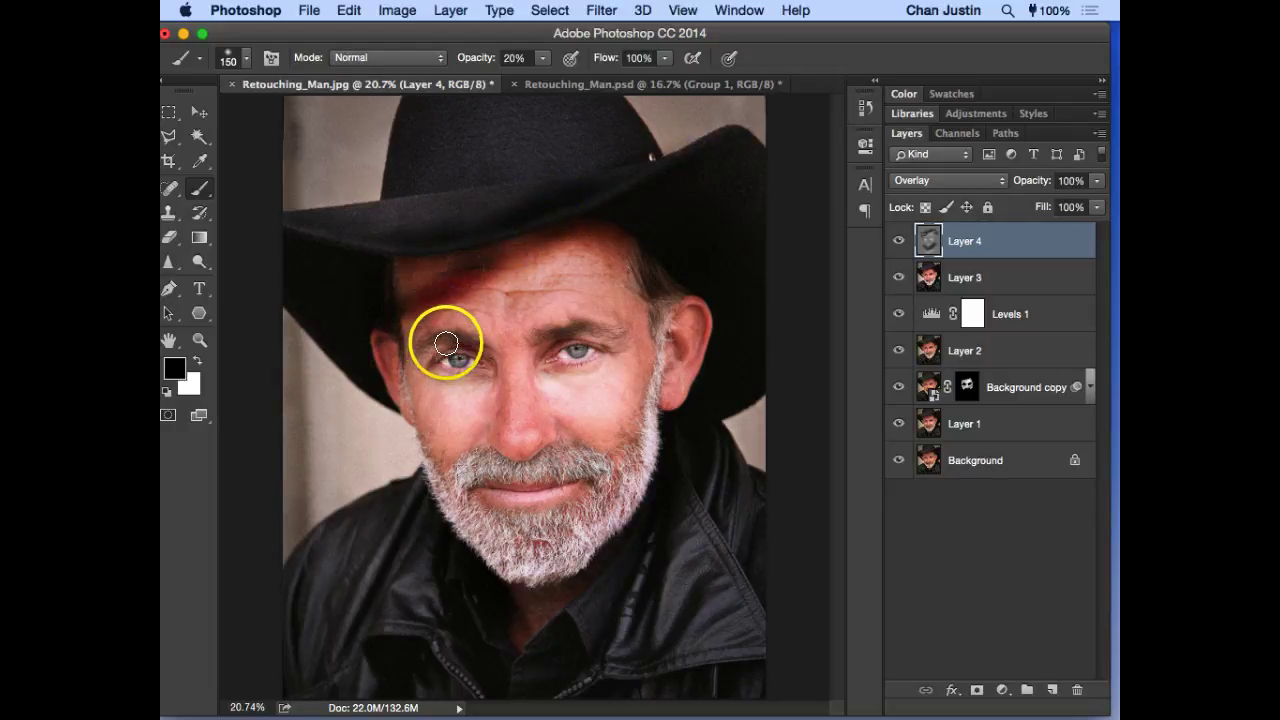
key("super+alt+z")
key("super+alt+z")
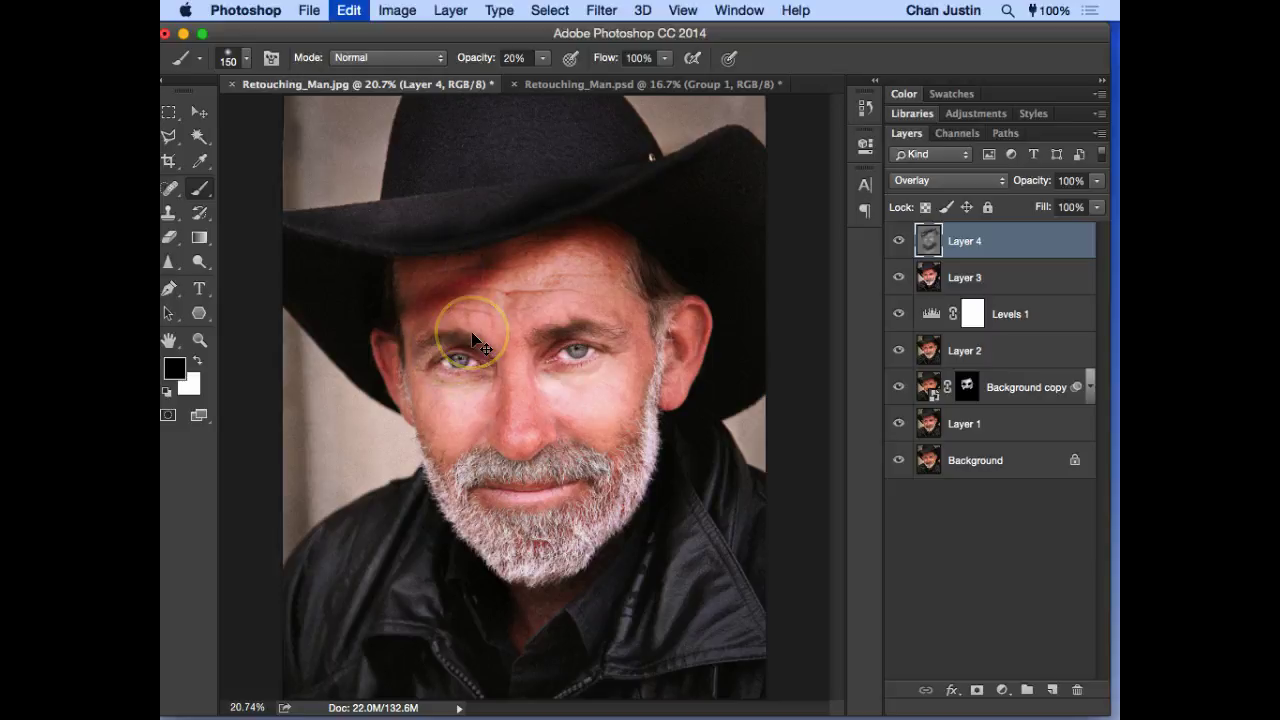
key("super+alt+z")
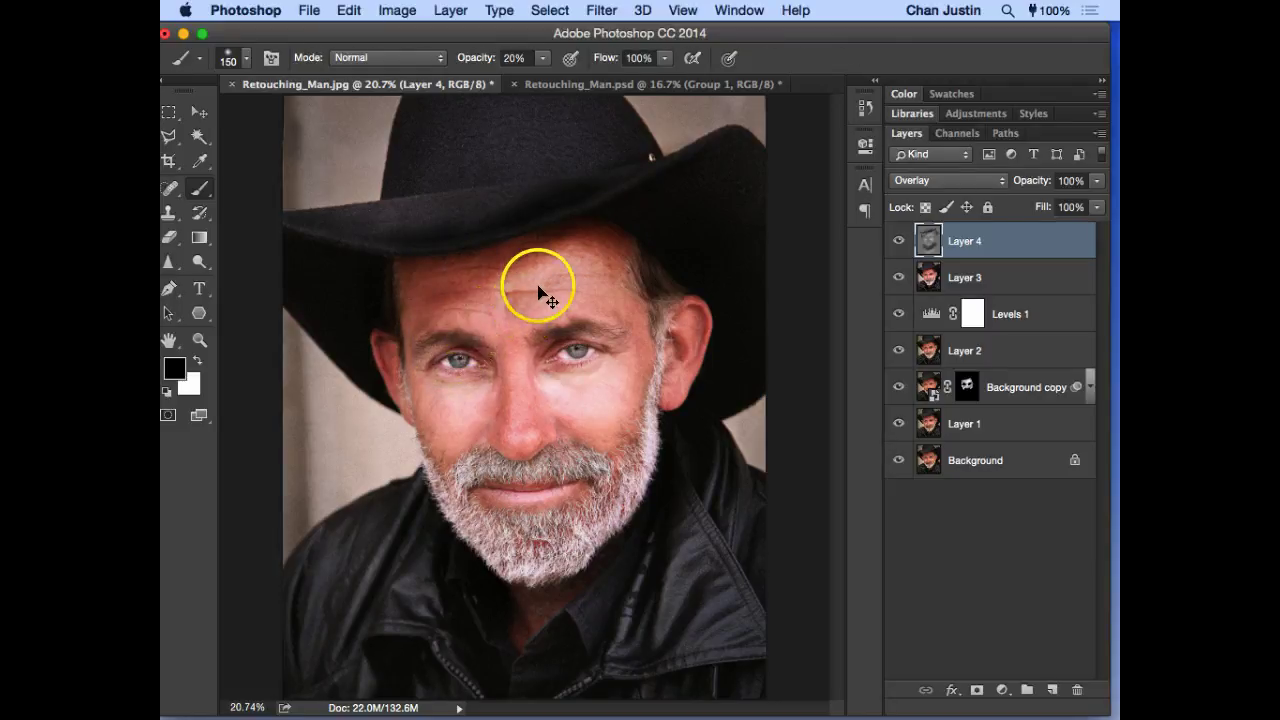
Step: Hide the layers beneath Layer 4 to examine the dodge-and-burn painting alone, and show them again
key("v")
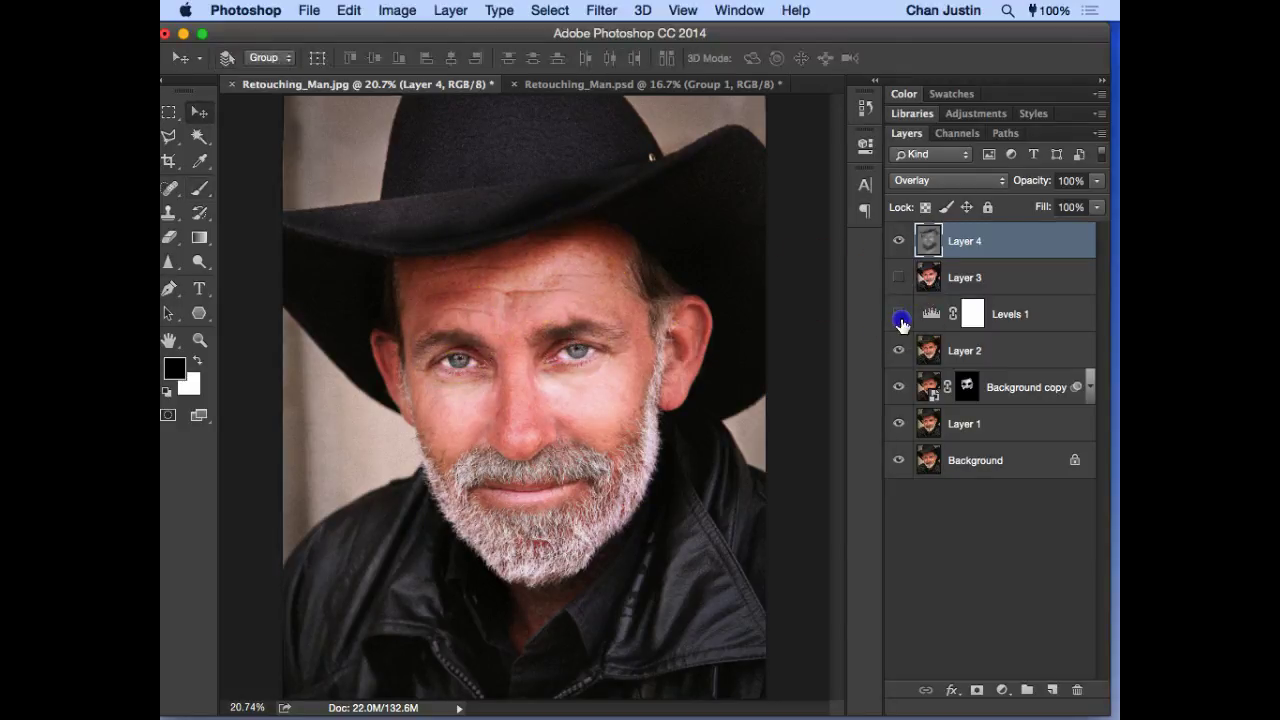
left_click_drag(894, 424, 897, 460)
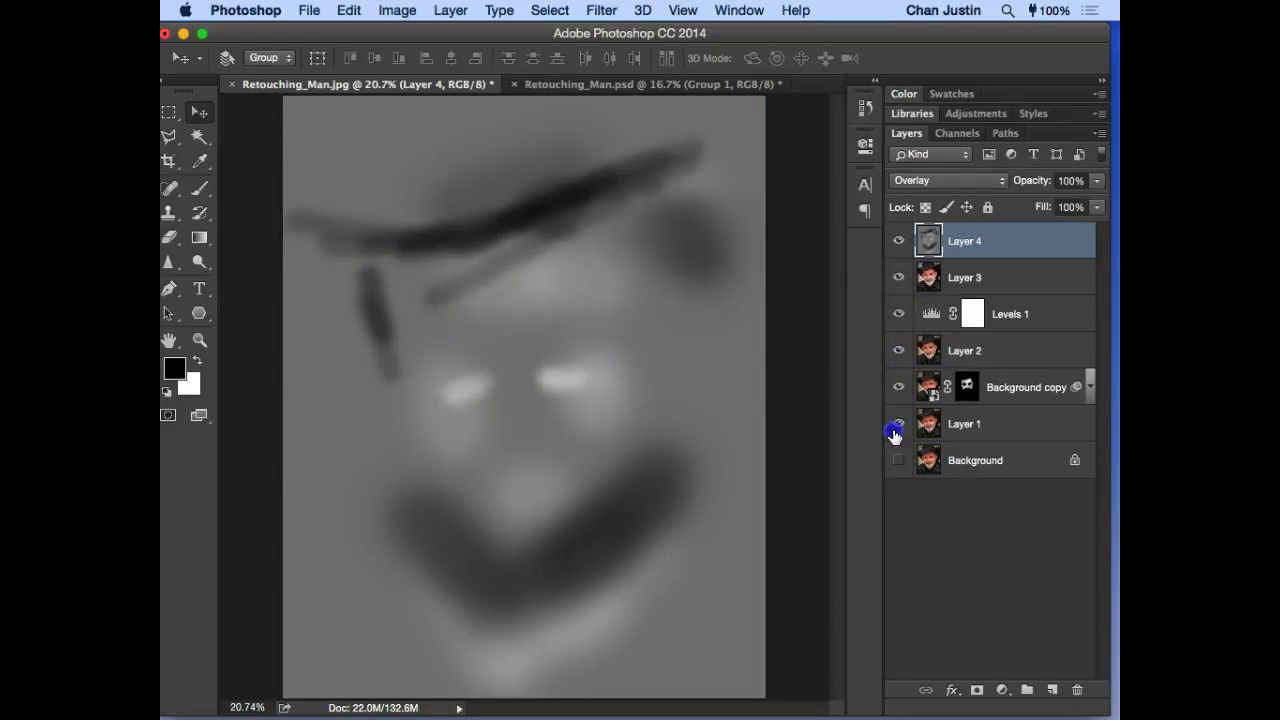
left_click(894, 461)
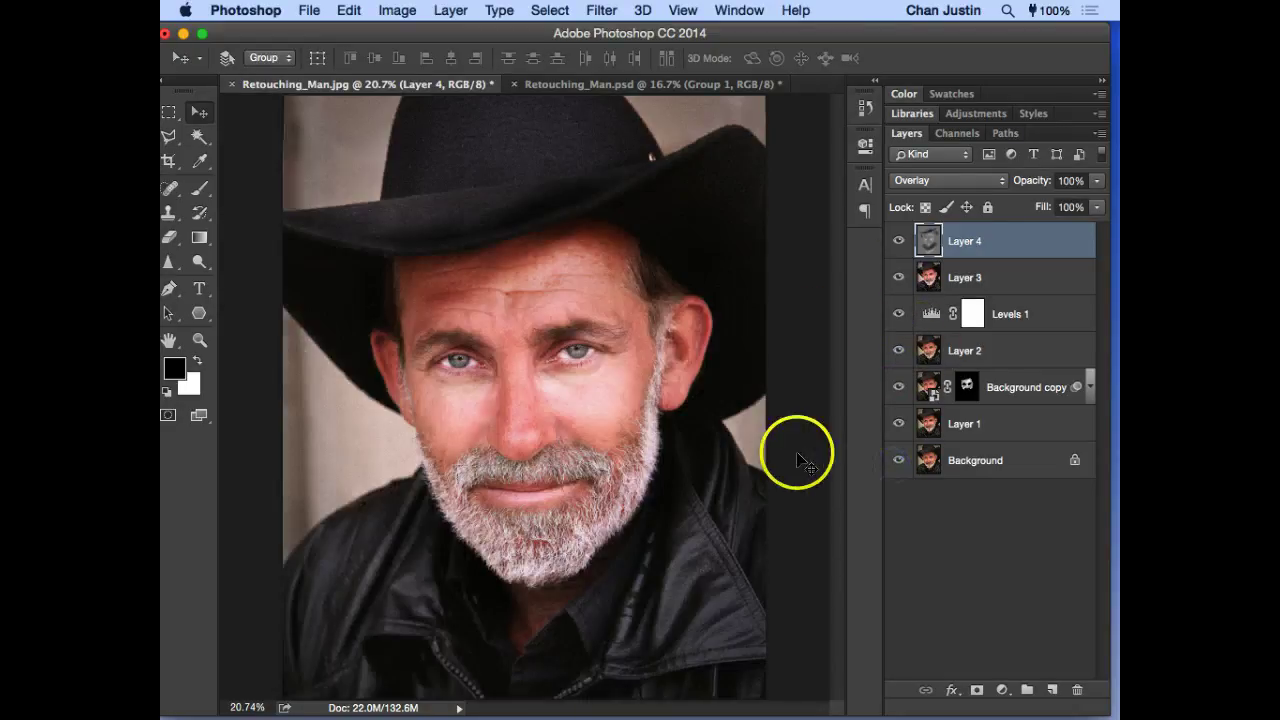
Step: Save the layered portrait as Retouching_Man.psd in Photoshop format in the PSD folder on the Desktop
left_click(309, 10)
left_click(398, 188)
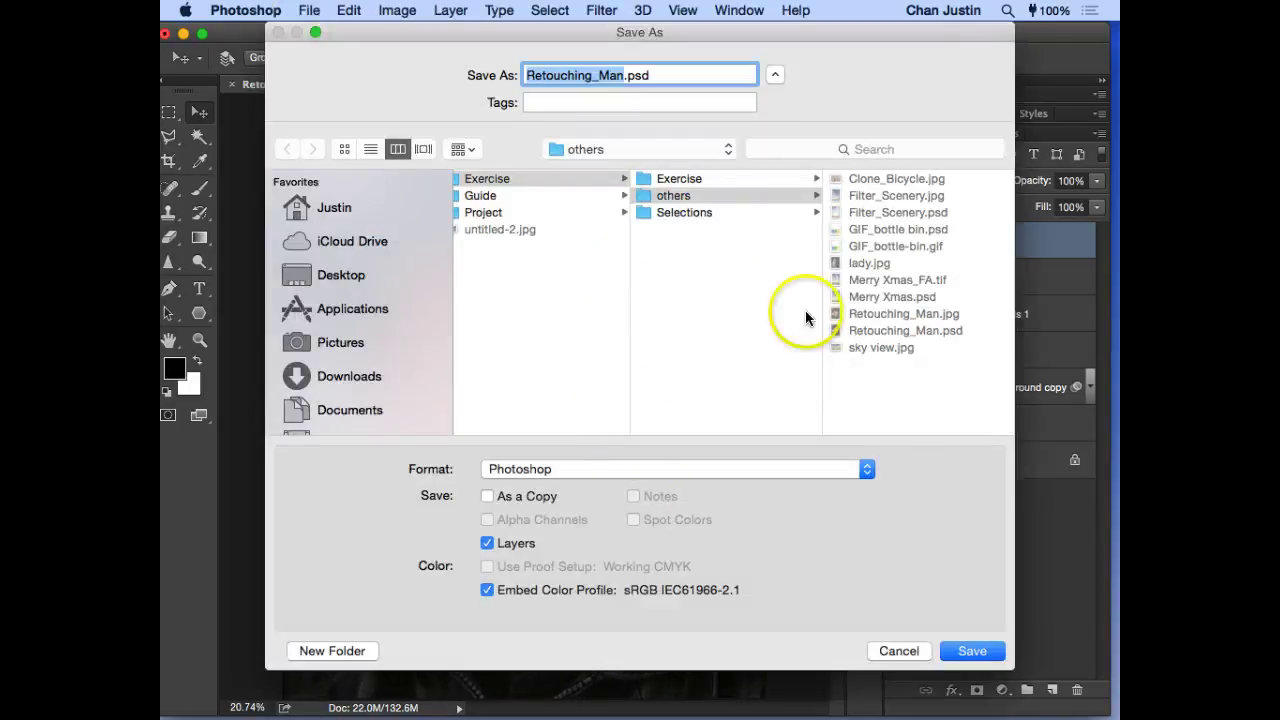
left_click(423, 270)
left_click(600, 264)
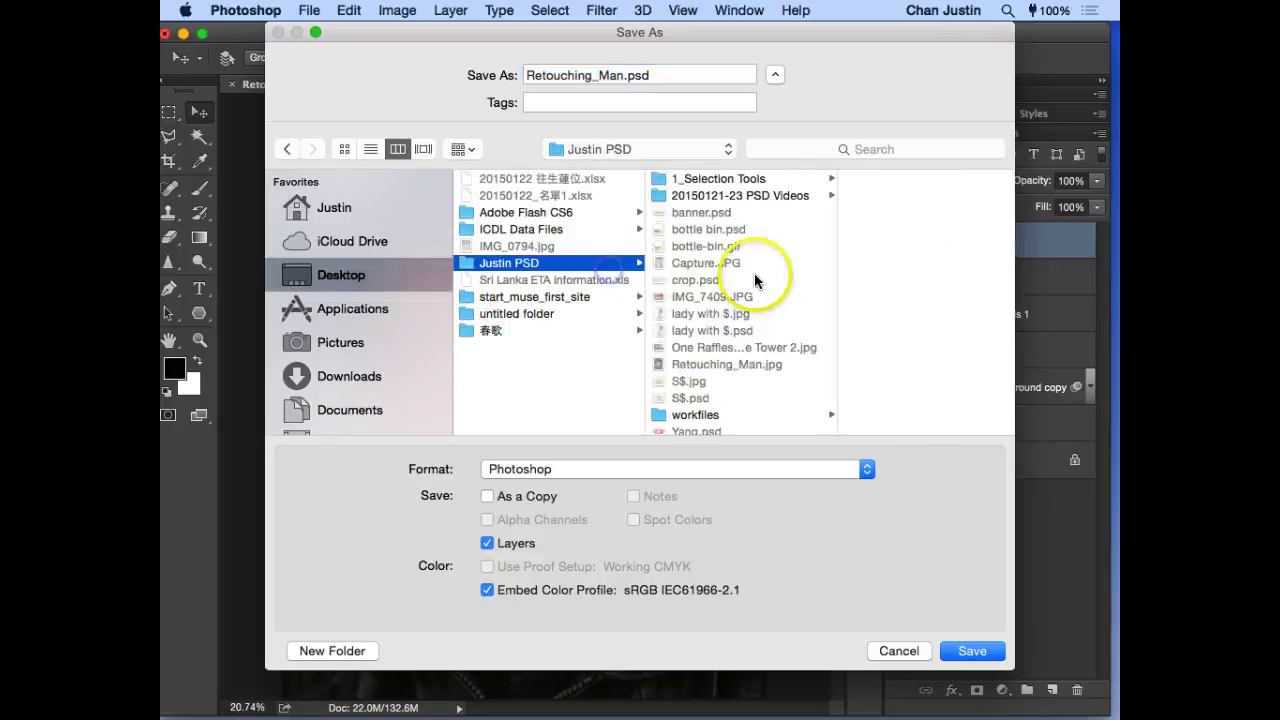
left_click(945, 648)
left_click(860, 288)
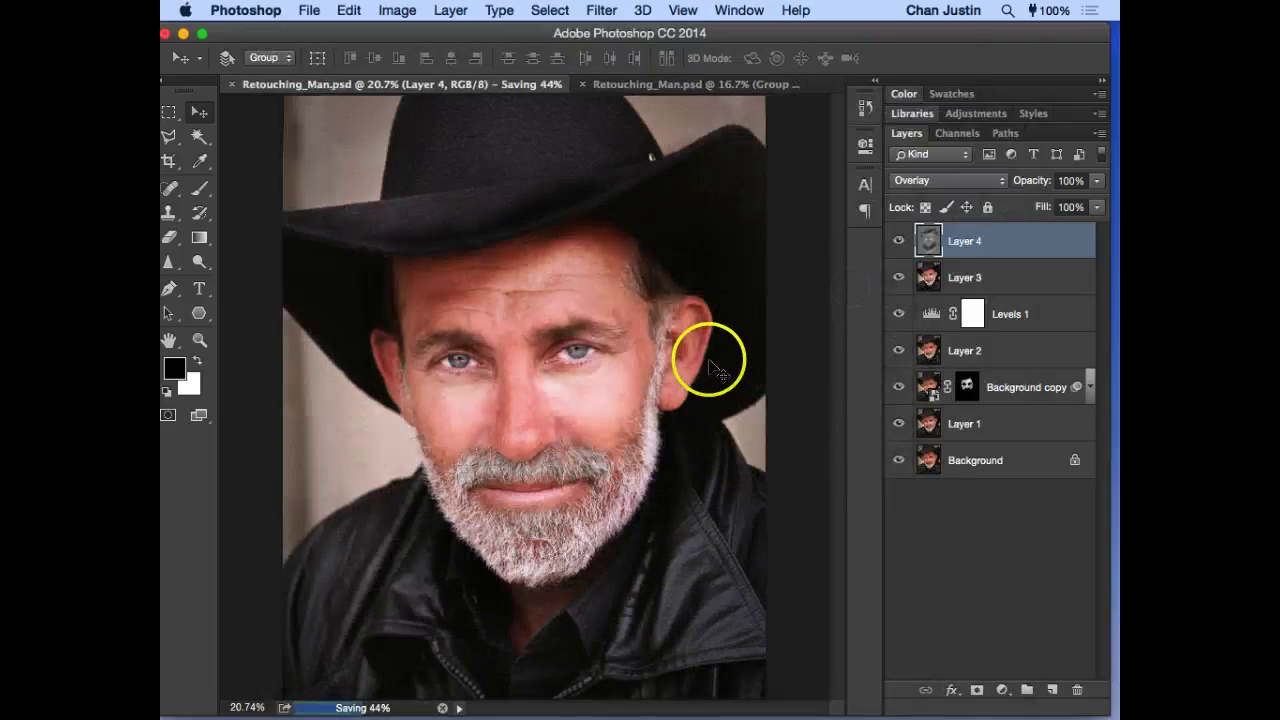